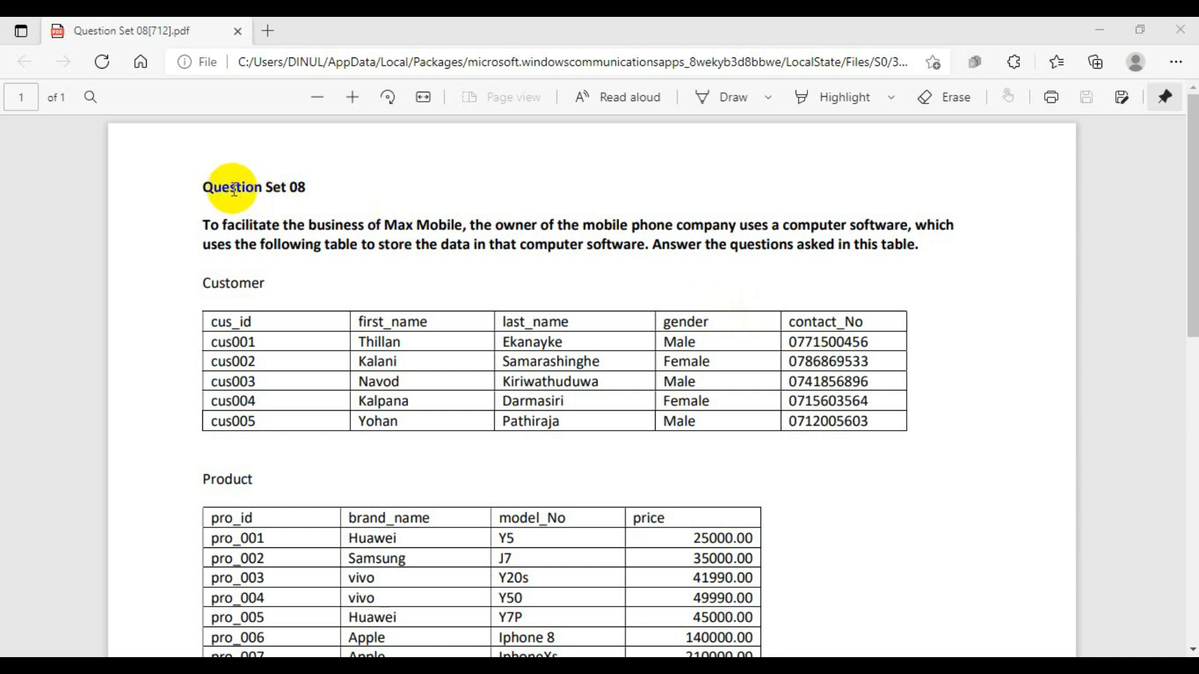
- Read the Question Set 08 introduction, the Customer and Product tables, and the first tasks below them
drag(200, 188, 315, 185)
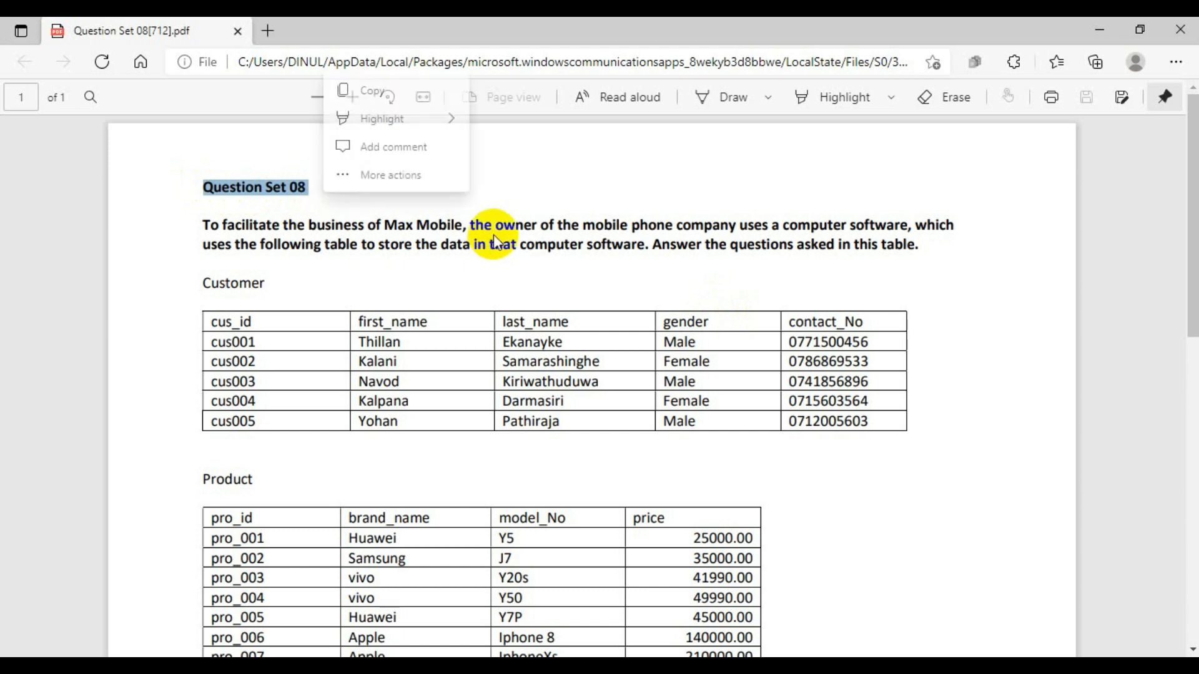
click(144, 195)
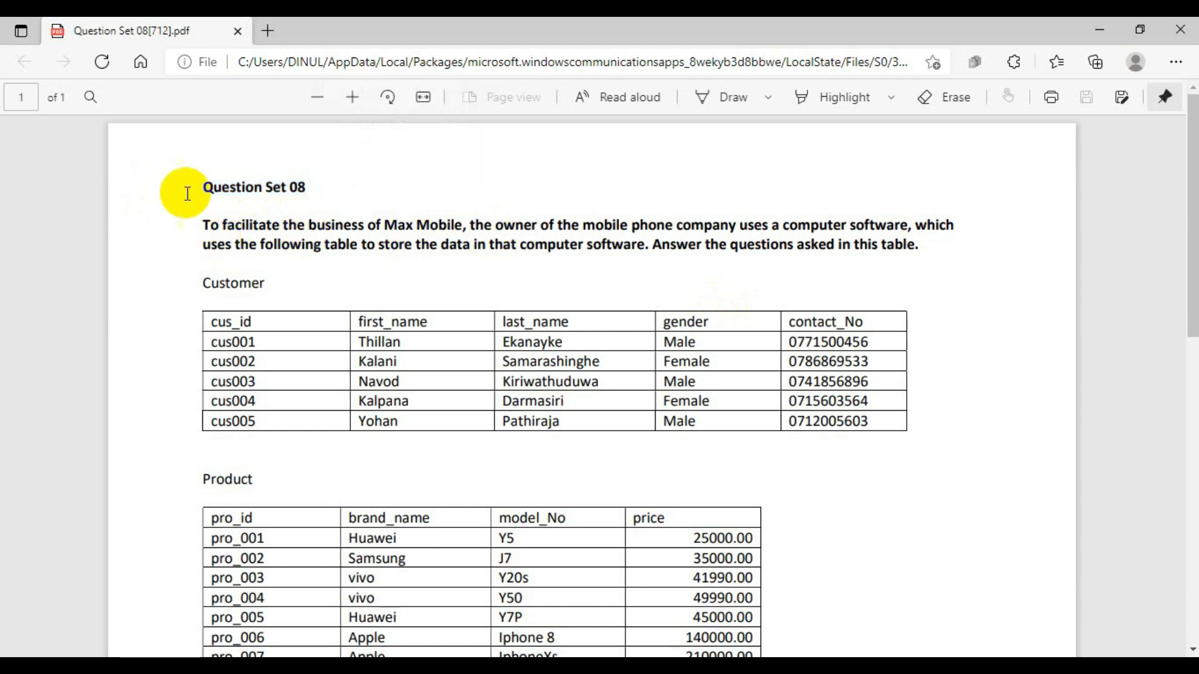
drag(206, 204, 201, 236)
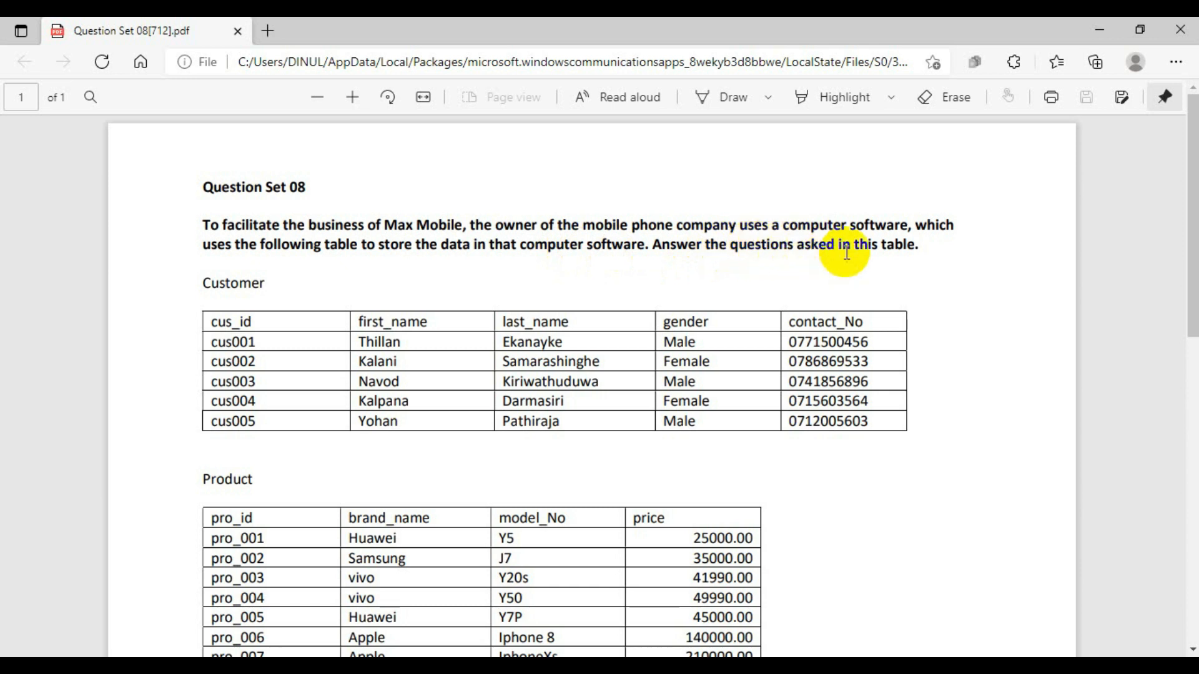
scroll(1032, 313, down, 3)
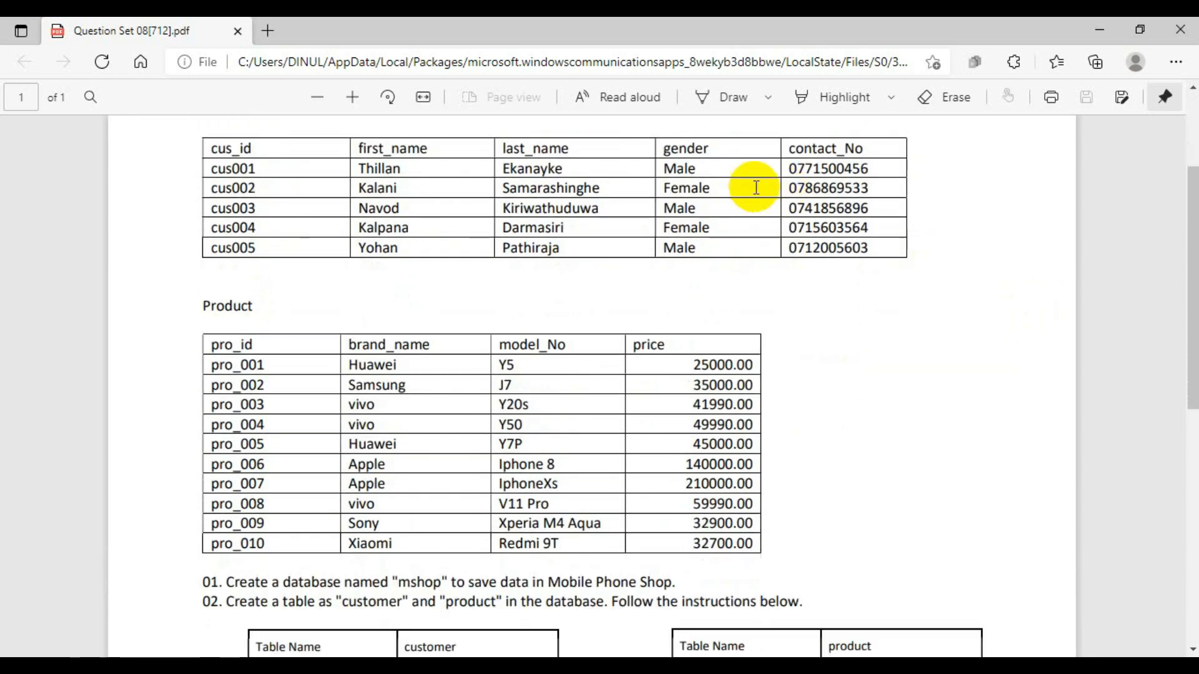
scroll(578, 190, down, 3)
scroll(581, 193, up, 5)
scroll(898, 414, down, 1)
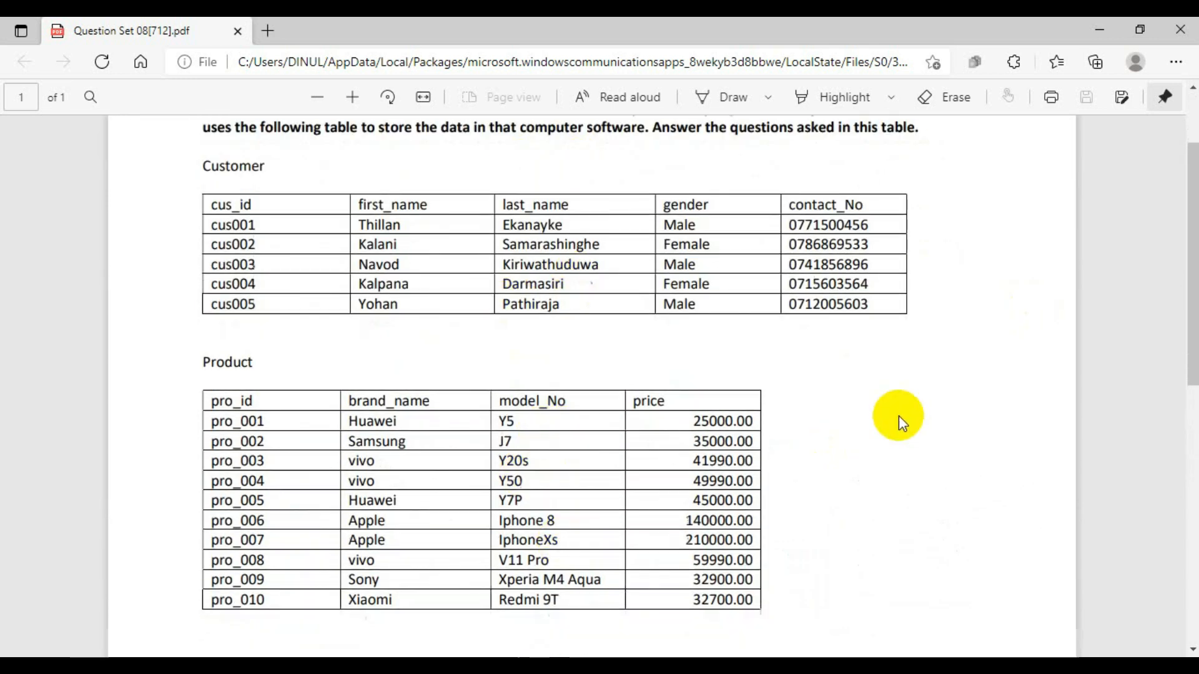
scroll(899, 406, down, 5)
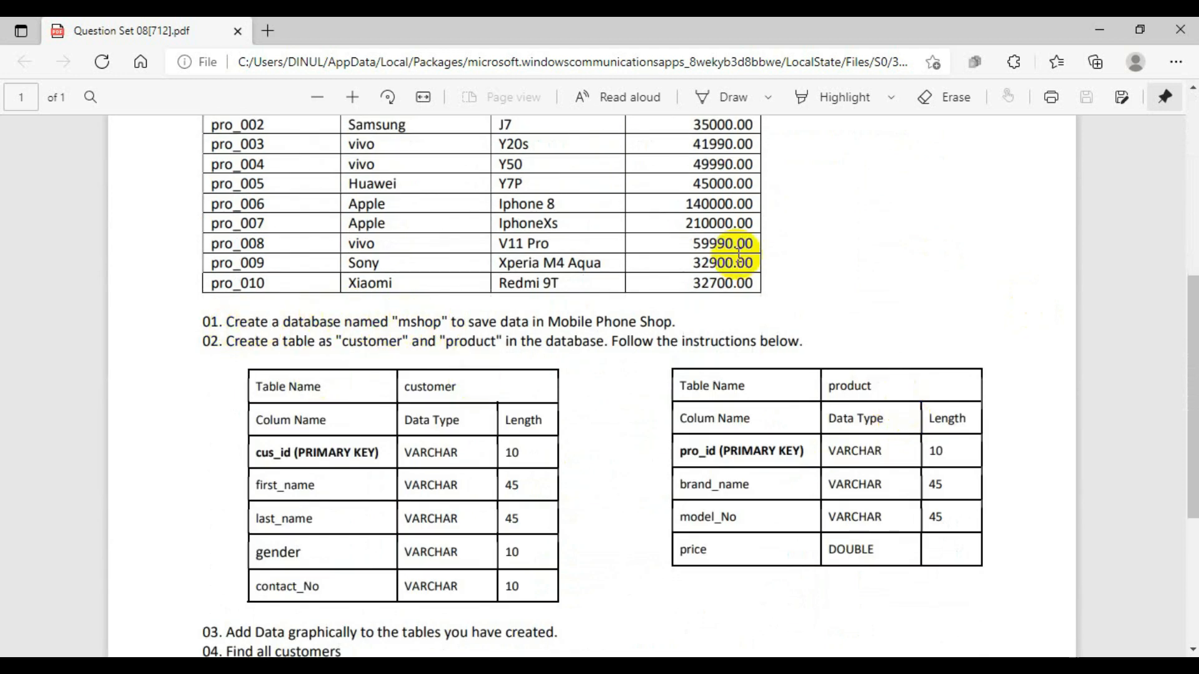
- With an orange pen, box "mshop" and label it "db", write a T beside both table definitions, and mark their column header rows
click(729, 95)
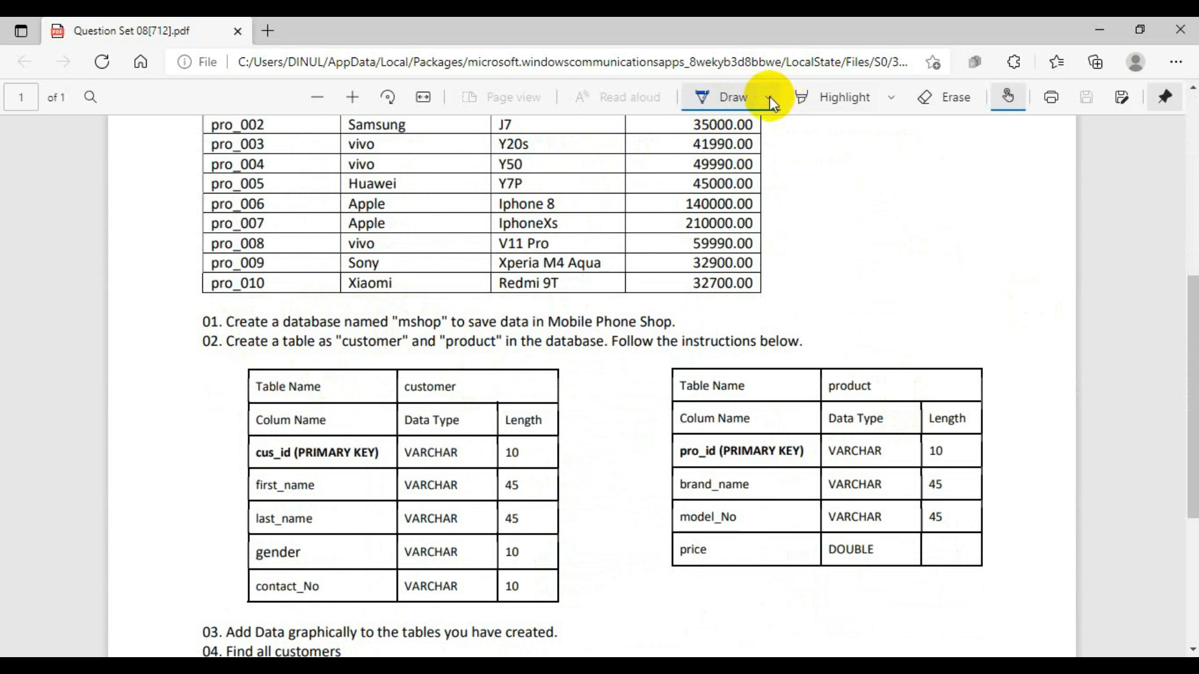
click(769, 99)
click(684, 201)
click(430, 331)
mouse_move(429, 331)
mouse_down()
mouse_move(447, 312)
mouse_move(404, 314)
mouse_move(397, 327)
mouse_move(416, 327)
mouse_move(413, 308)
mouse_move(423, 310)
mouse_up()
drag(430, 299, 431, 310)
drag(585, 377, 585, 392)
drag(971, 351, 1002, 372)
drag(207, 417, 247, 417)
drag(655, 411, 715, 410)
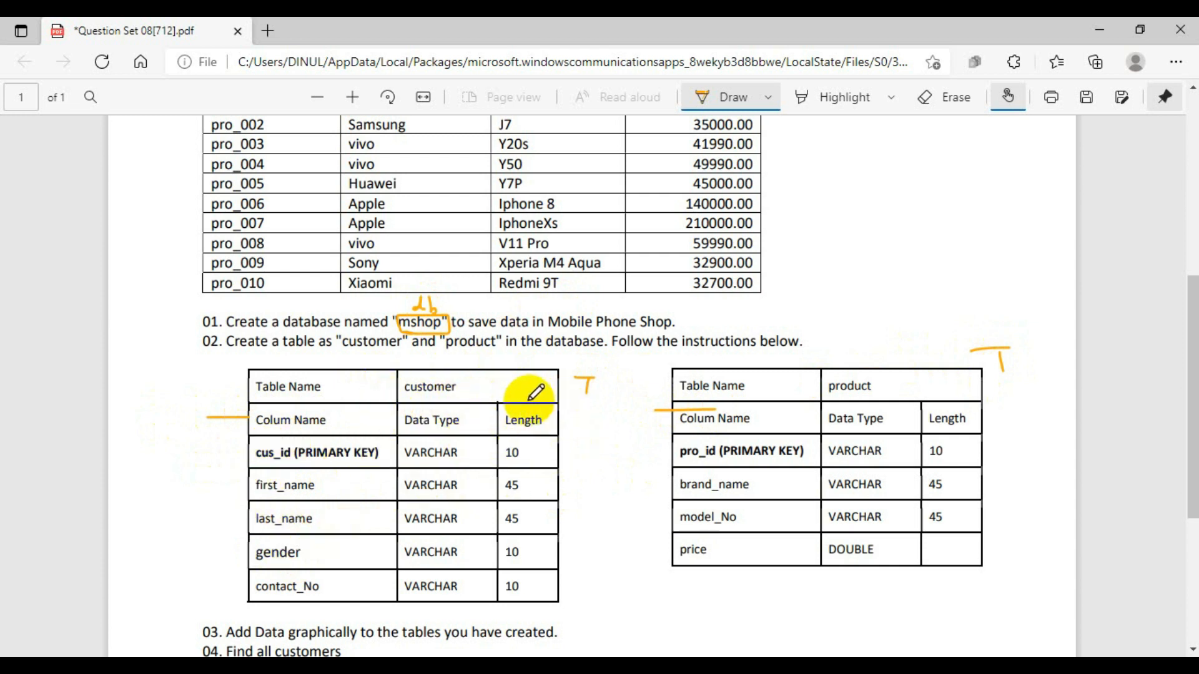
- Read the customer and product table definitions and tasks 03 to 06 at the end of the question set
scroll(490, 401, down, 5)
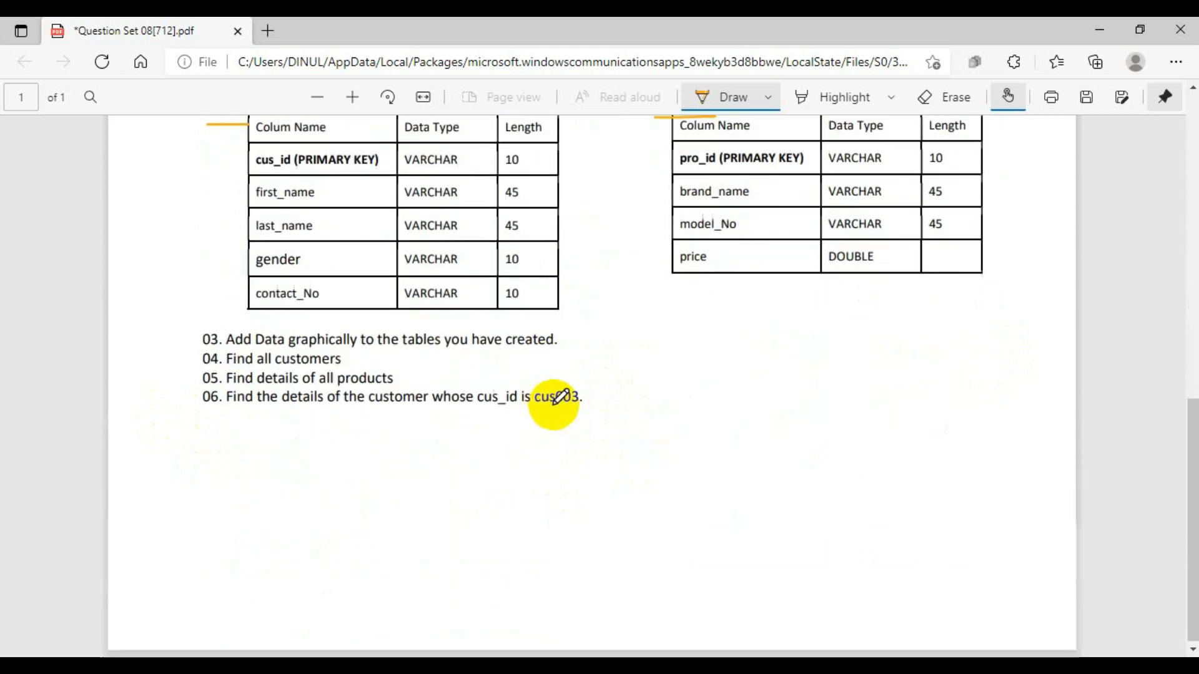
scroll(619, 384, up, 8)
scroll(624, 374, down, 6)
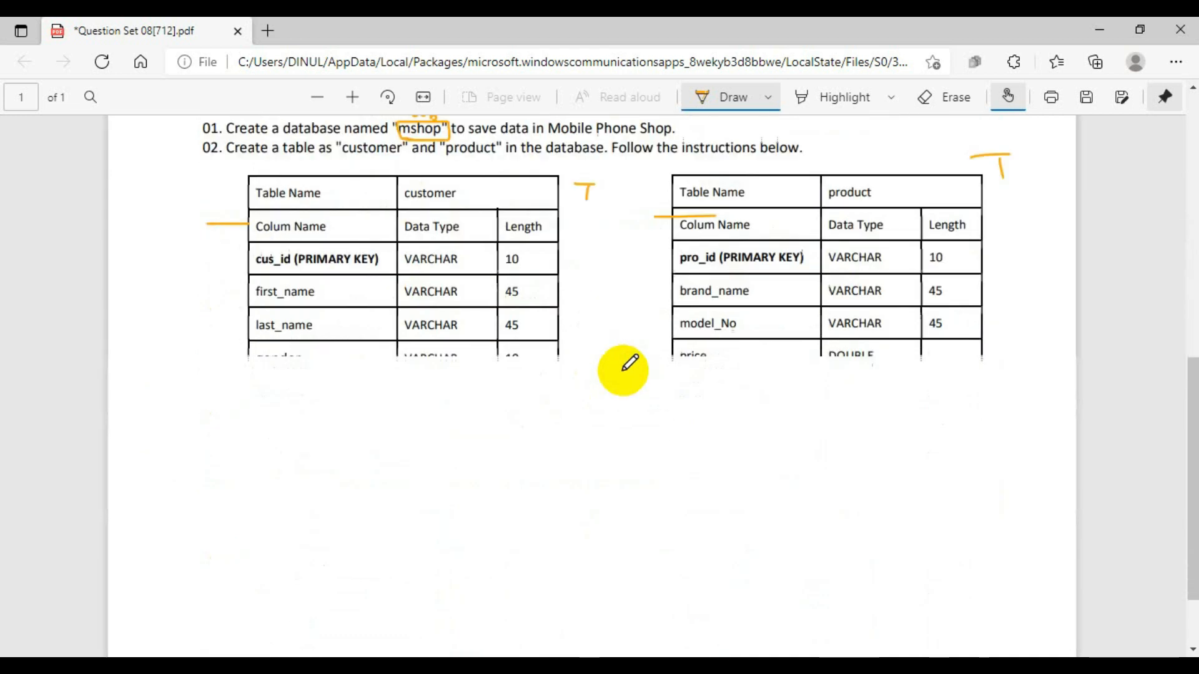
scroll(625, 365, up, 5)
scroll(599, 381, down, 5)
scroll(587, 374, up, 2)
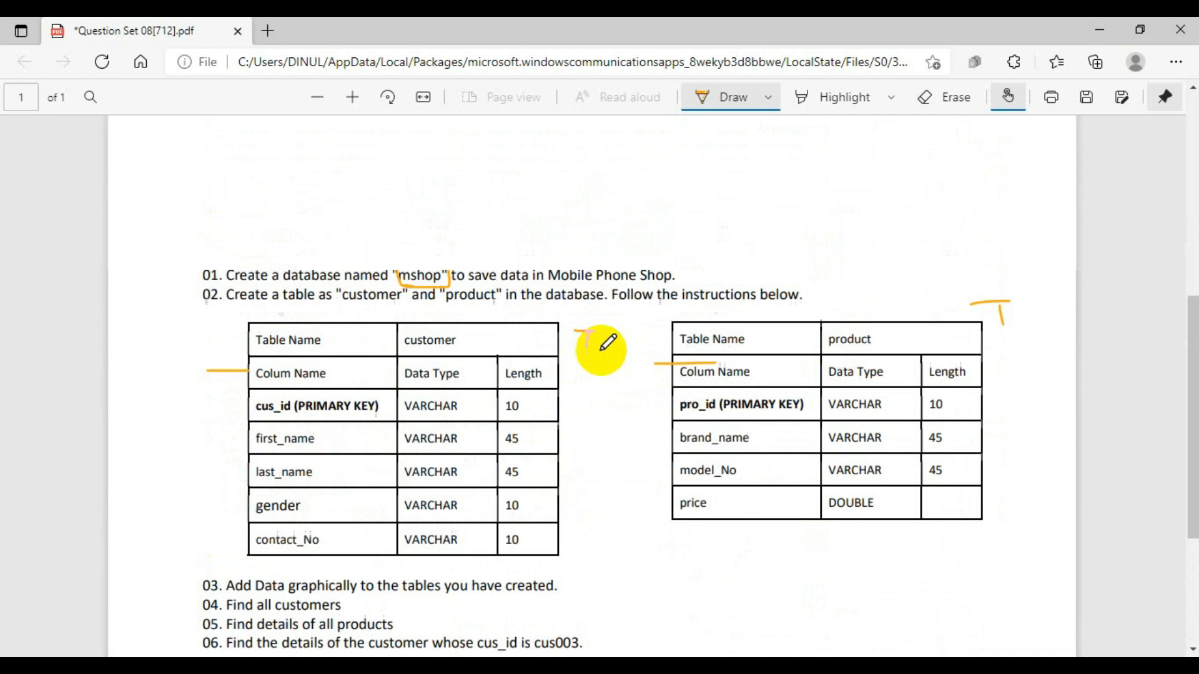
scroll(601, 351, down, 4)
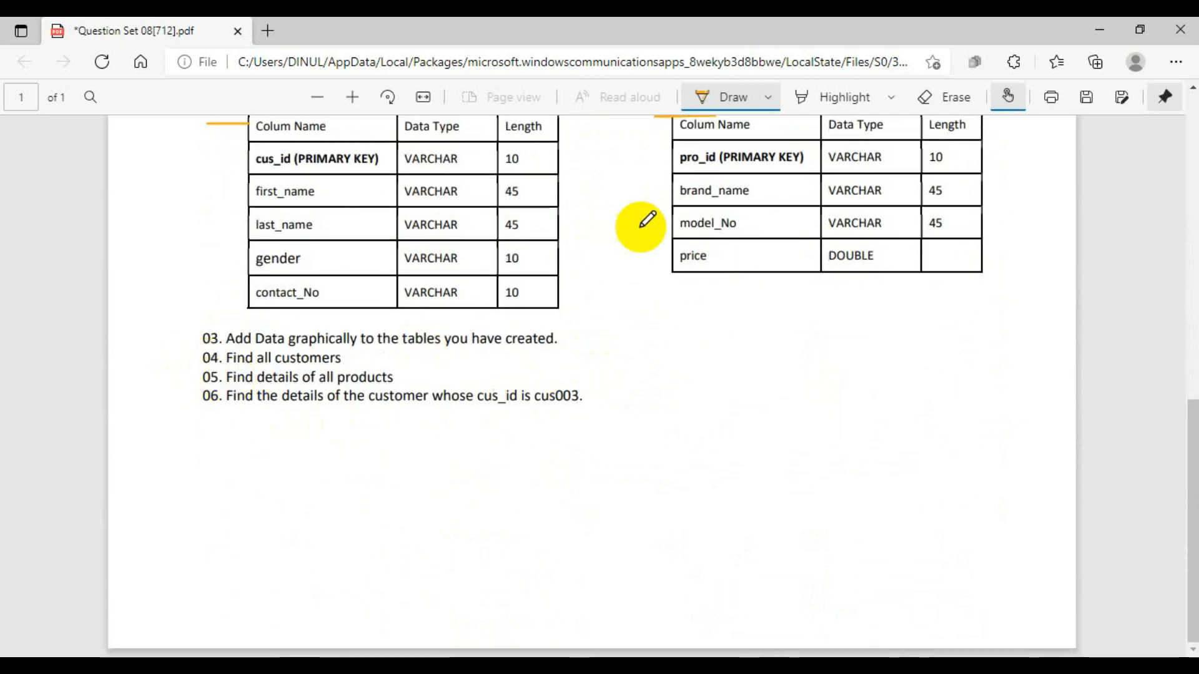
- Change the pen colour to dark pink and mark the query tasks 04 to 06, checking them against the Customer and Product tables
click(768, 98)
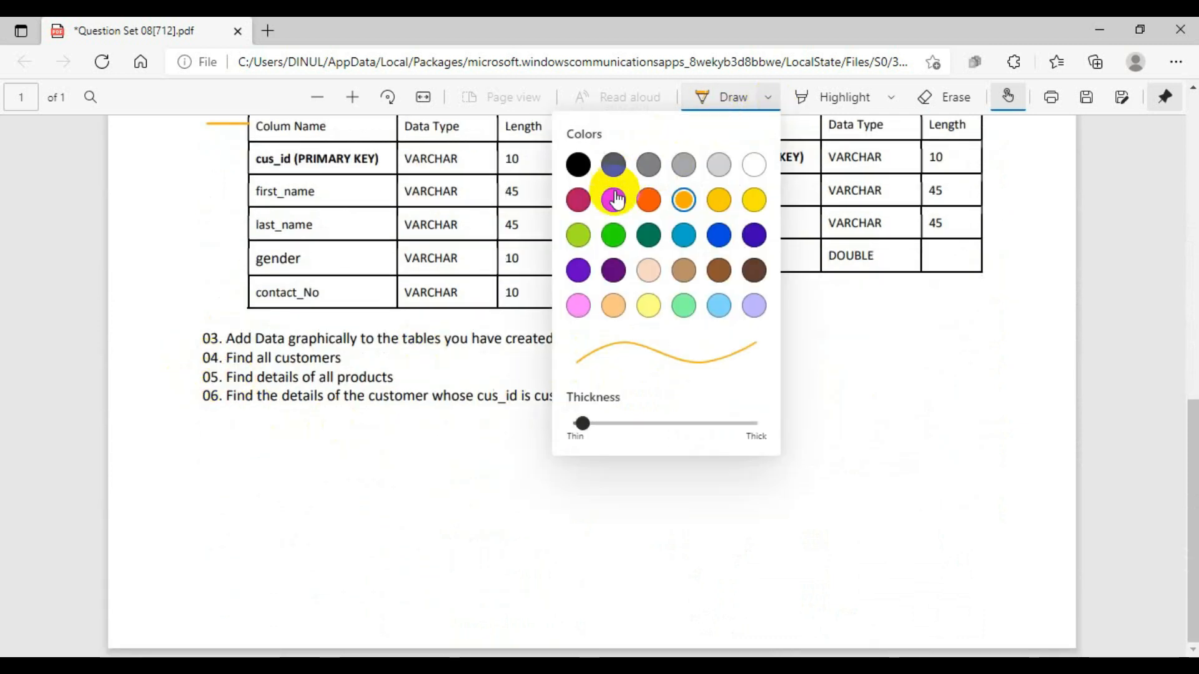
click(578, 200)
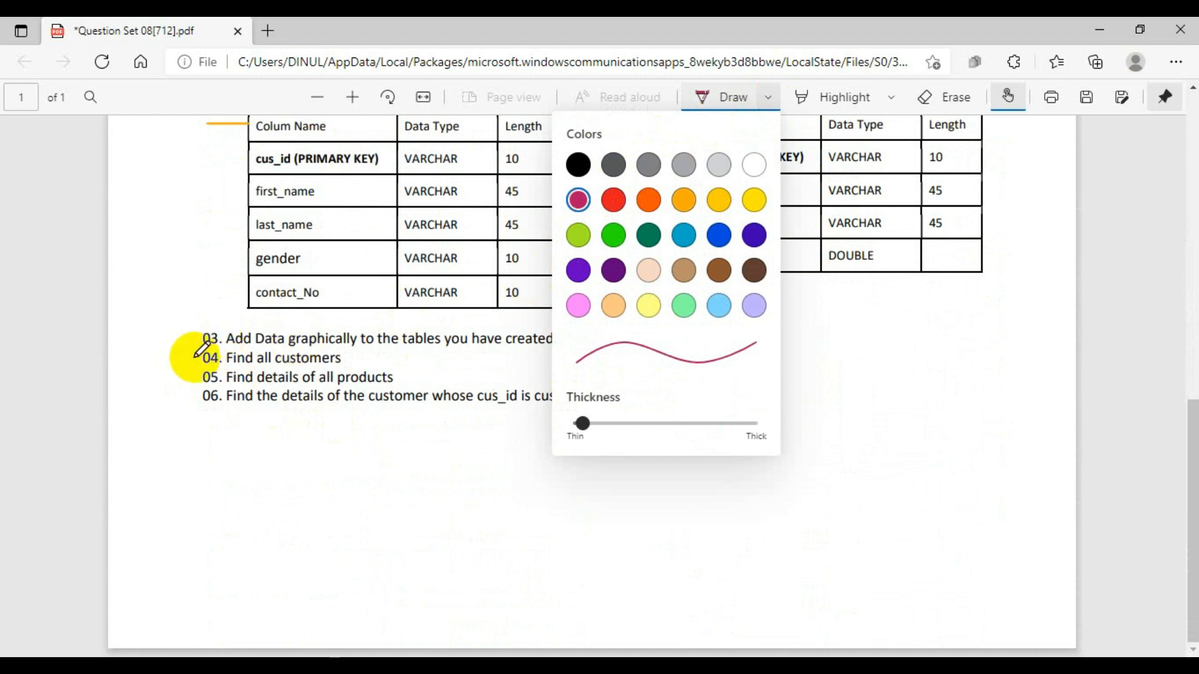
click(745, 99)
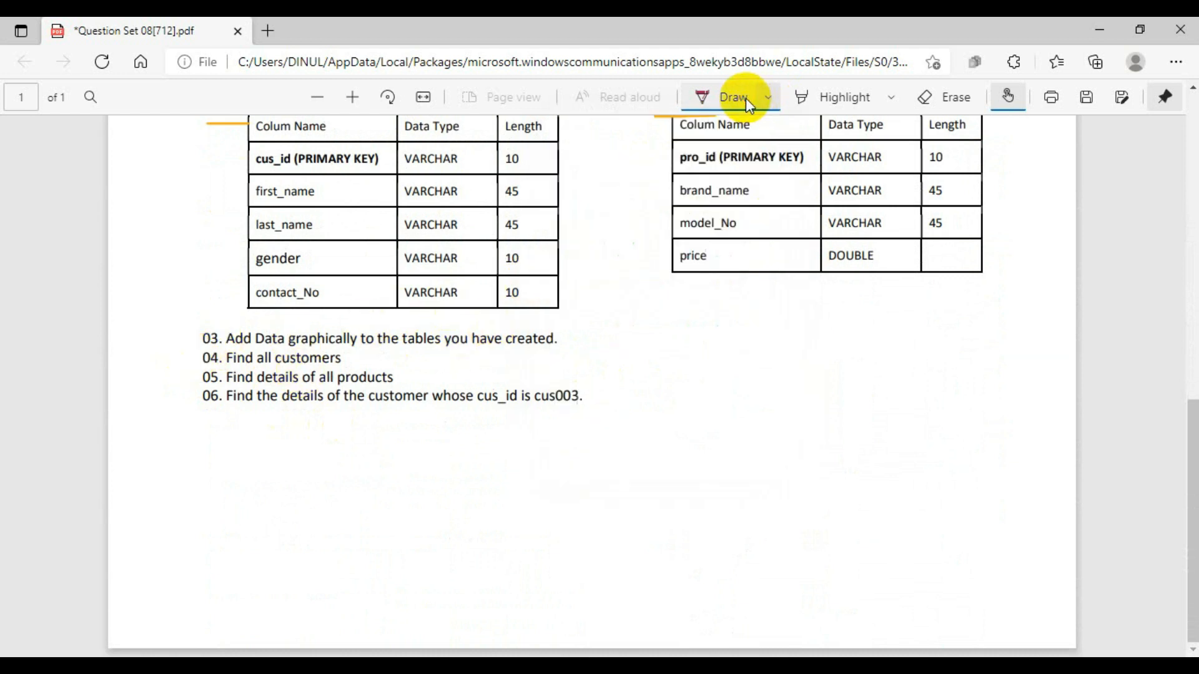
click(763, 98)
click(739, 99)
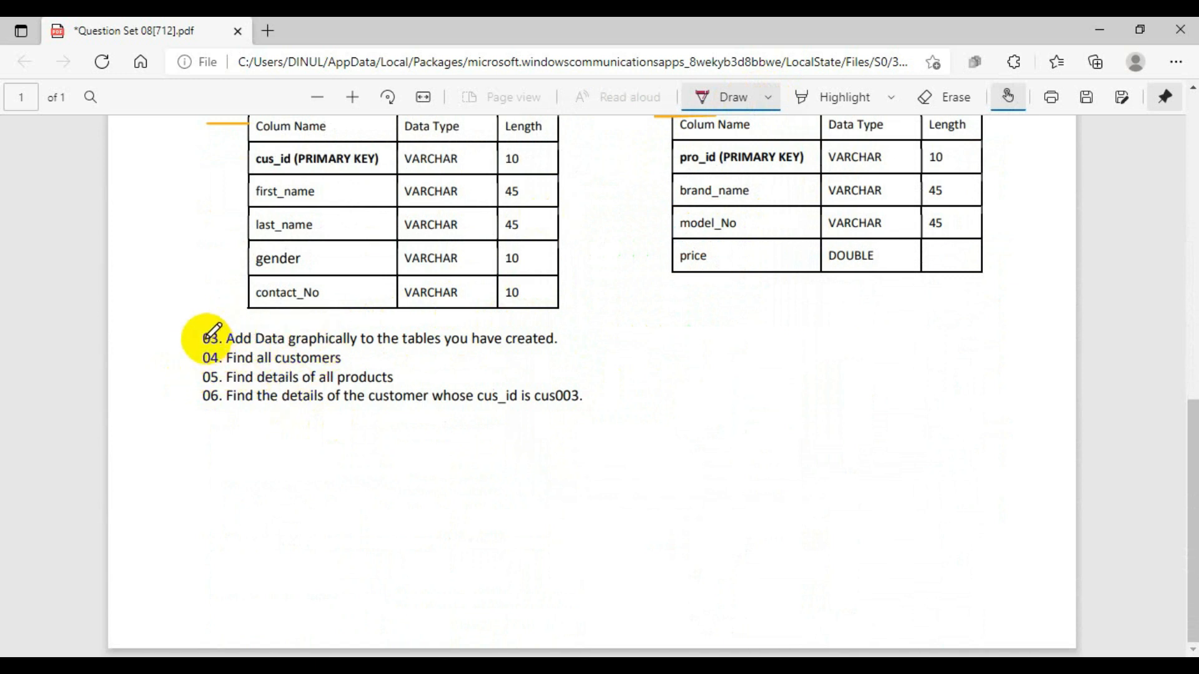
scroll(549, 275, up, 15)
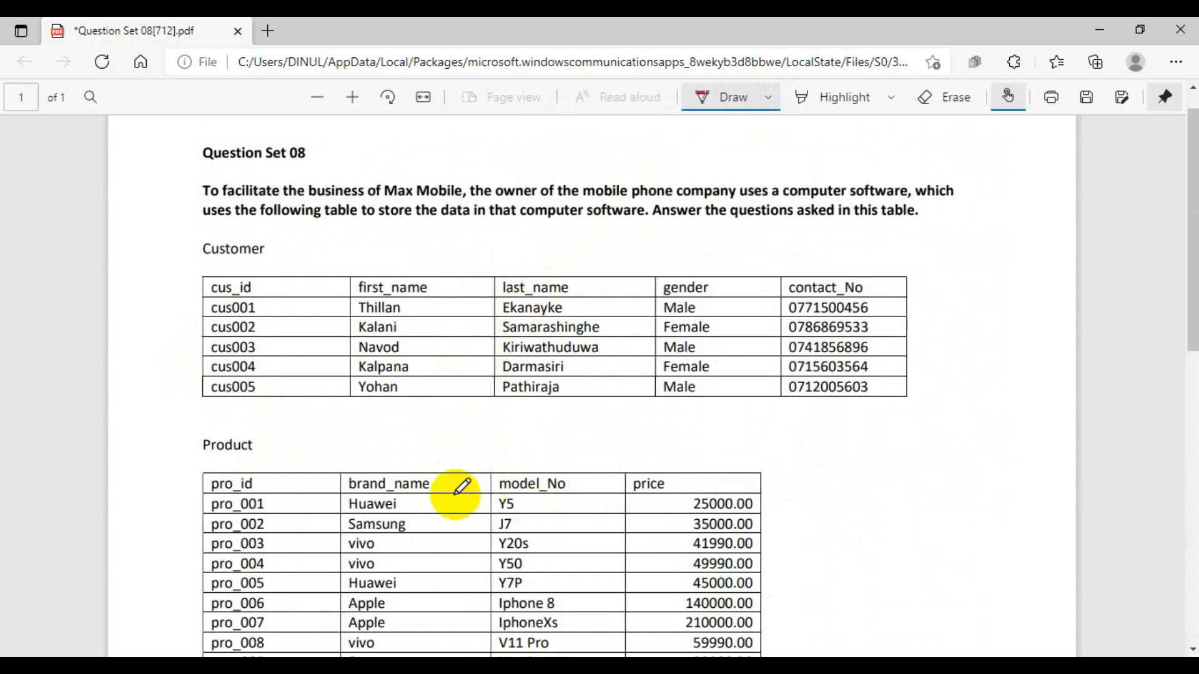
scroll(525, 475, down, 15)
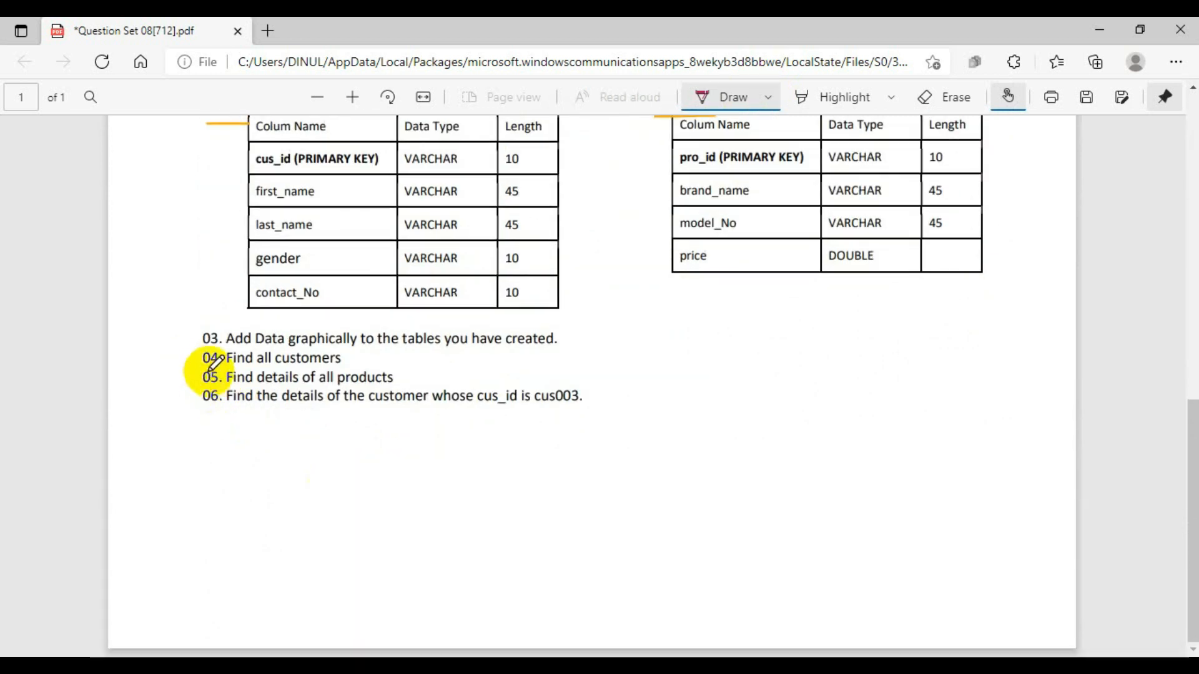
mouse_move(203, 365)
mouse_down()
mouse_move(236, 364)
mouse_move(276, 402)
mouse_up()
scroll(706, 374, up, 10)
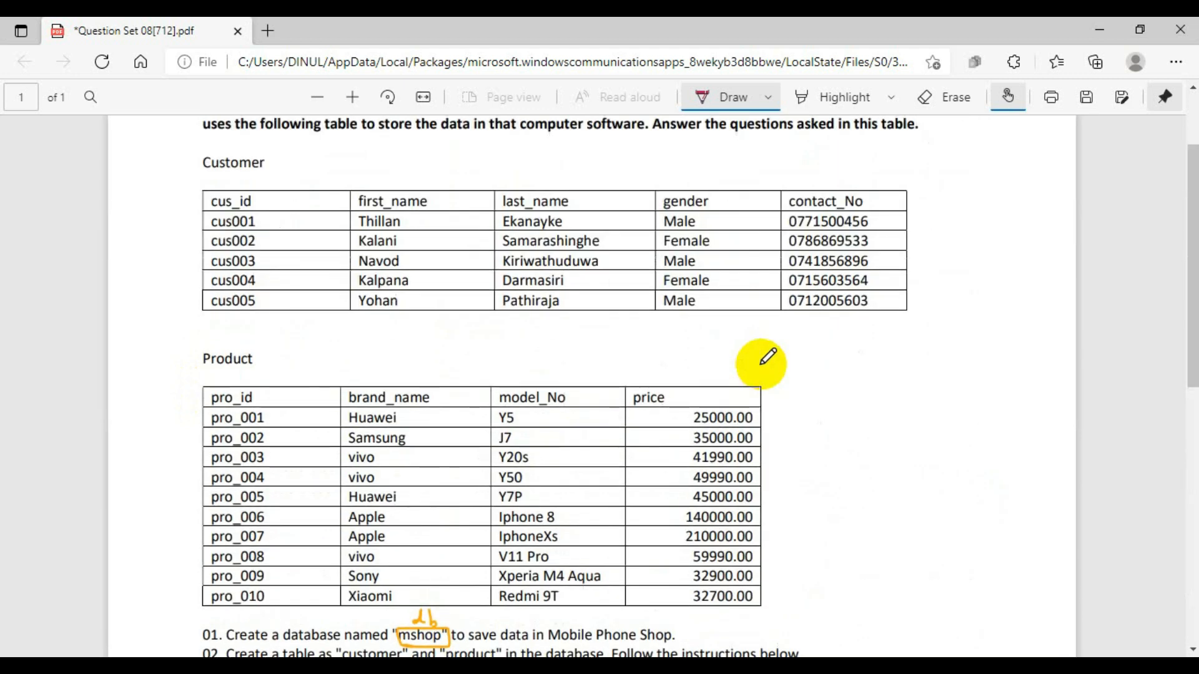
scroll(774, 371, up, 3)
scroll(793, 460, down, 2)
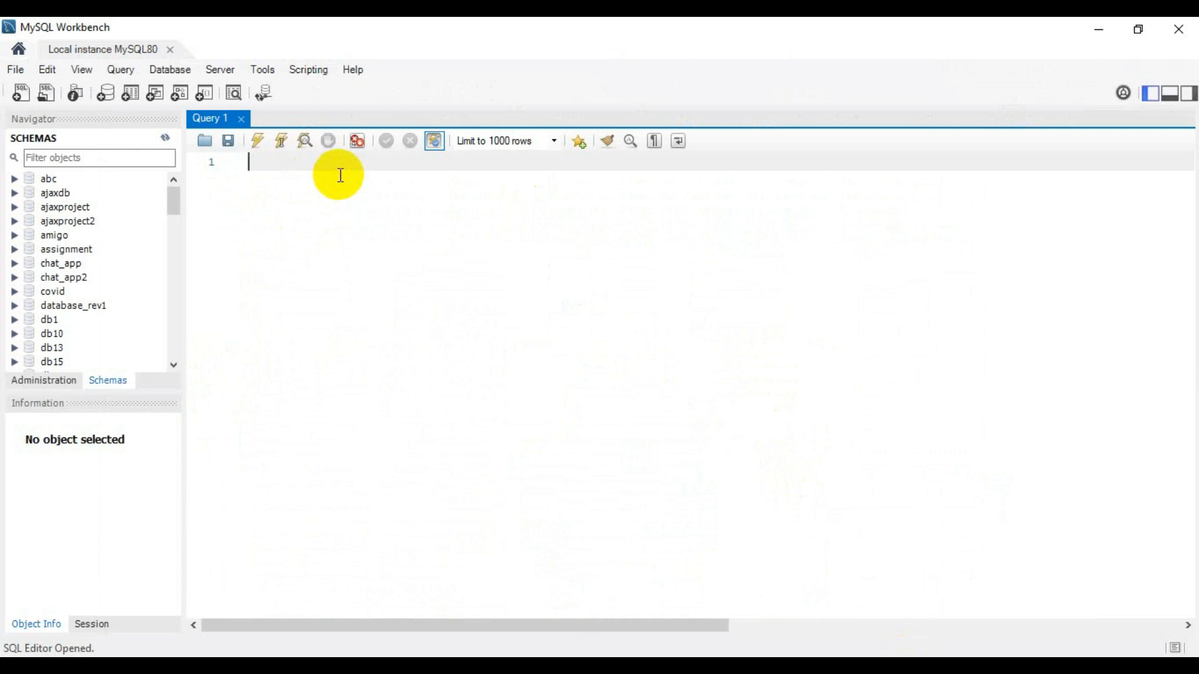
- Switch to MySQL Workbench and create a new model
click(180, 70)
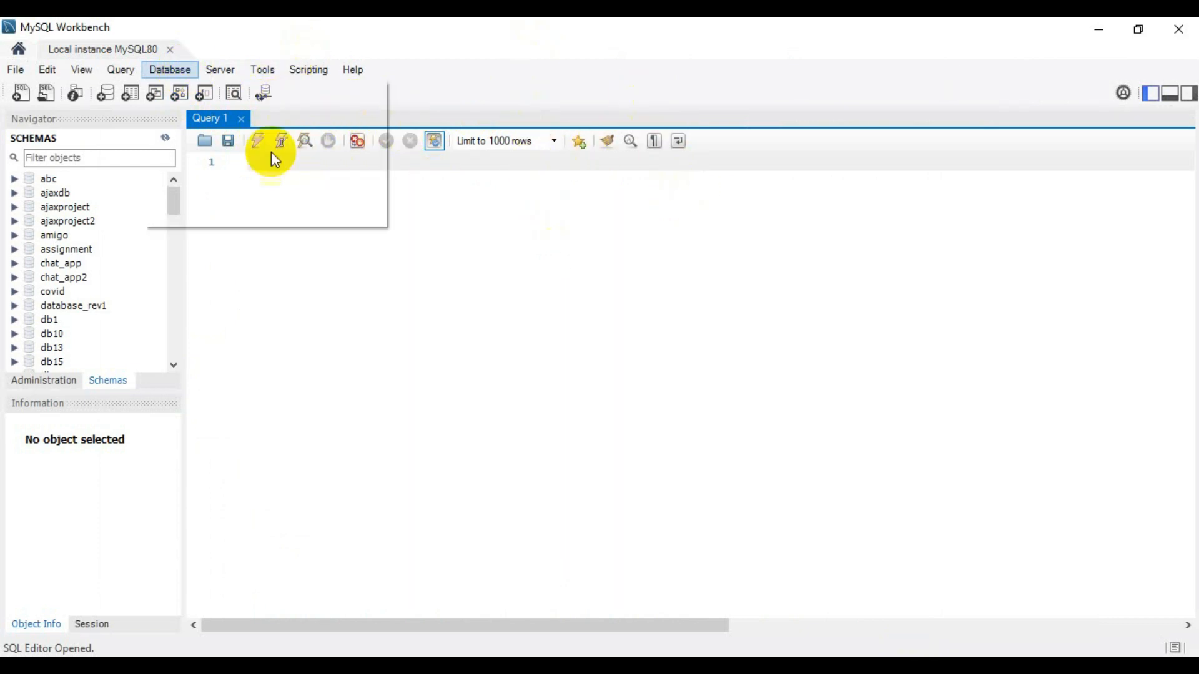
click(30, 71)
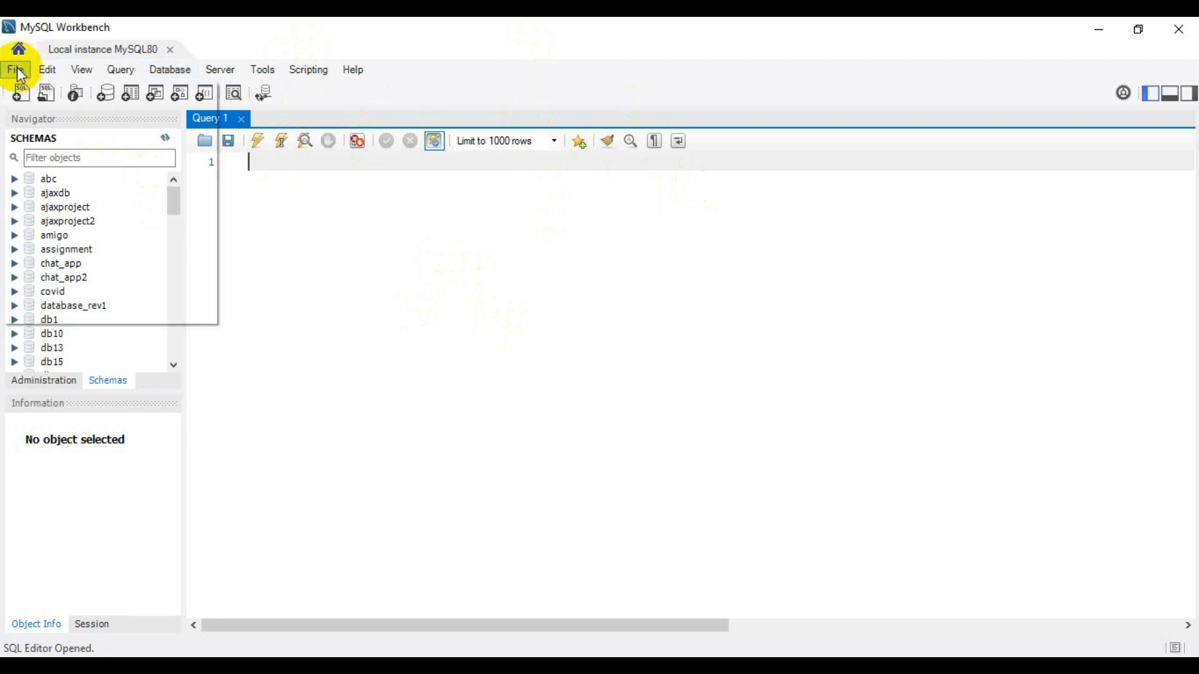
click(69, 99)
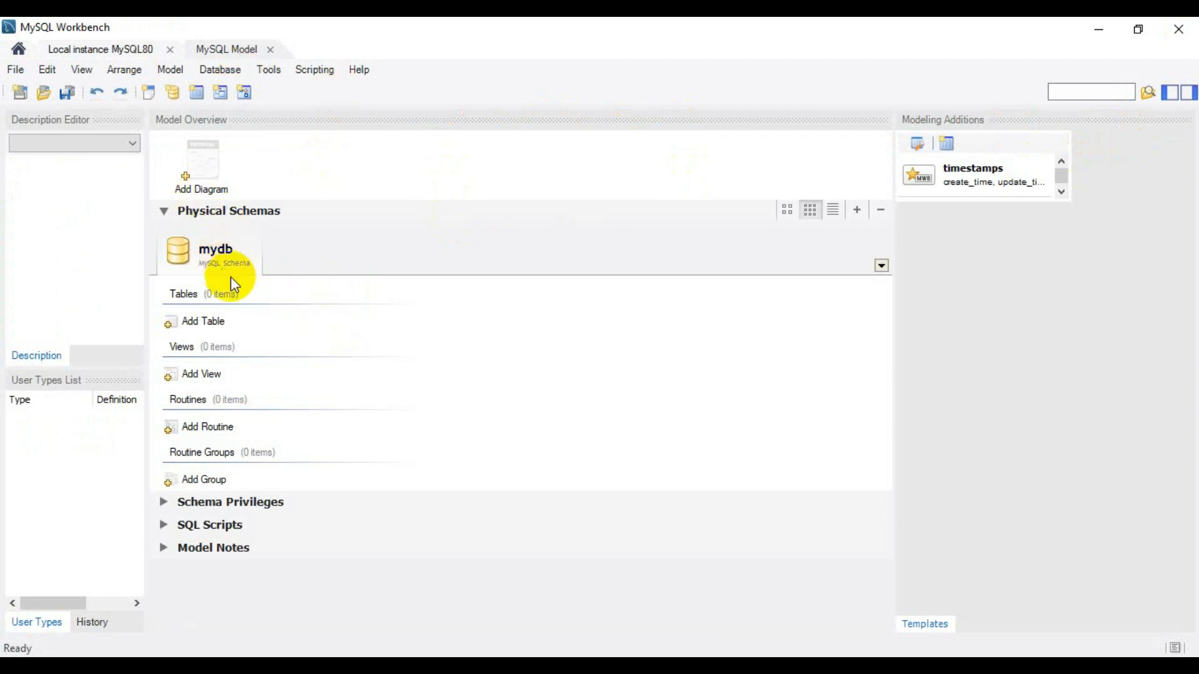
- Rename the model's mydb schema to mshop
double_click(183, 245)
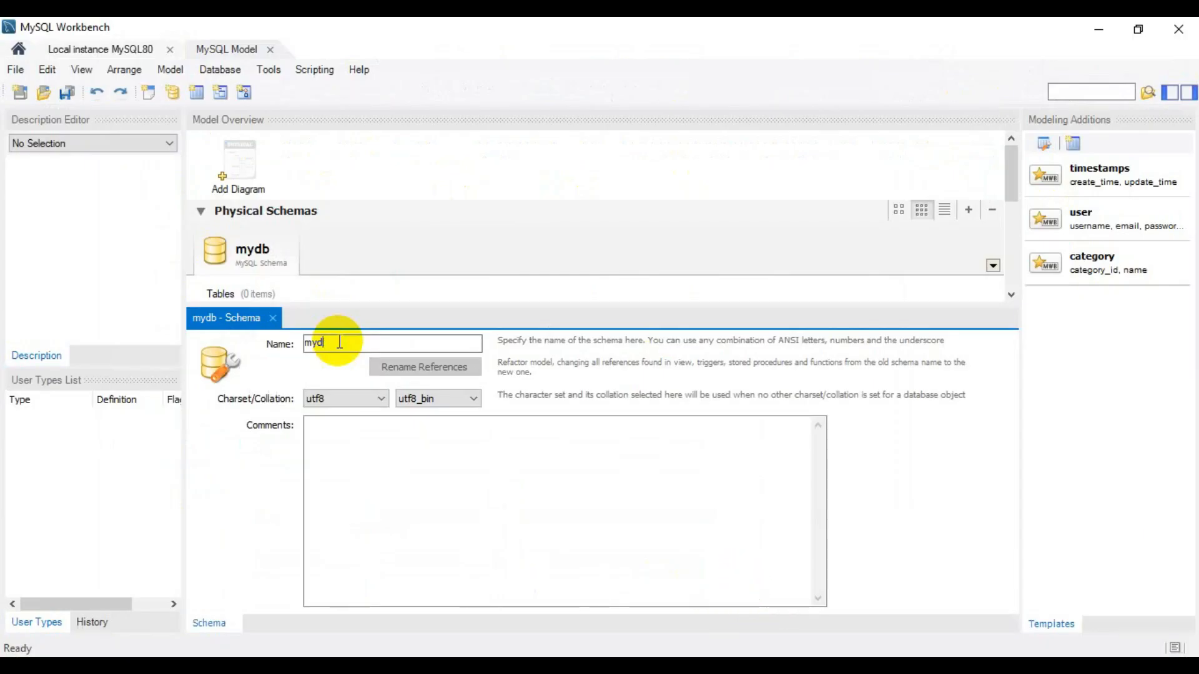
key(BackSpace)
key(BackSpace)
key(BackSpace)
text(m)
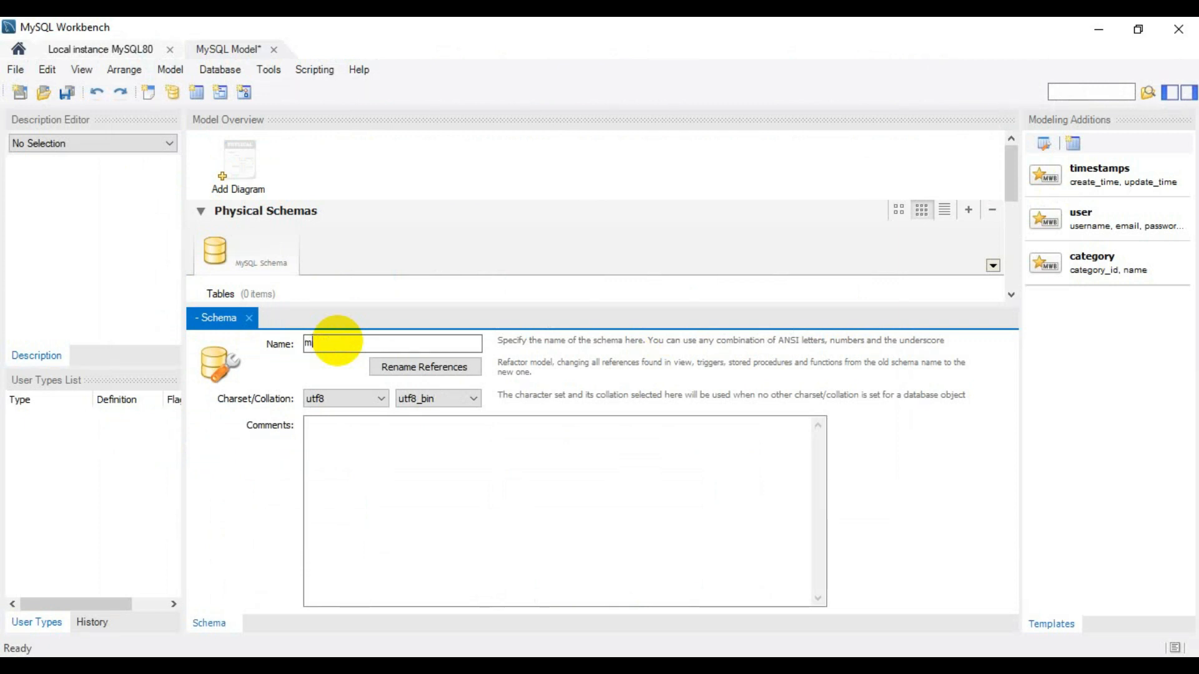
text(shop)
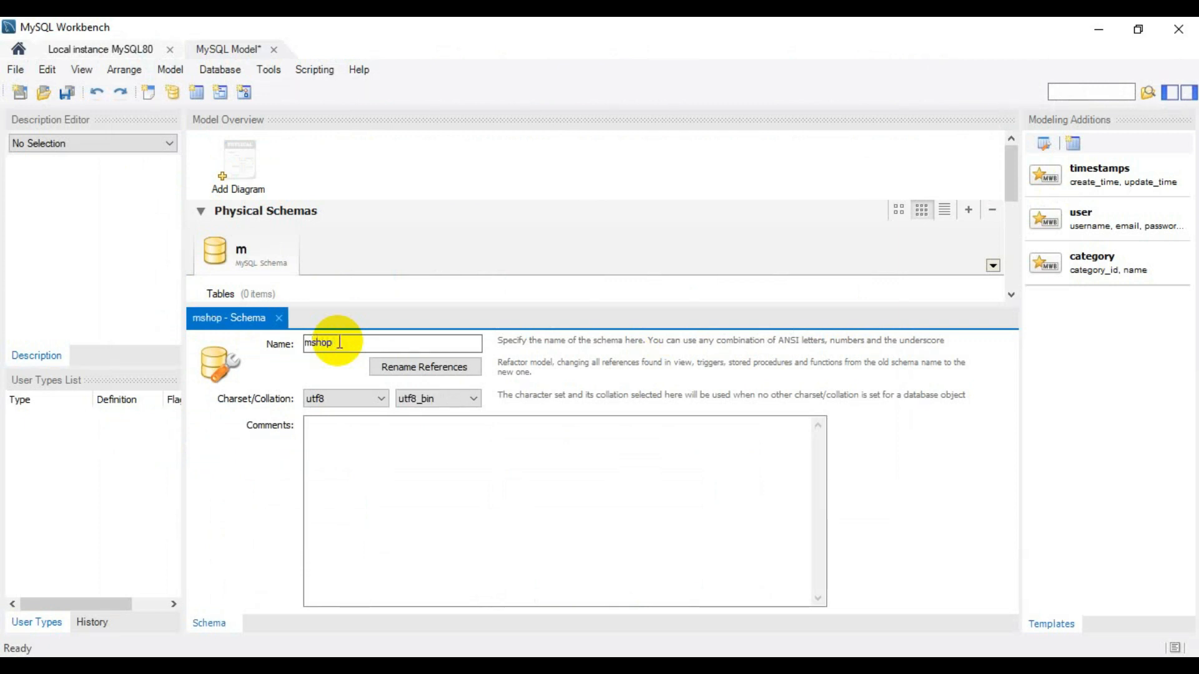
- Add an EER diagram to the model and place two new tables on its canvas, spaced well apart side by side
click(239, 175)
double_click(238, 175)
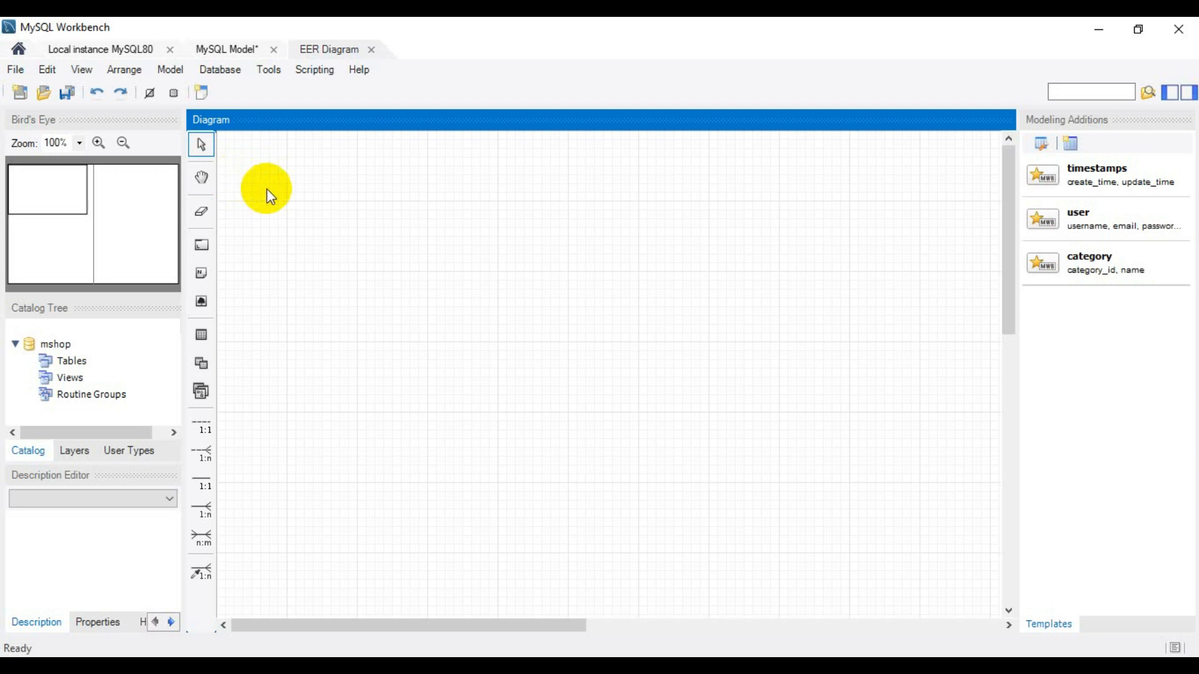
click(200, 337)
click(200, 335)
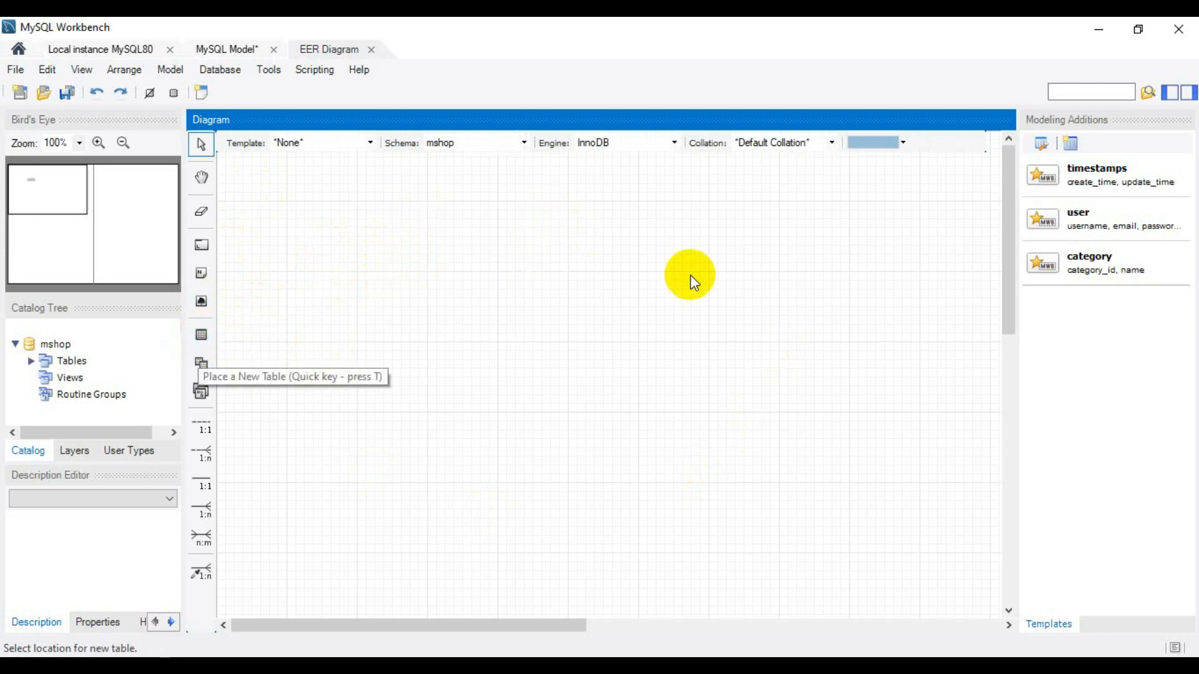
click(413, 275)
click(450, 297)
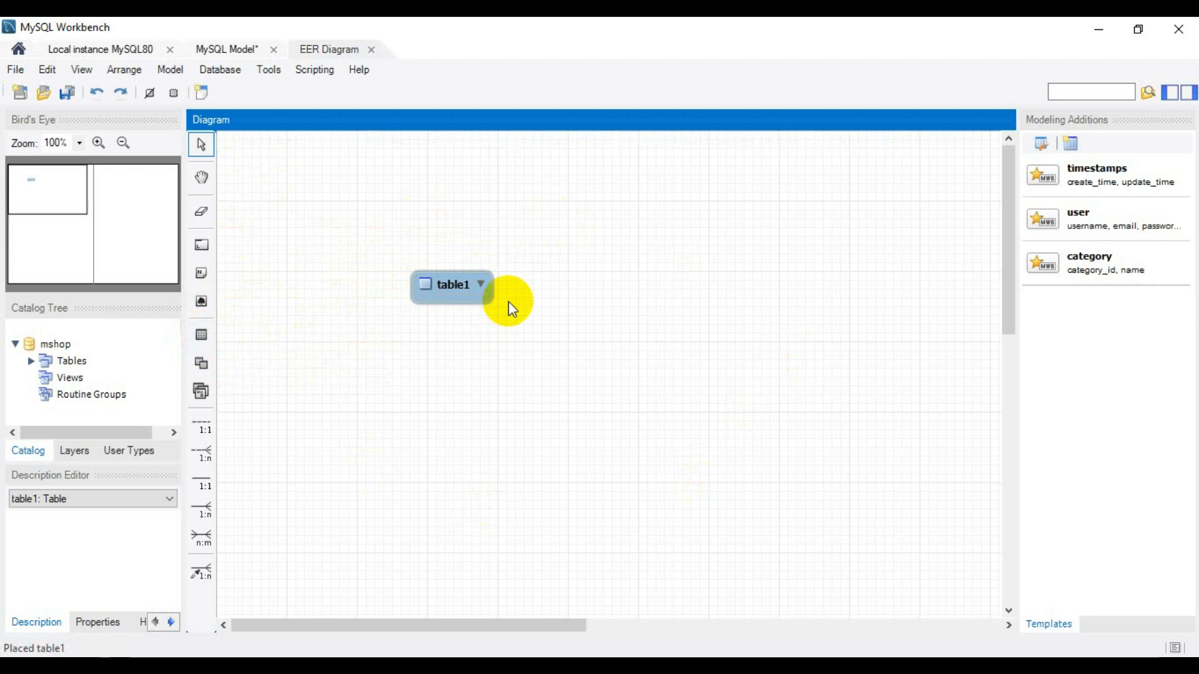
drag(455, 287, 335, 206)
click(349, 207)
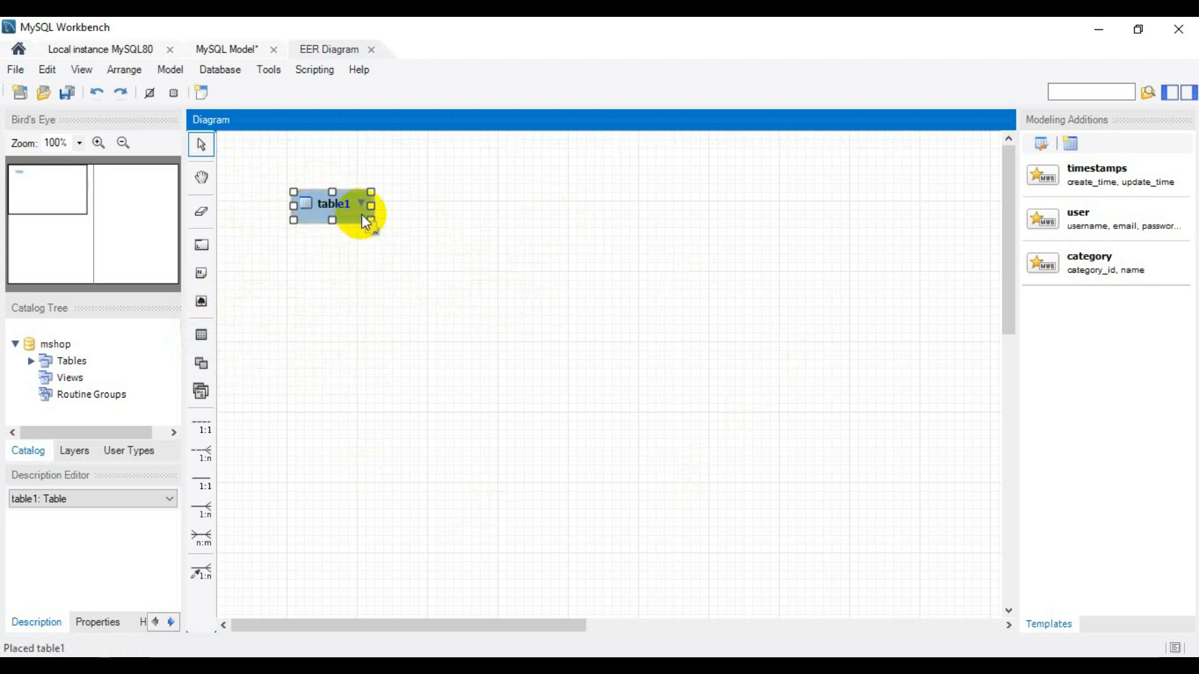
click(201, 335)
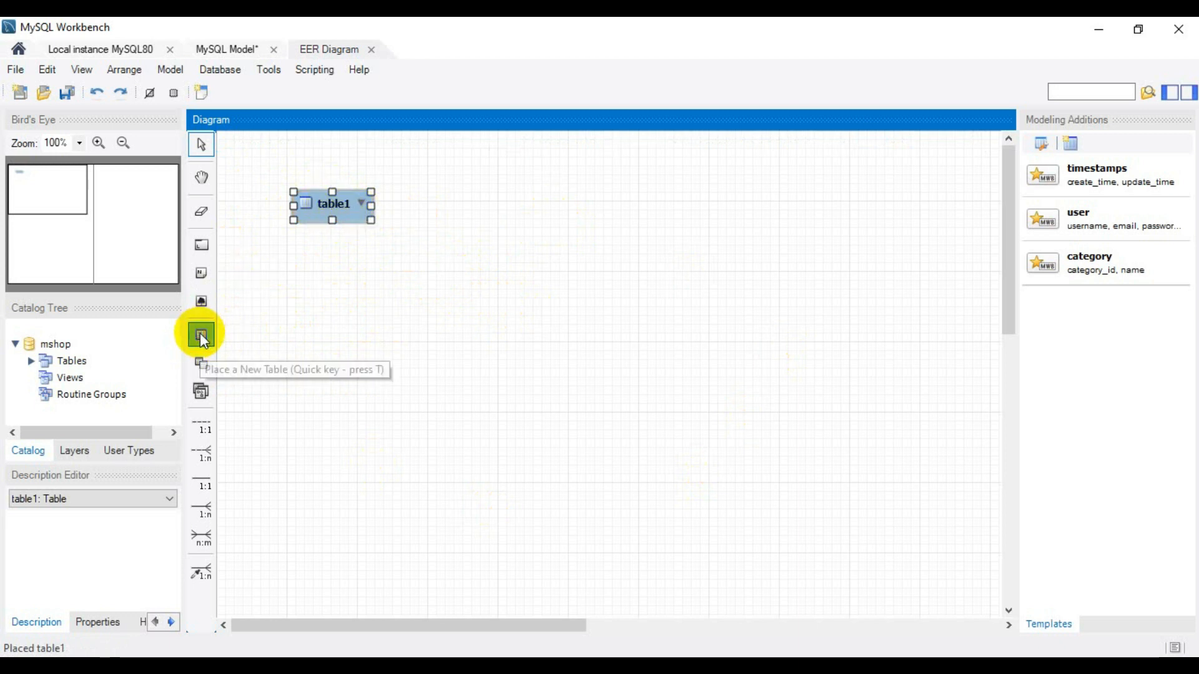
click(811, 207)
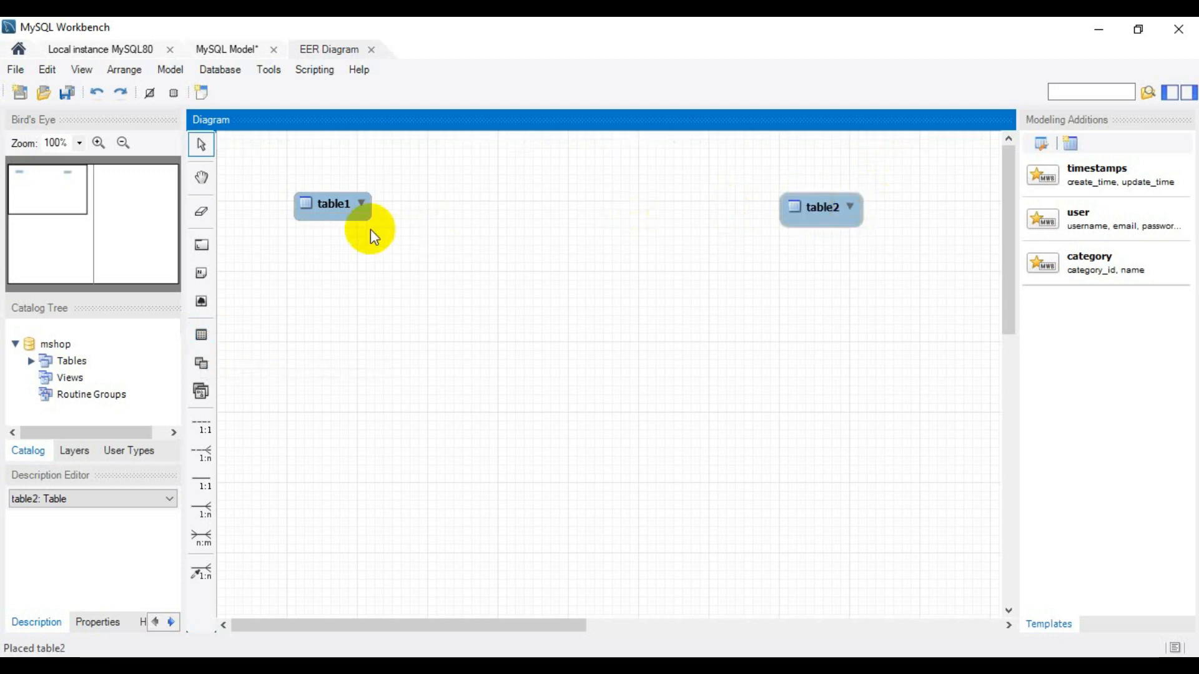
- Open table1 from the diagram for editing and rename it customer
click(325, 209)
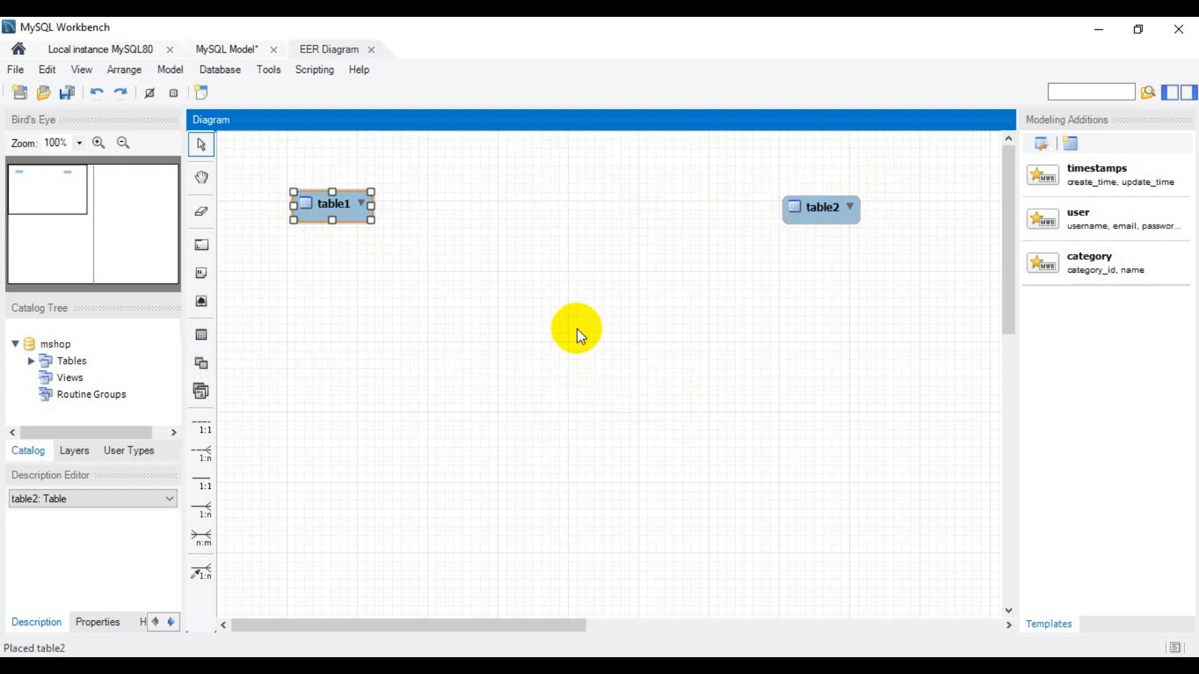
key(ctrl+e)
click(399, 350)
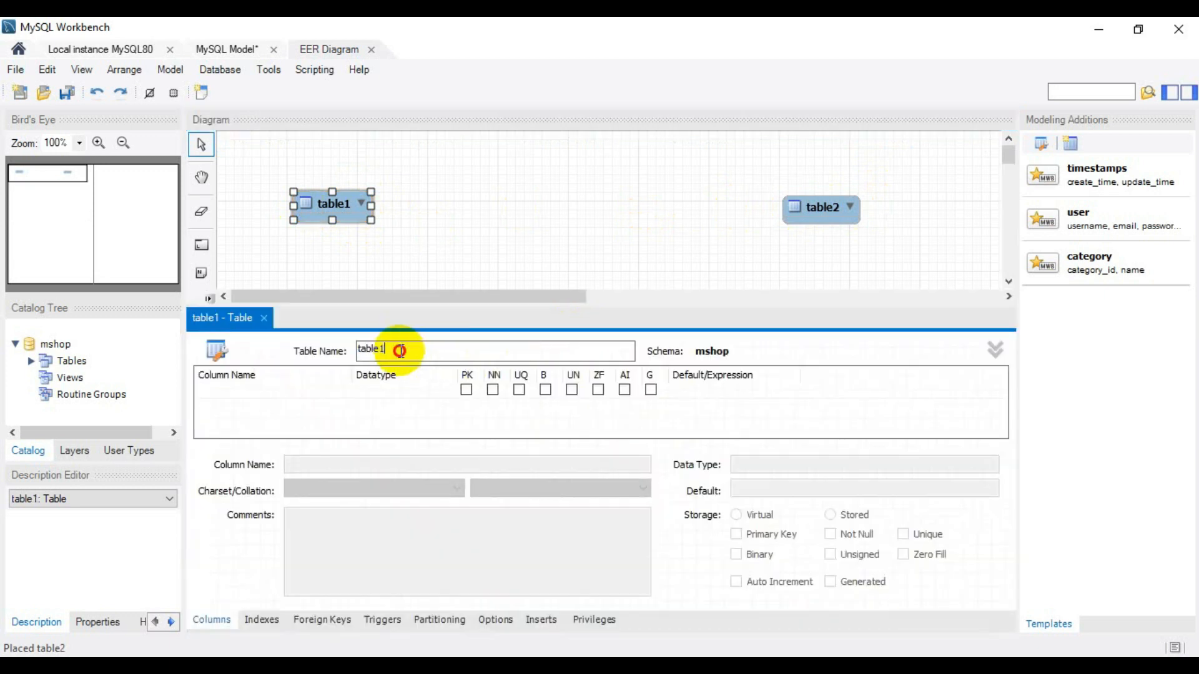
text(customer)
- Switch to the question PDF, mark the Customer table heading with a handwritten 1), and return to MySQL Workbench
click(937, 668)
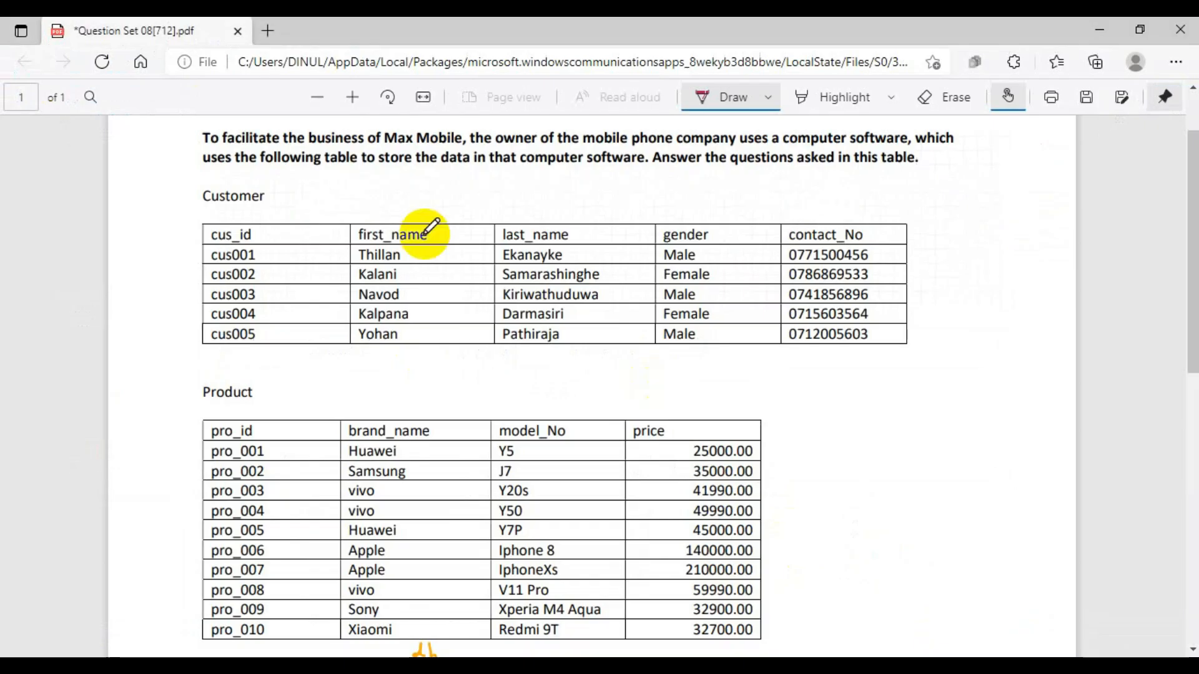
scroll(431, 226, up, 2)
drag(191, 281, 187, 300)
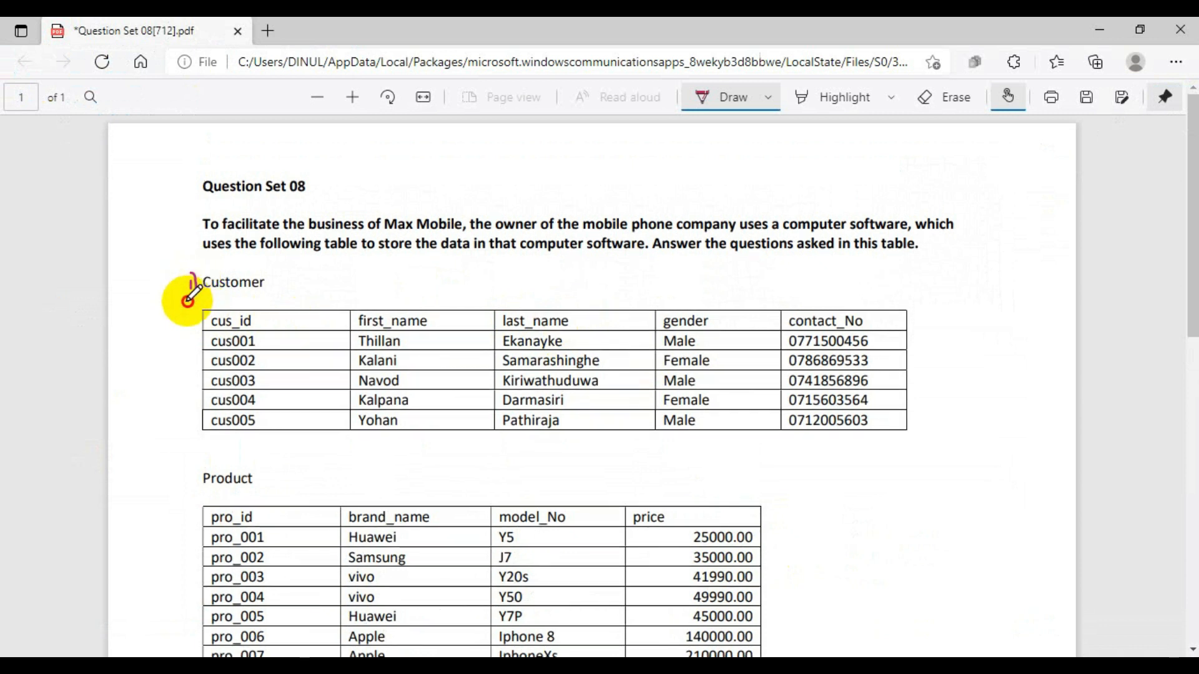
click(1102, 28)
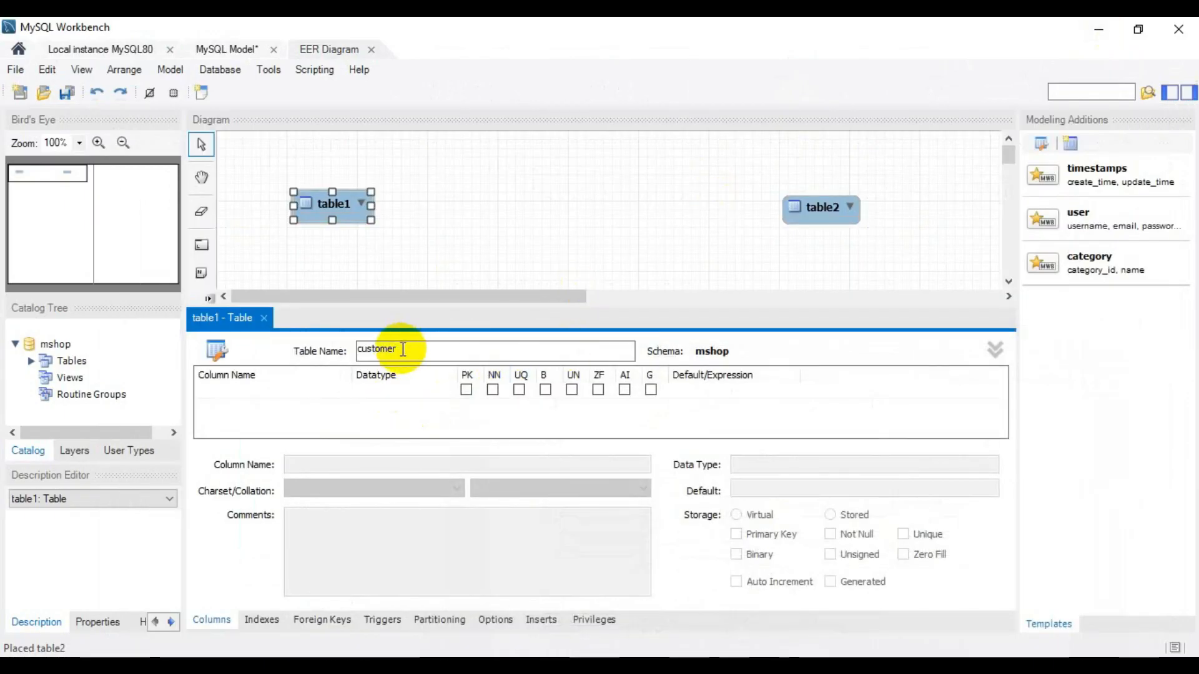
- Start the customer table's first column, tick cus_id in the customer specification of the question PDF, and return to MySQL Workbench
double_click(264, 391)
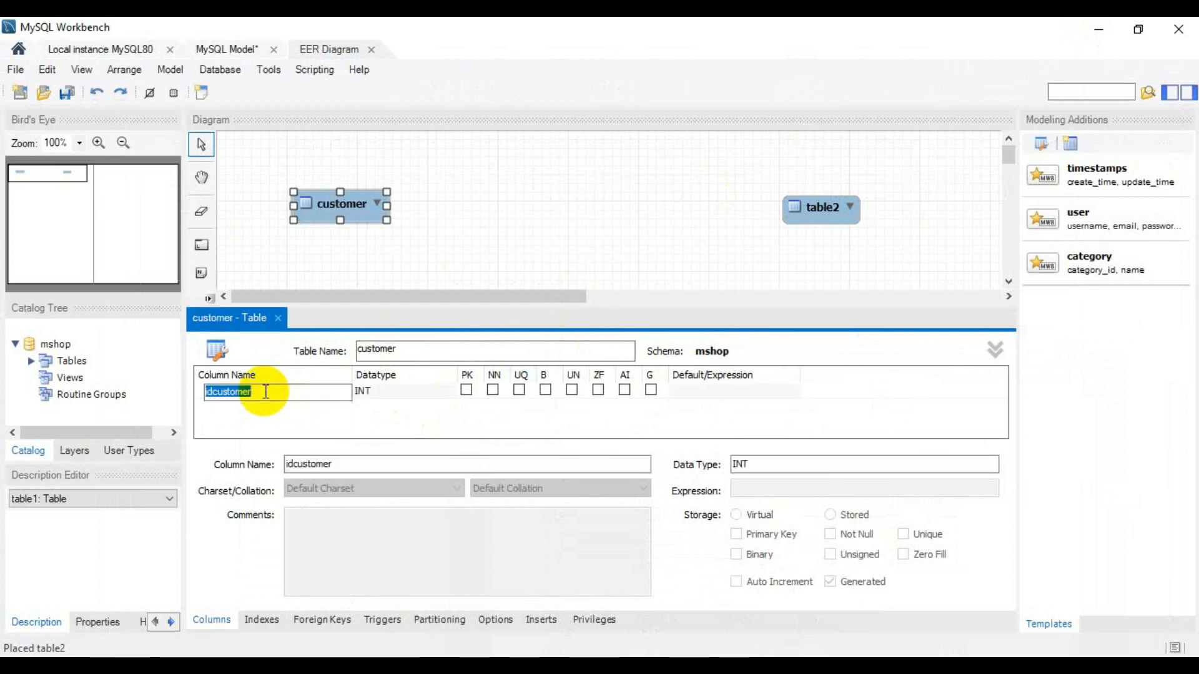
key(BackSpace)
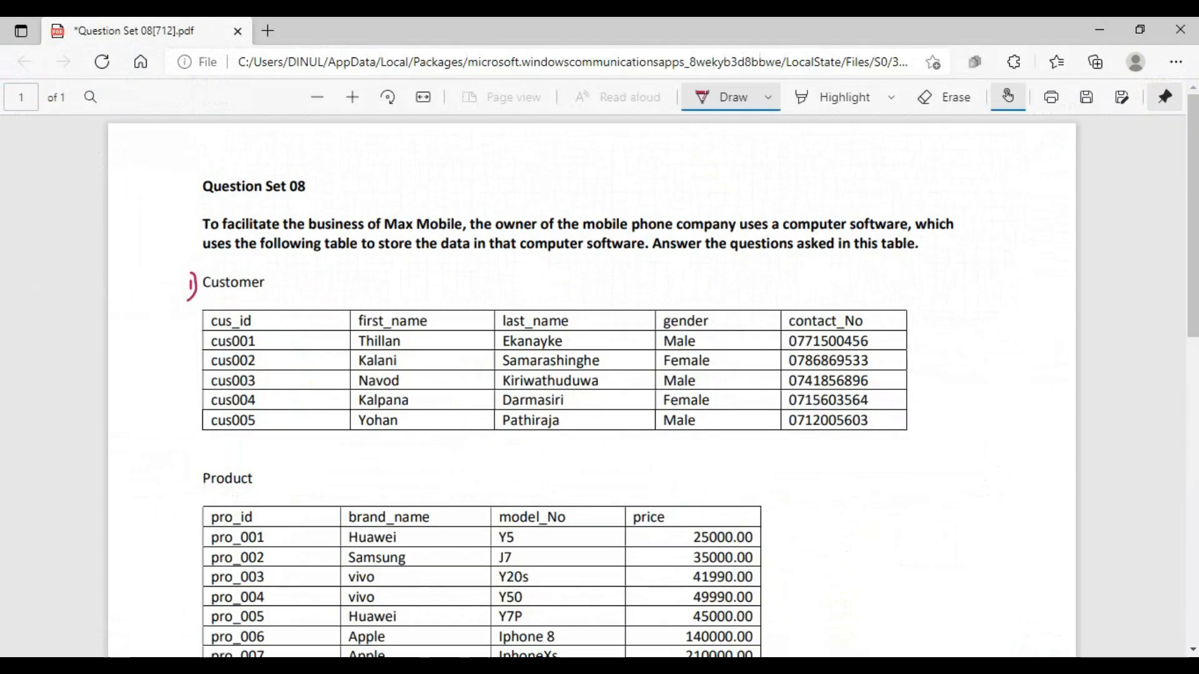
scroll(522, 343, down, 10)
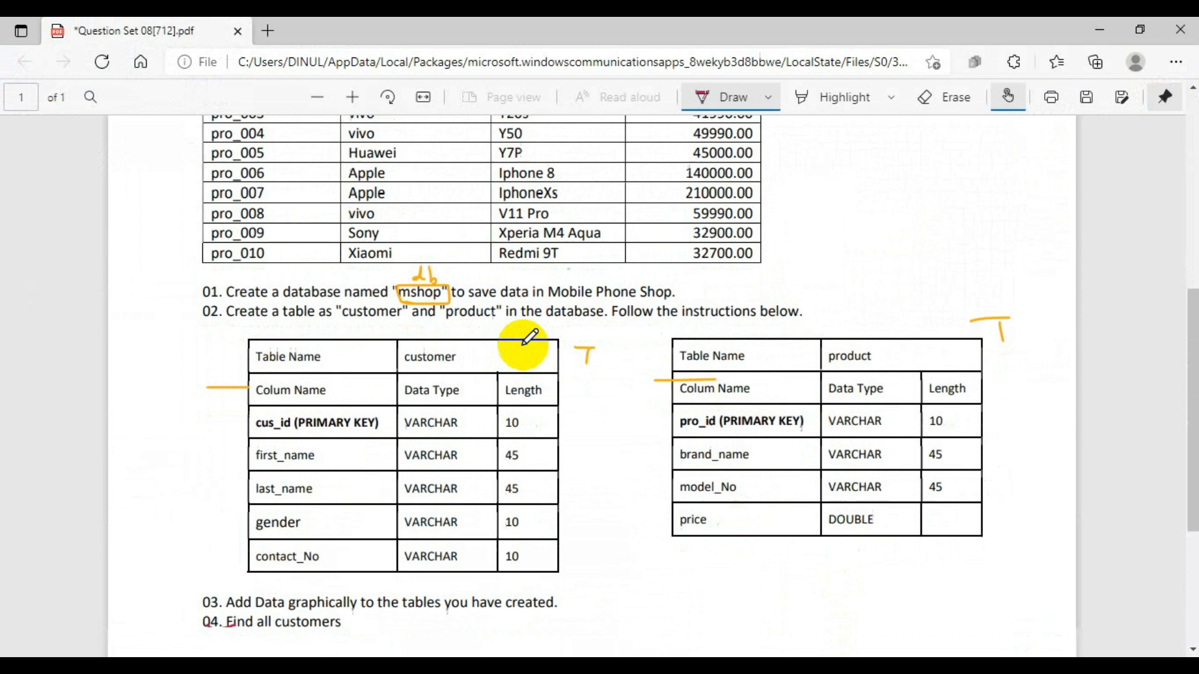
drag(240, 286, 295, 267)
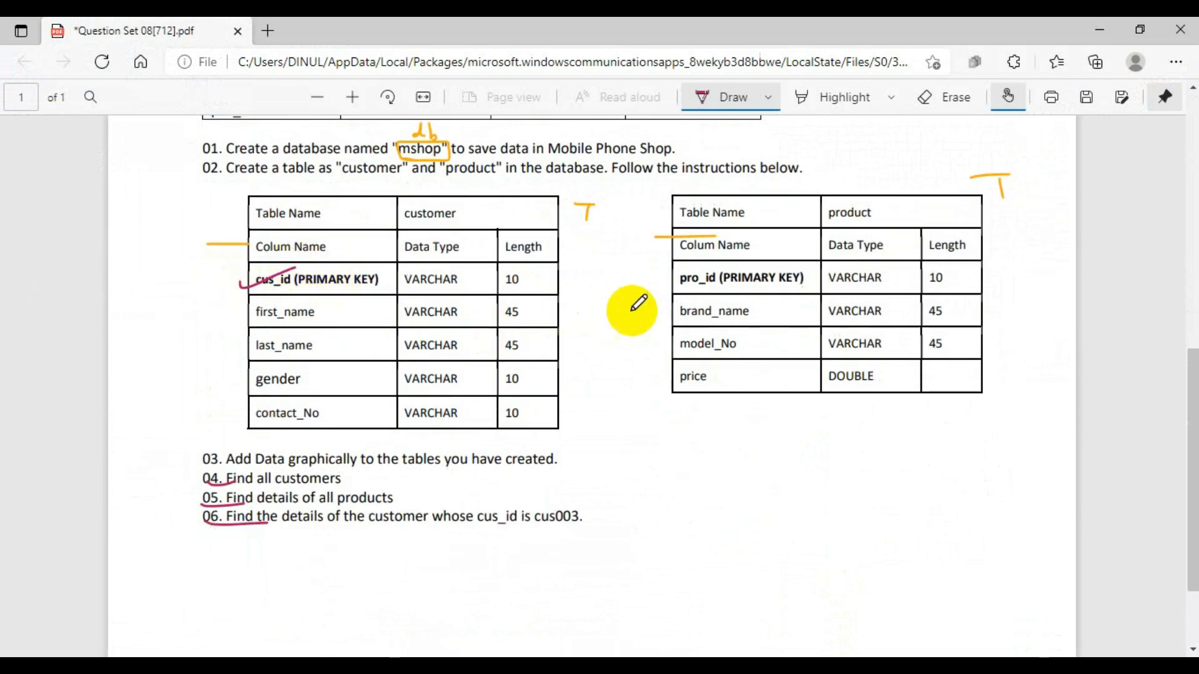
click(1104, 29)
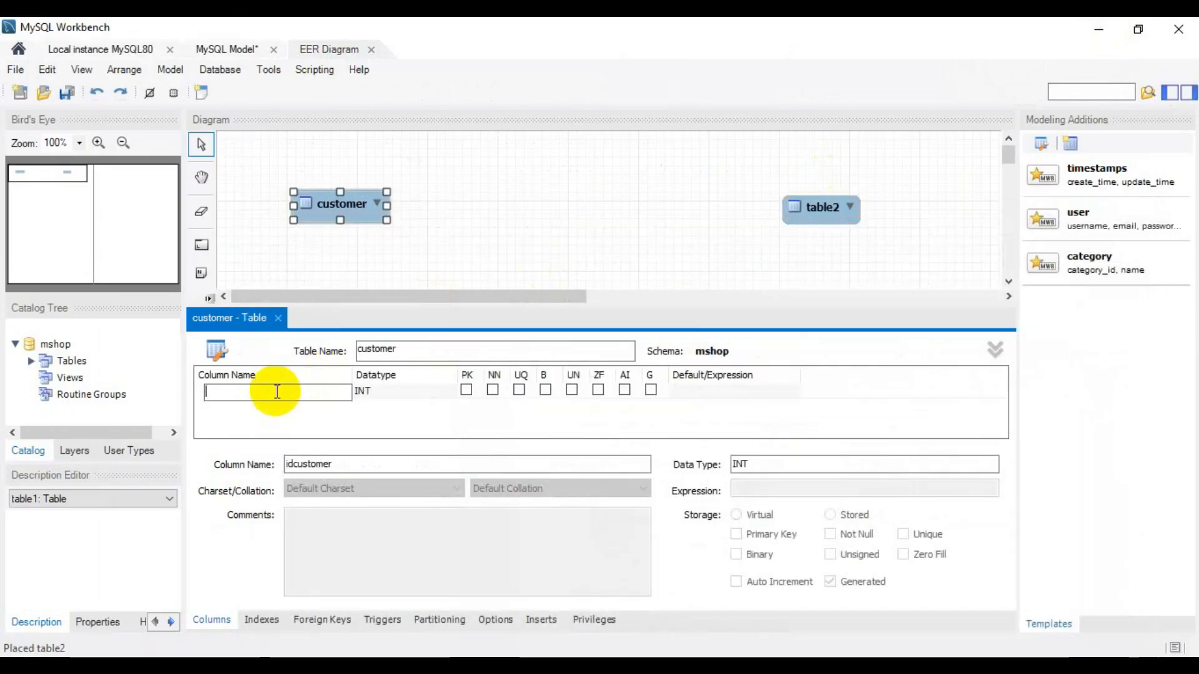
- Create the customer table's primary key column and name it cus_id
click(257, 393)
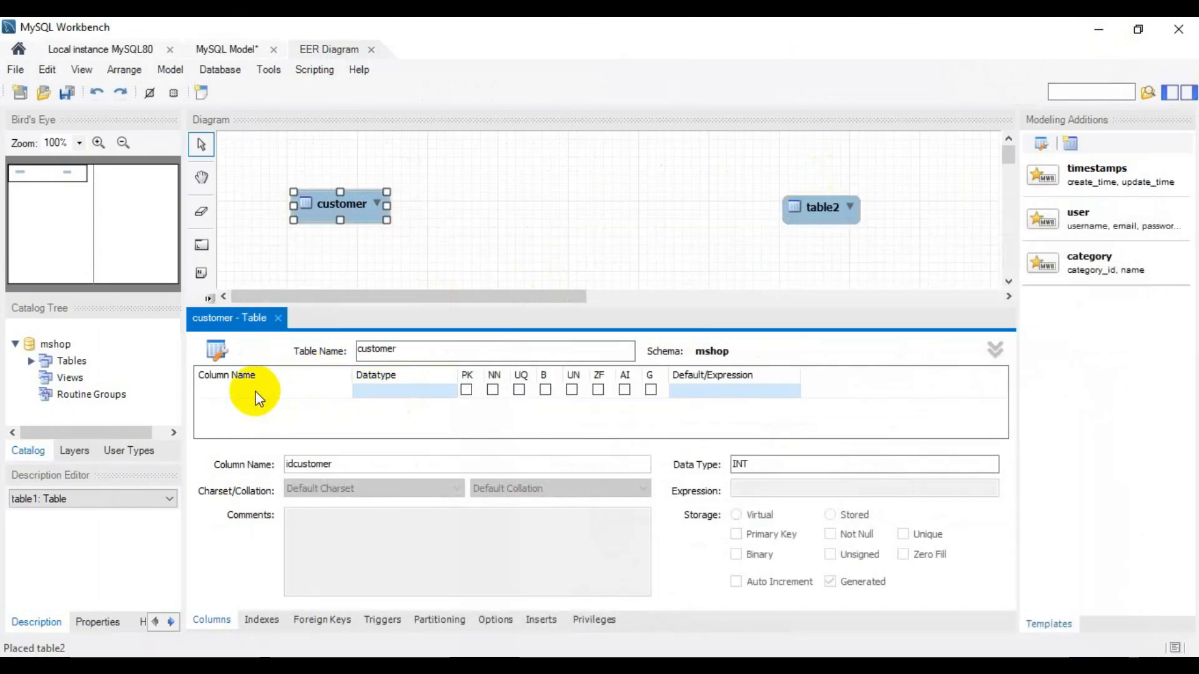
click(258, 392)
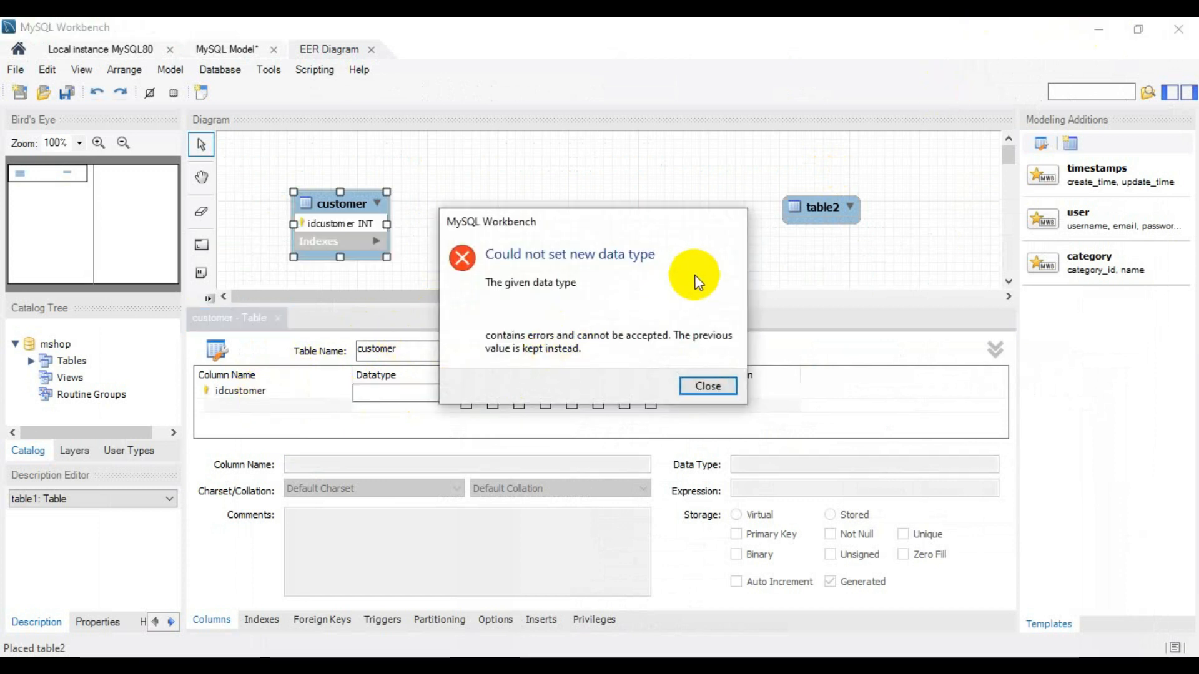
click(718, 384)
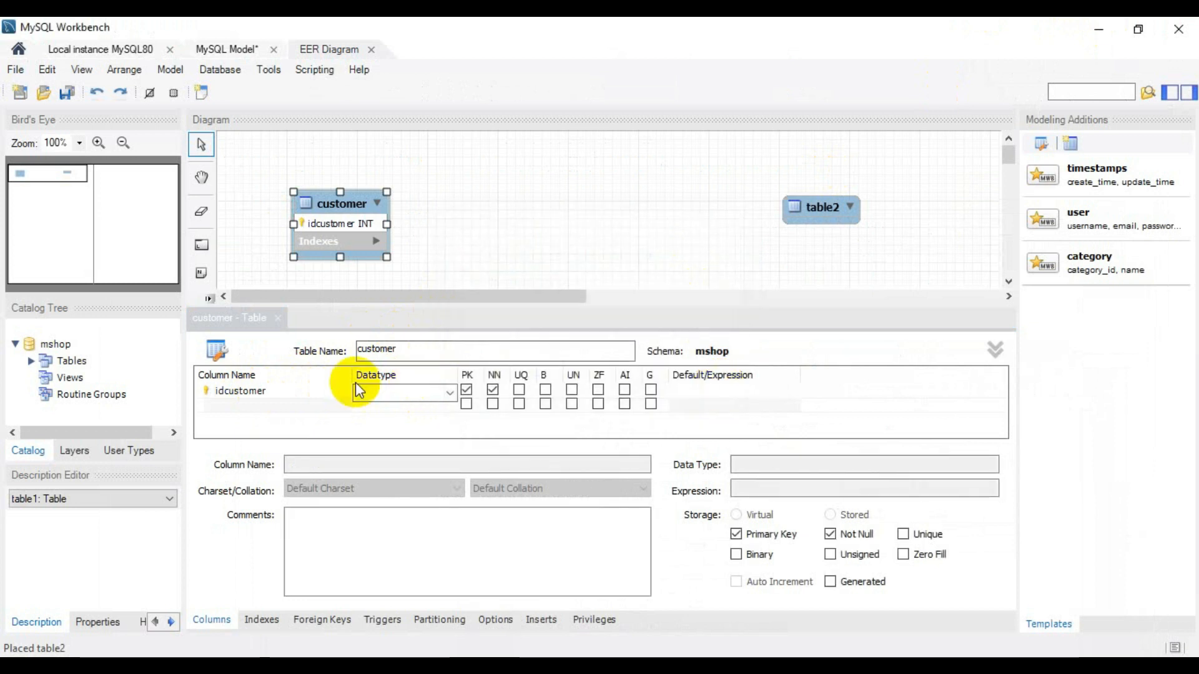
double_click(271, 389)
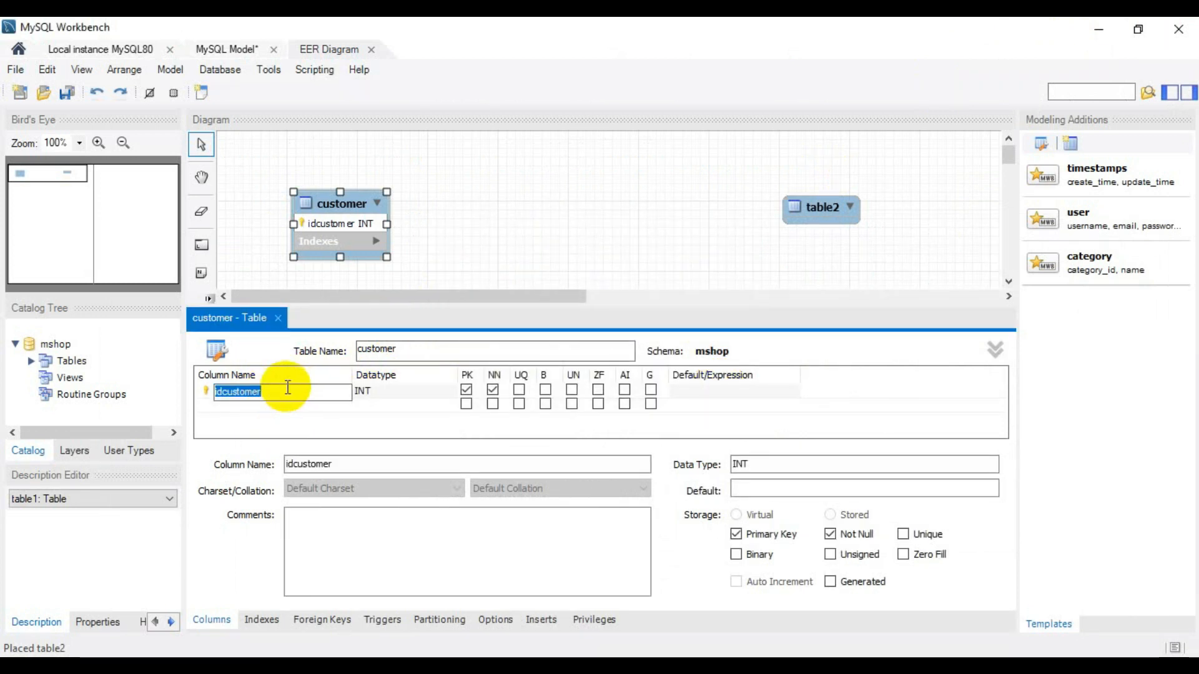
key(BackSpace)
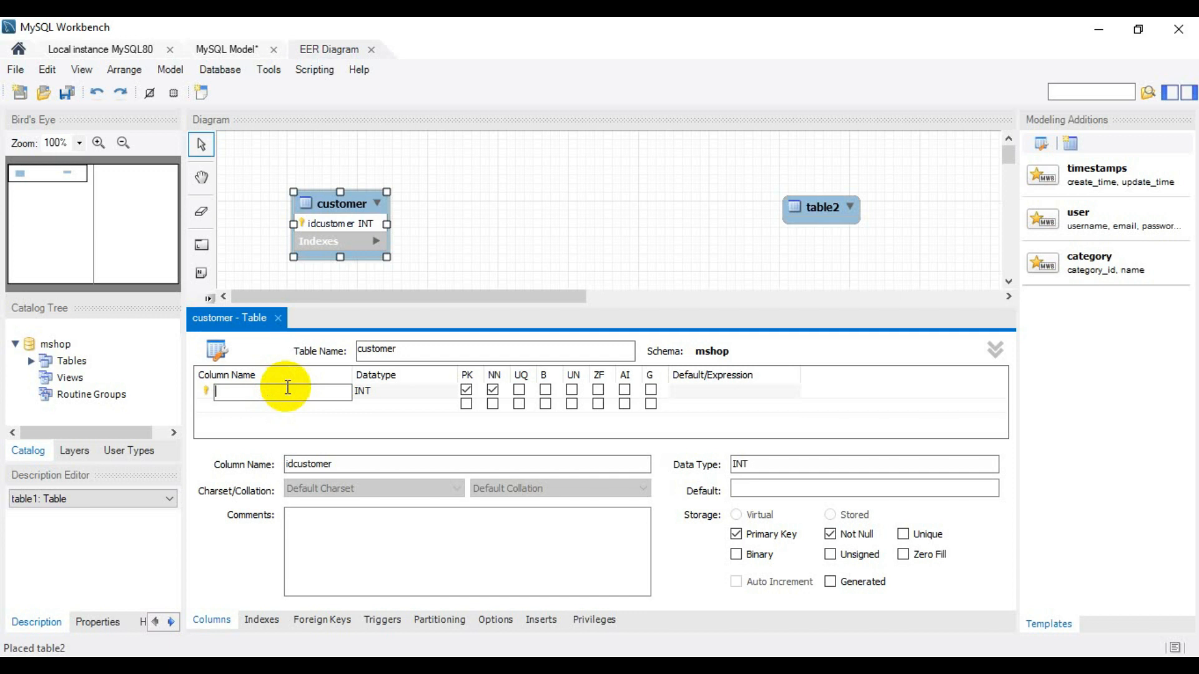
text(cus_id)
key(alt+Tab)
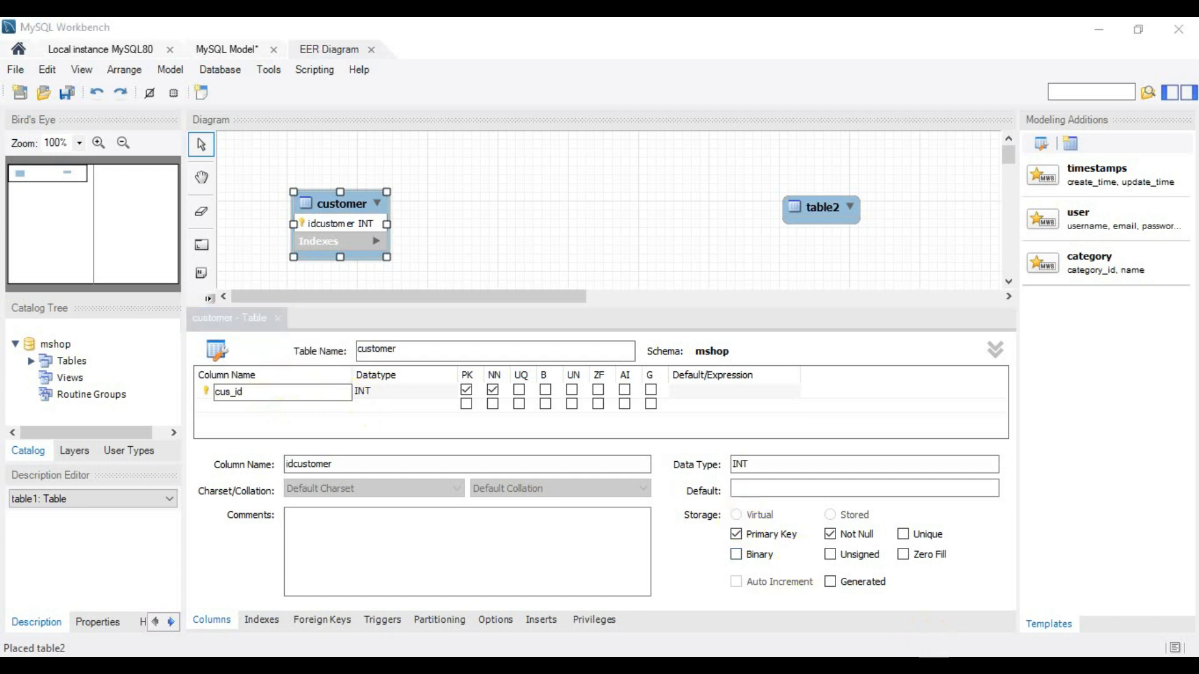
click(1100, 29)
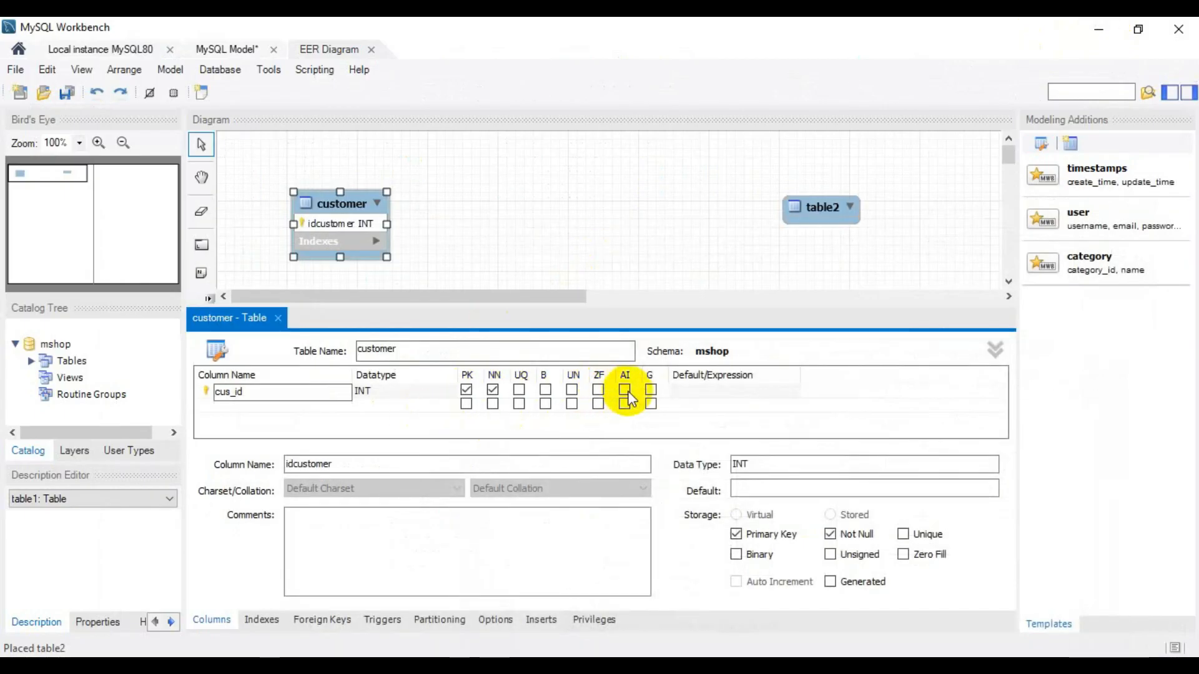
- Set the cus_id column's datatype to VARCHAR(10) and start a new column below it
click(388, 394)
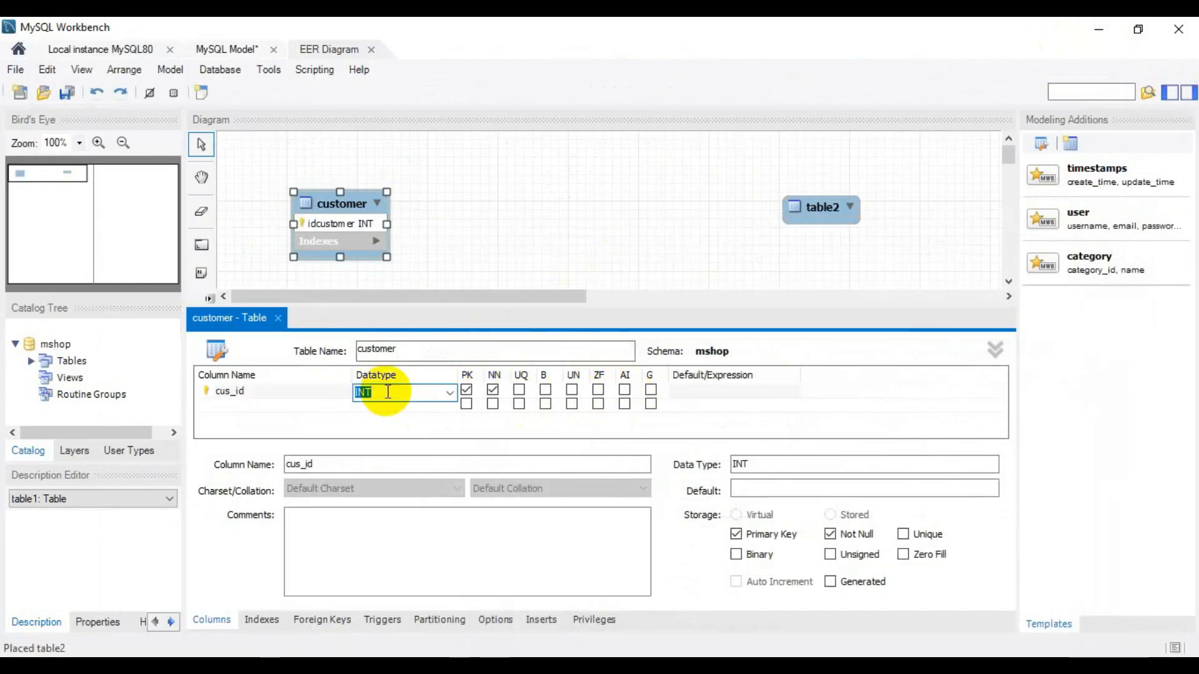
click(451, 394)
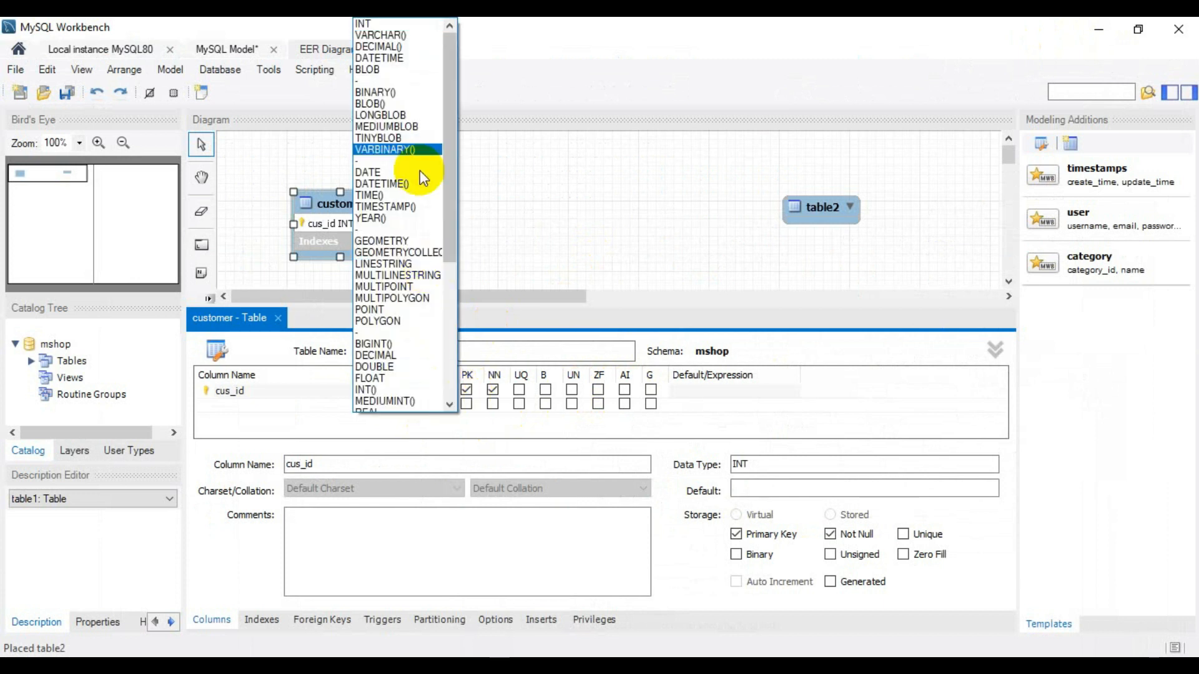
click(403, 35)
text(10)
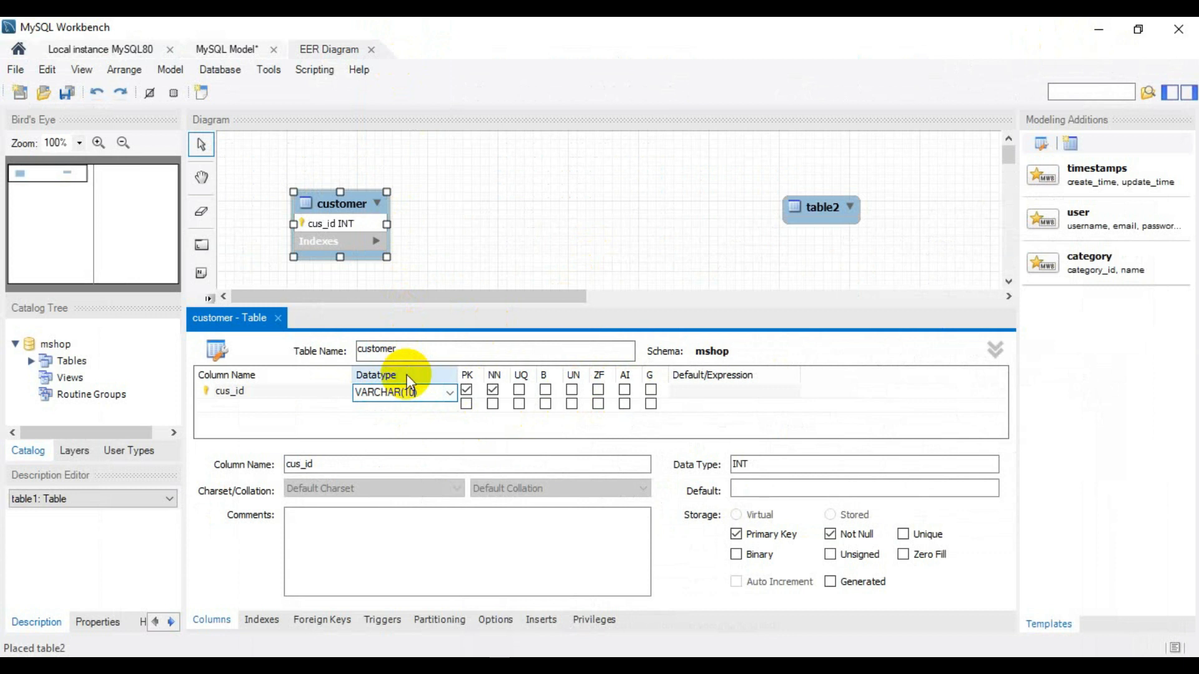
double_click(256, 405)
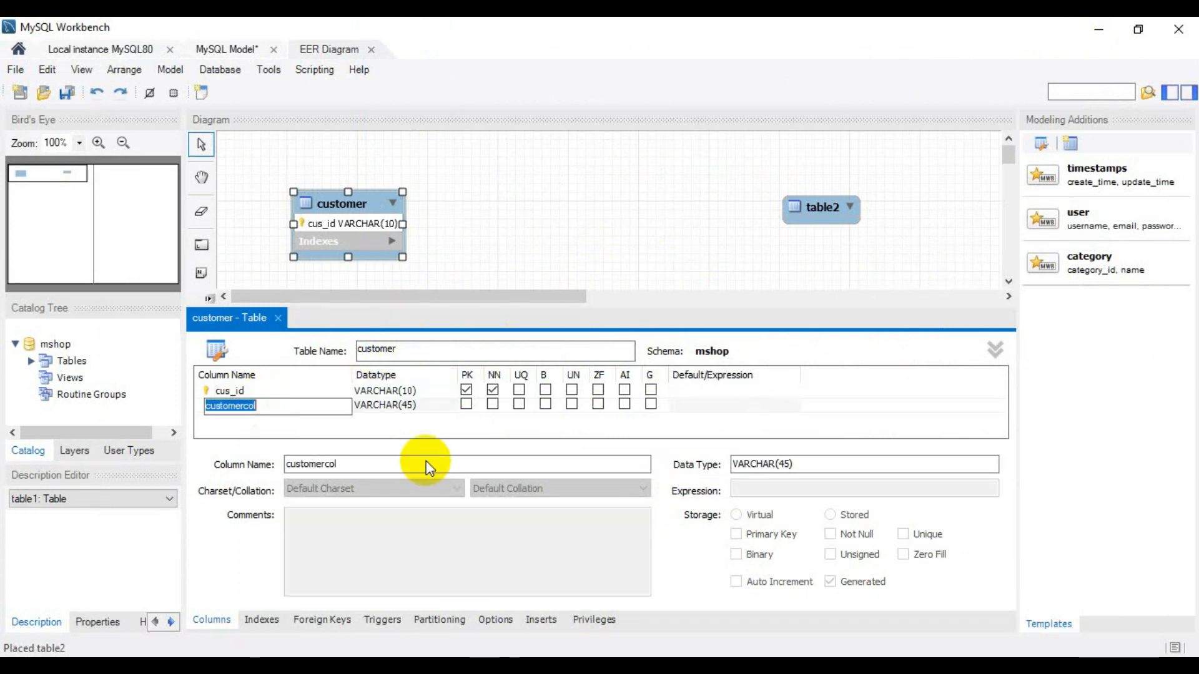
- Switch to the question PDF, draw pen marks on first_name, last_name, gender and contact_No in the customer specification, and return to MySQL Workbench
click(805, 666)
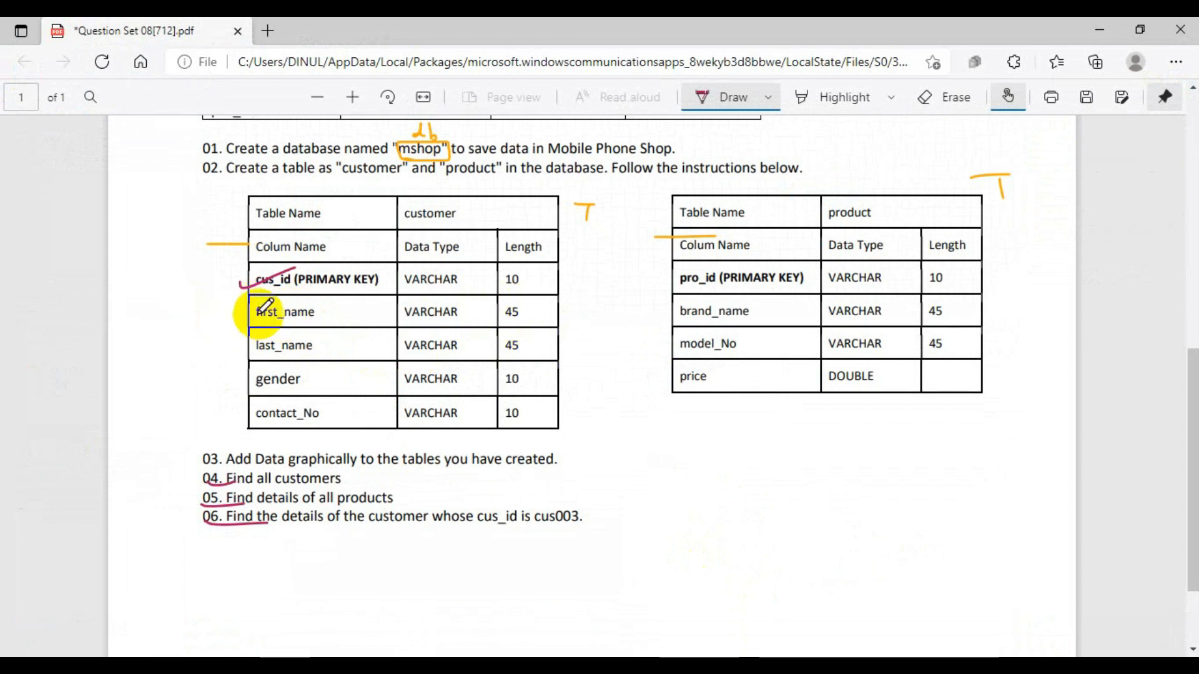
drag(255, 320, 304, 300)
drag(254, 351, 313, 336)
drag(249, 392, 337, 375)
drag(263, 419, 324, 412)
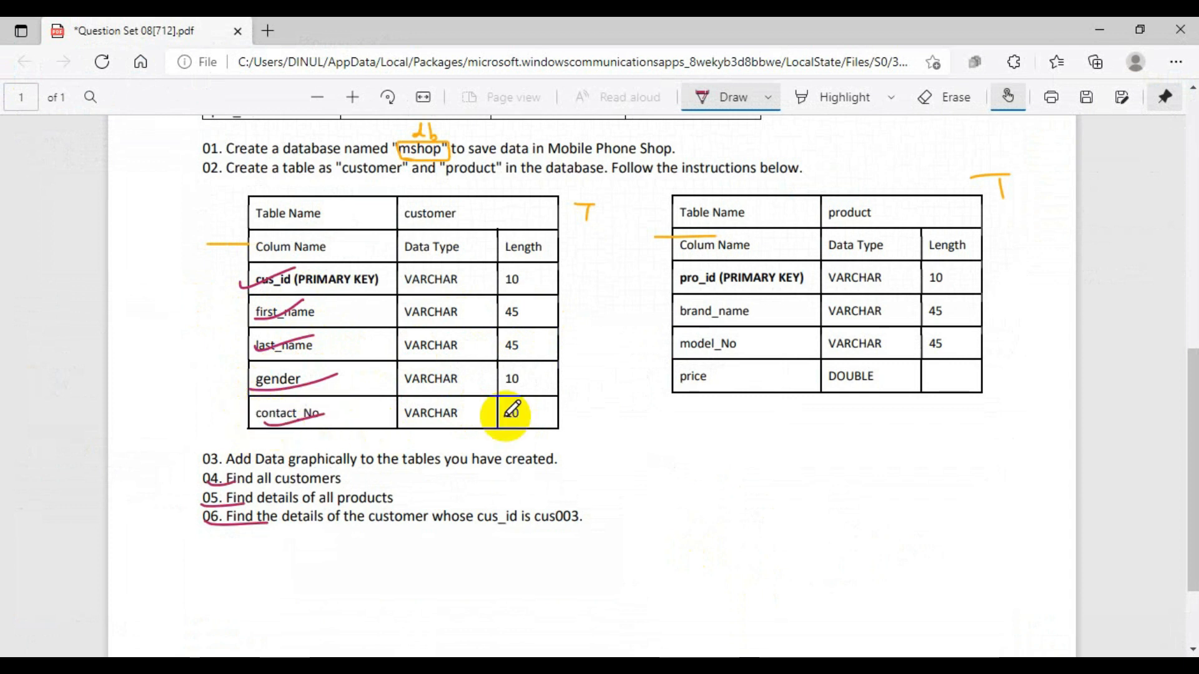
click(1114, 28)
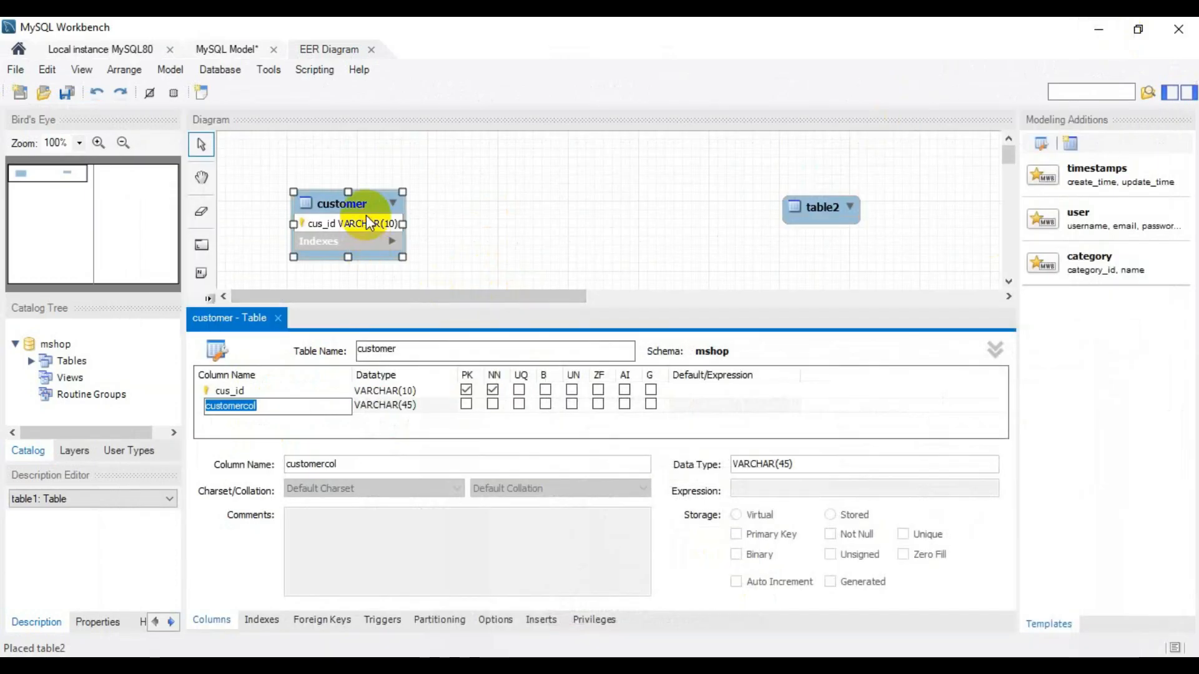
- Name the customer table's second column first_name, keeping the VARCHAR(45) datatype
click(261, 407)
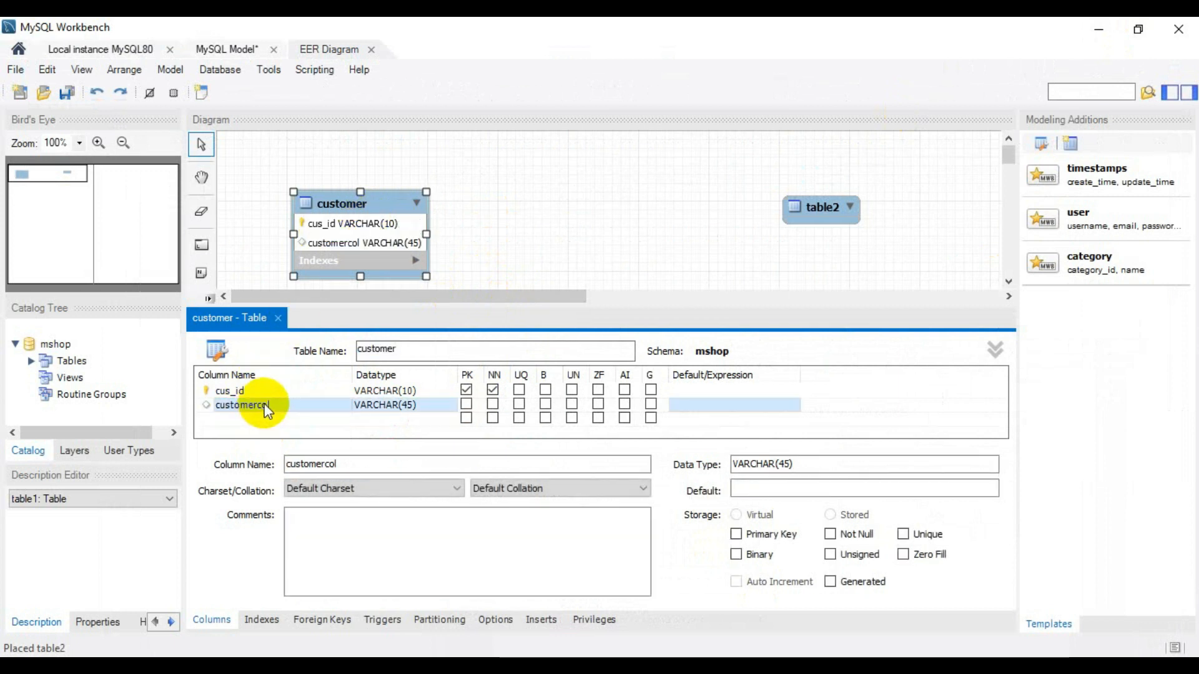
click(273, 406)
key(BackSpace)
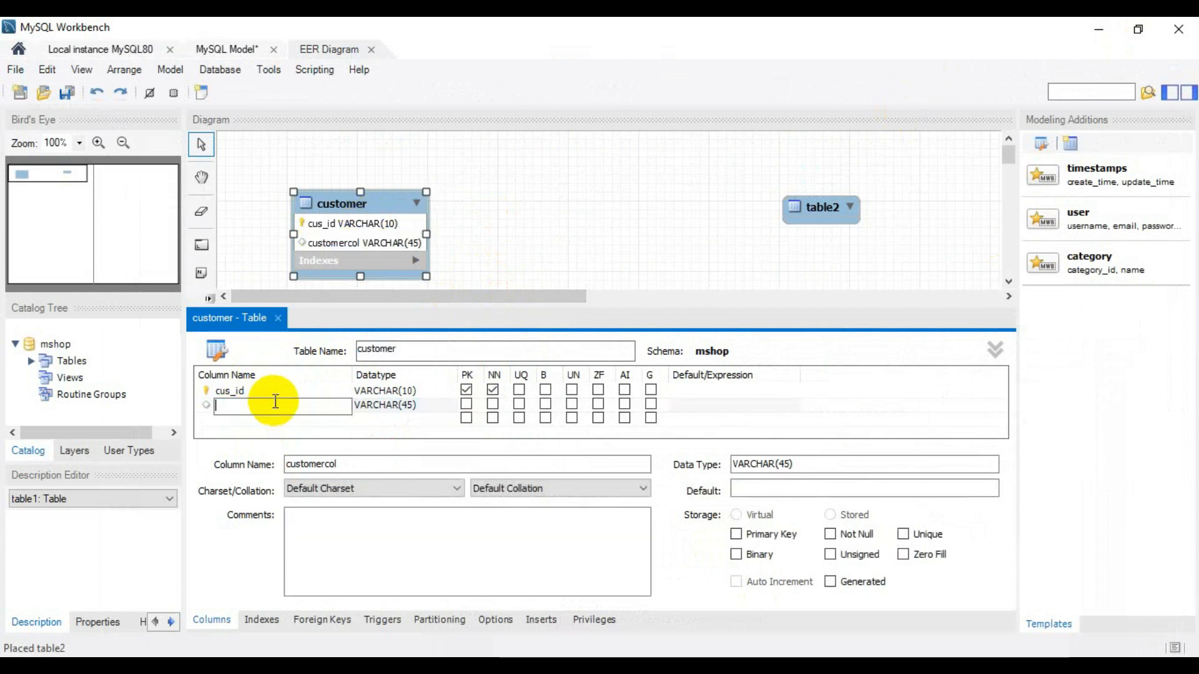
text(first_name)
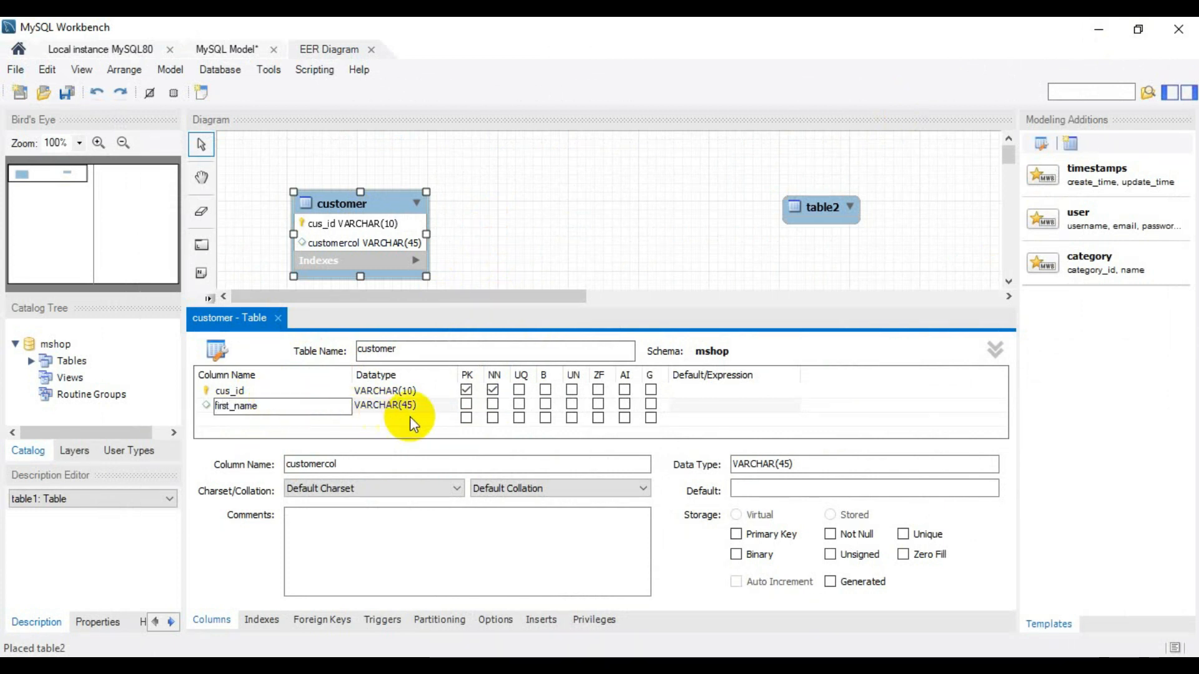
- Add a last_name column with datatype VARCHAR(45) below first_name in the customer table
click(254, 418)
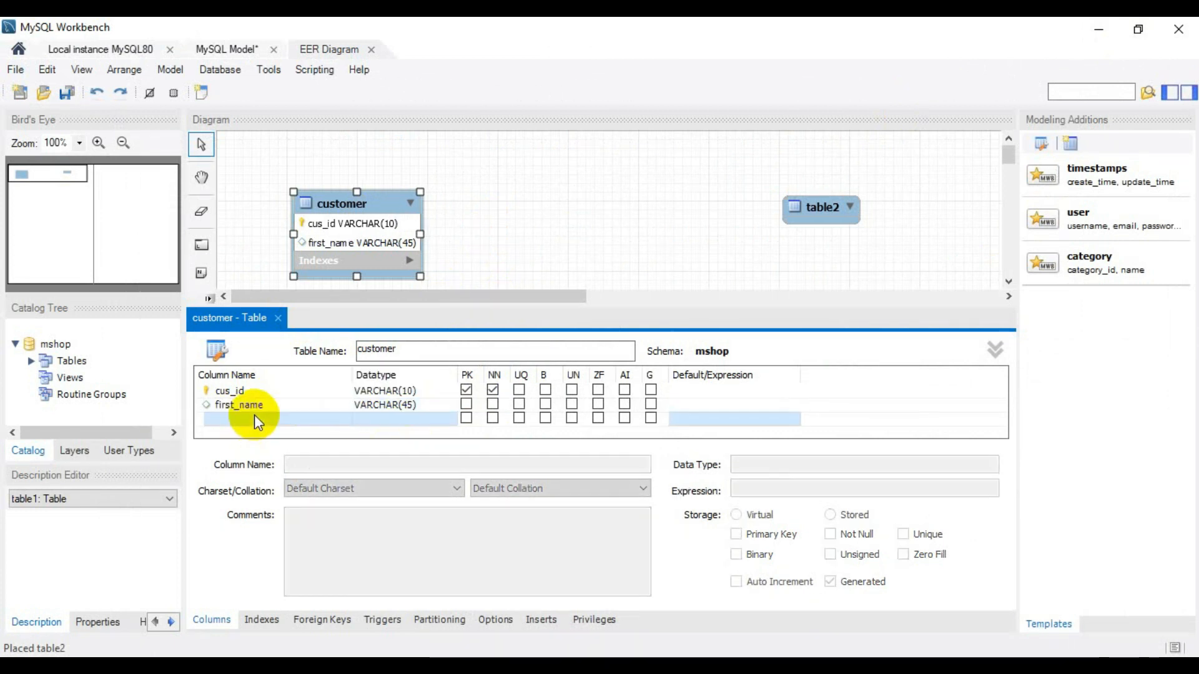
click(255, 416)
text(last_name)
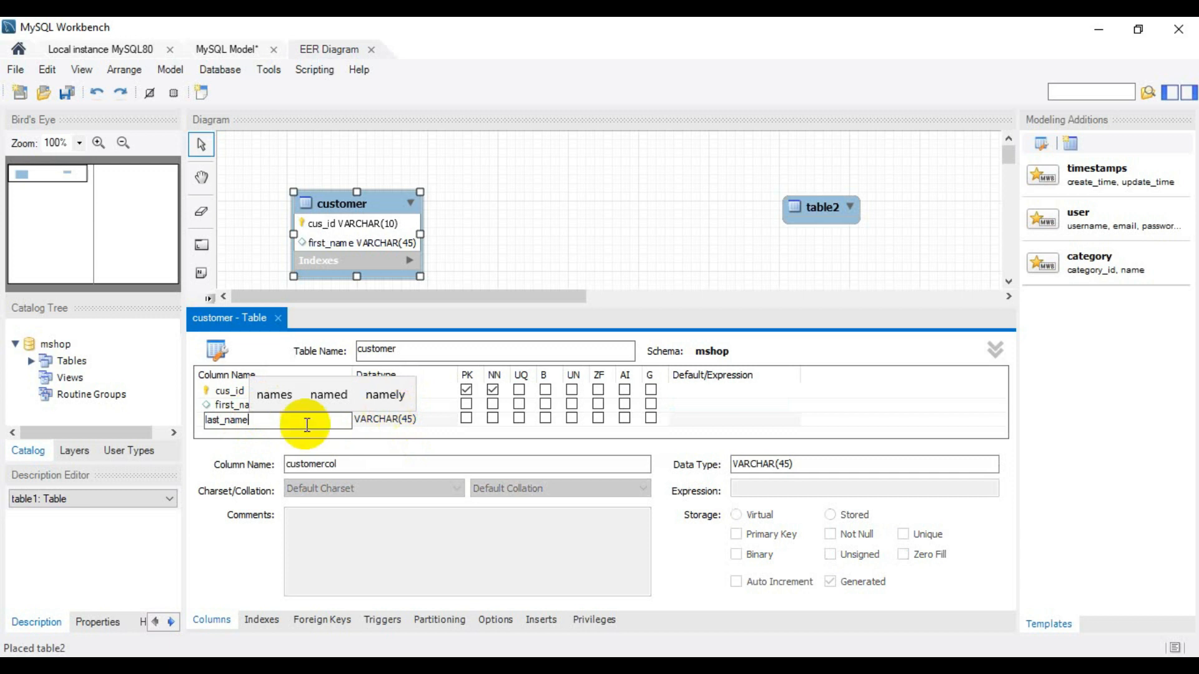
click(219, 406)
- Add a gender column to the customer table and set its datatype to VARCHAR(10)
scroll(269, 405, down, 1)
click(249, 416)
text(gender)
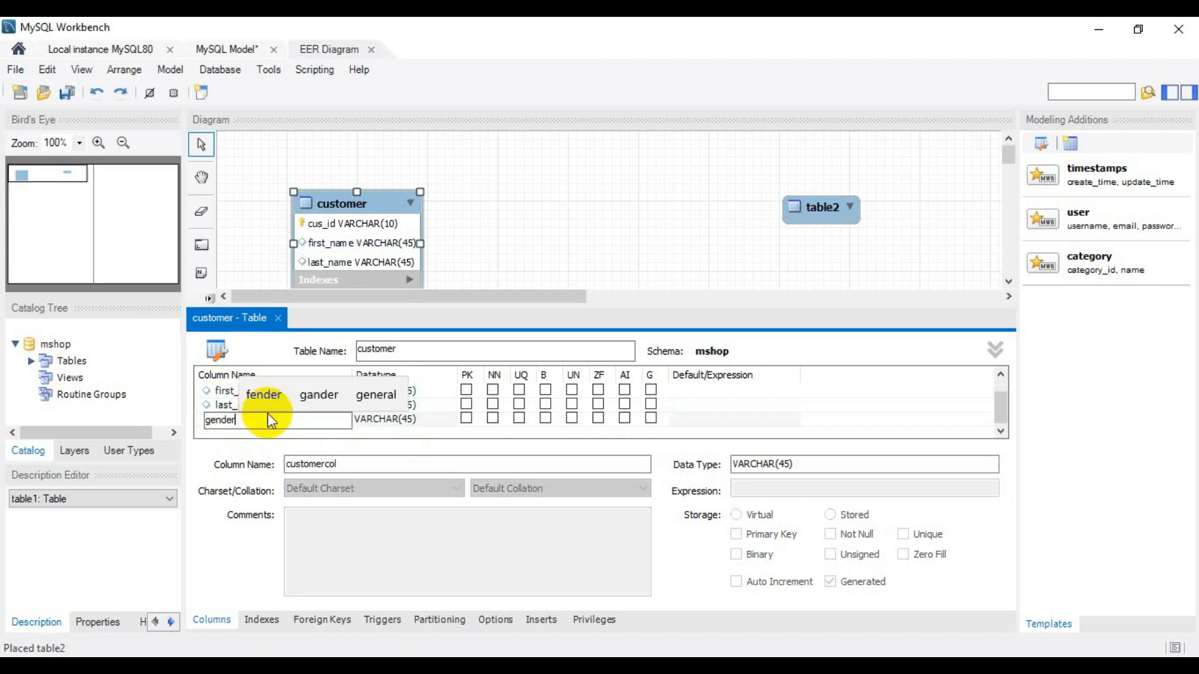
key(Tab)
click(414, 421)
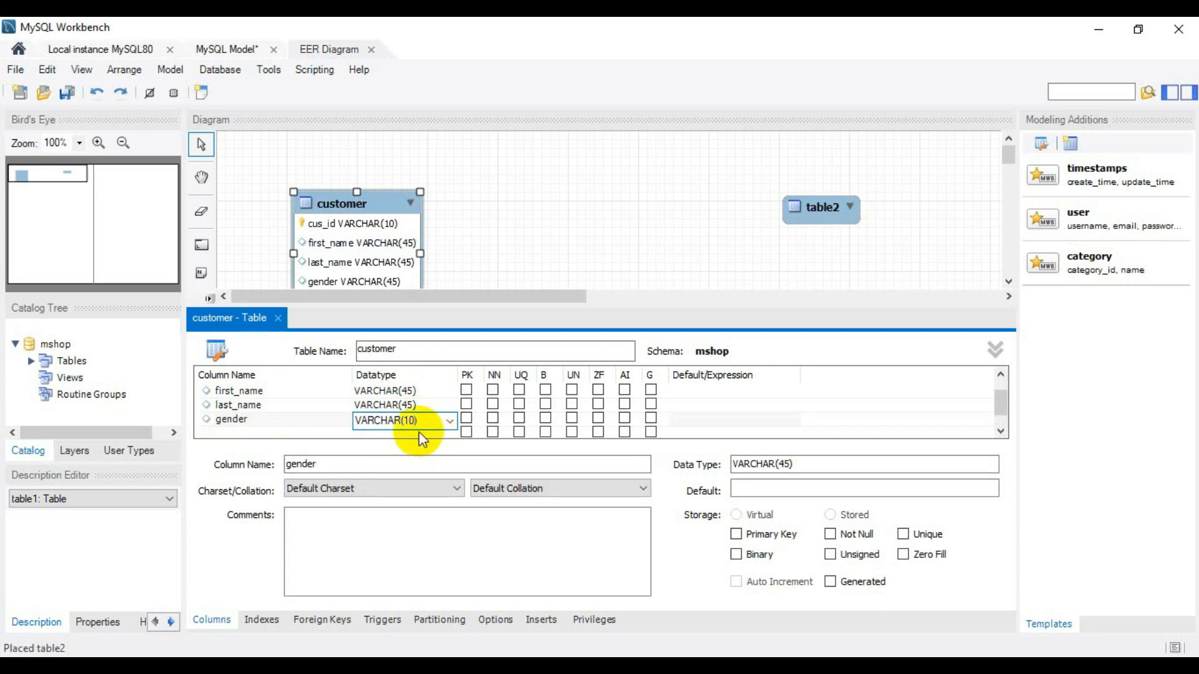
- Add a contact_no column with datatype VARCHAR(10) to the customer table and close the table editor
click(232, 431)
text(contac)
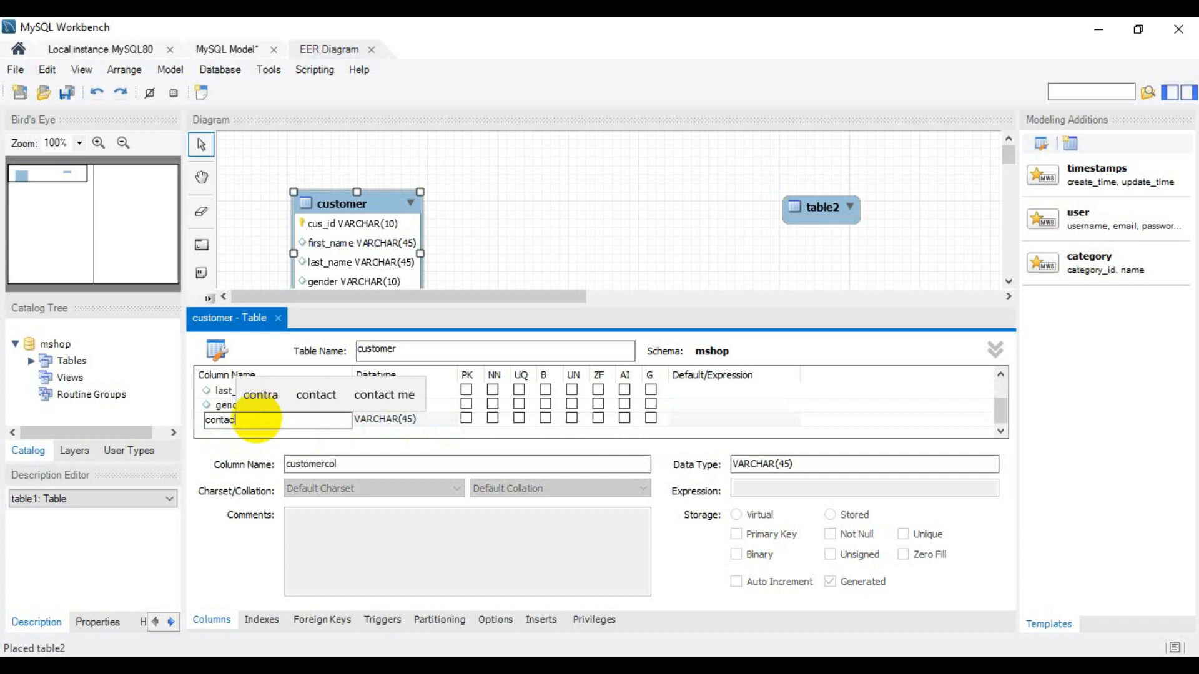
text(t_no)
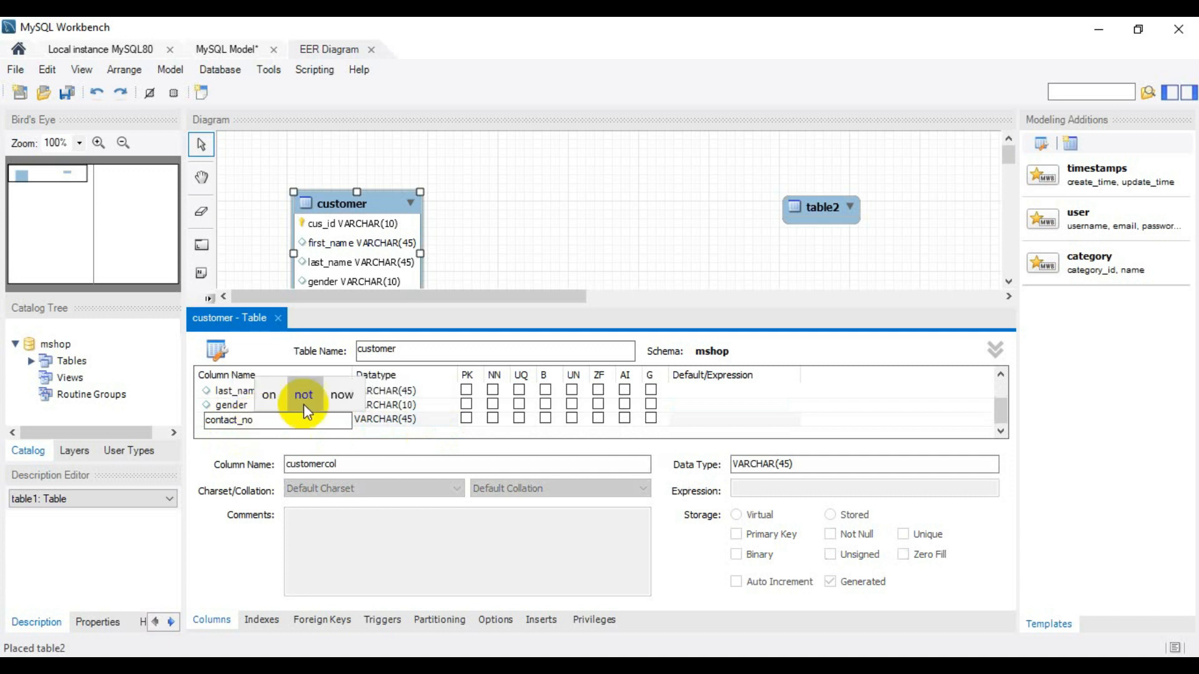
click(406, 420)
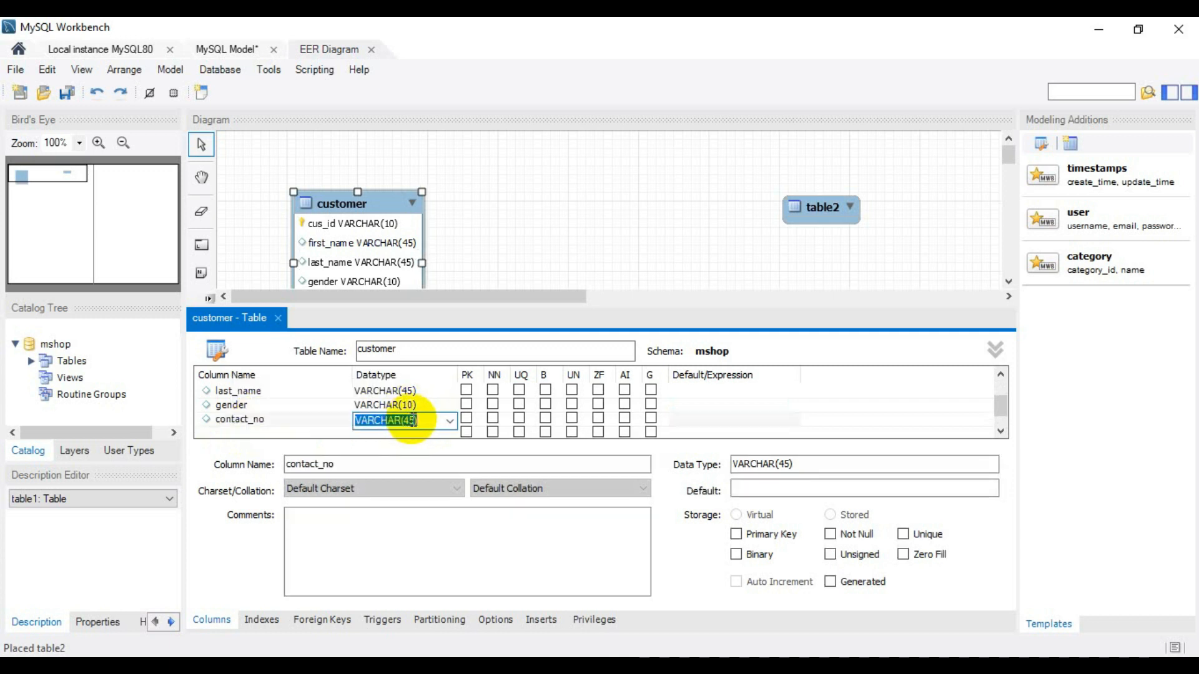
click(414, 421)
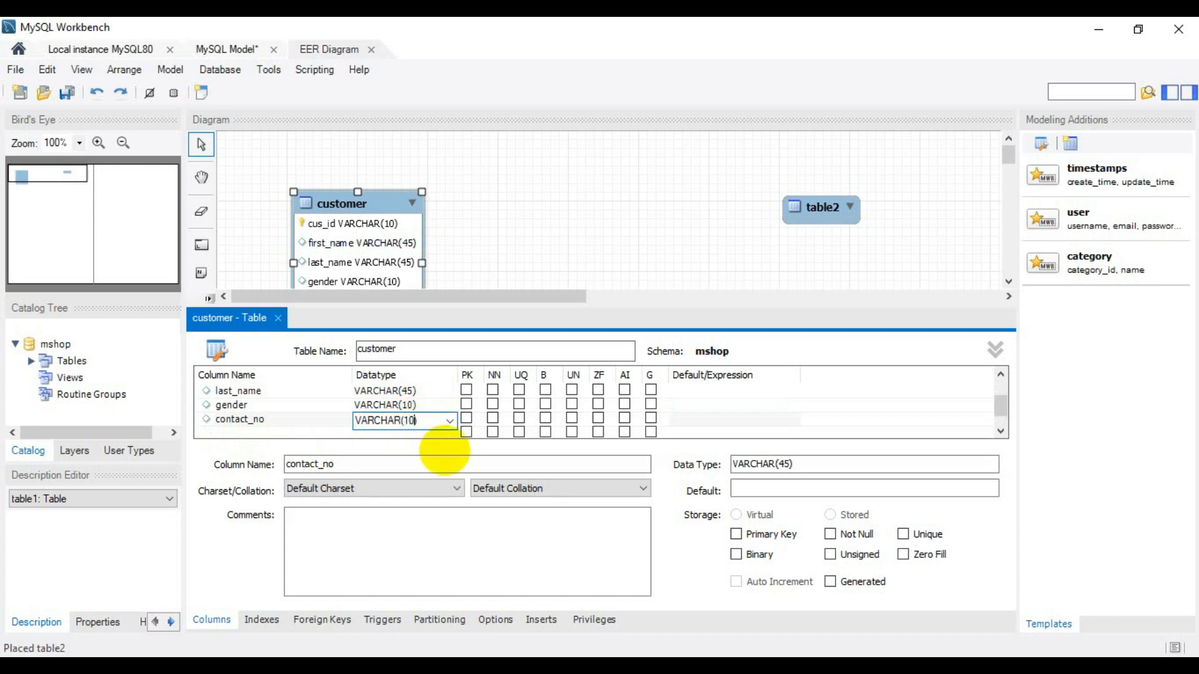
click(273, 405)
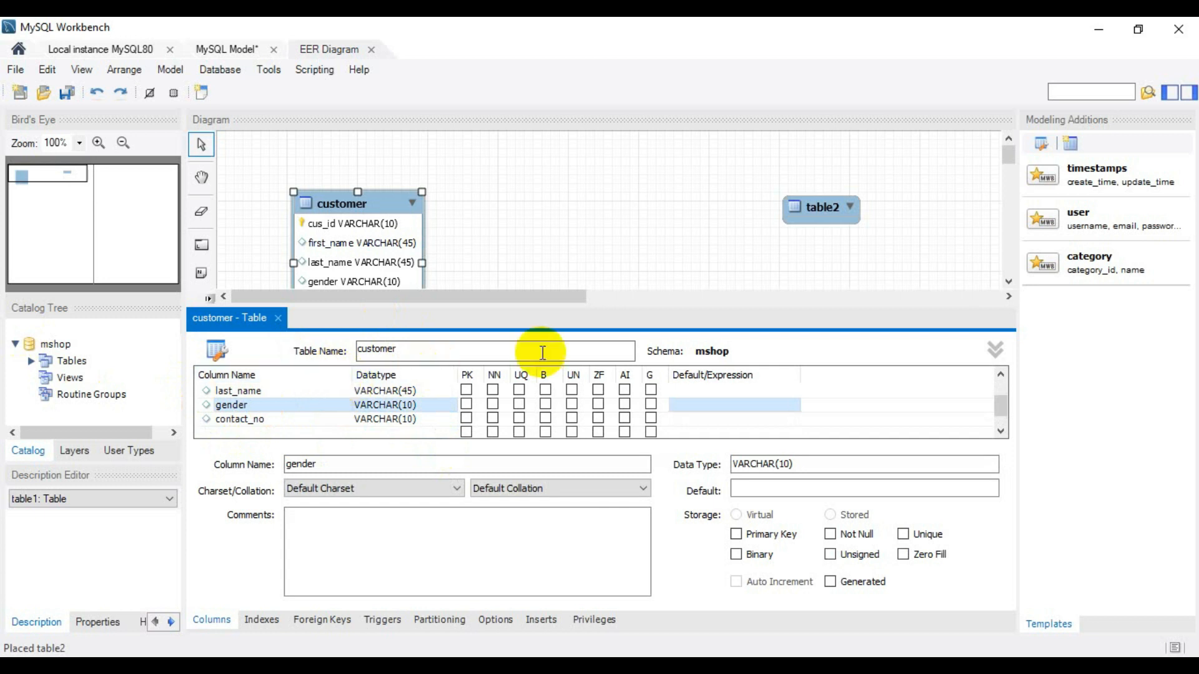
click(278, 319)
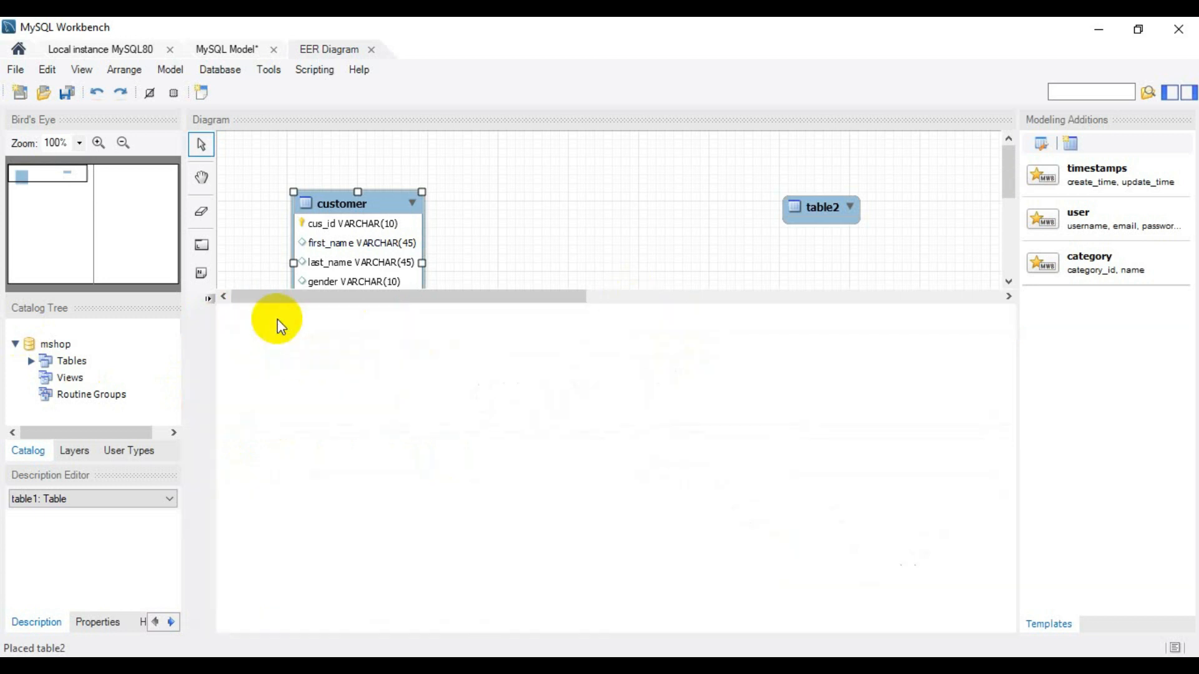
- Move the customer table and table2 within the diagram, and open table2 for editing
drag(353, 261, 371, 235)
drag(790, 202, 683, 202)
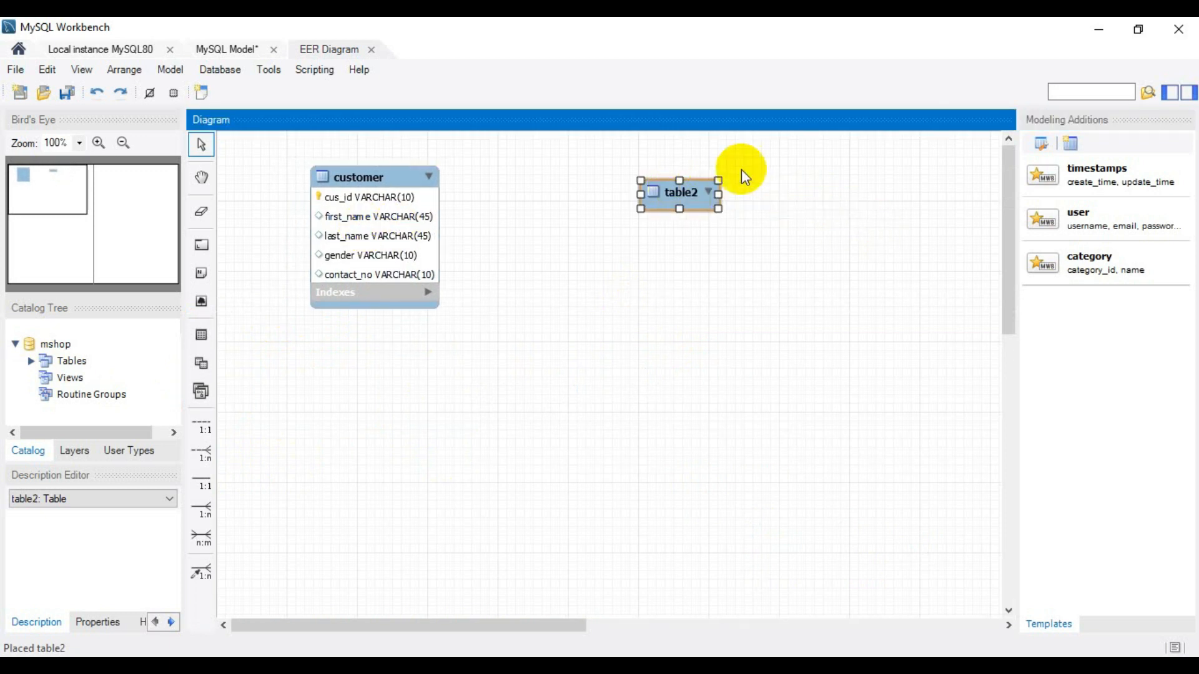
double_click(711, 199)
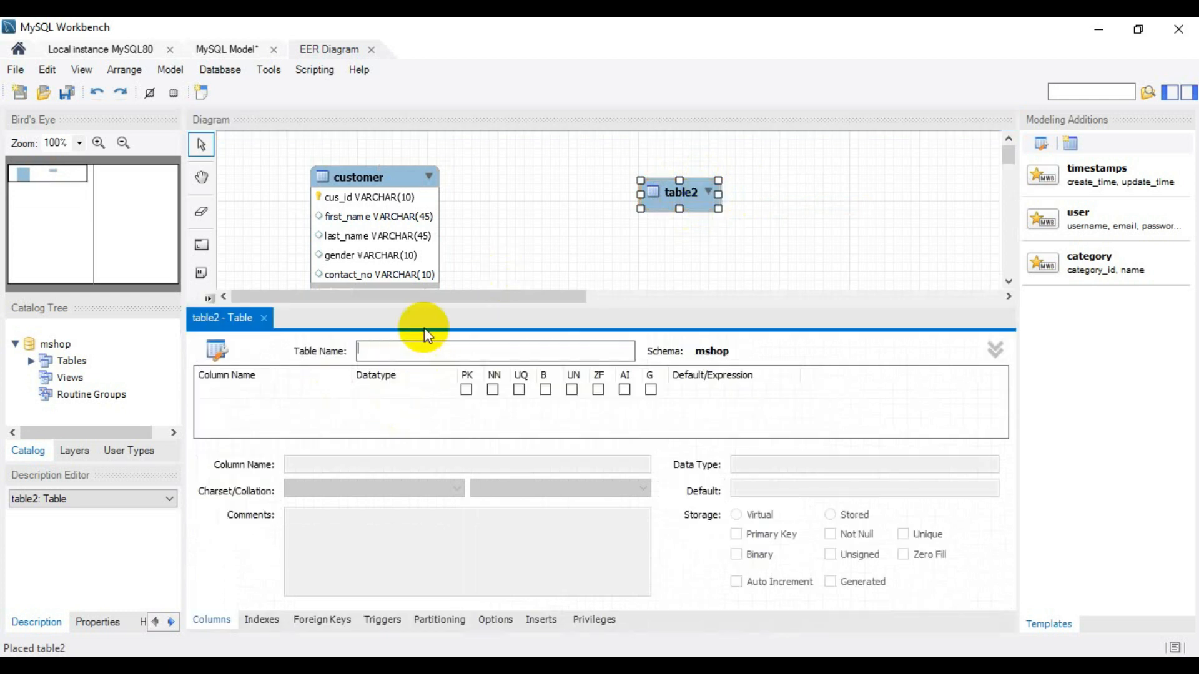
- Switch to the Question Set 08 PDF and pen-mark the product table's pro_id, brand_name, model_No and price rows
click(923, 667)
scroll(883, 276, down, 2)
scroll(883, 276, up, 2)
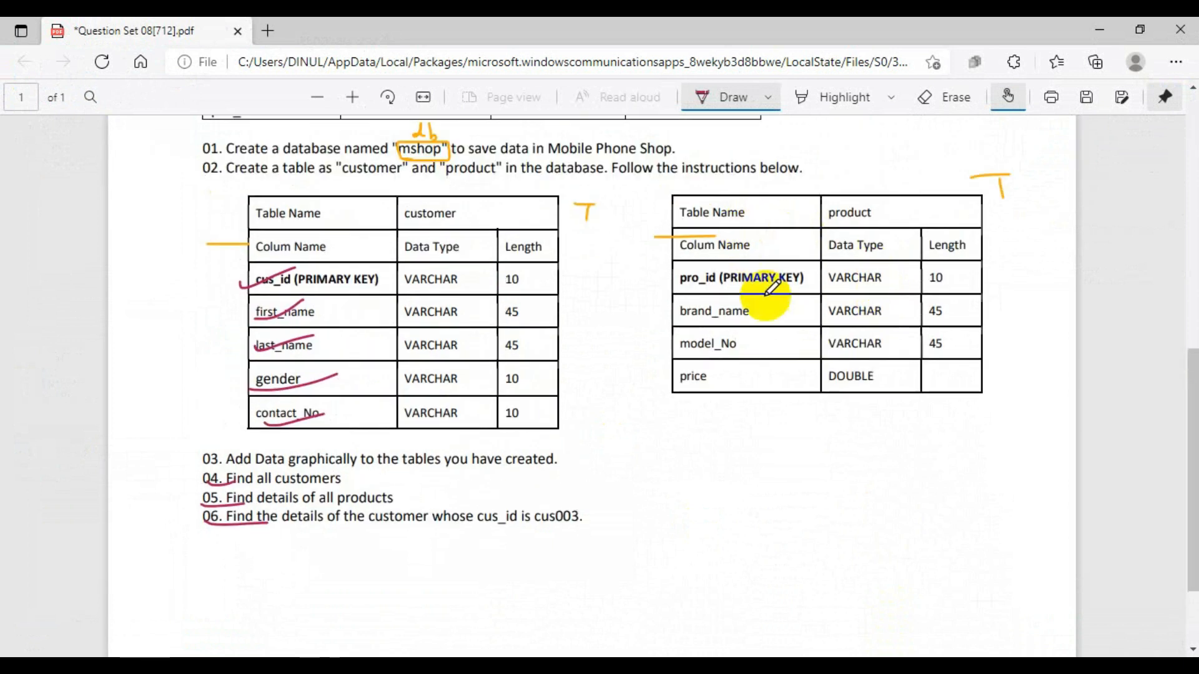
click(663, 279)
drag(663, 283, 744, 245)
drag(660, 317, 718, 305)
drag(670, 351, 722, 338)
drag(680, 380, 739, 369)
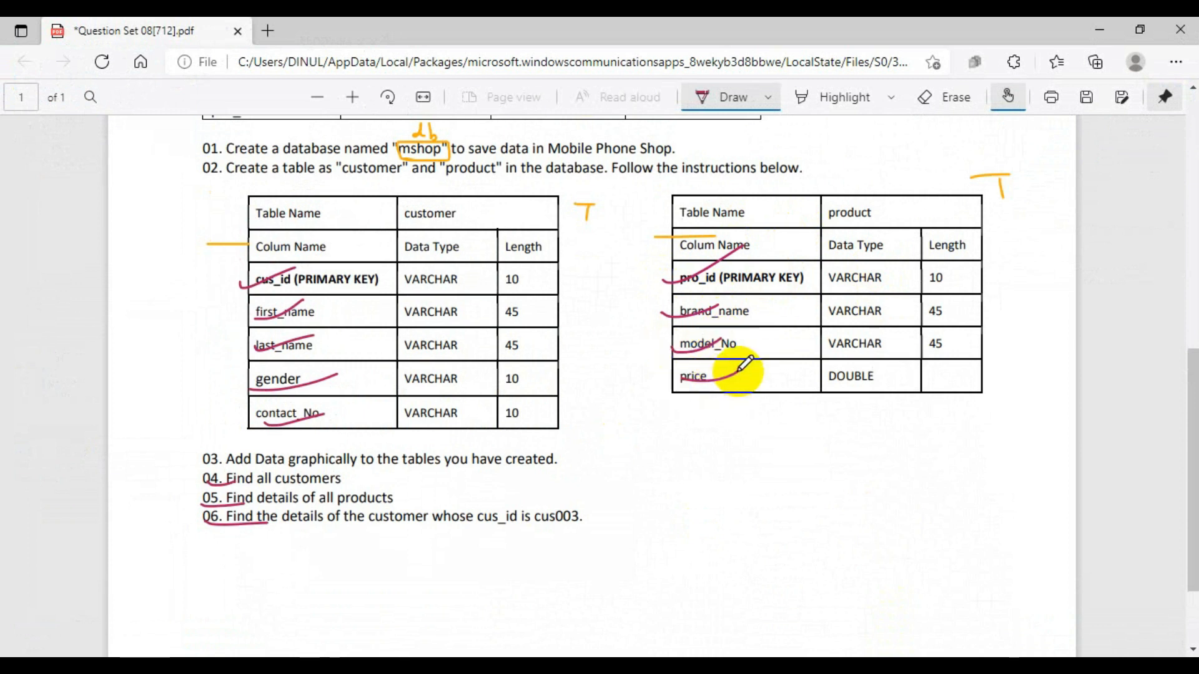
- Arrange the question PDF and MySQL Workbench side by side on the screen
click(1140, 29)
drag(762, 34, 604, 44)
drag(2, 130, 1, 156)
drag(380, 57, 5, 76)
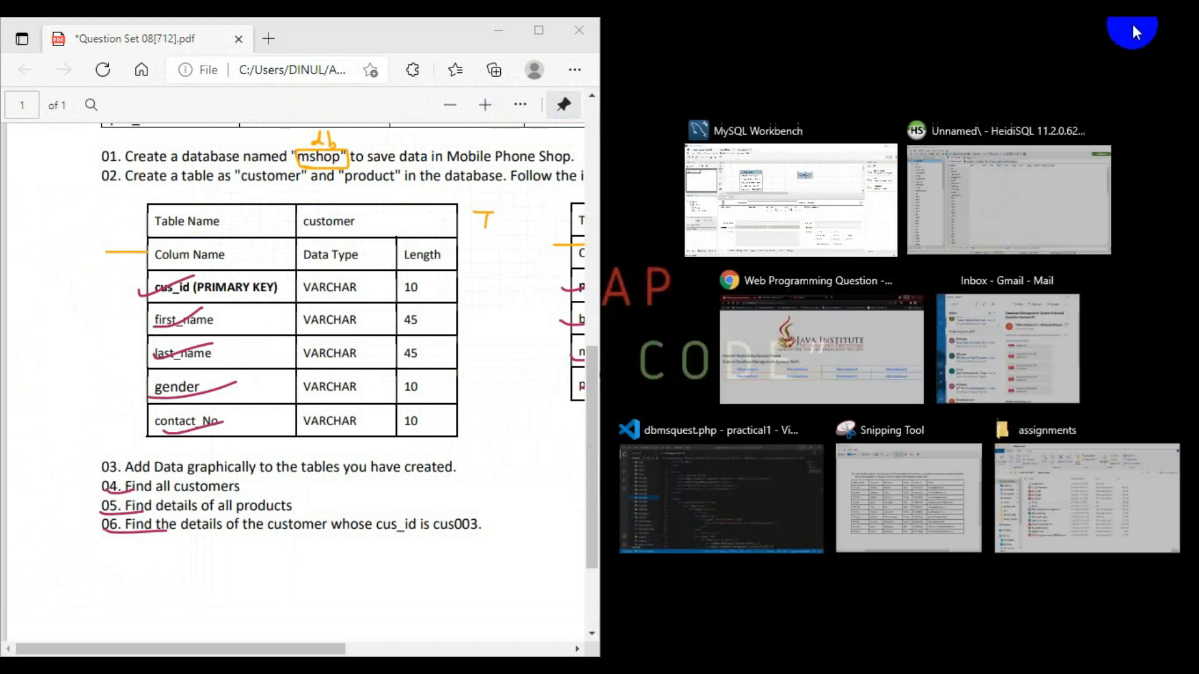
click(744, 223)
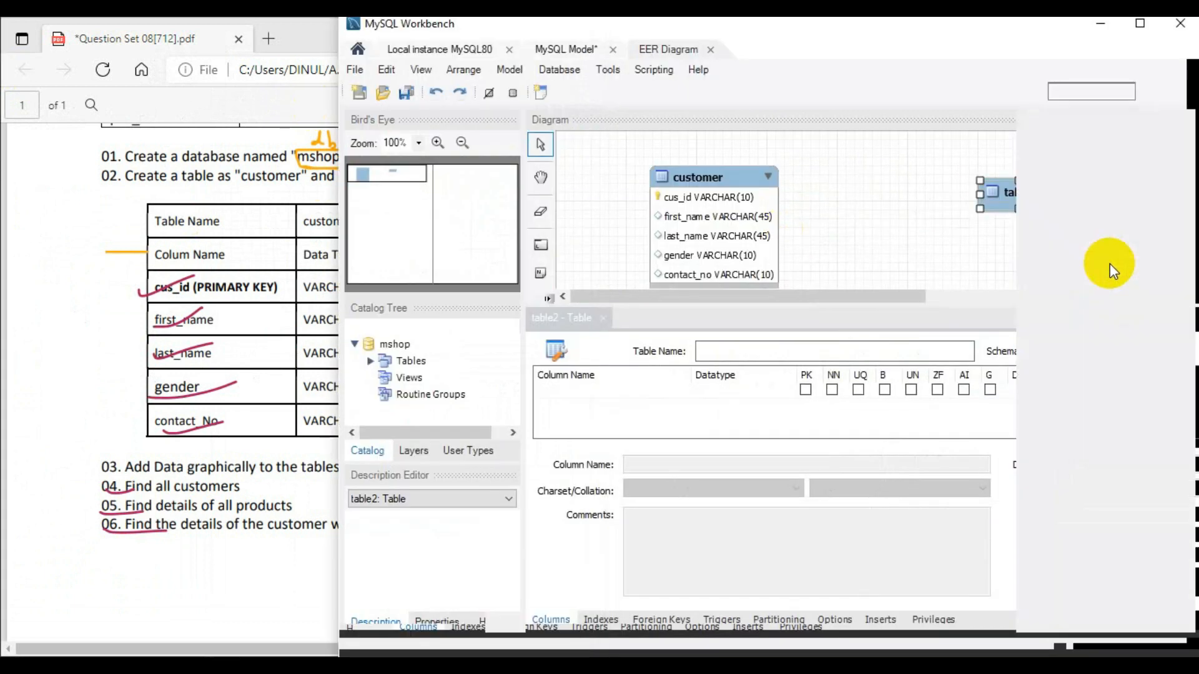
click(300, 35)
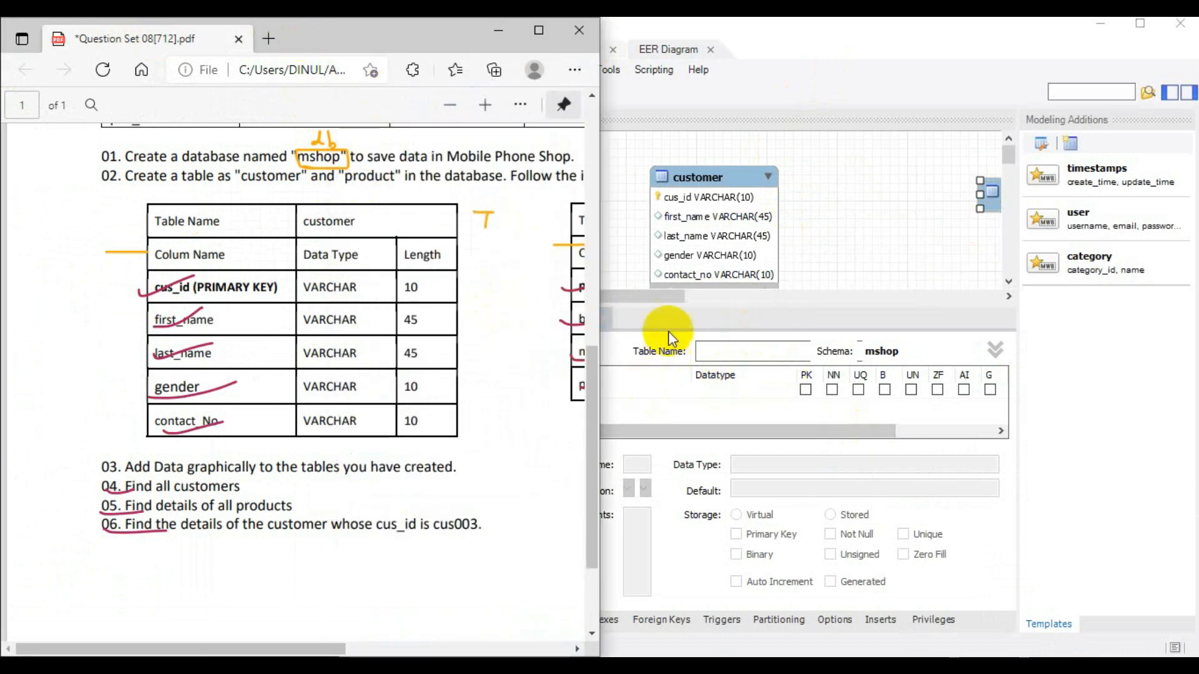
click(797, 28)
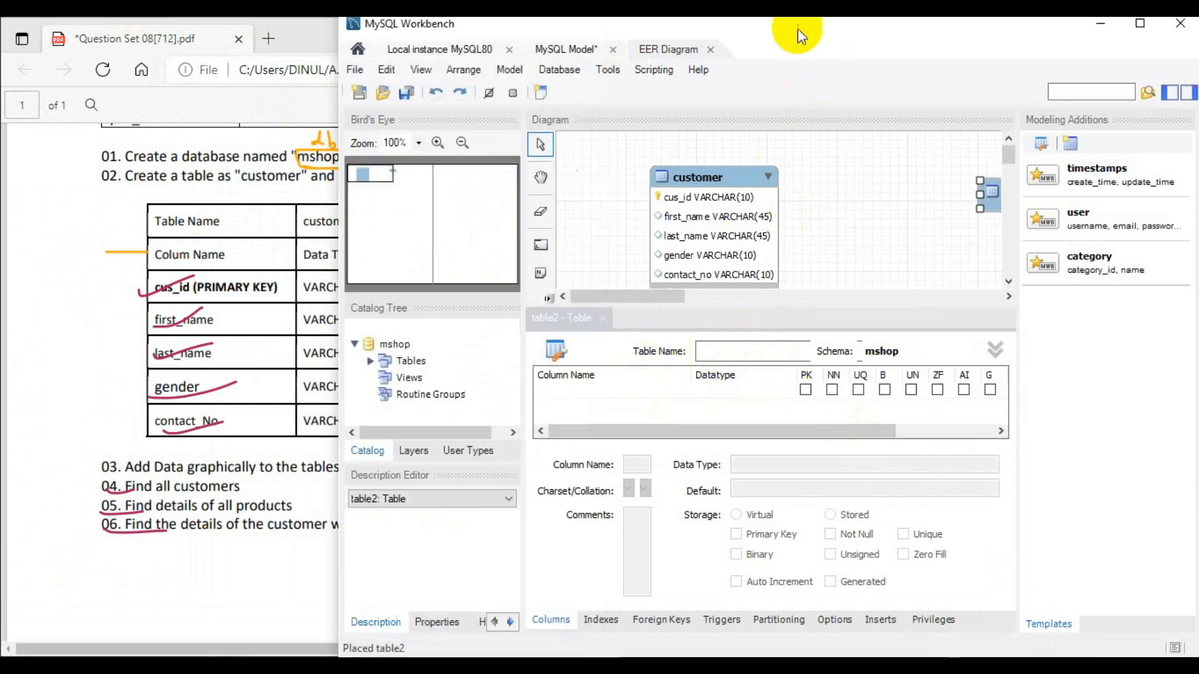
- Add a pro_id primary key column to table2, rename the table as product, and start a second column
double_click(613, 392)
text(pro_id)
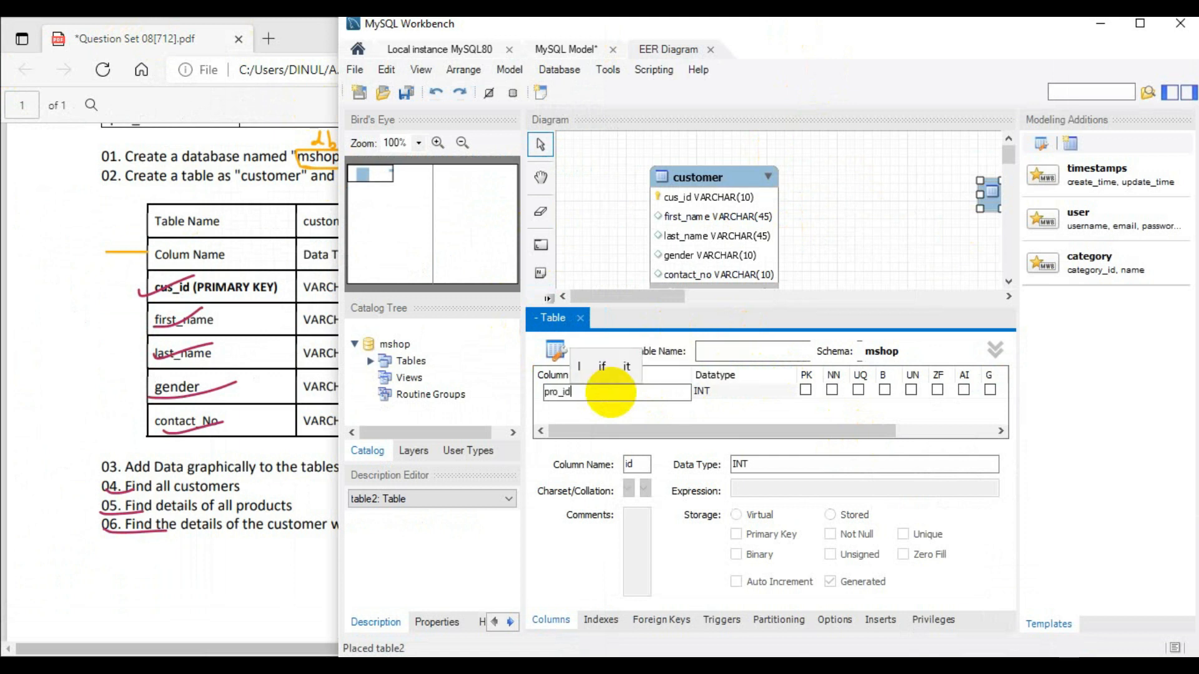
click(723, 351)
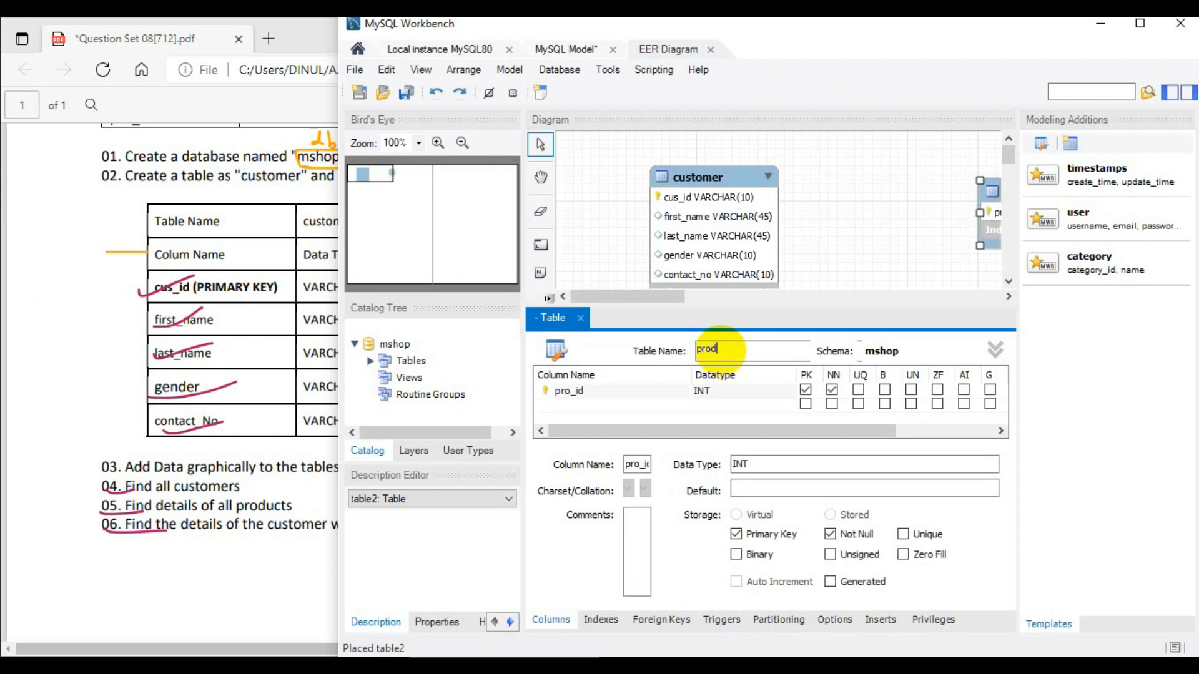
double_click(569, 406)
- Check the product table's column specification in the question PDF and return to MySQL Workbench
click(282, 39)
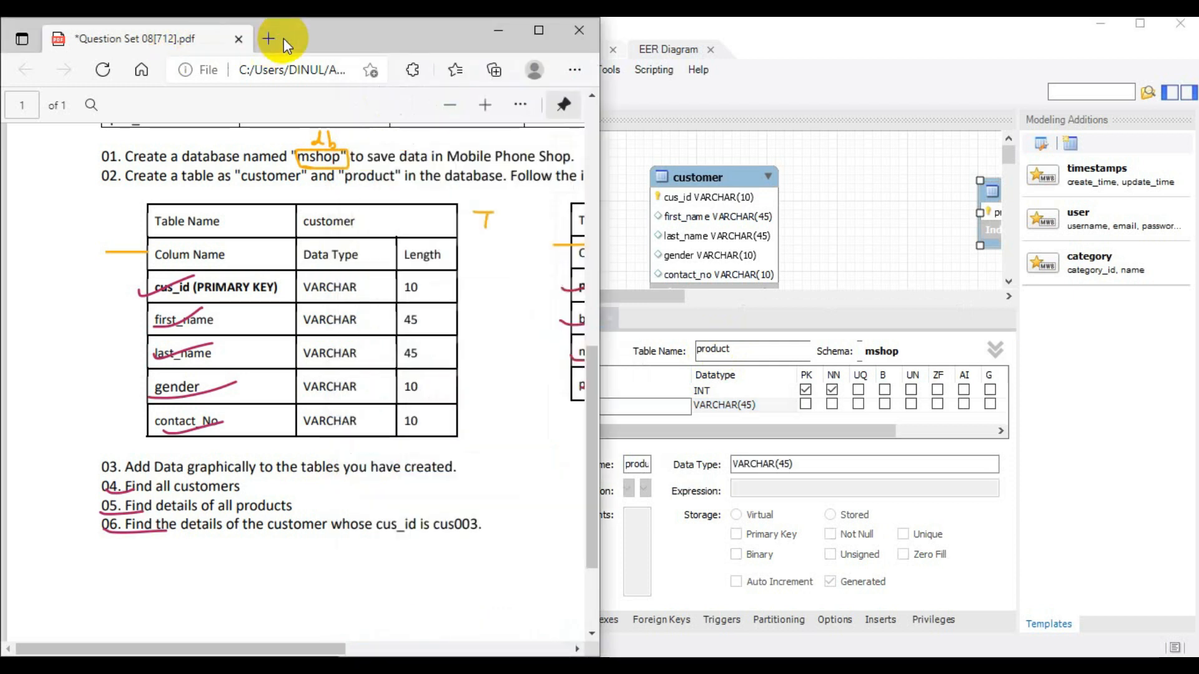
drag(308, 648, 533, 648)
click(784, 313)
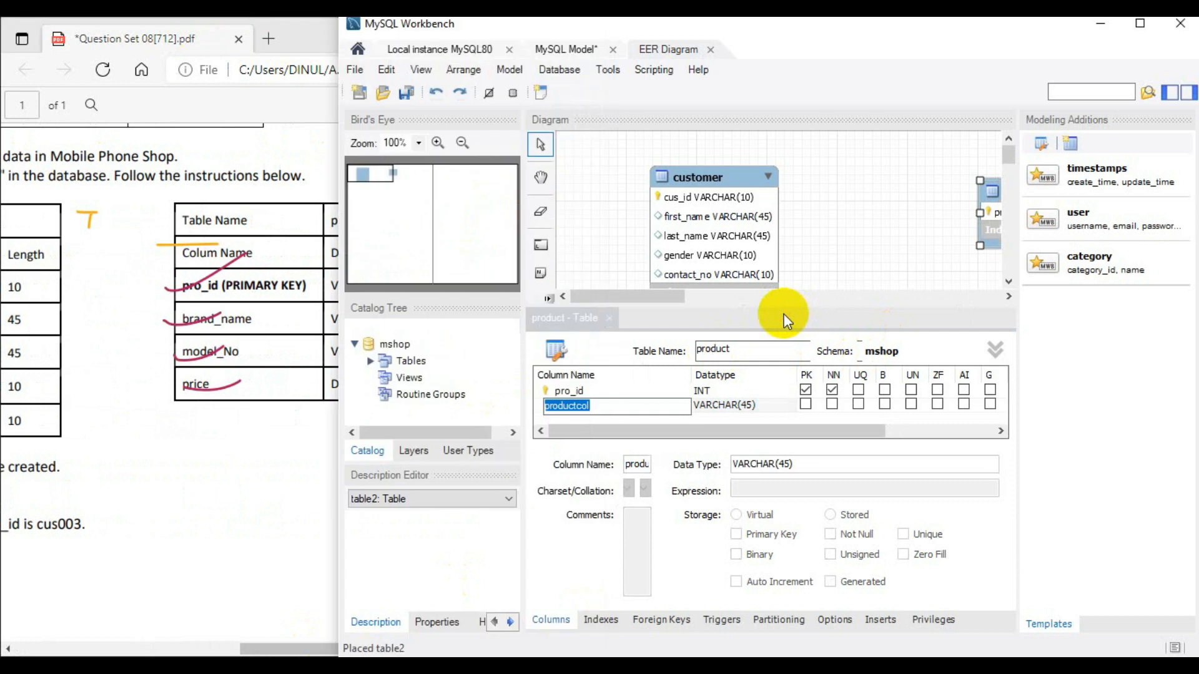
- Try to set the pro_id column's datatype to VARCHAR() without a length
double_click(718, 391)
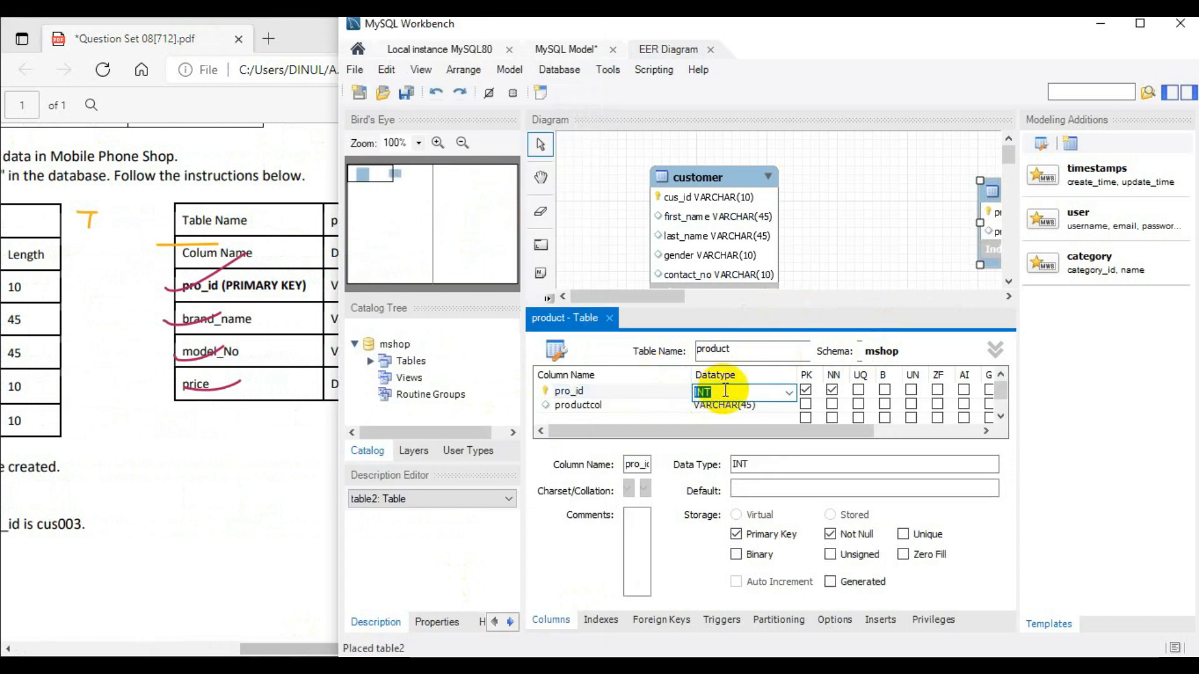
click(788, 392)
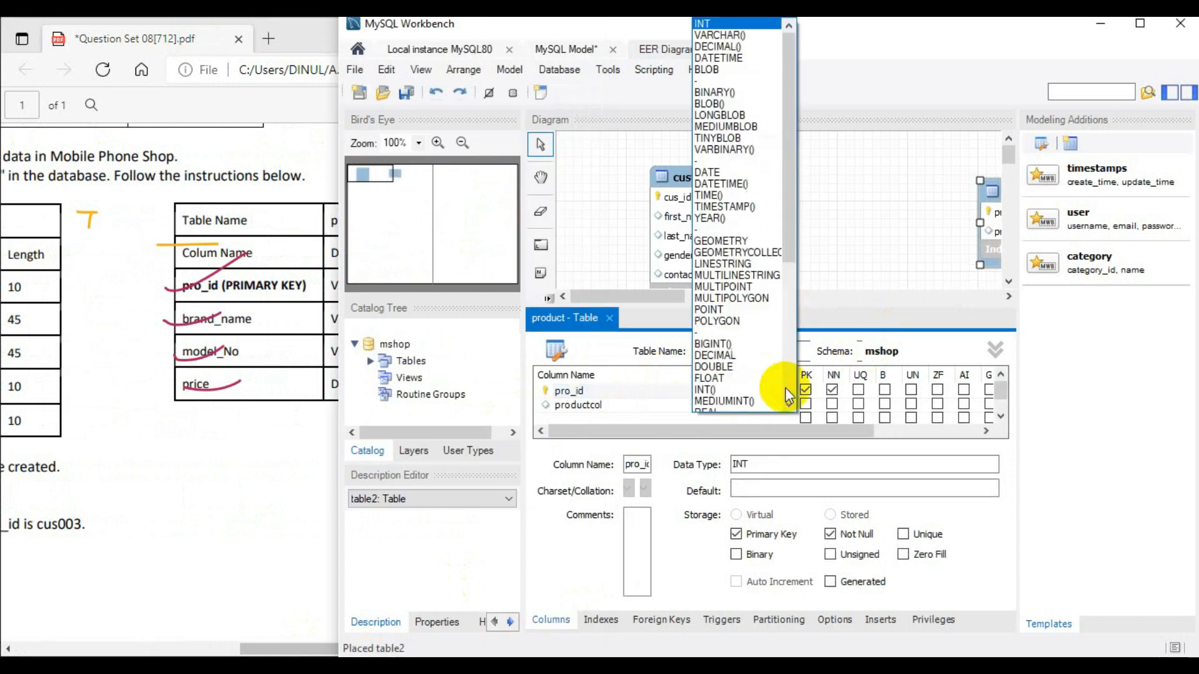
click(763, 35)
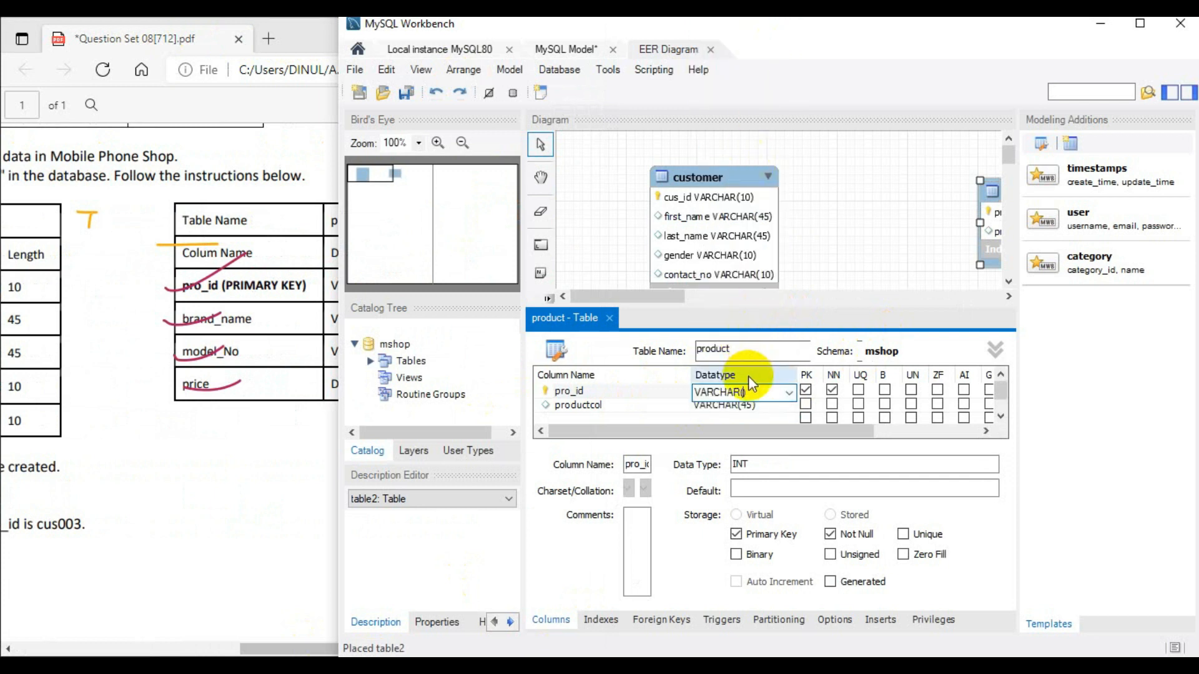
click(212, 405)
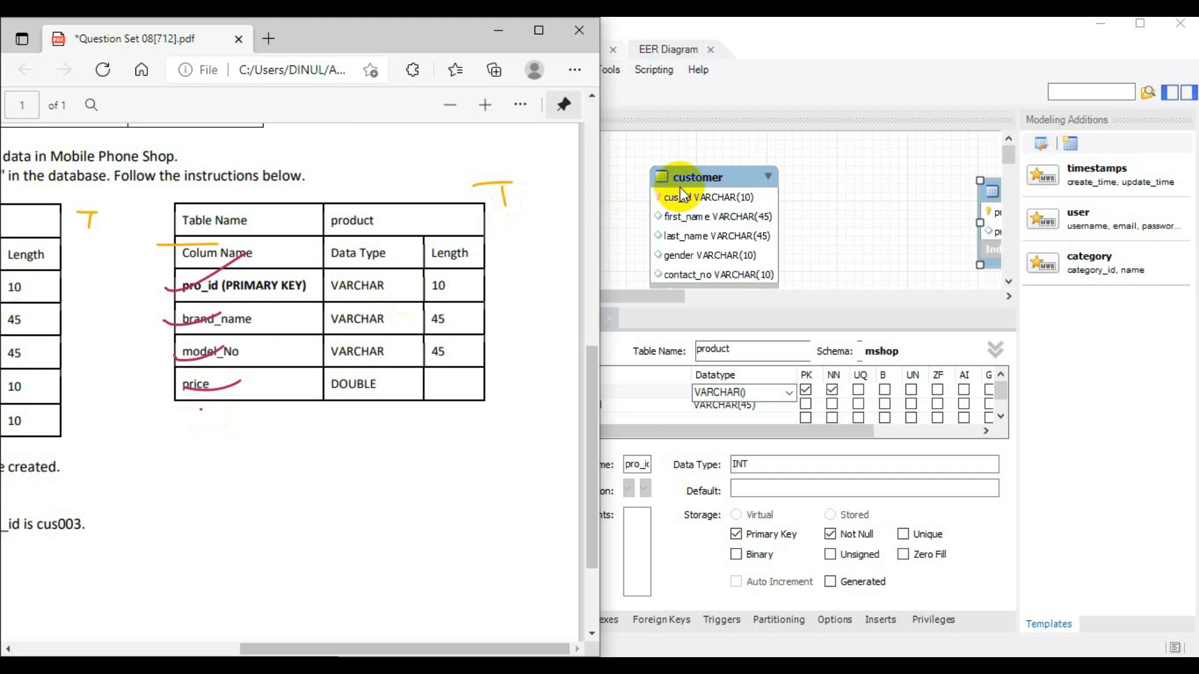
click(803, 48)
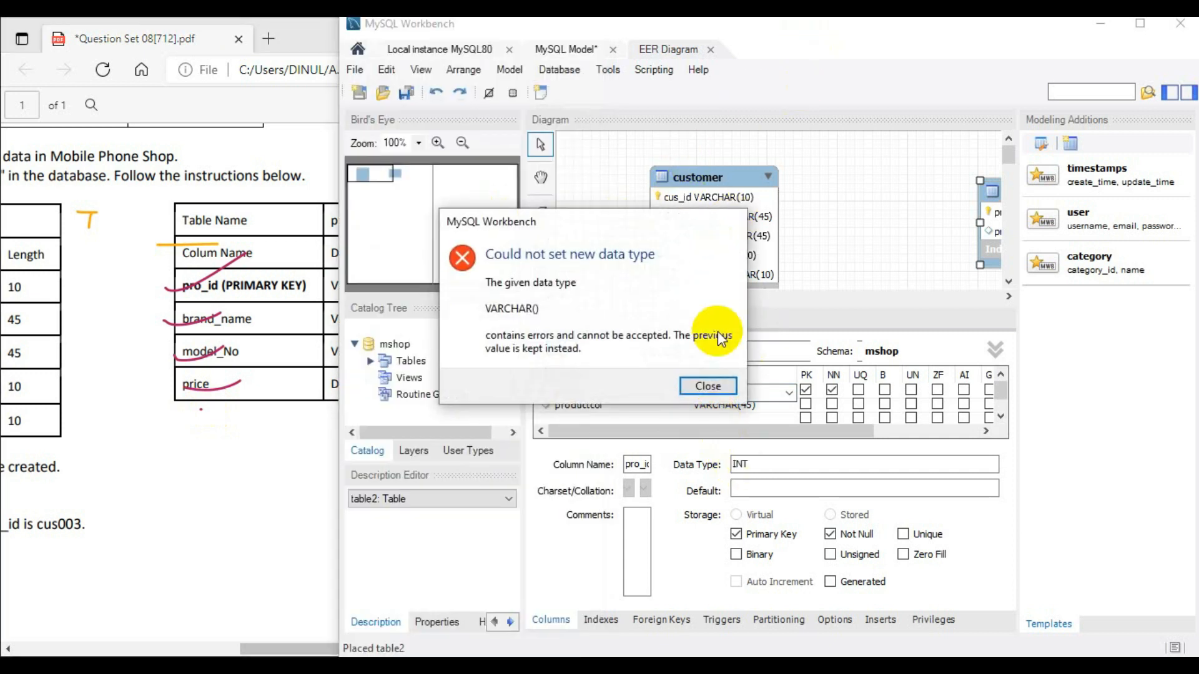
click(718, 384)
click(719, 387)
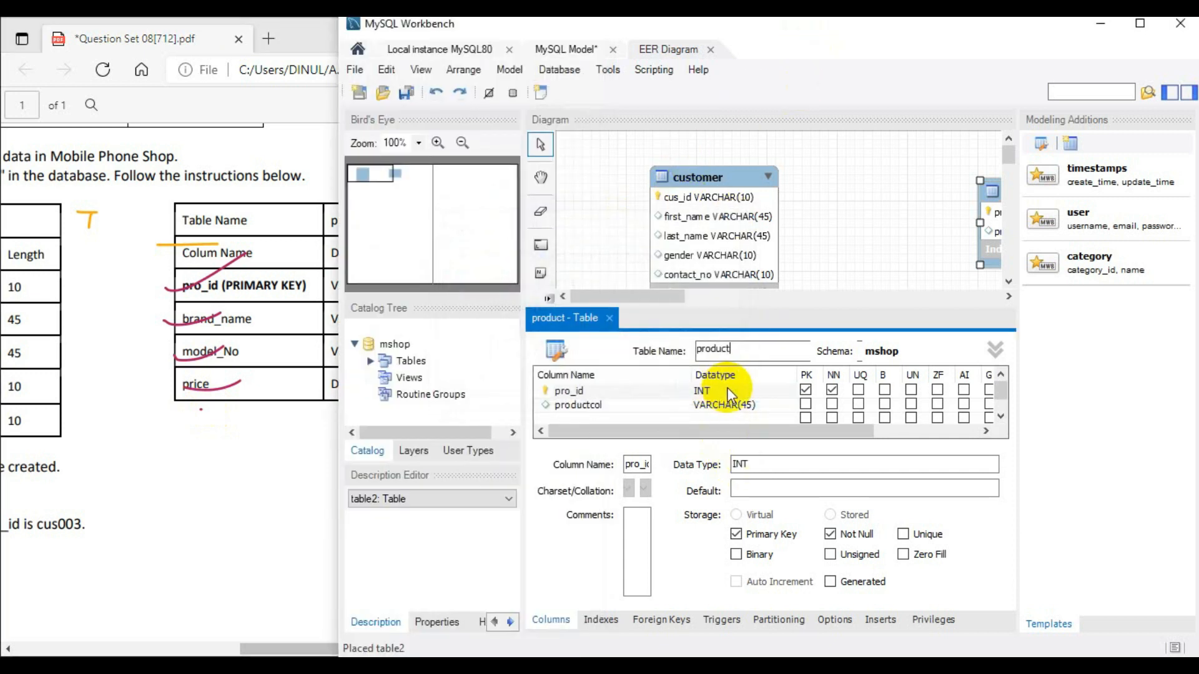
- Set the pro_id column's datatype to VARCHAR(10)
click(727, 391)
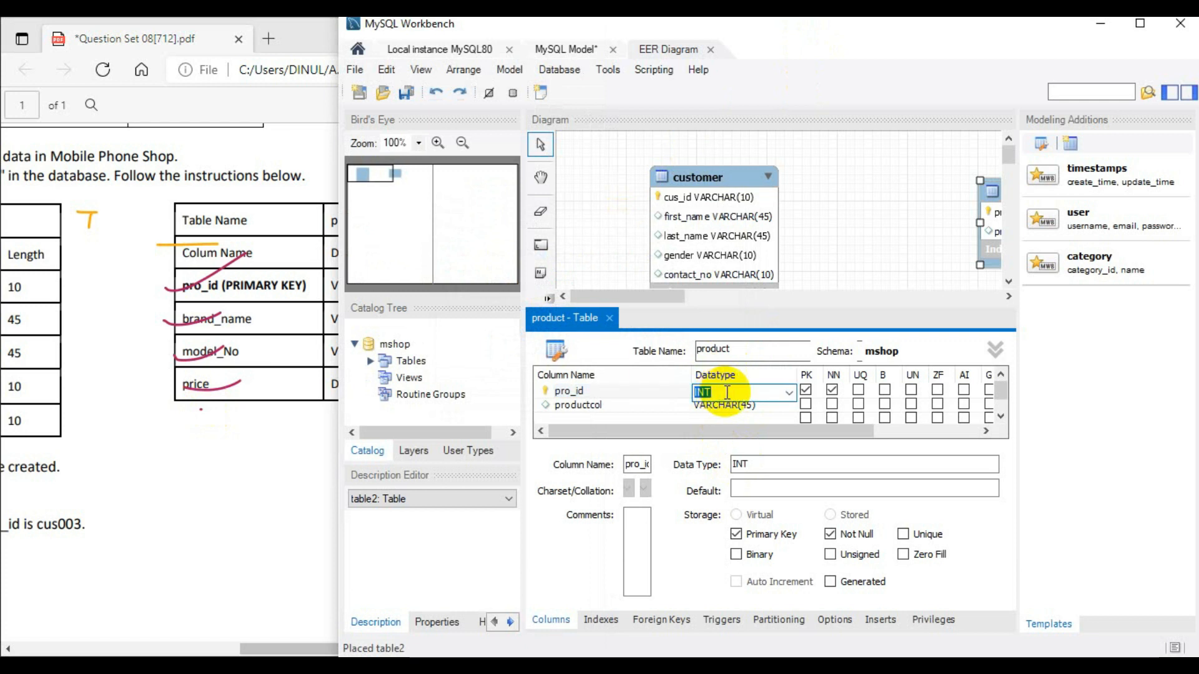
click(790, 394)
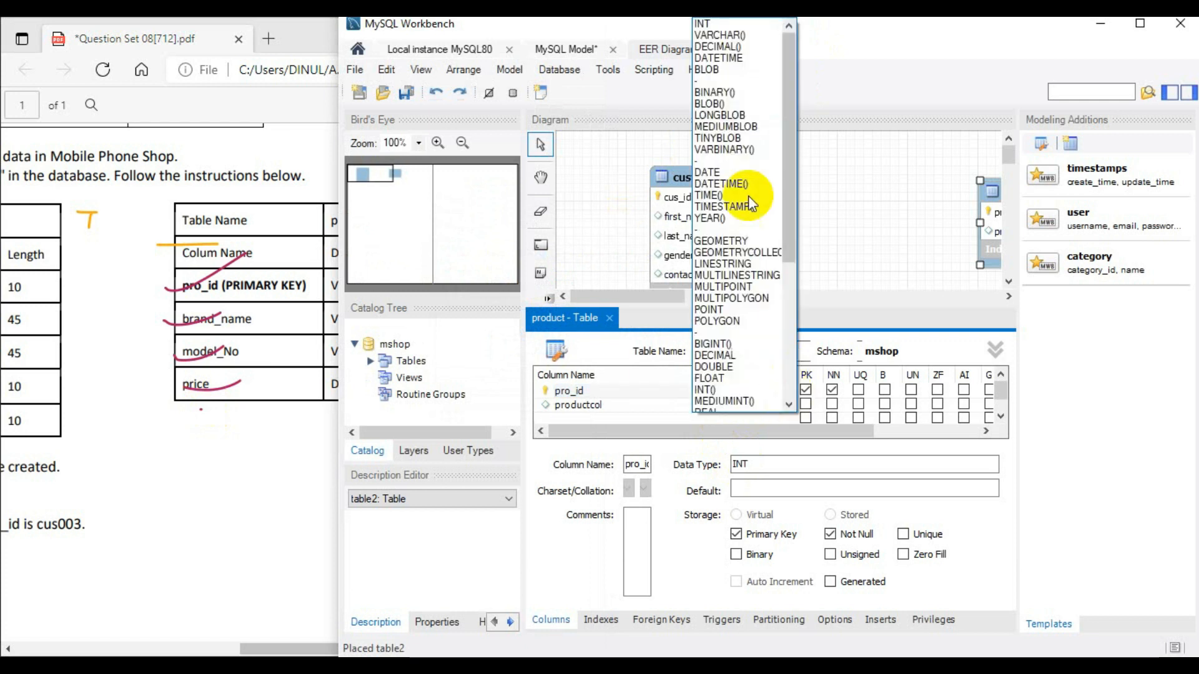
click(745, 35)
click(743, 393)
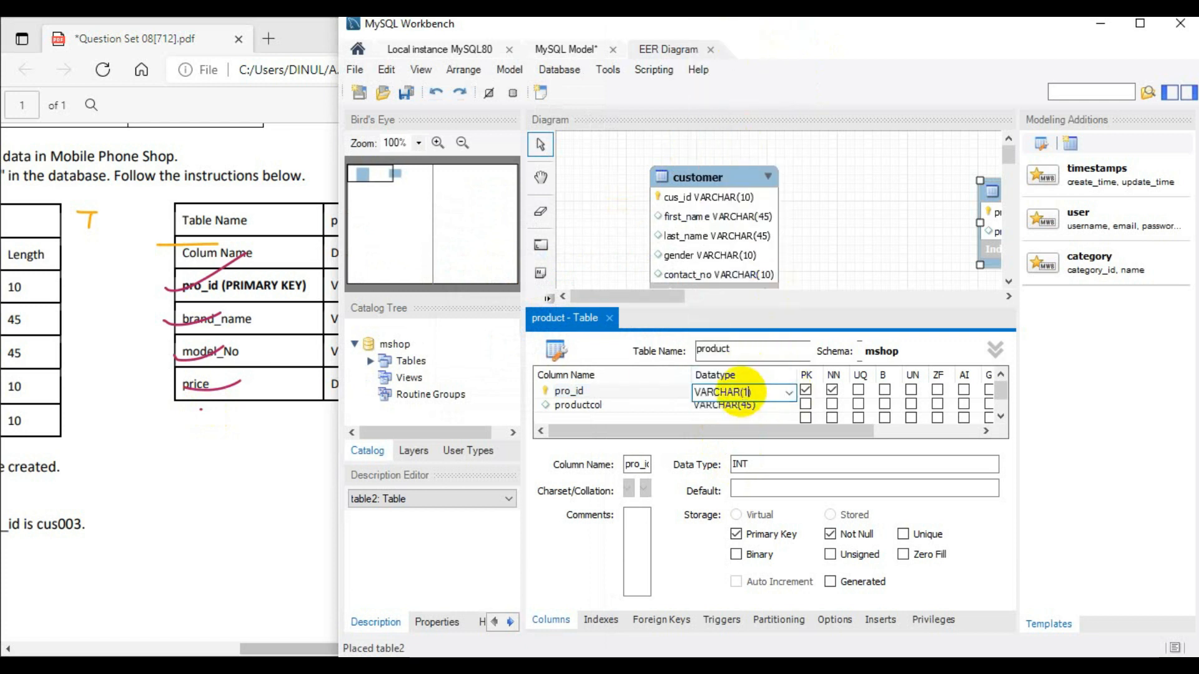
text(10)
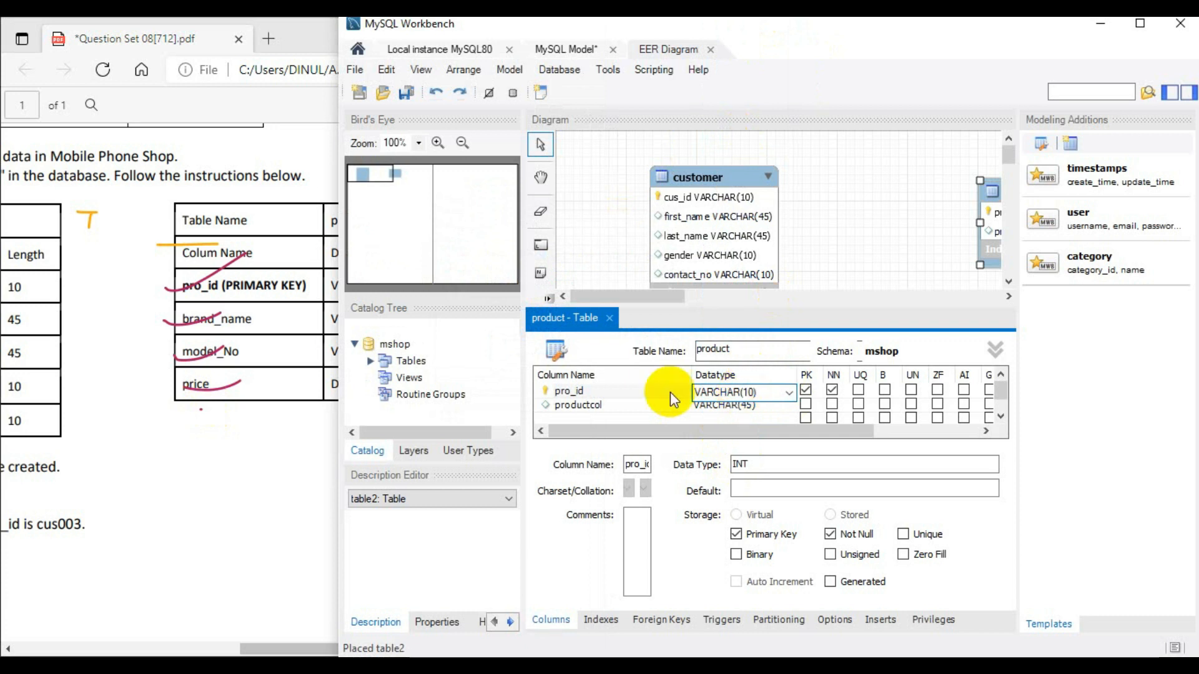
- Try to rename the productcol column of the product table as brand_name
double_click(598, 404)
text(brand_name)
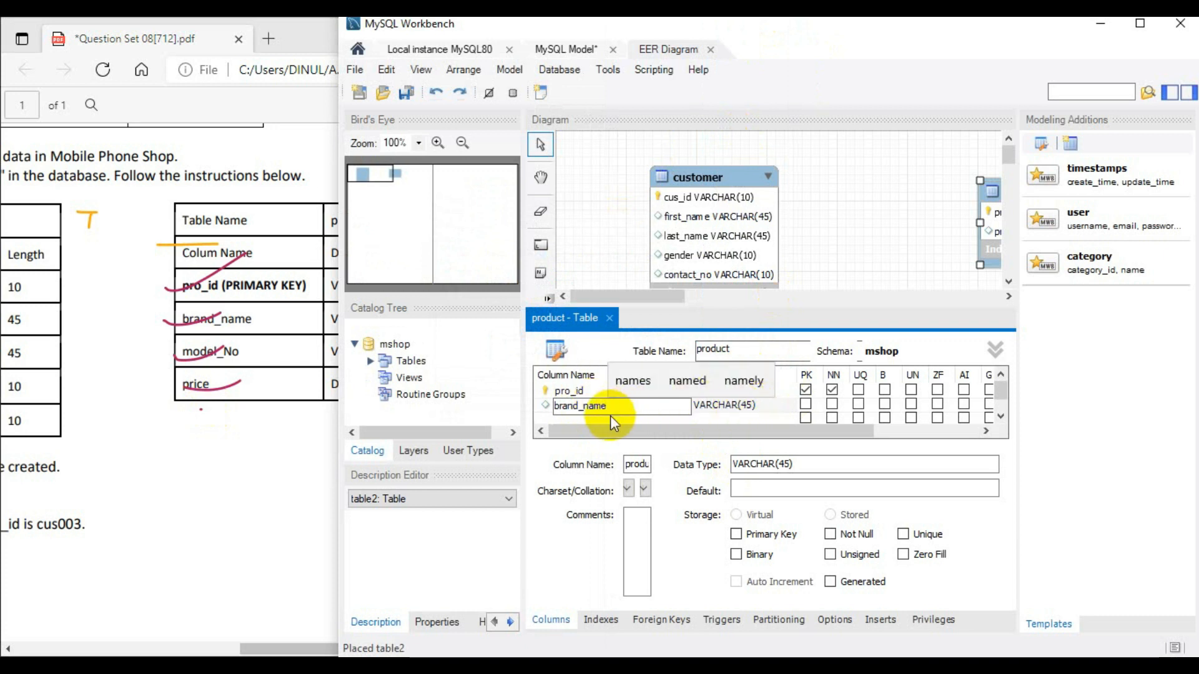
click(701, 411)
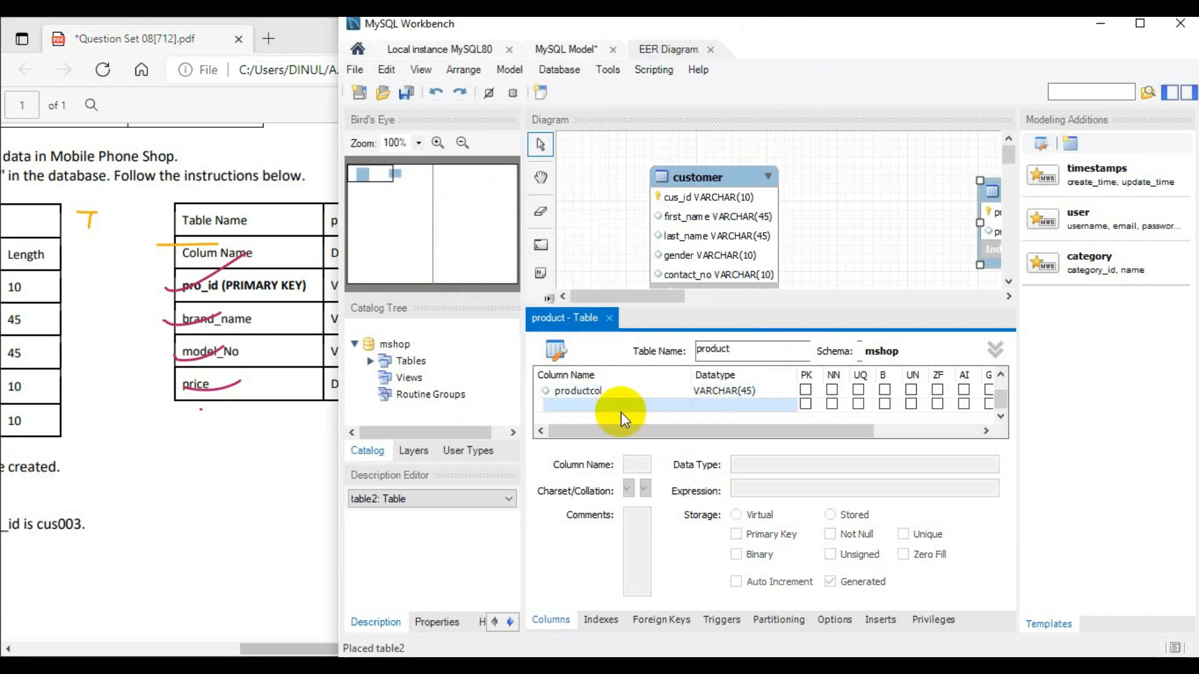
double_click(595, 405)
scroll(656, 404, up, 1)
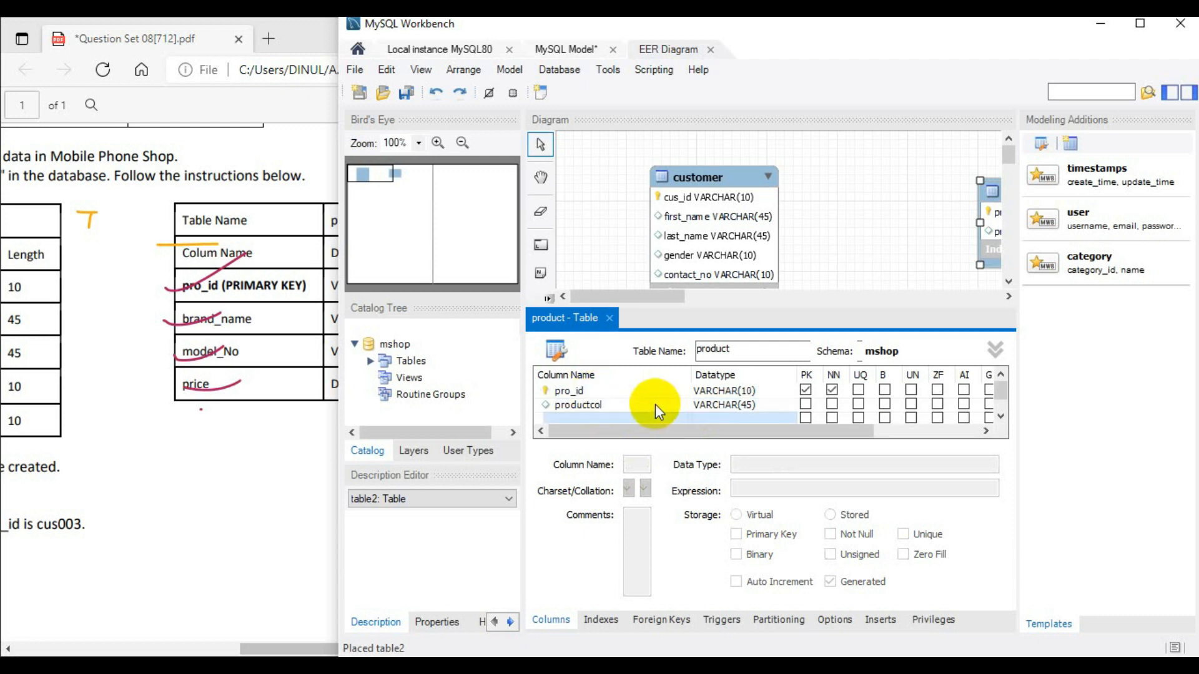
- Rename the product table's second column as brand_name, keeping the VARCHAR(45) datatype
click(608, 404)
double_click(609, 405)
text(brand_name)
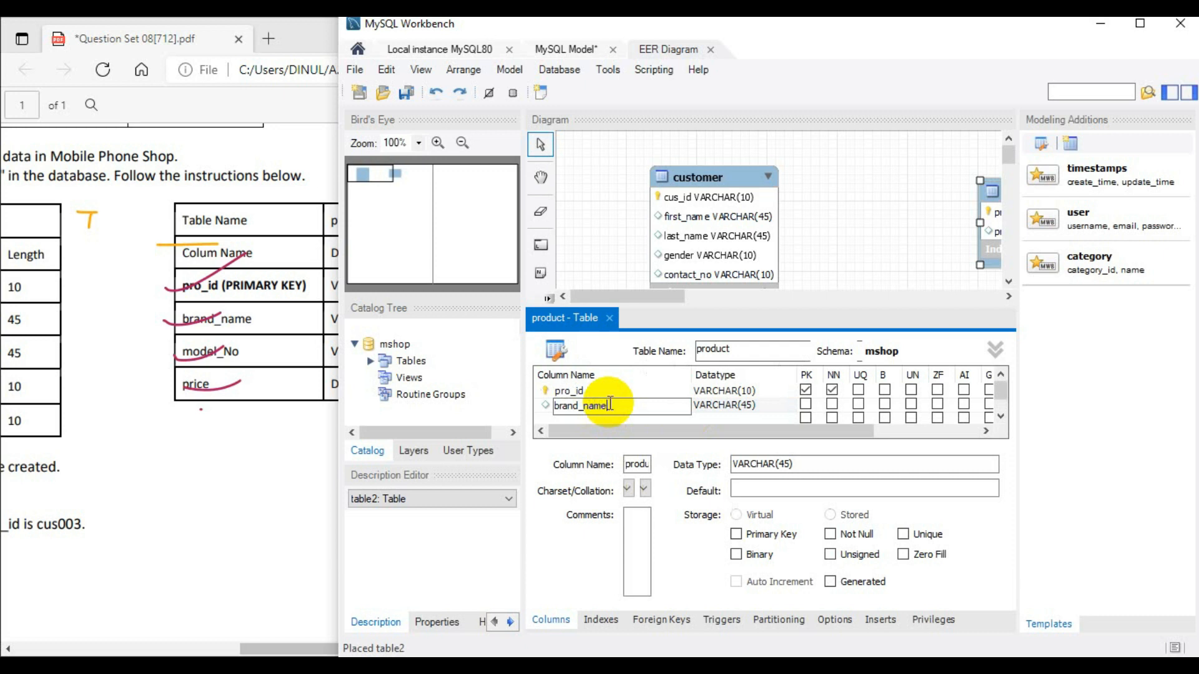
click(578, 393)
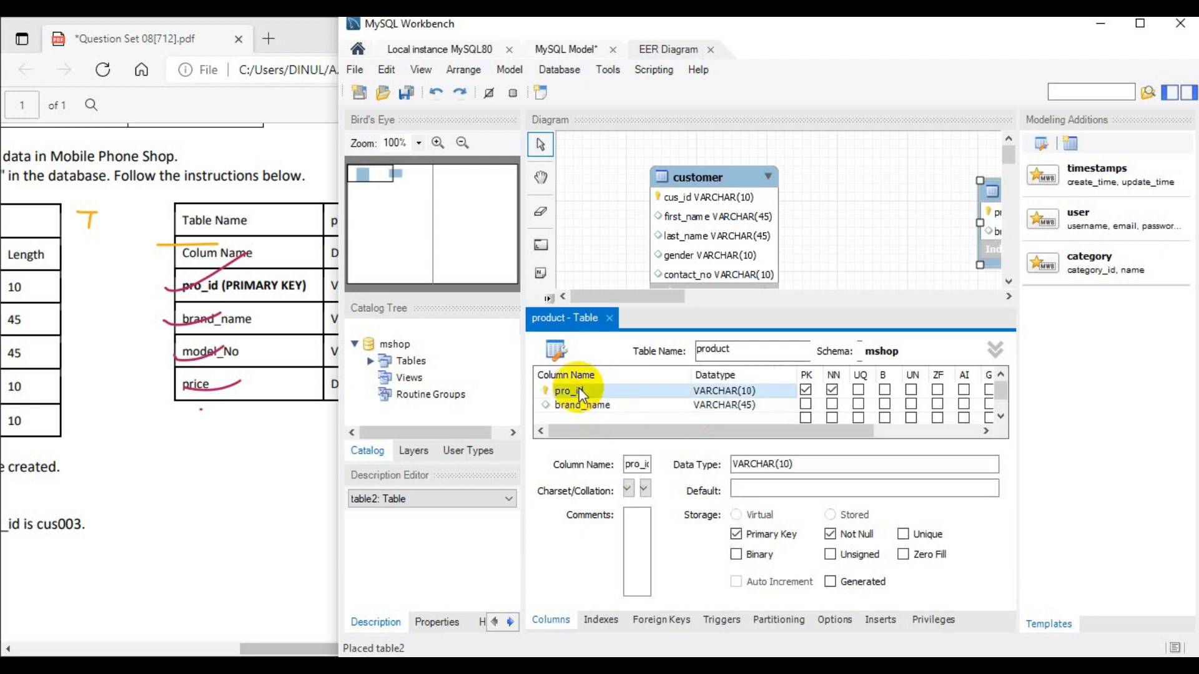
key(Delete)
- Add a model_no column with datatype VARCHAR(45) below brand_name, checking the datatype against the question PDF
click(601, 404)
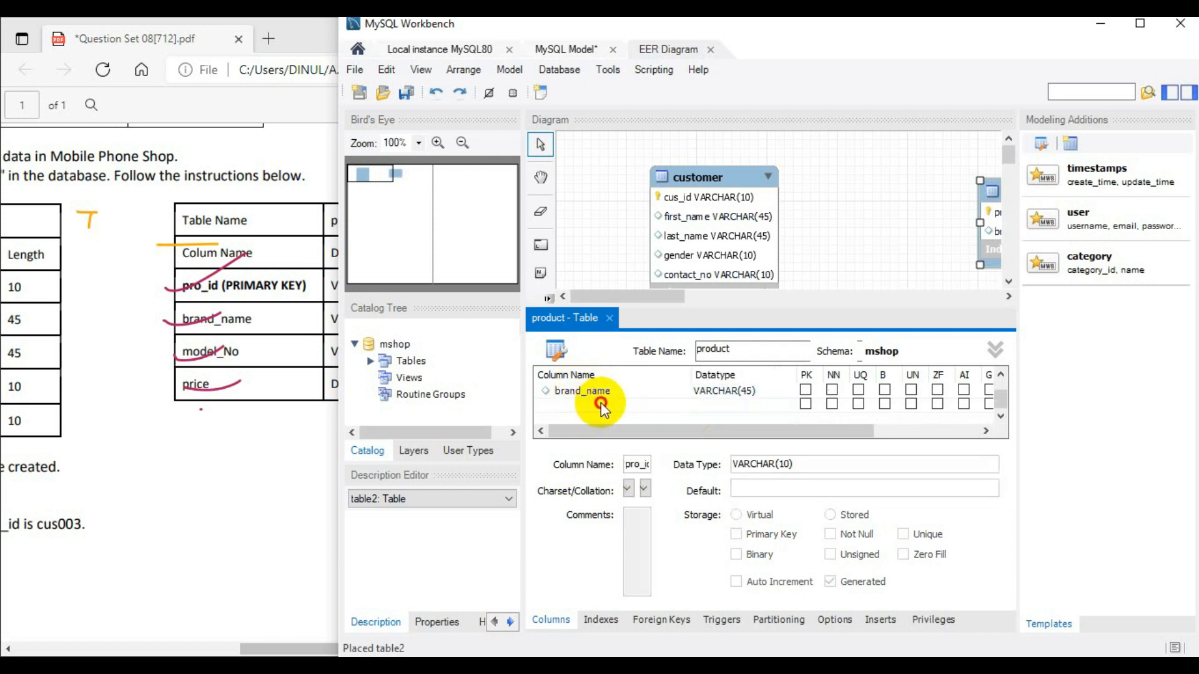
click(600, 403)
text(model)
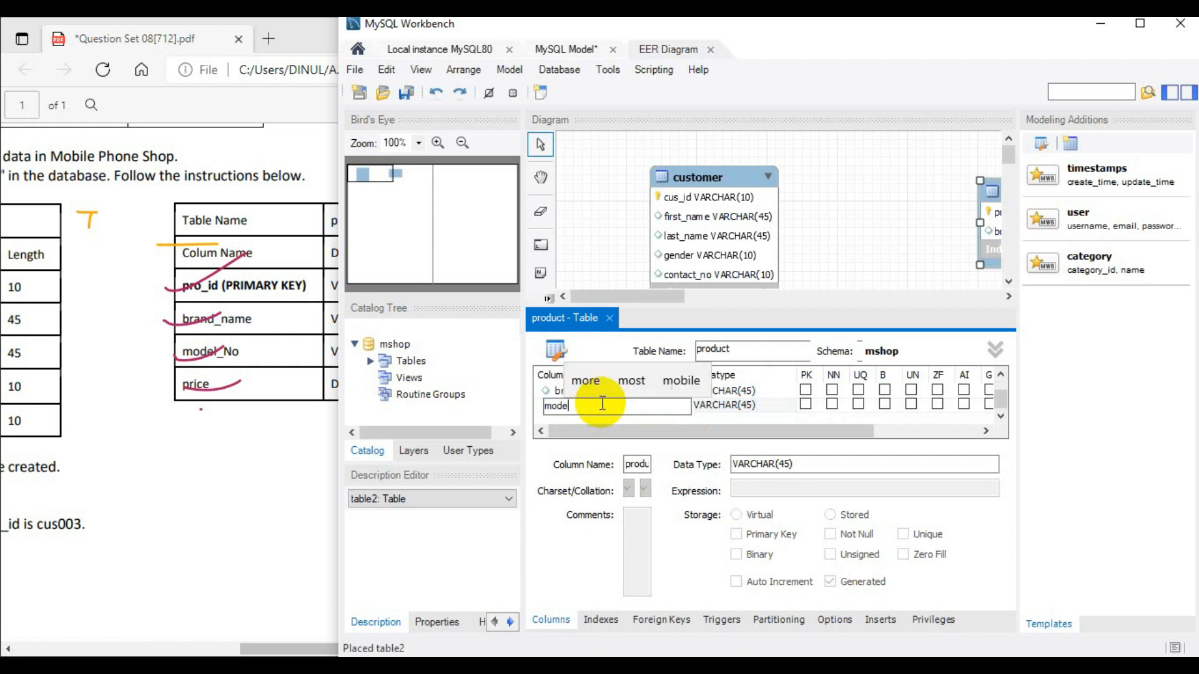
text(_NO)
key(BackSpace)
key(BackSpace)
text(no)
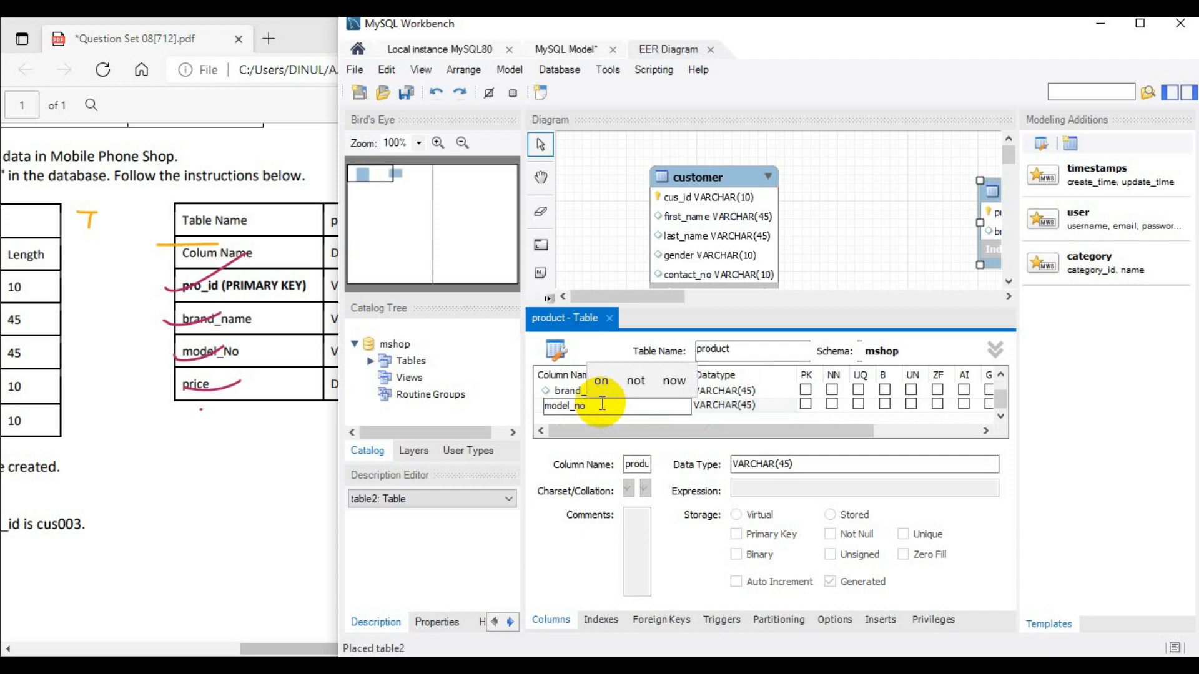
click(310, 45)
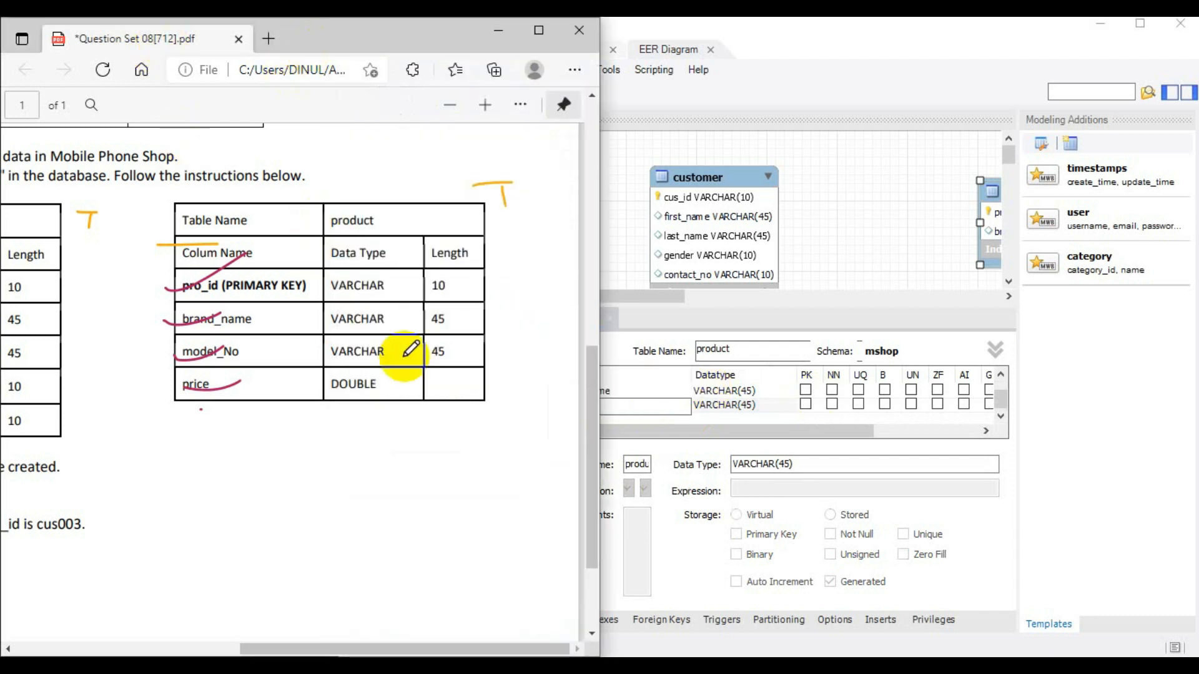
click(846, 27)
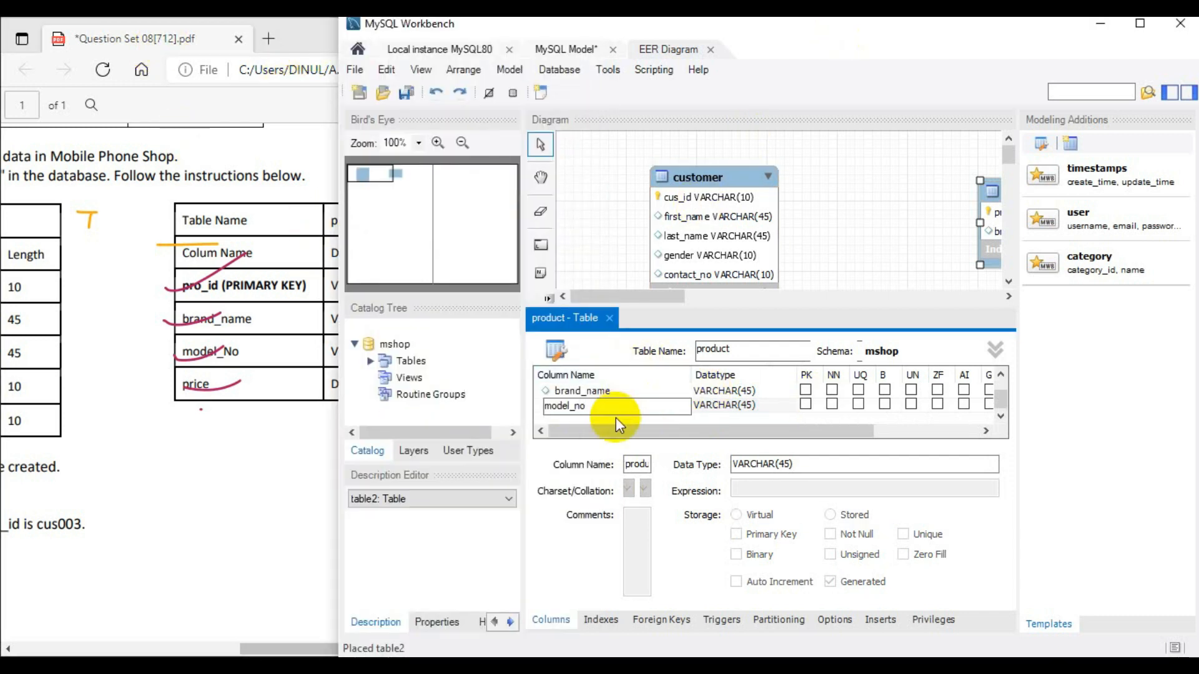
click(733, 412)
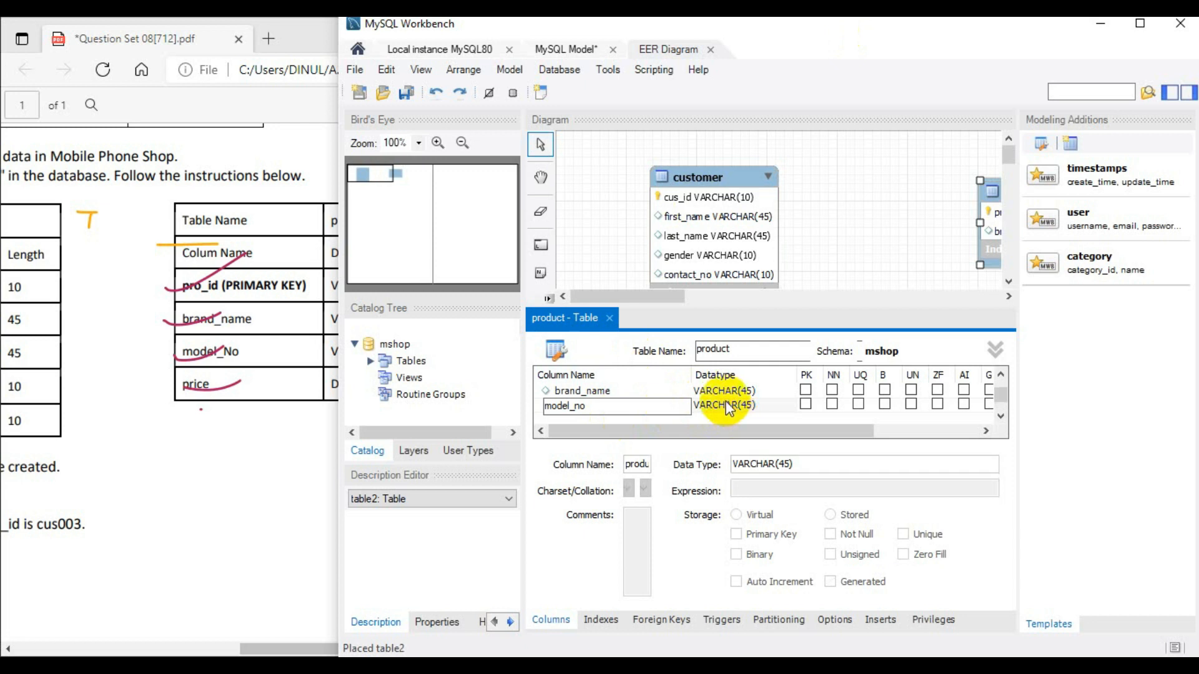
- Add a price column with datatype DOUBLE below model_no in the product table and close the table editor
scroll(612, 395, down, 1)
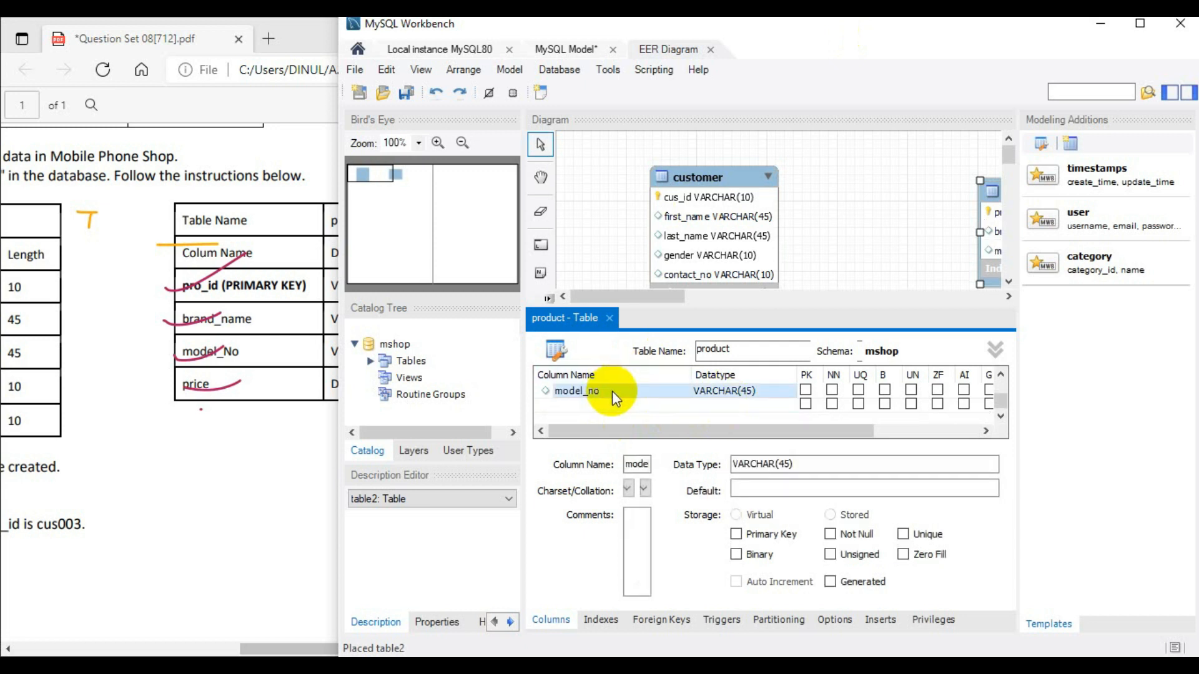
click(598, 405)
text(p)
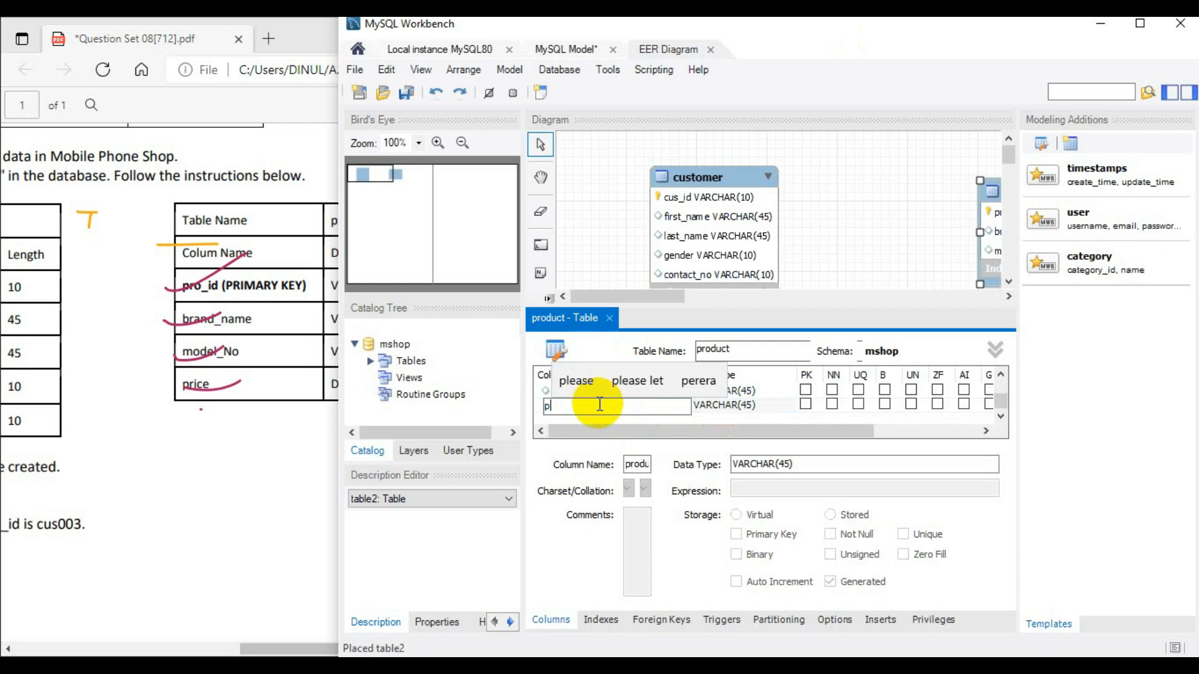
text(rice)
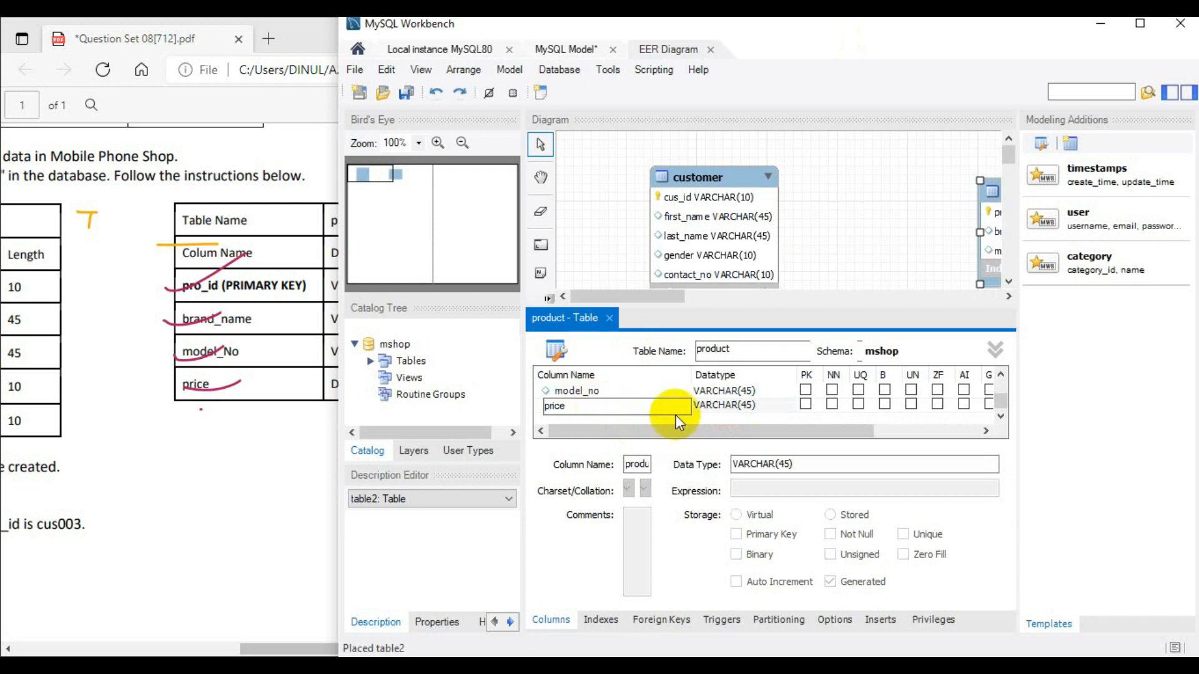
click(732, 405)
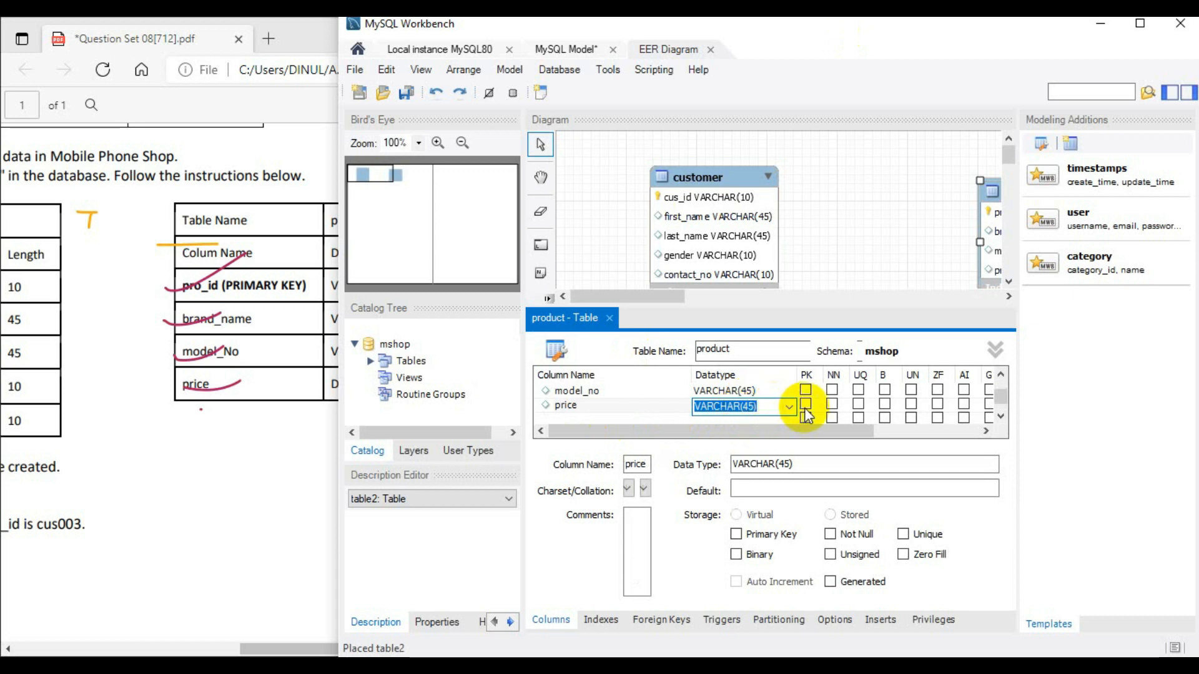
click(789, 407)
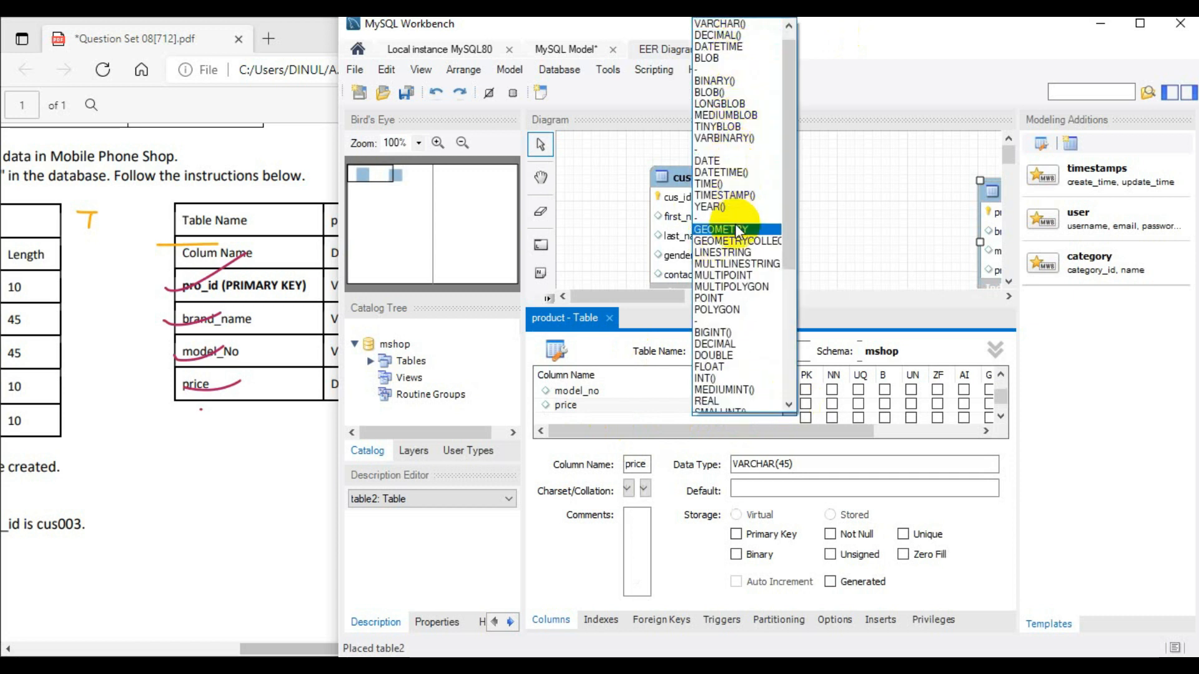
click(715, 355)
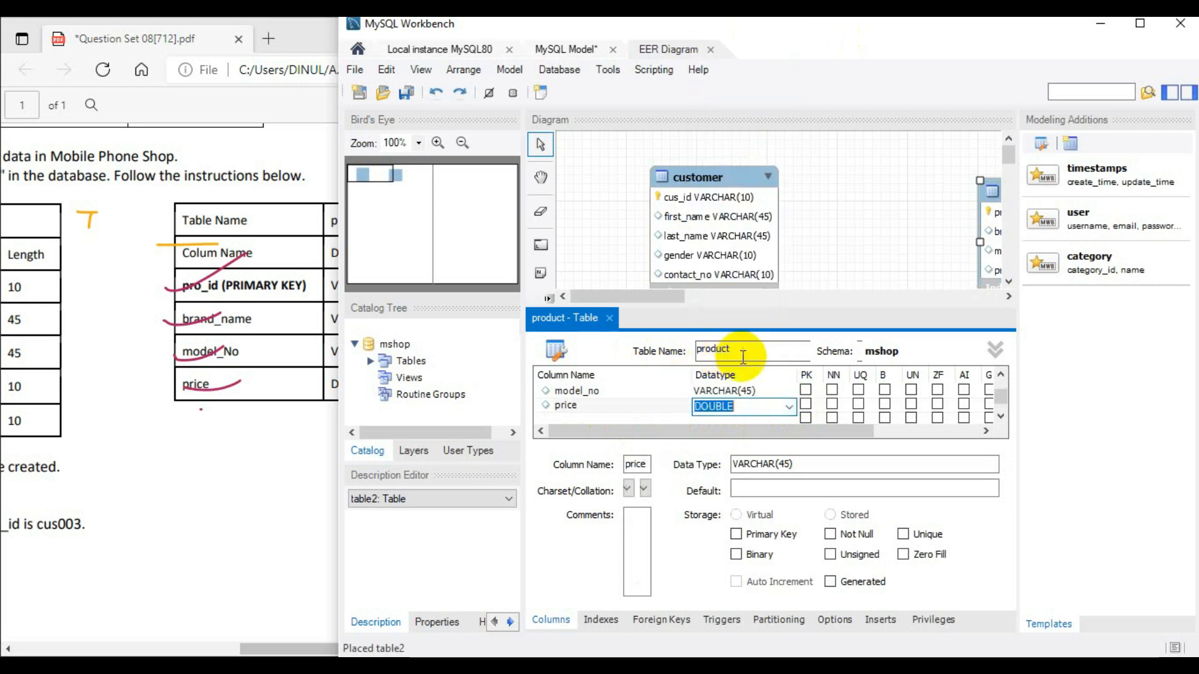
click(608, 318)
mouse_move(643, 627)
mouse_down()
mouse_move(798, 633)
mouse_move(644, 628)
mouse_up()
- Start forward engineering the model to the Local instance MySQL80 connection and proceed with the default options to the SQL script review
click(574, 70)
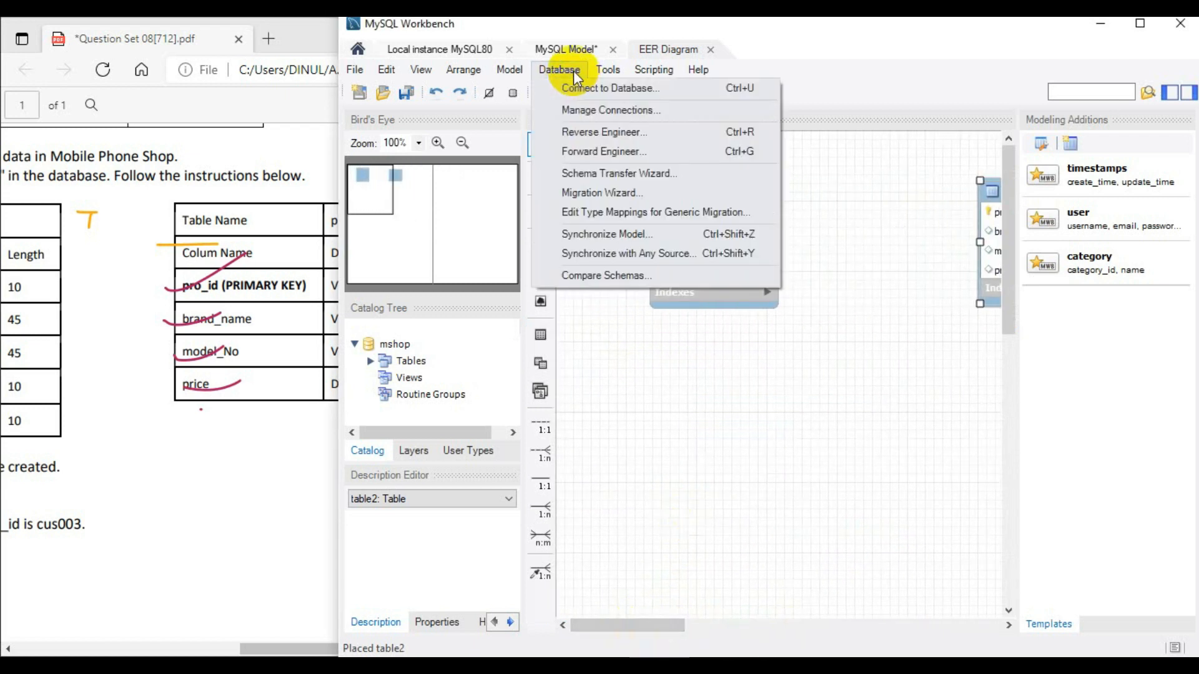
click(625, 153)
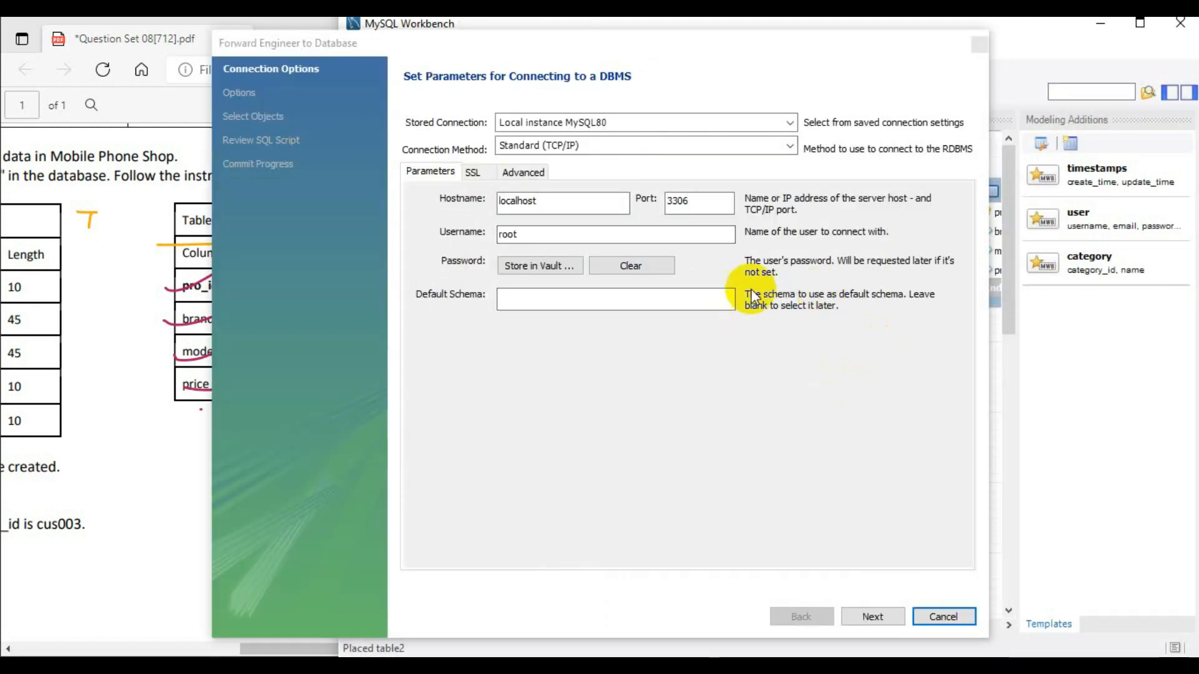
click(888, 615)
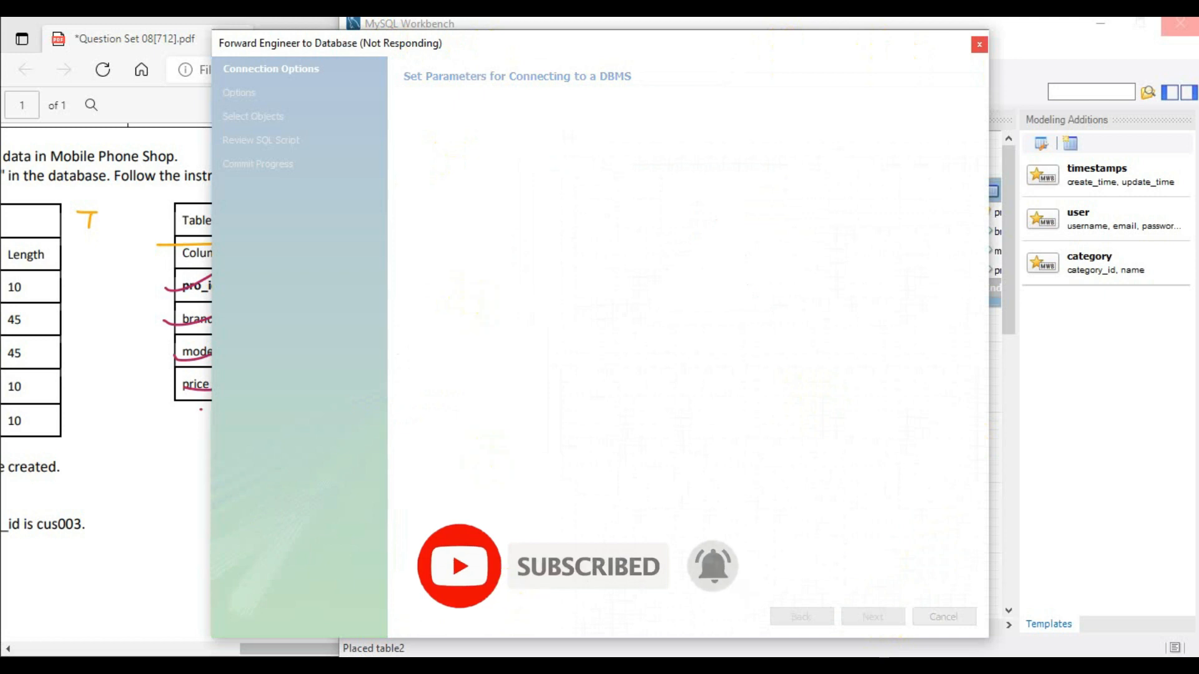
click(1104, 23)
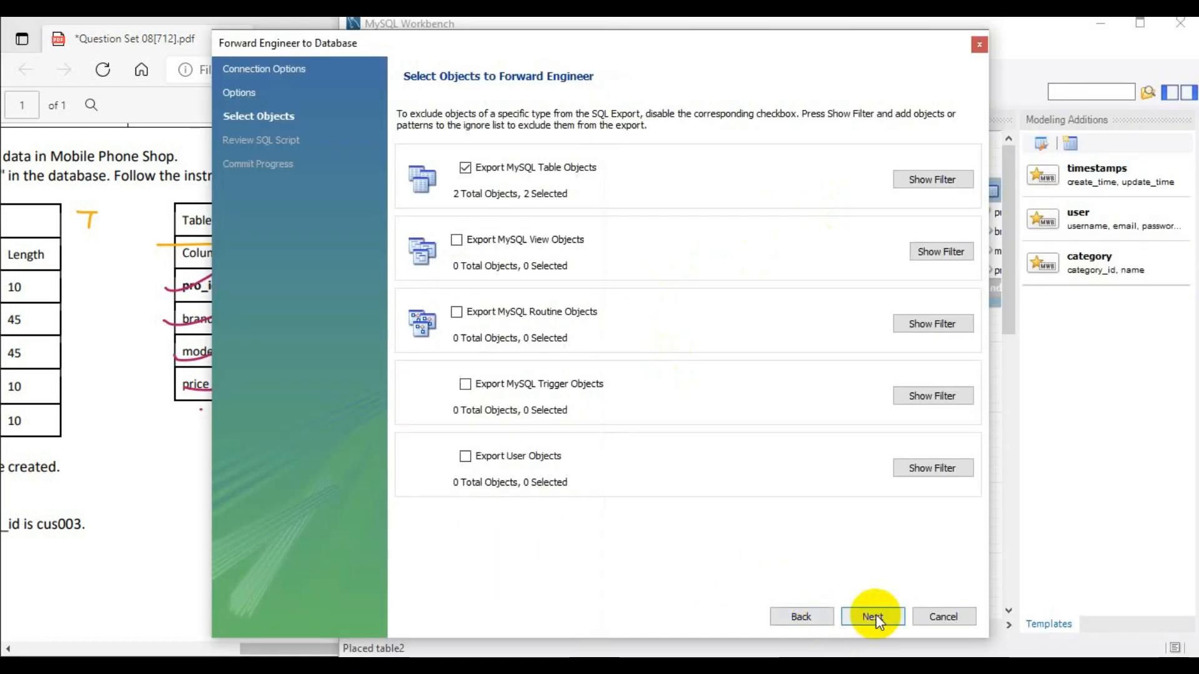
click(874, 616)
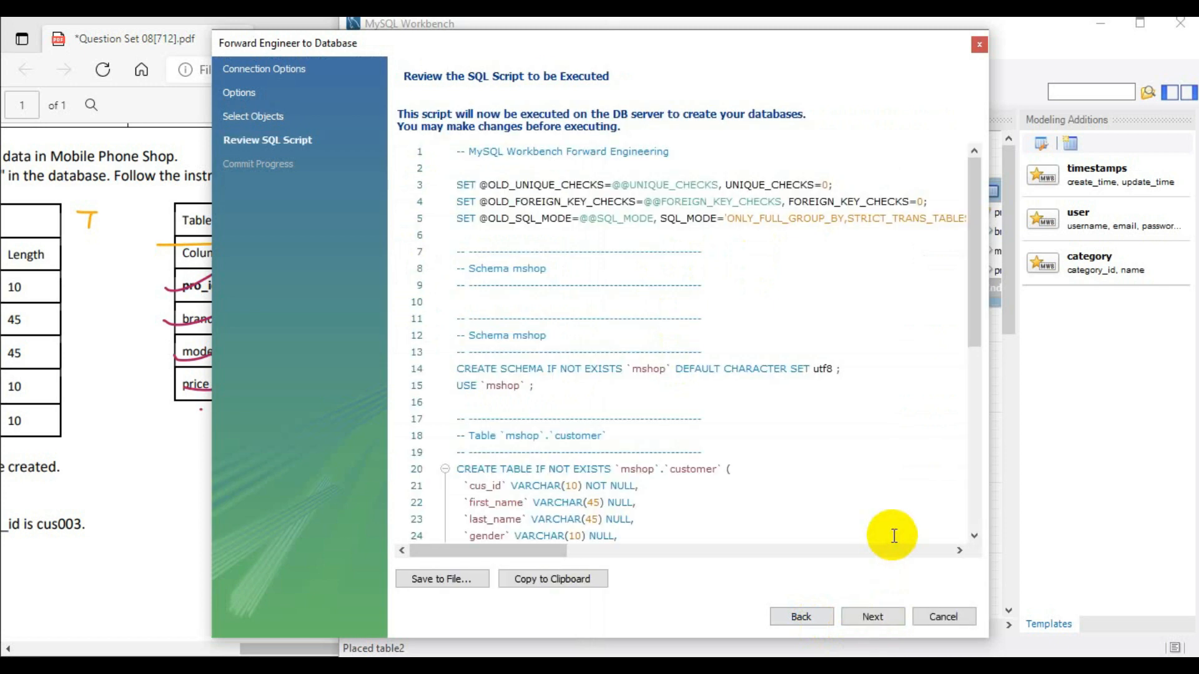
- Review the generated SQL script for the mshop schema and its customer and product tables
scroll(693, 350, down, 4)
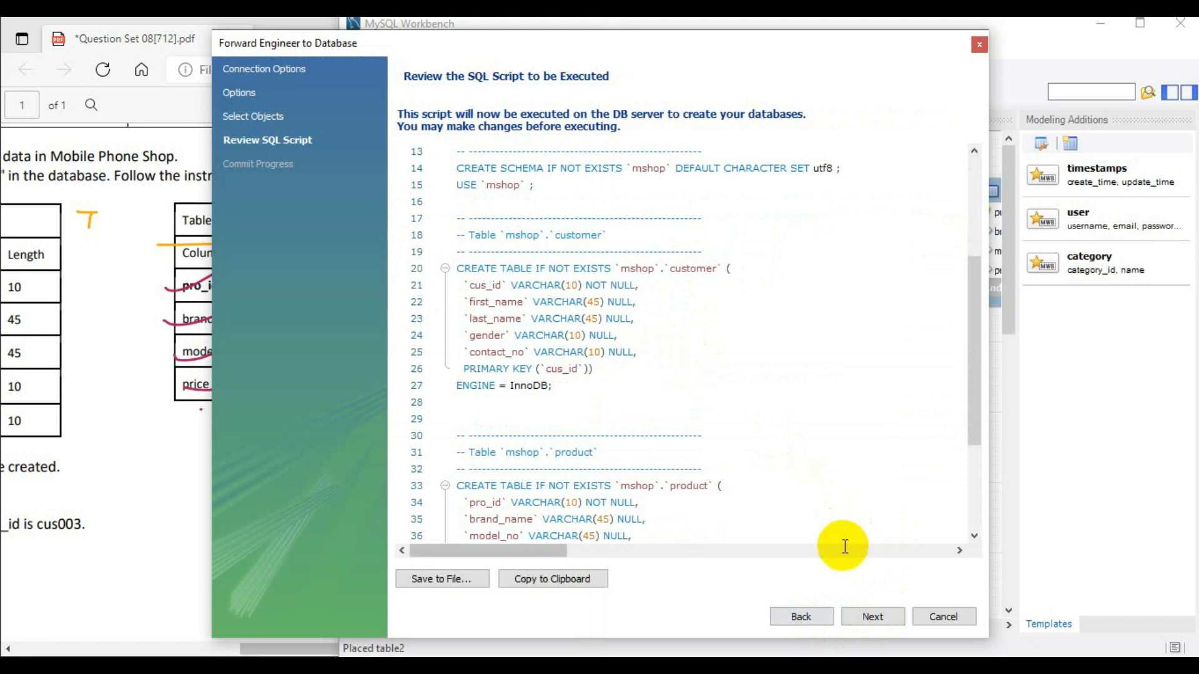
scroll(844, 546, up, 4)
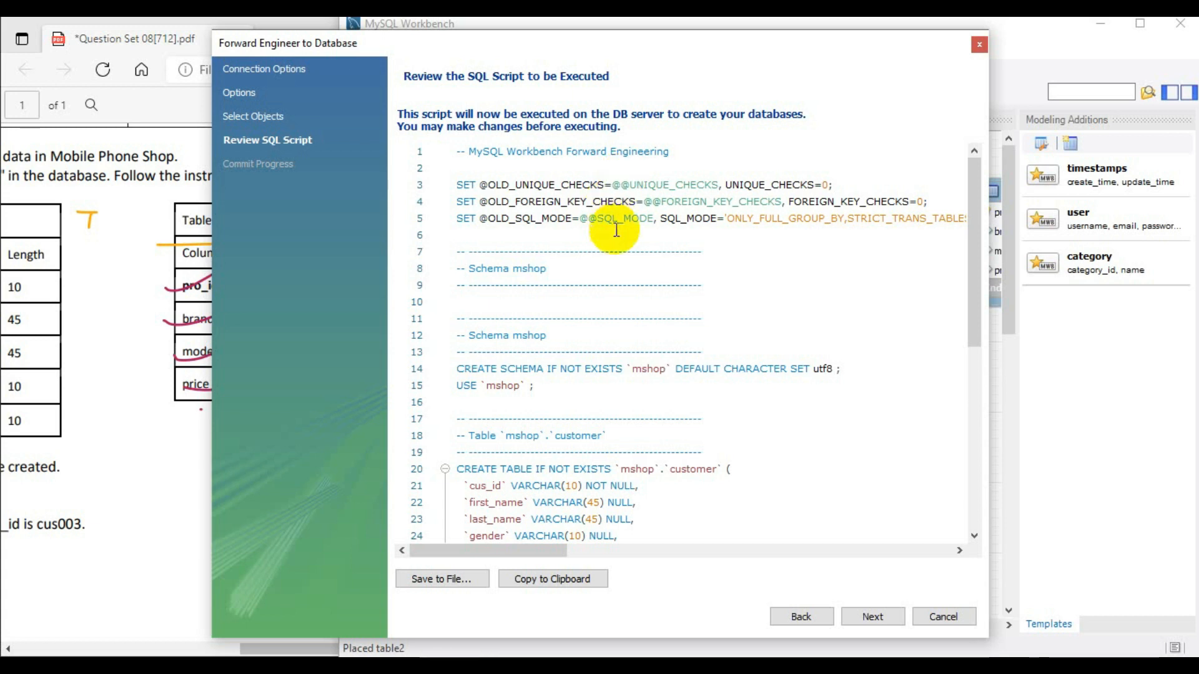
scroll(615, 227, down, 6)
scroll(612, 244, down, 2)
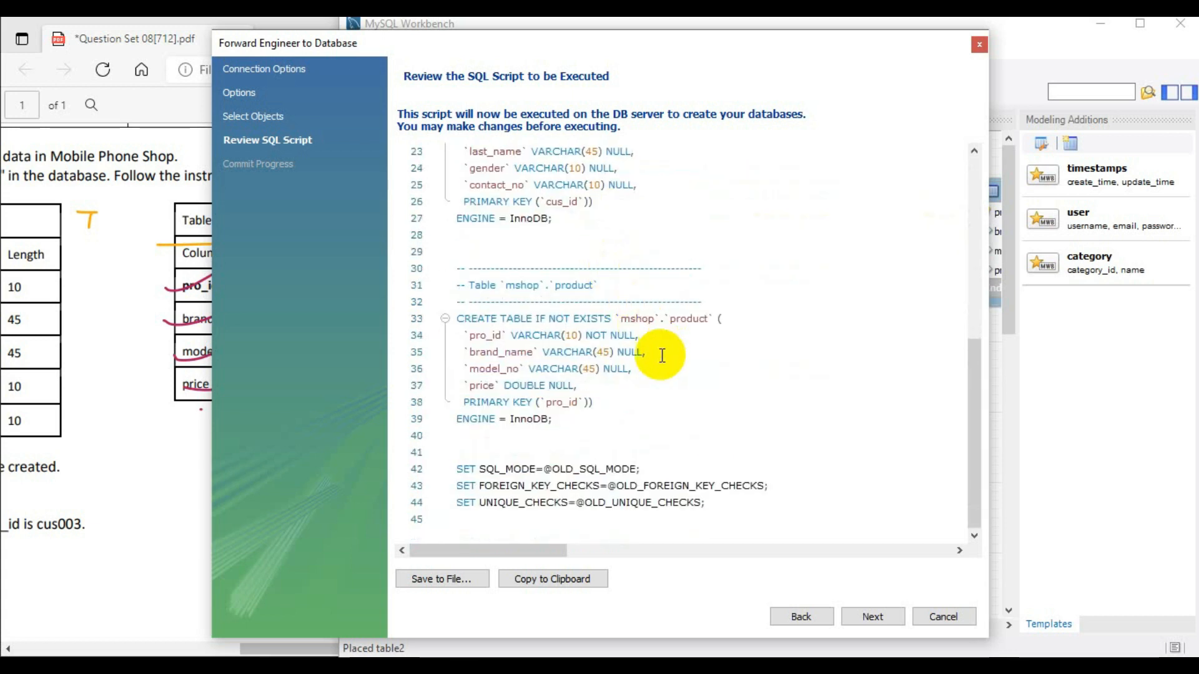
drag(704, 516, 457, 142)
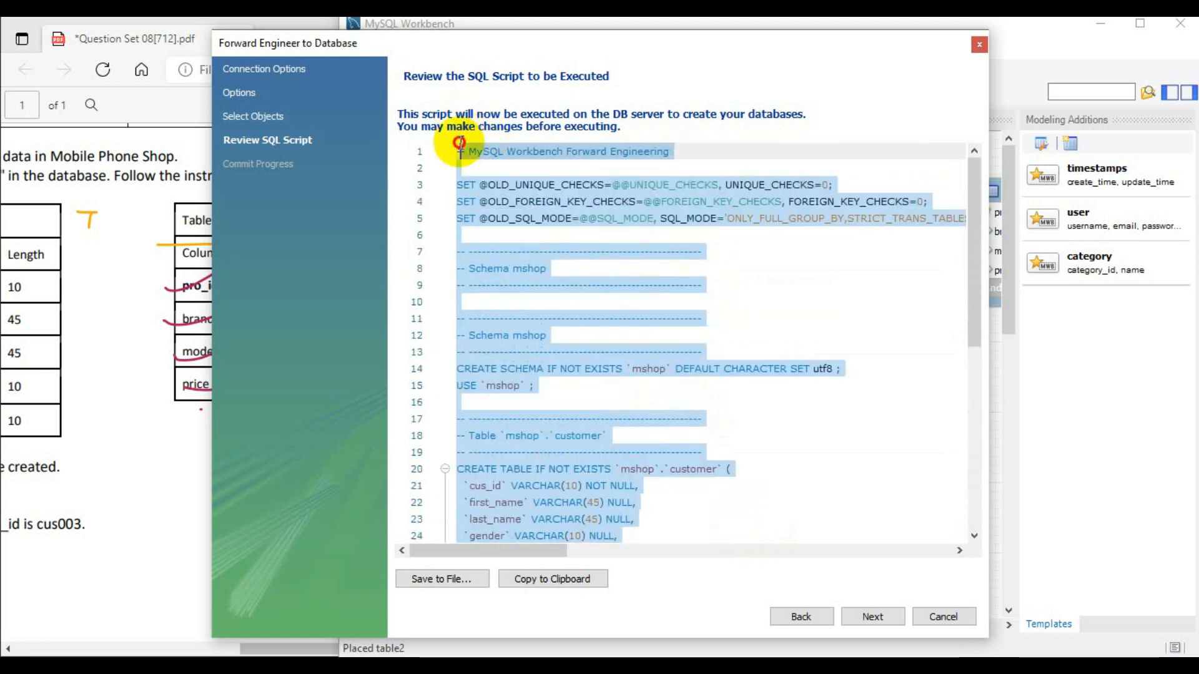
click(793, 291)
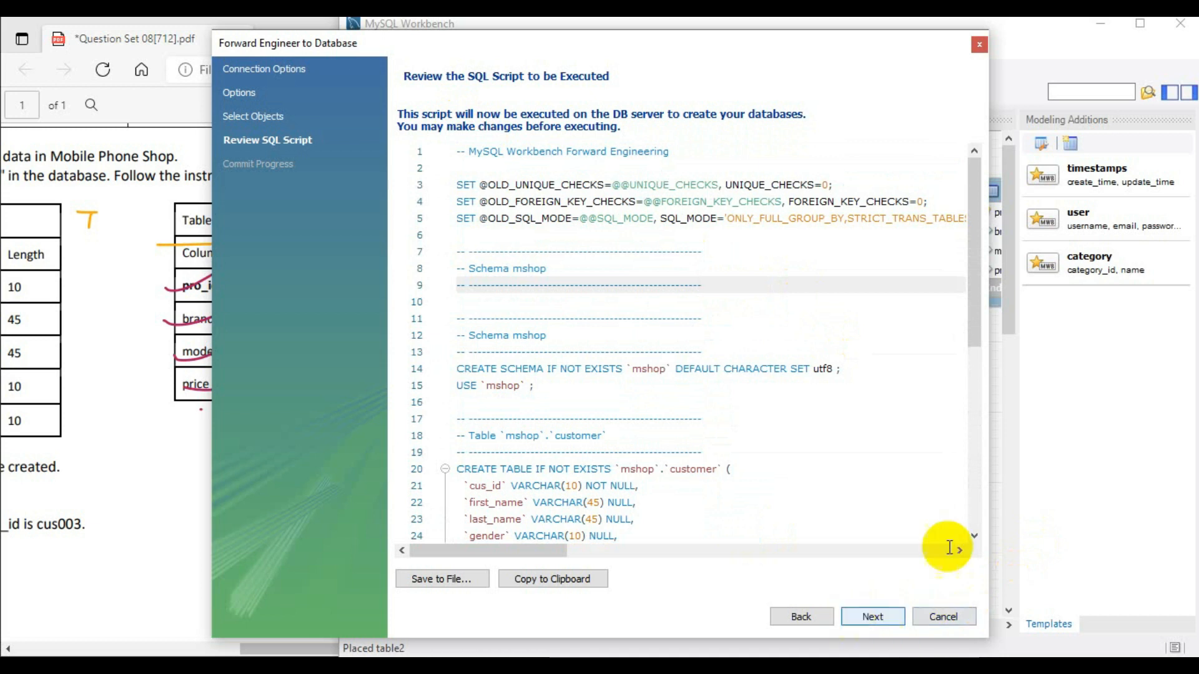
click(565, 267)
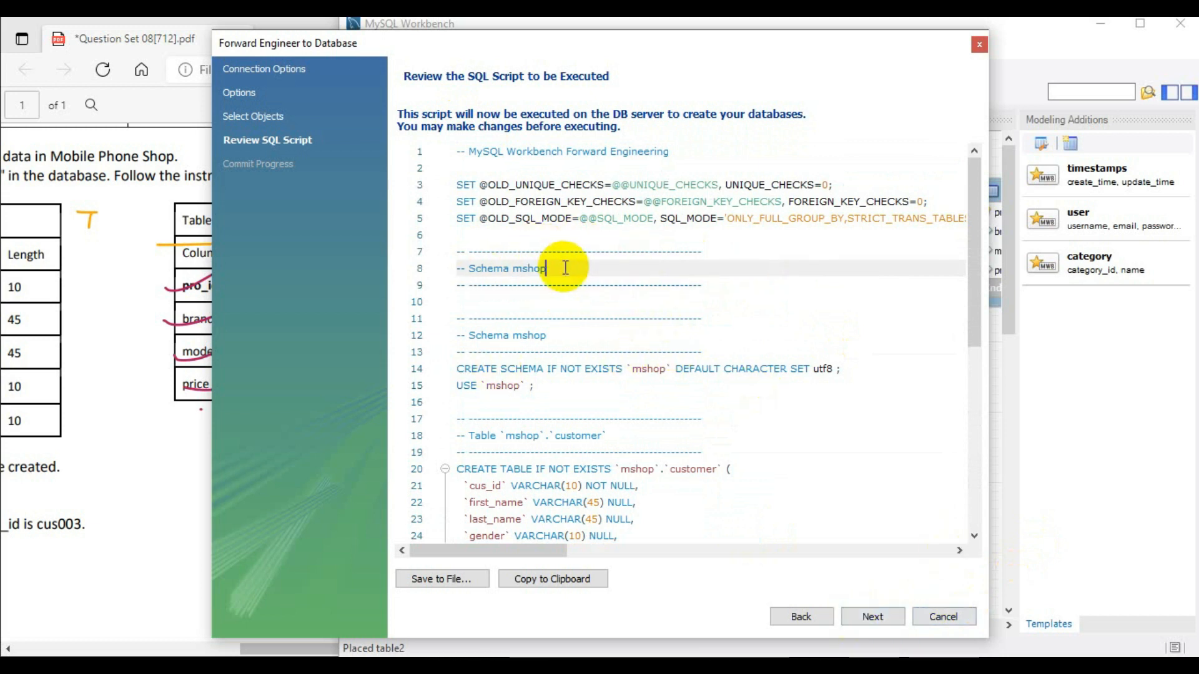
click(719, 251)
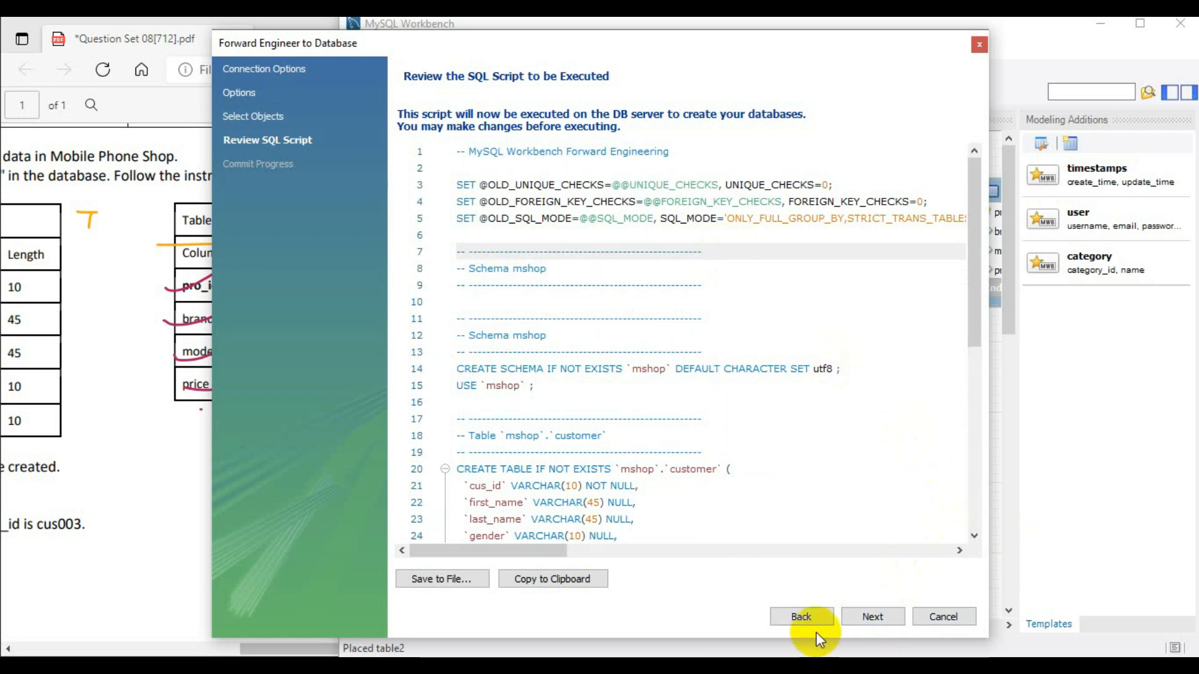
- Execute the forward engineering script on the server, close the wizard and minimize the Workbench window
click(872, 616)
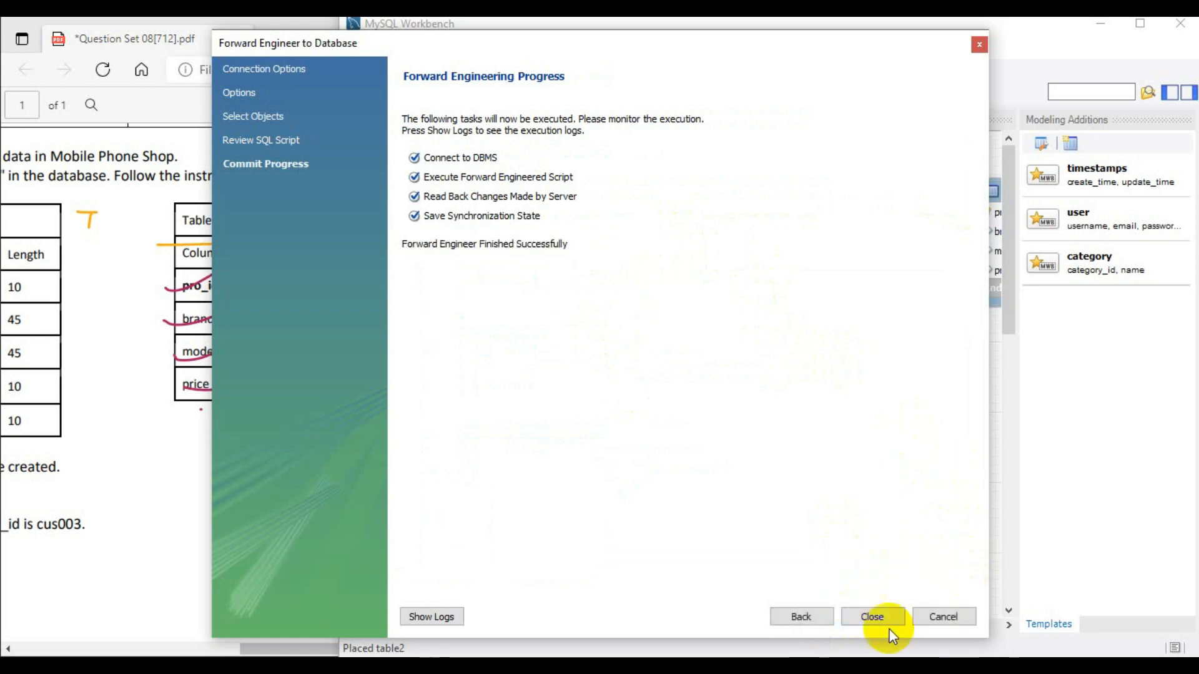
click(872, 617)
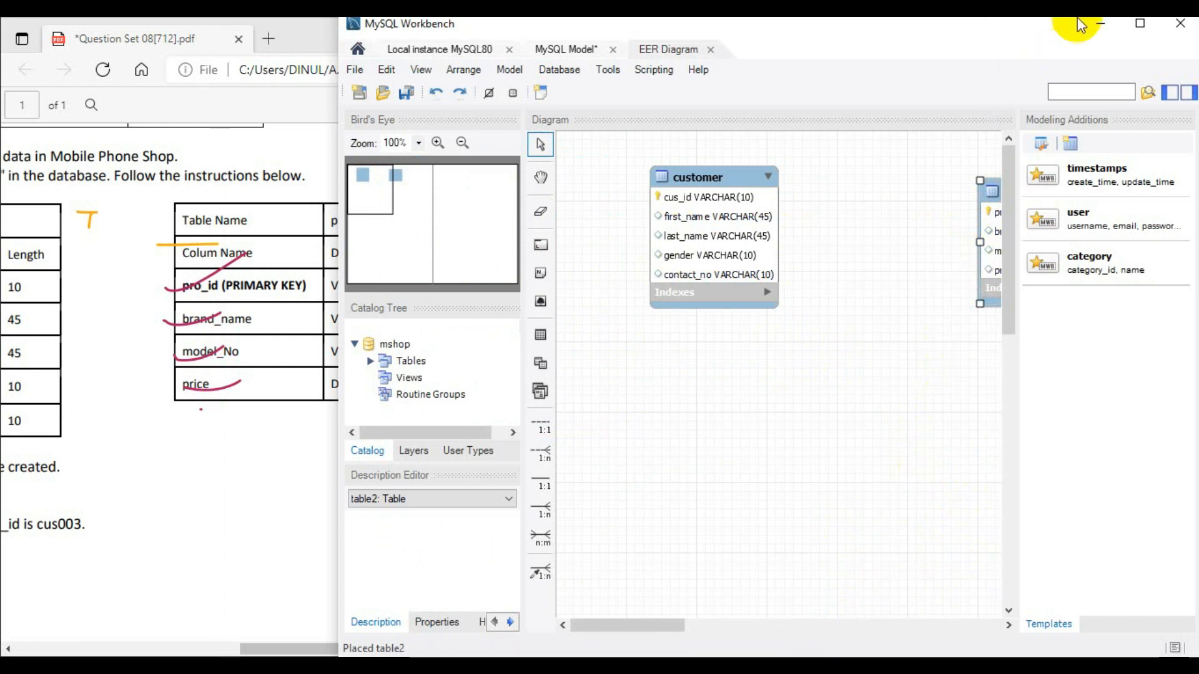
click(1100, 24)
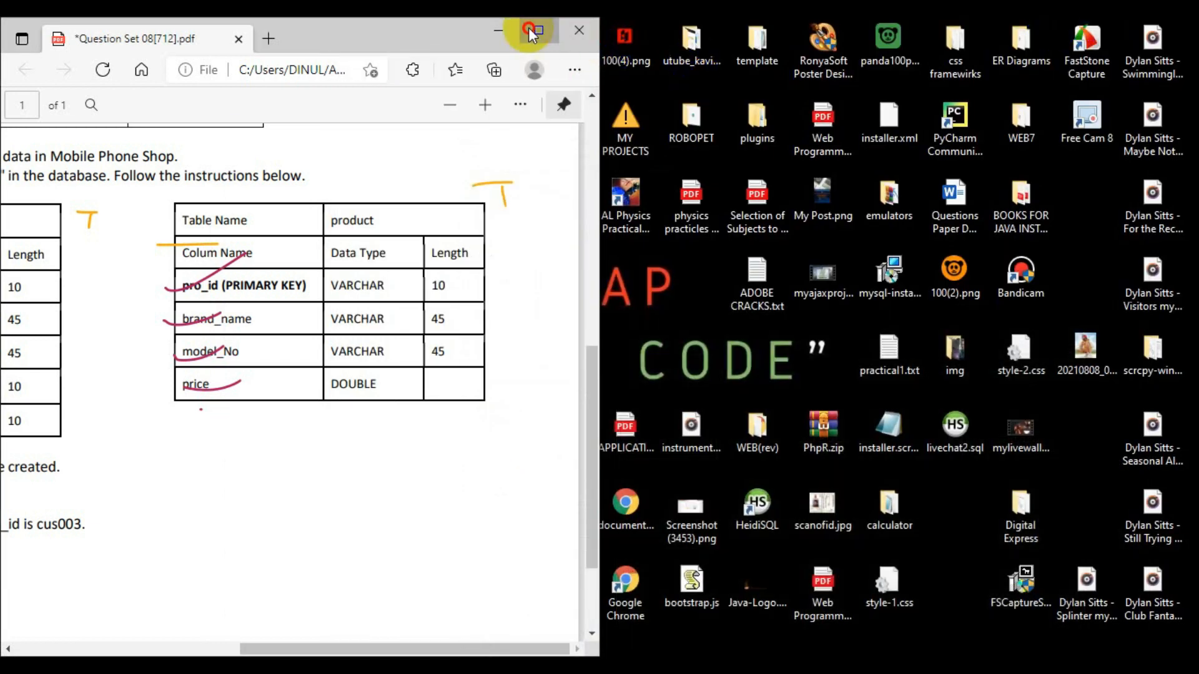
- Switch to HeidiSQL, refresh the database list and look through it for the mshop database
click(531, 30)
click(882, 666)
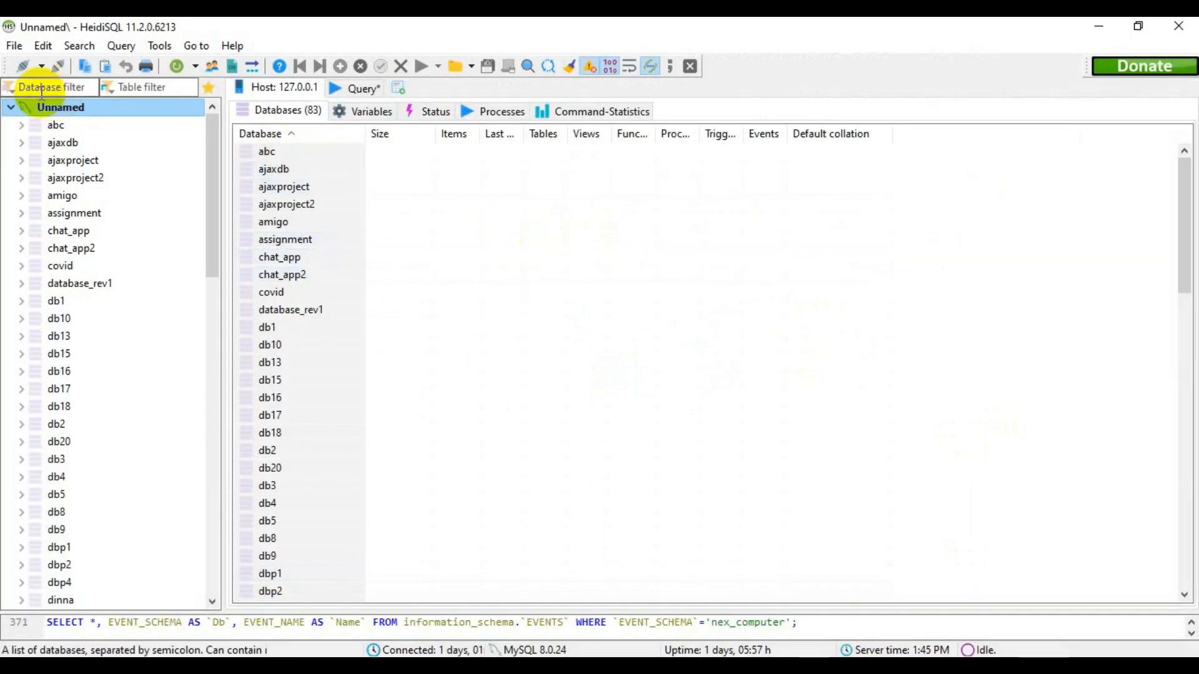
click(174, 68)
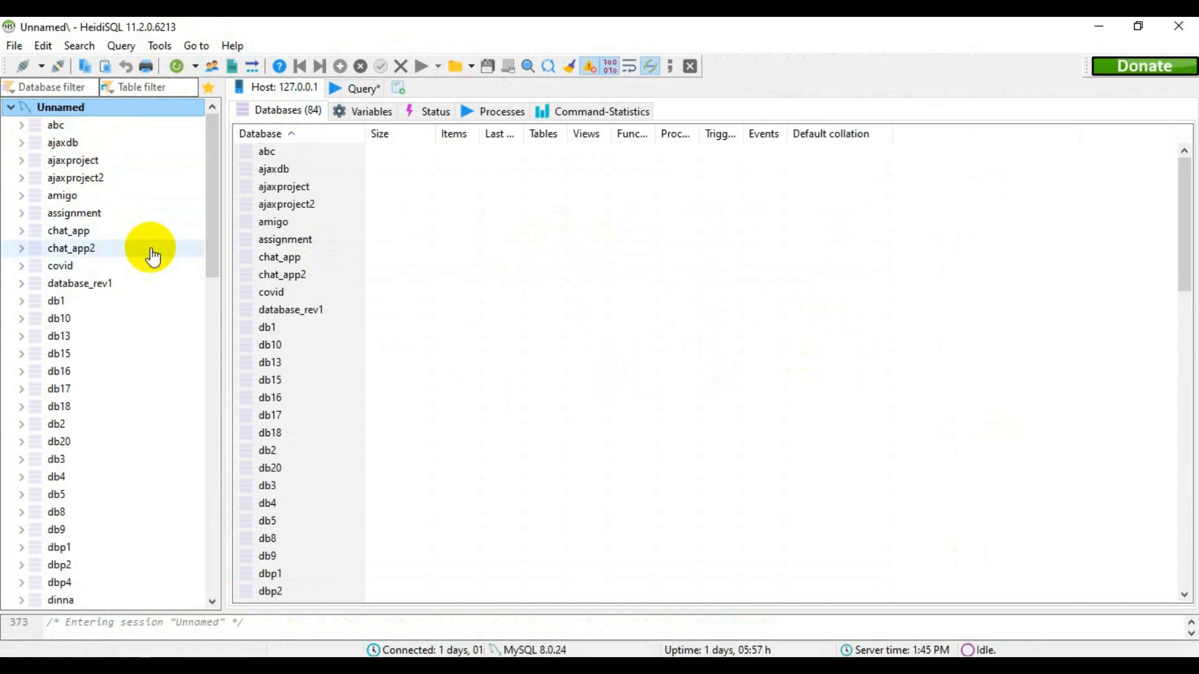
scroll(153, 256, down, 16)
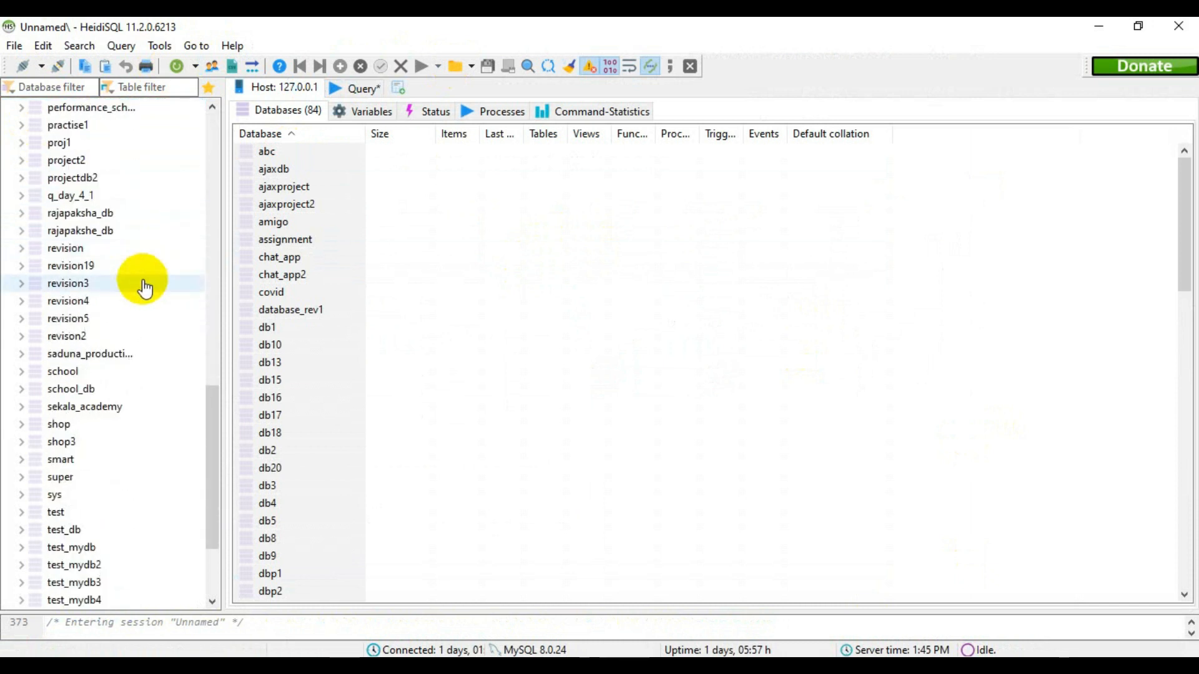
scroll(157, 525, up, 5)
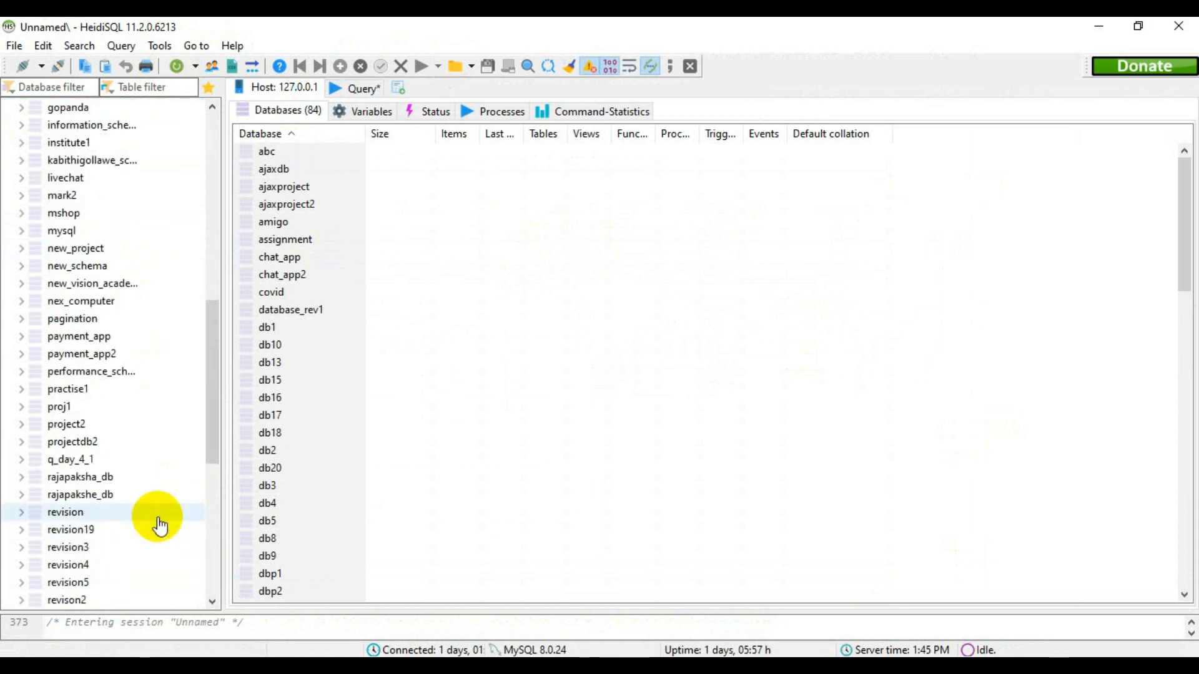
scroll(159, 523, up, 3)
scroll(90, 430, up, 5)
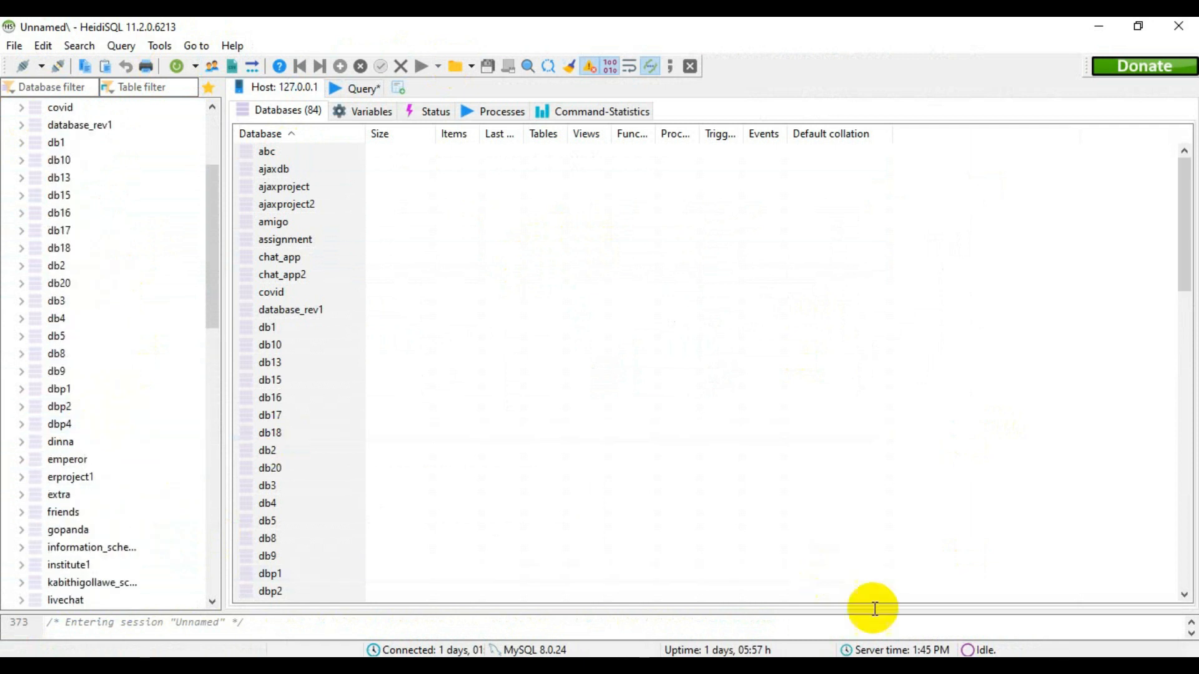
- Check the required database name in the question PDF and return to HeidiSQL
click(635, 668)
scroll(794, 266, up, 6)
scroll(625, 368, down, 4)
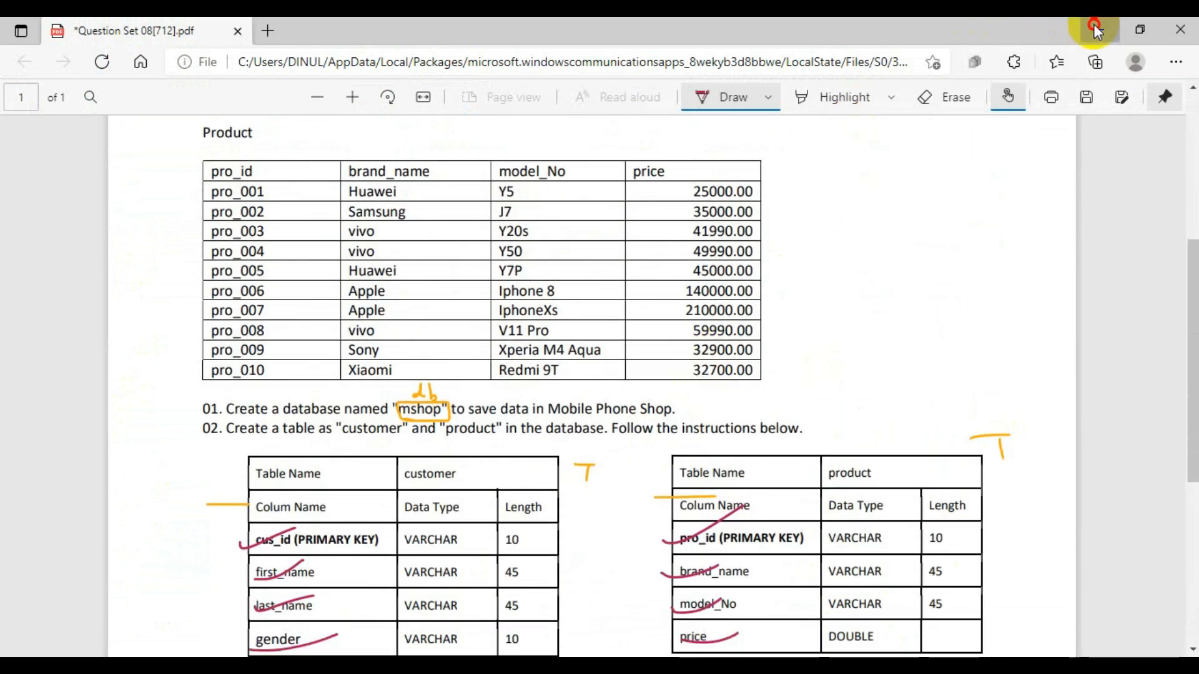
click(1099, 29)
- Expand the mshop database and open the data view of its product table
scroll(84, 550, down, 4)
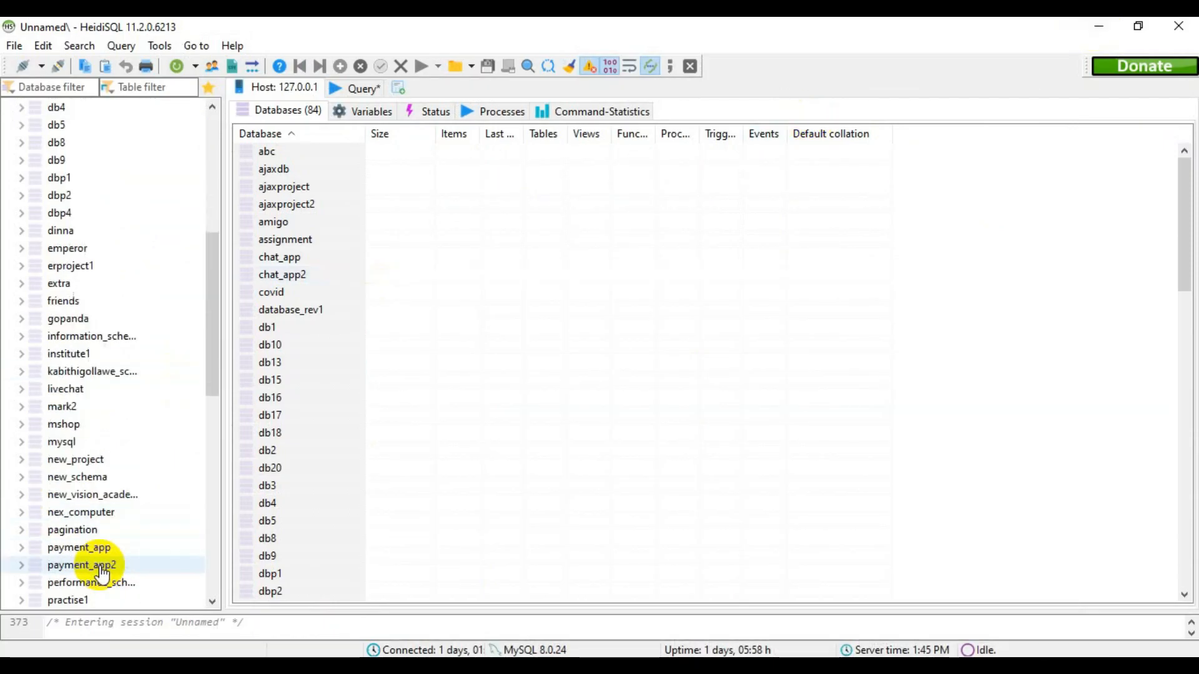
click(65, 424)
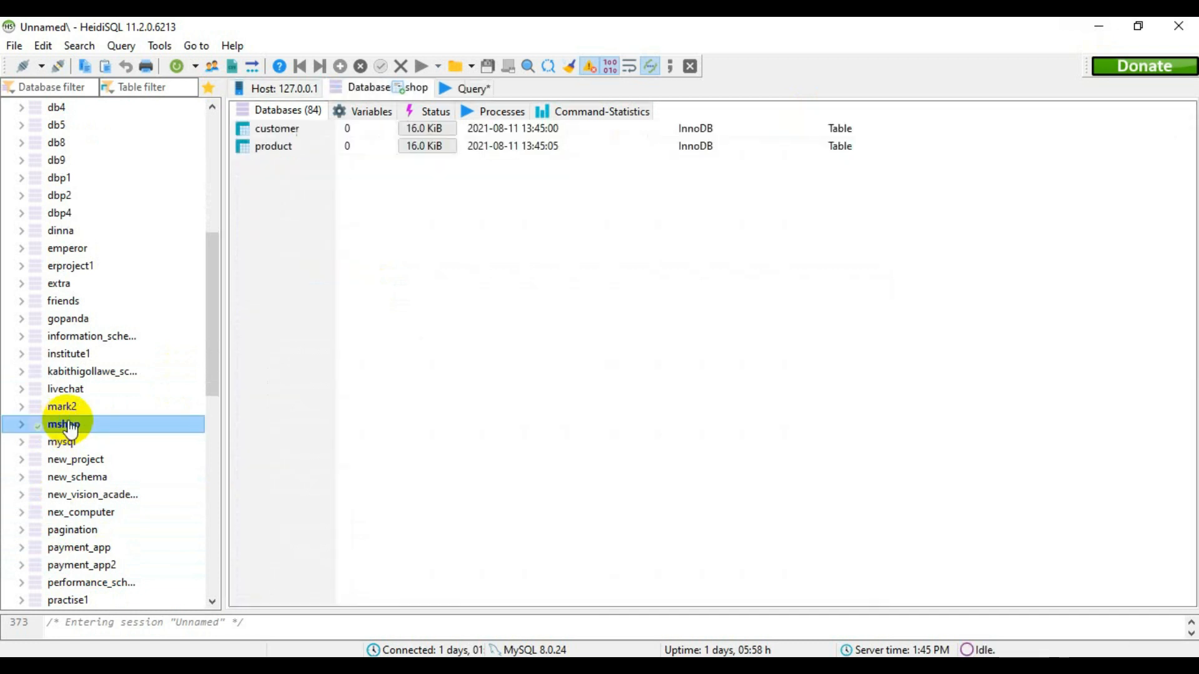
click(22, 425)
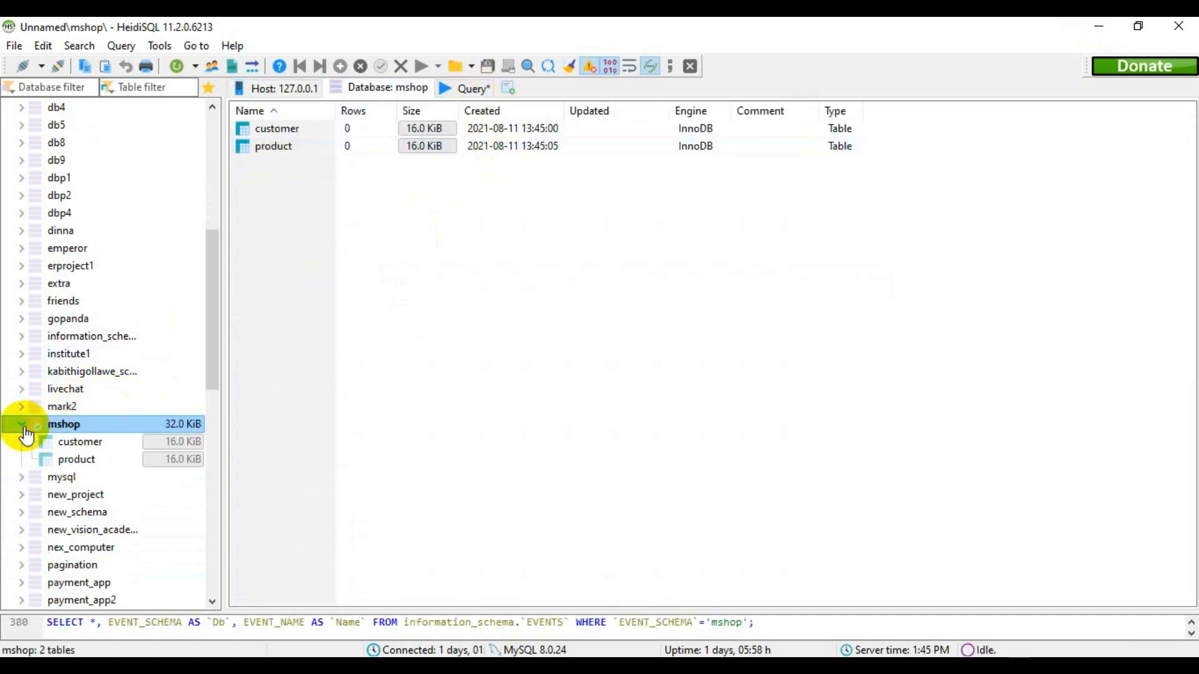
click(108, 464)
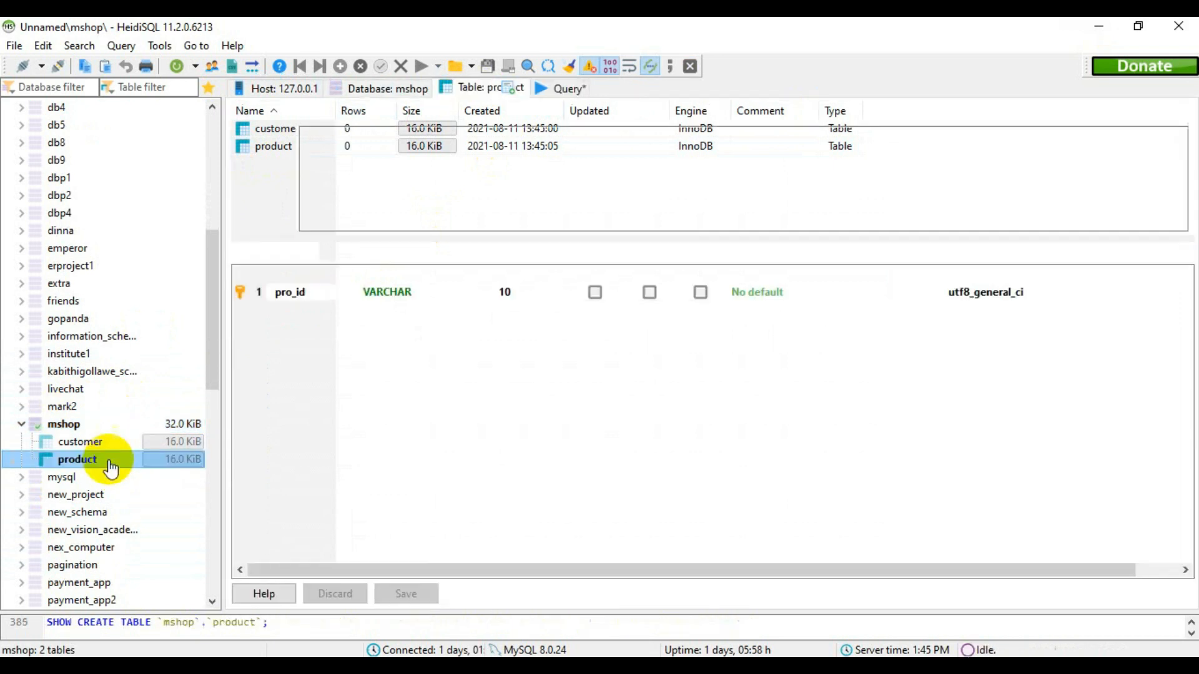
click(557, 90)
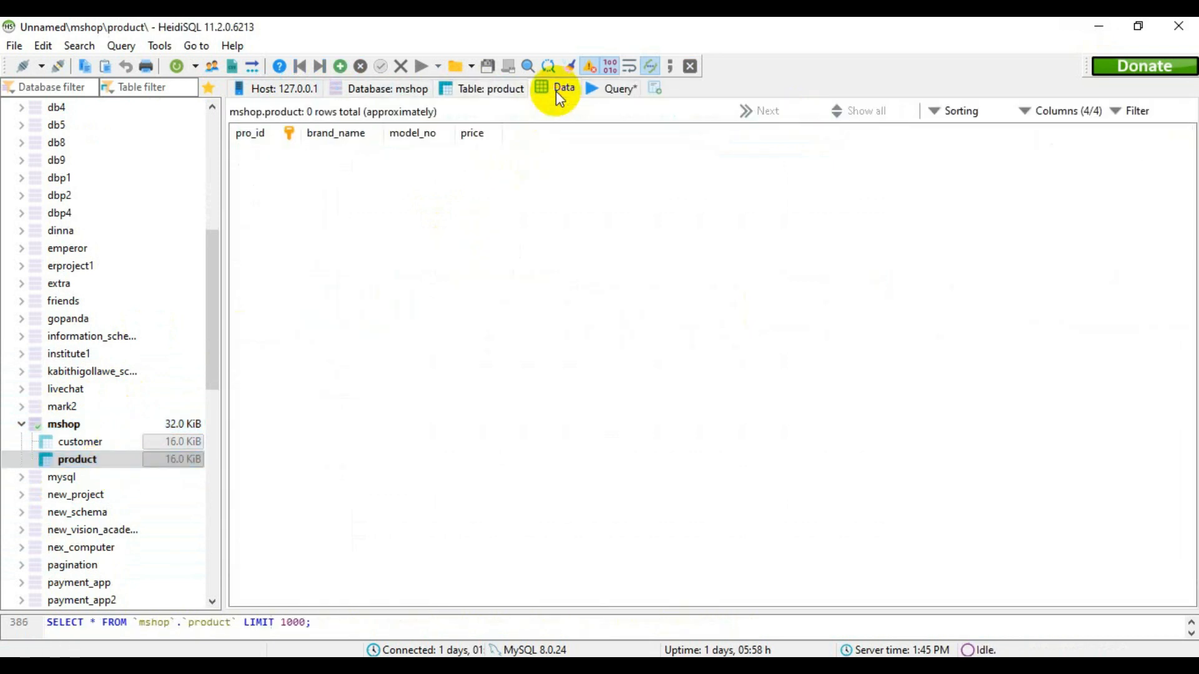
- Arrange HeidiSQL and the question PDF side by side and bring the PDF's Product data table into view
click(1139, 25)
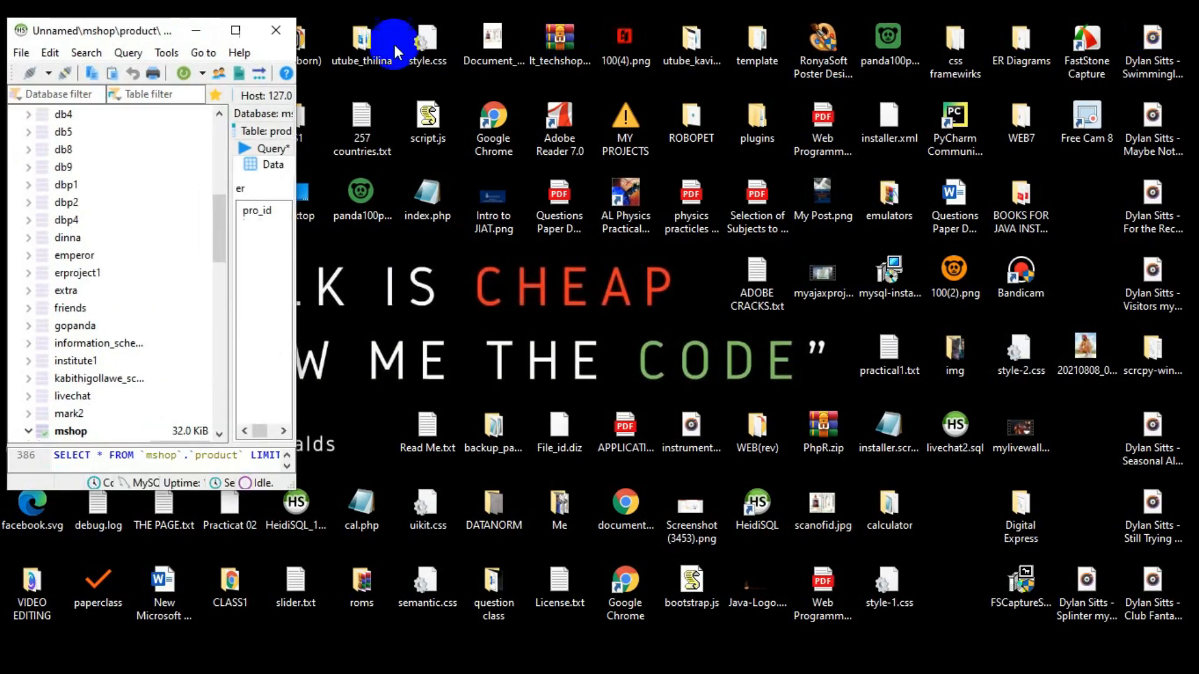
drag(134, 30, 2, 222)
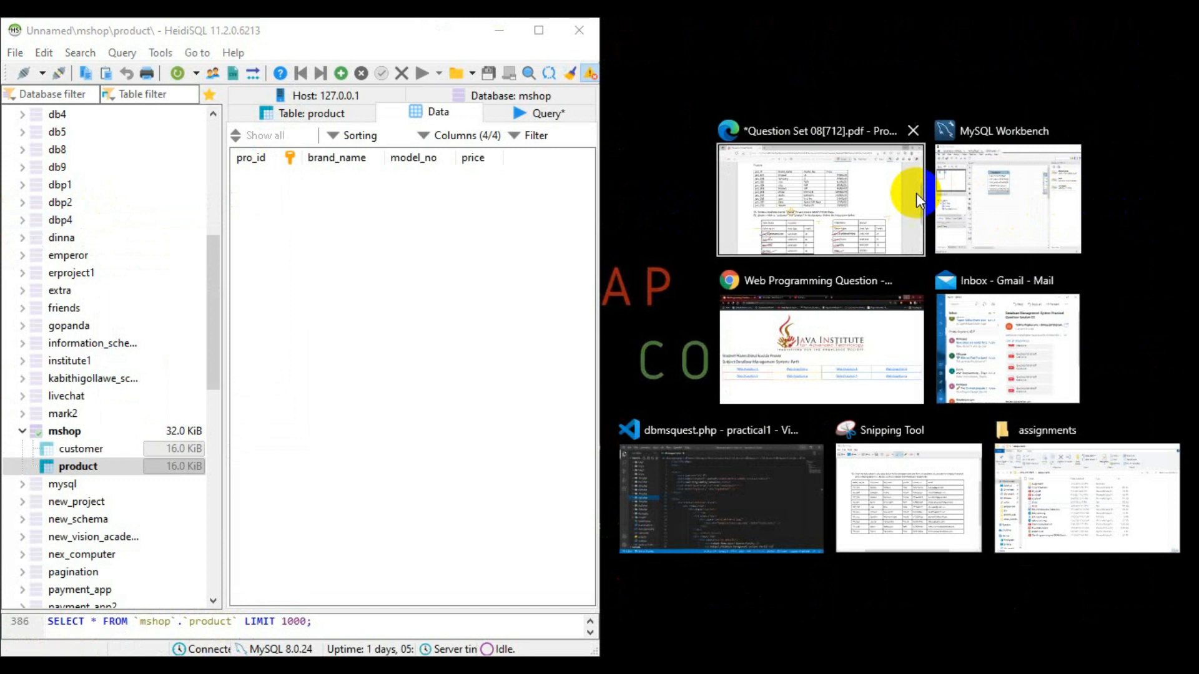
click(916, 193)
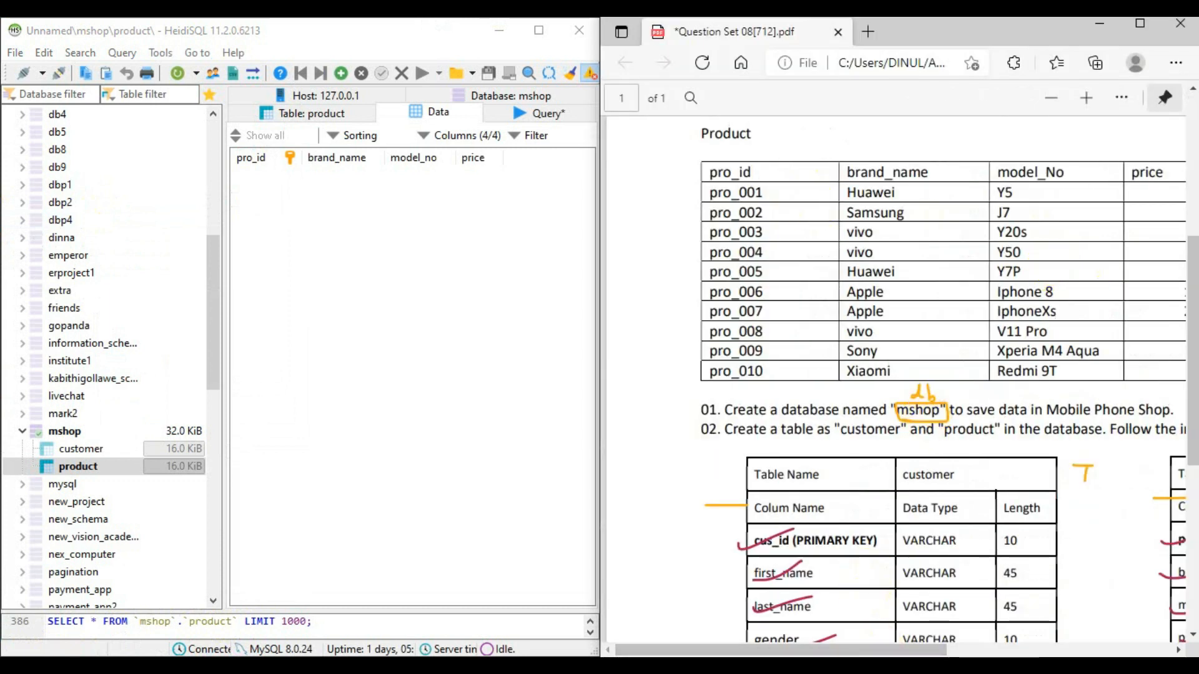
drag(837, 652, 880, 654)
scroll(1018, 428, up, 5)
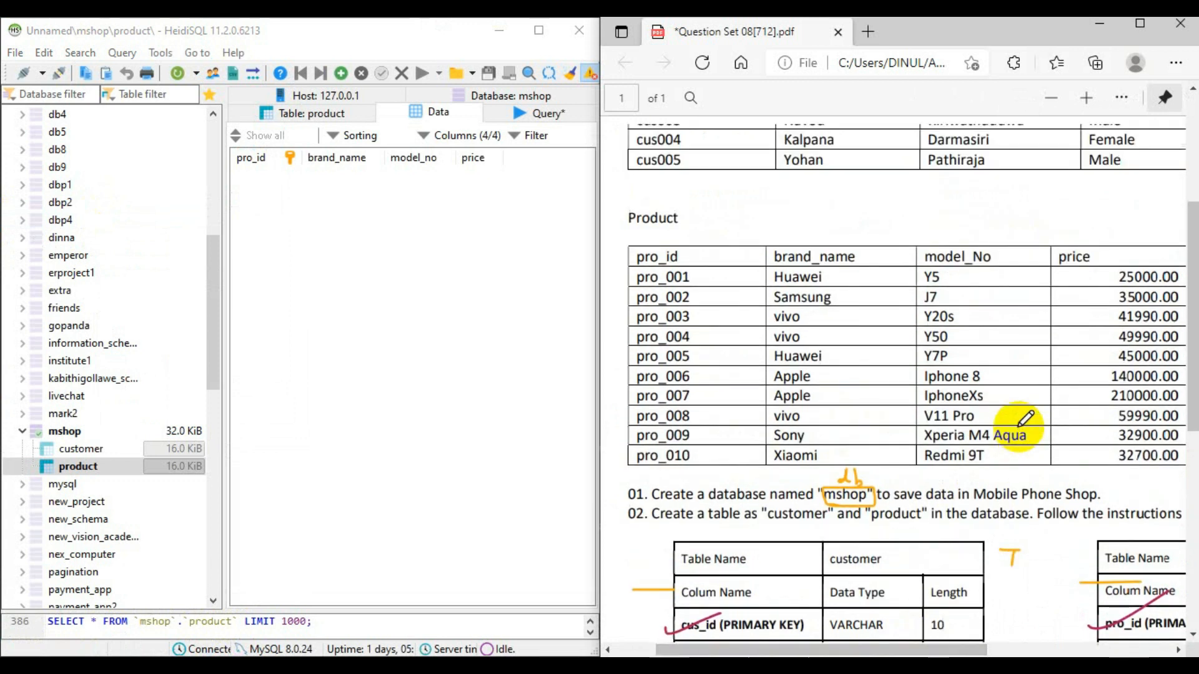
- Bring the PDF's full Product table into view and insert a row in the product table with pro_id pro_001
scroll(1025, 419, down, 4)
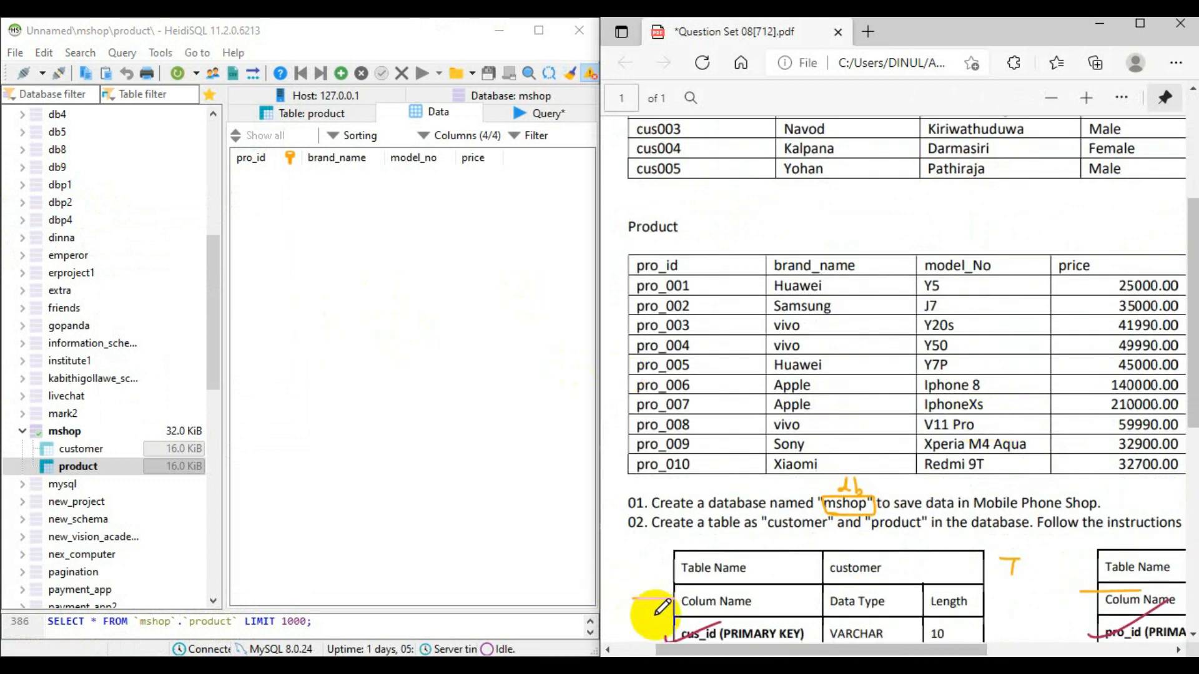
drag(754, 653, 761, 653)
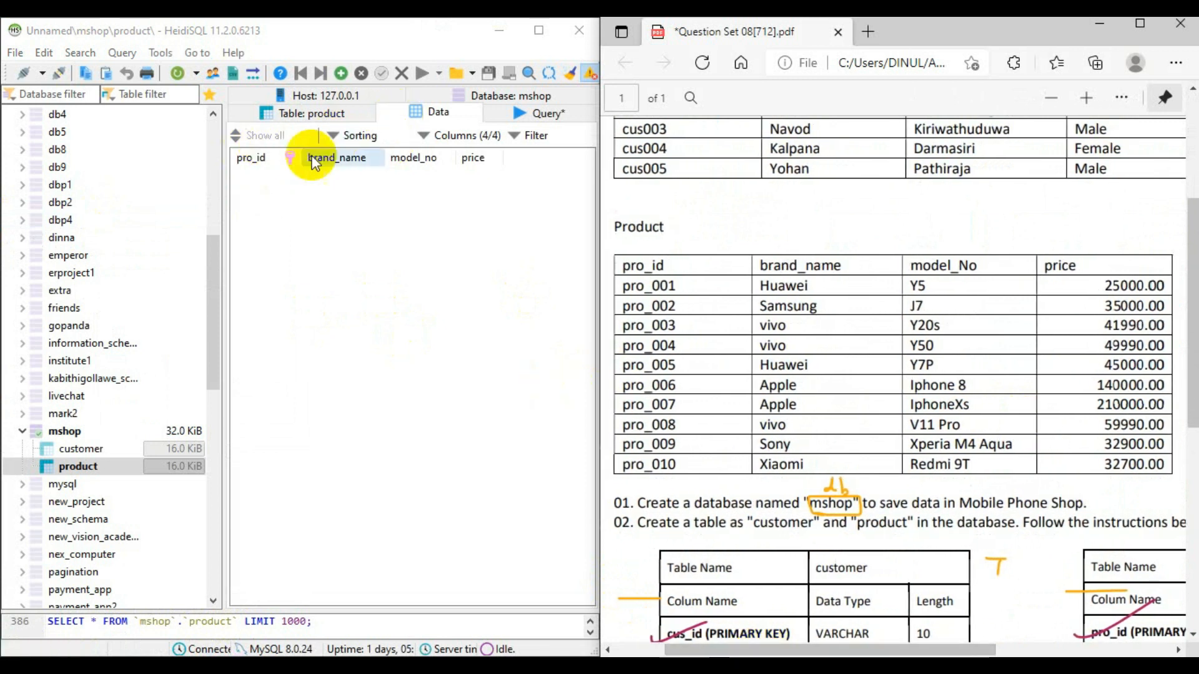
click(332, 73)
click(272, 180)
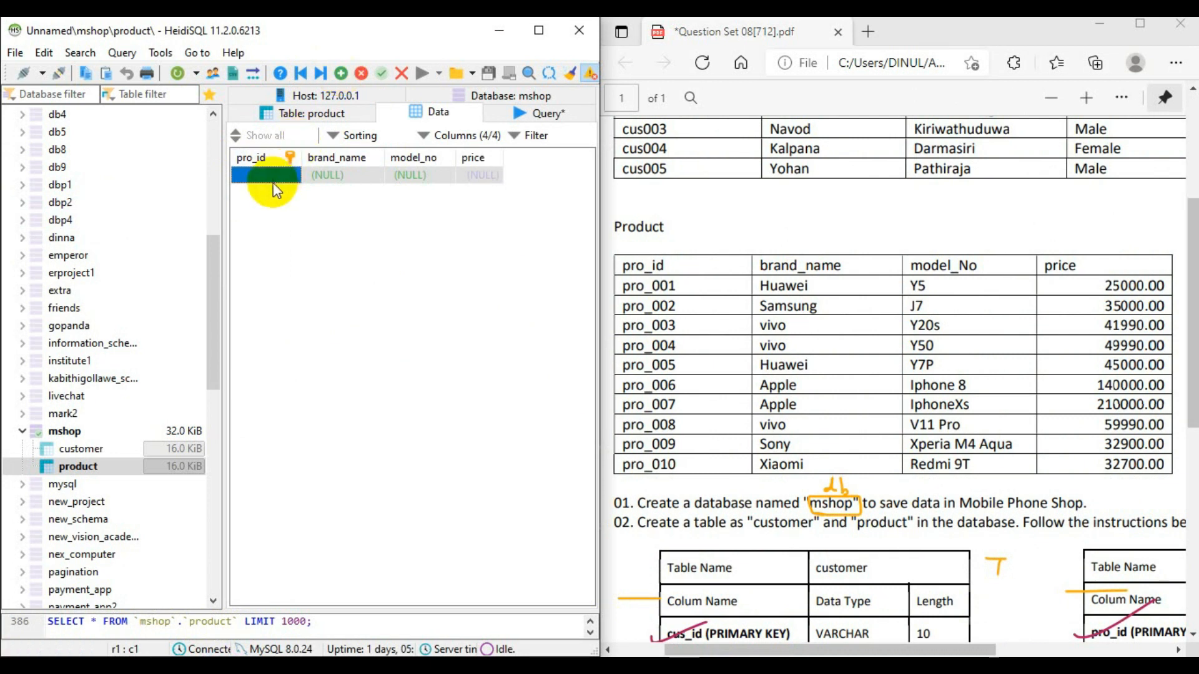
click(277, 173)
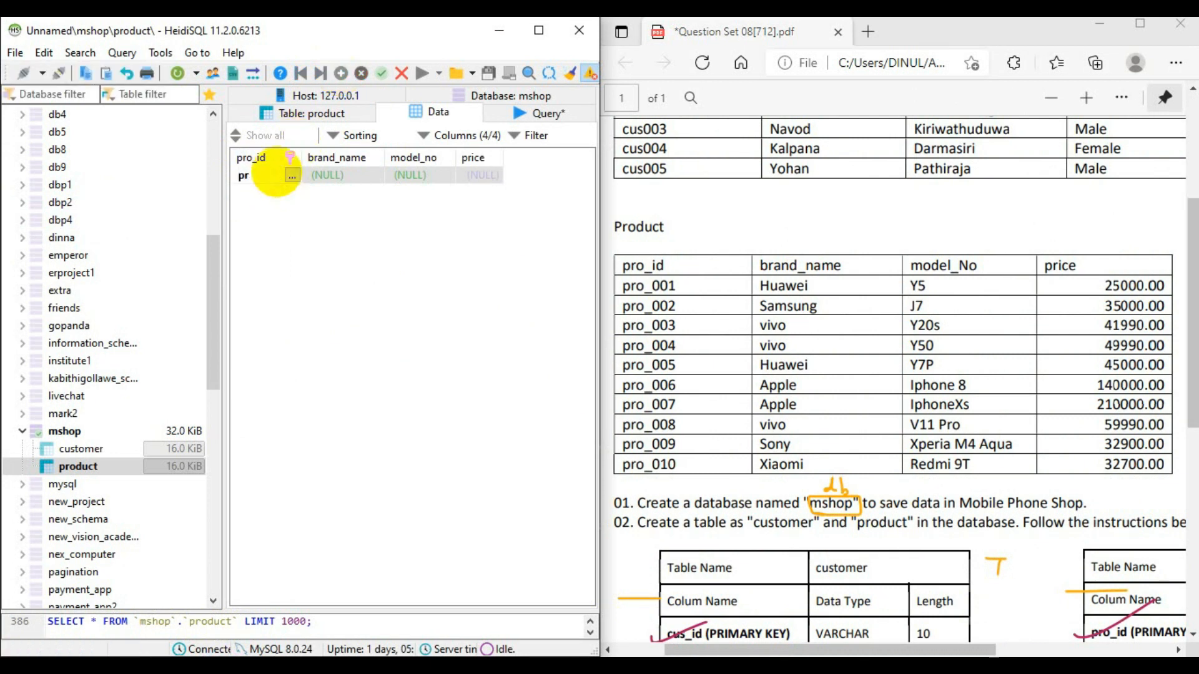
text(pro_id)
text(pro)
text(_001)
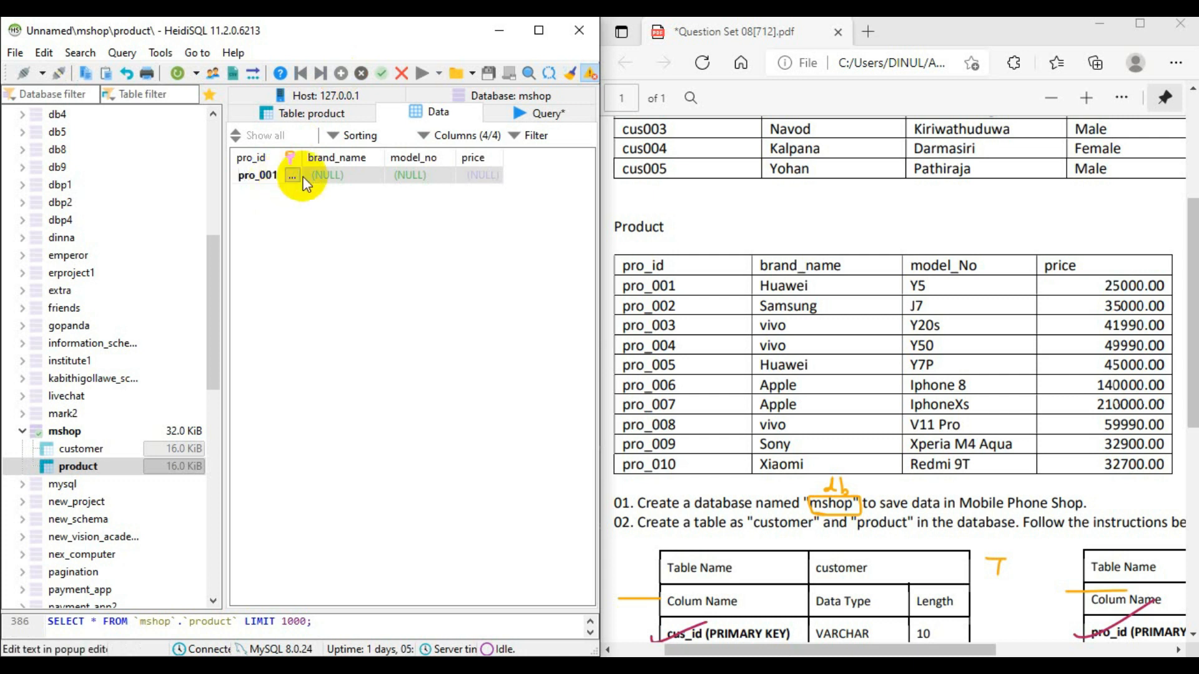
- Fill the pro_001 row with brand_name Huawei, model_no Y5 and price 25000, and save the row
double_click(349, 173)
text(Huawei)
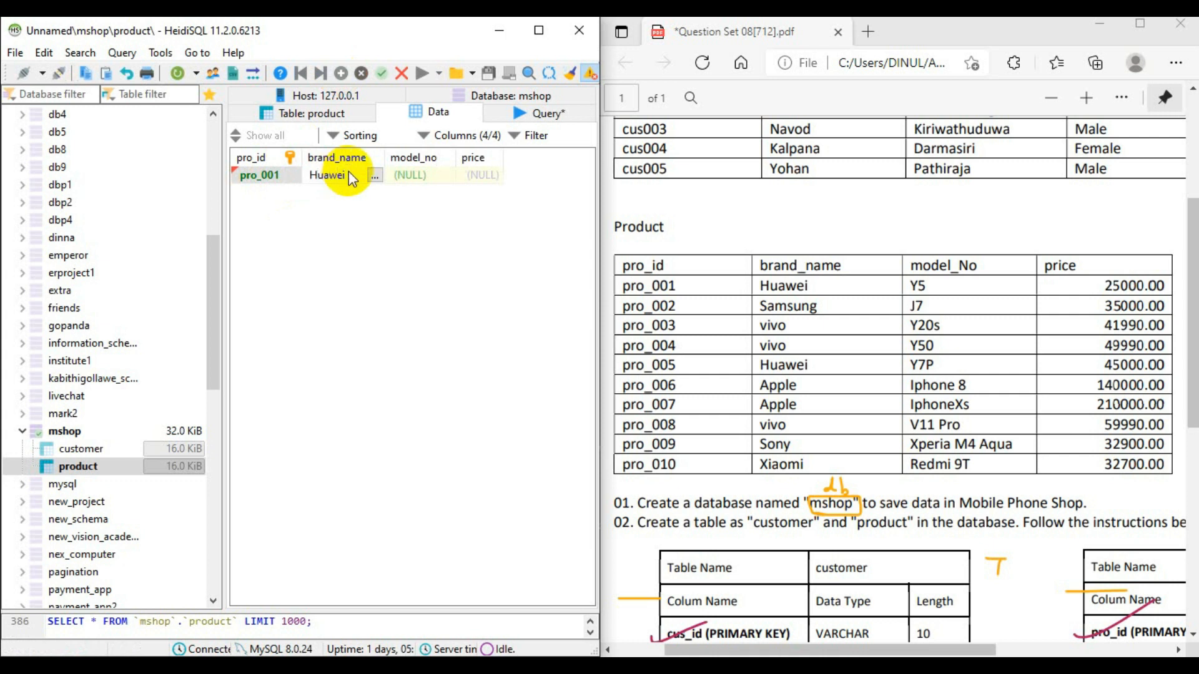
double_click(416, 173)
text(Y5)
double_click(496, 170)
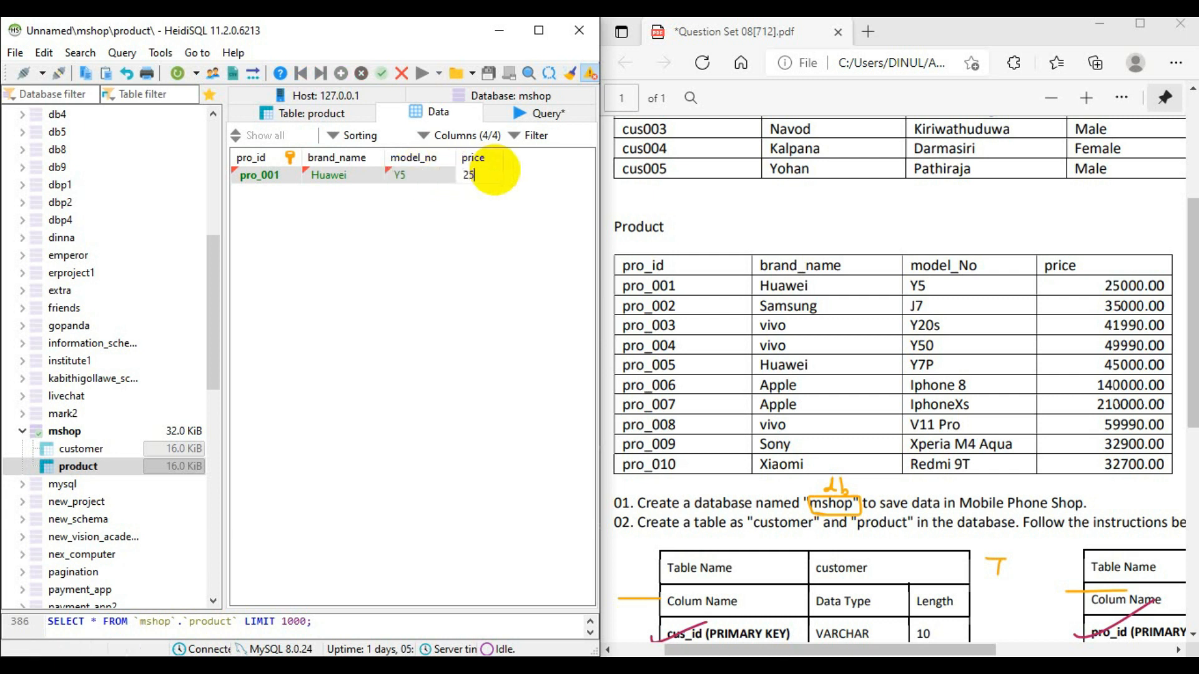
text(25000)
click(490, 214)
- Insert a second product row with pro_id pro_002 and brand_name Samsung
click(341, 73)
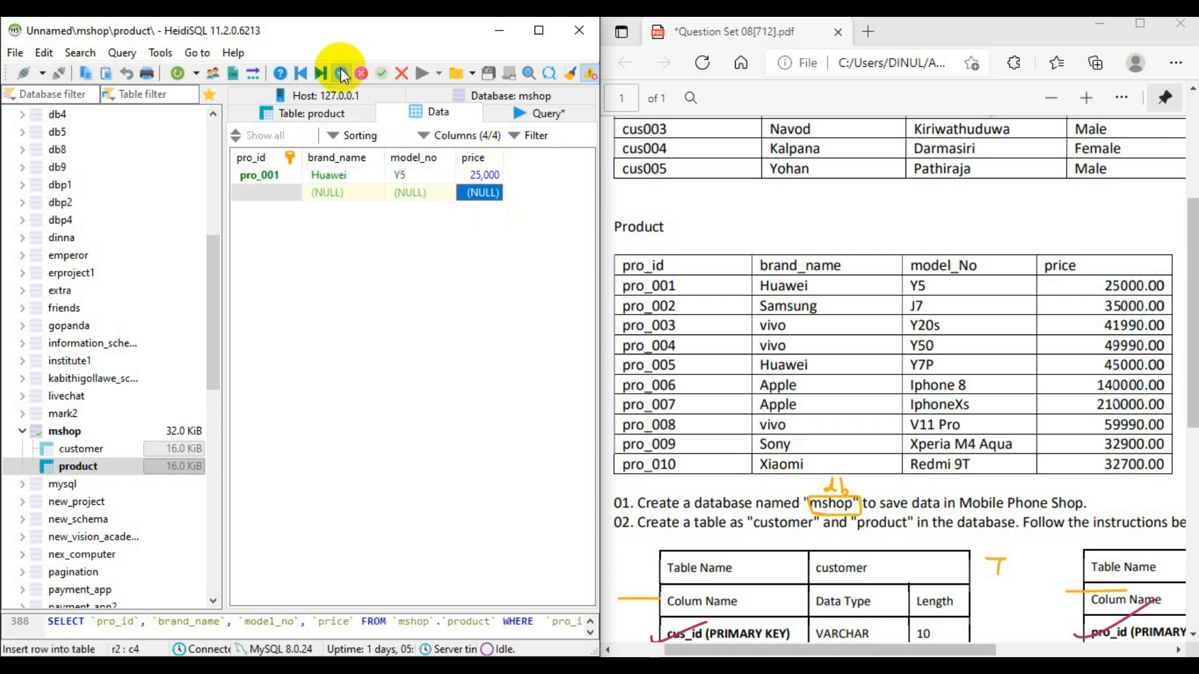
click(268, 192)
click(272, 193)
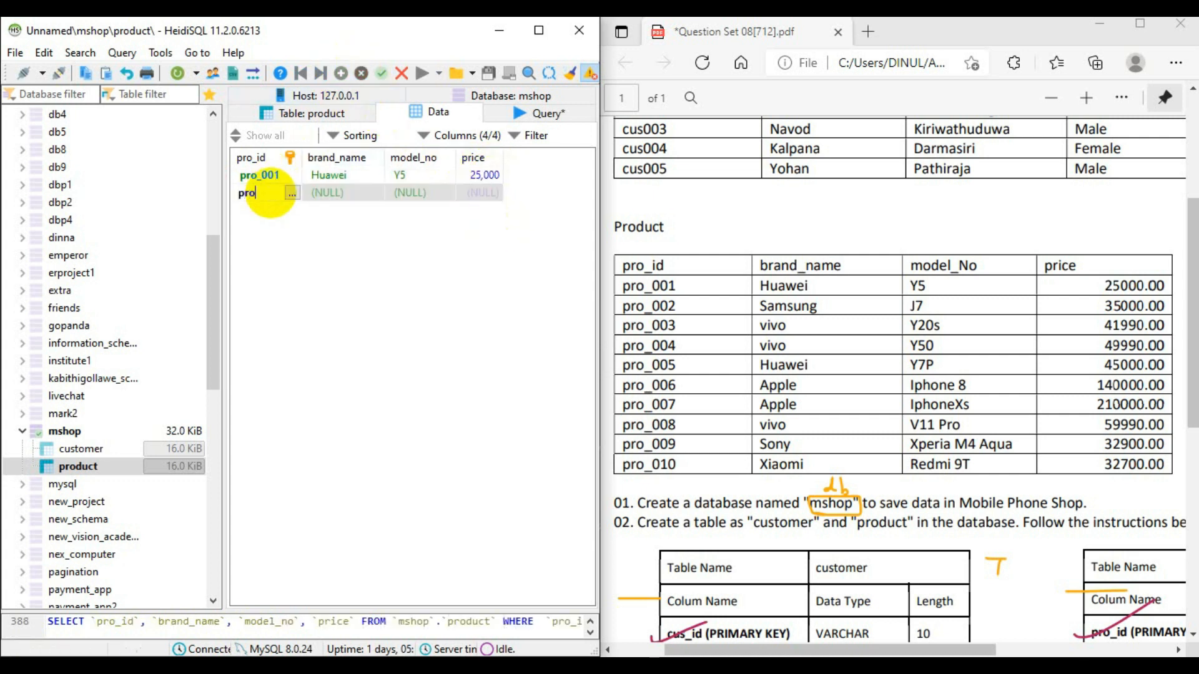
text(pro_002)
click(339, 194)
click(336, 191)
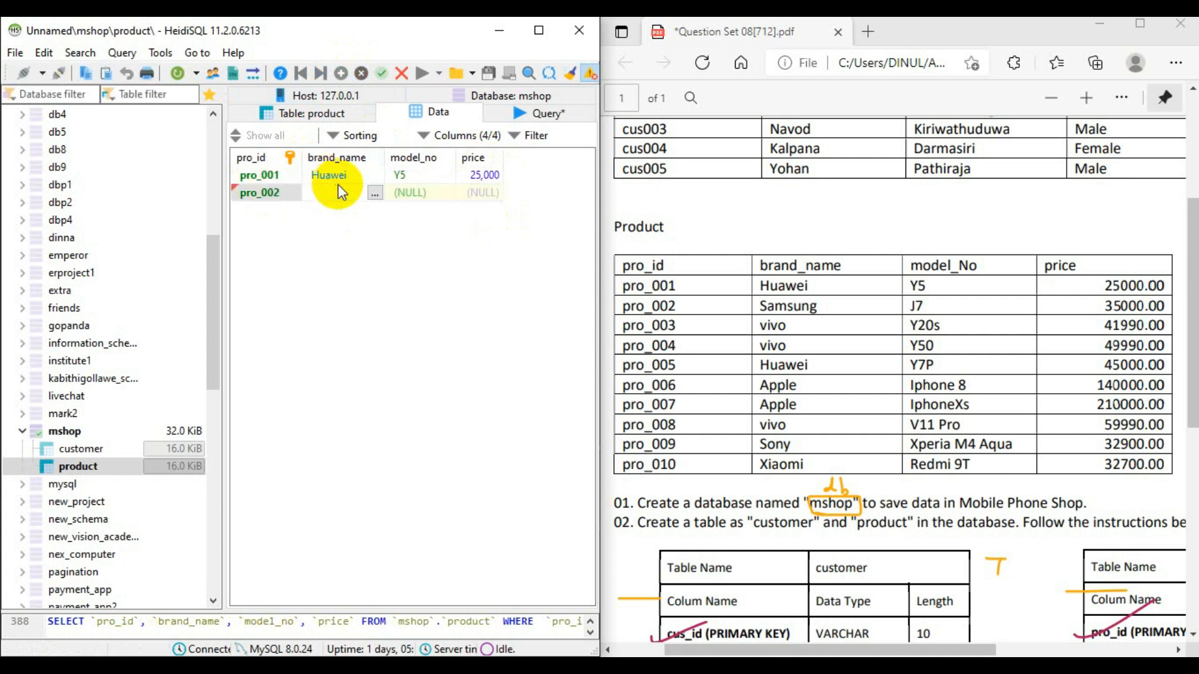
text(Samsung)
- Complete the pro_002 row with model_no J7 and price 35000
click(406, 192)
click(408, 191)
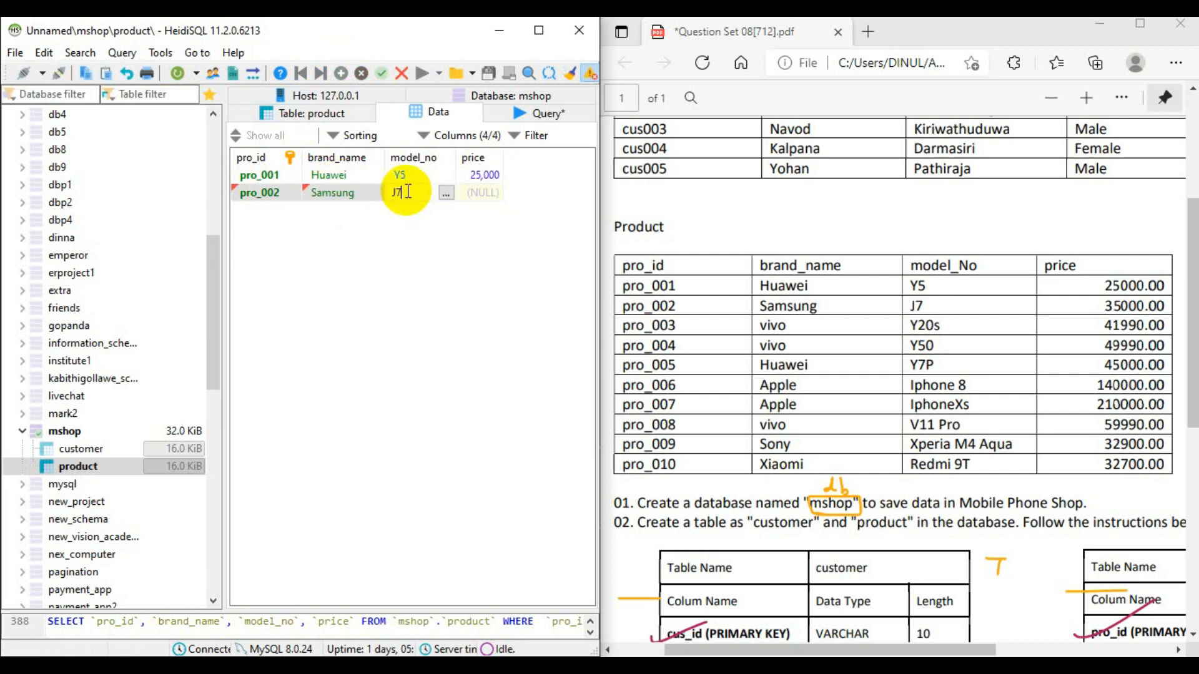
click(474, 186)
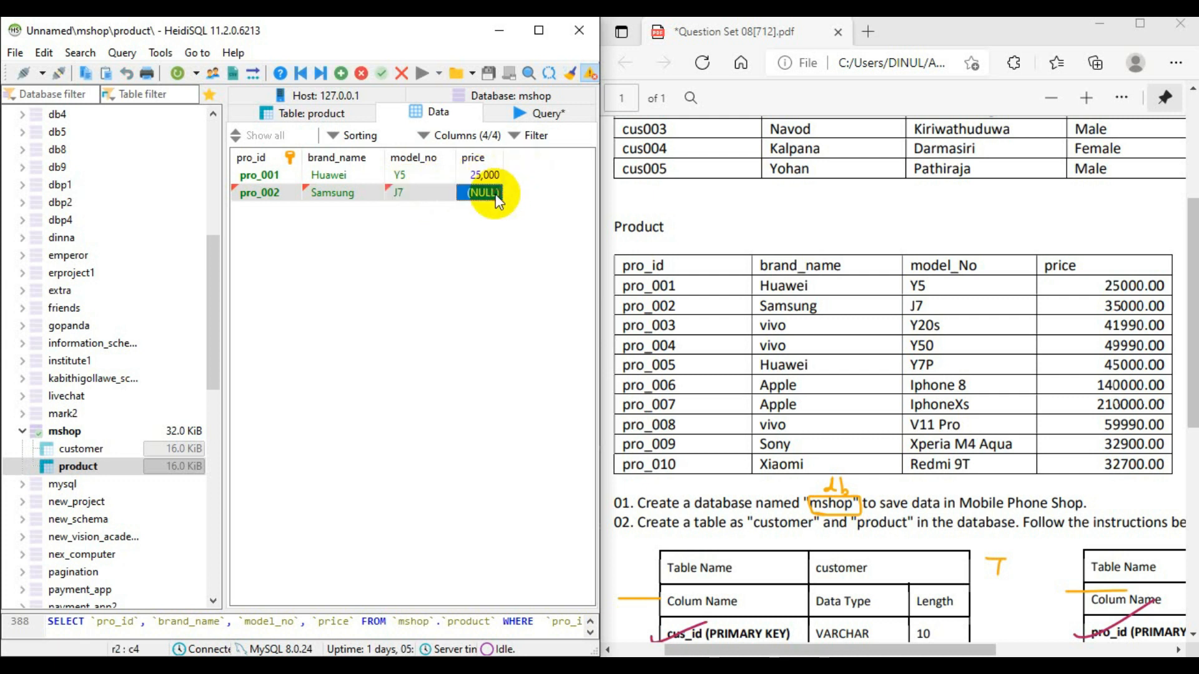
click(496, 194)
text(35,00)
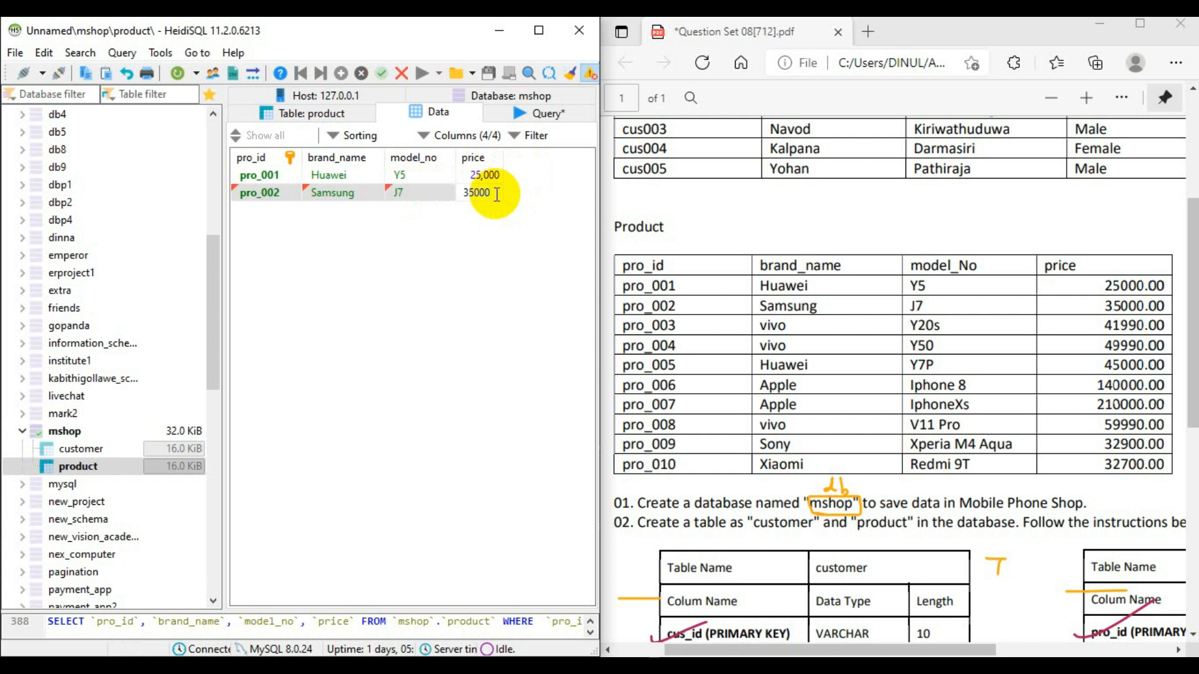
text(0)
key(Return)
- Insert a third product row with pro_id pro_003, brand_name vivo, model_no Y20S and price 41990
click(341, 73)
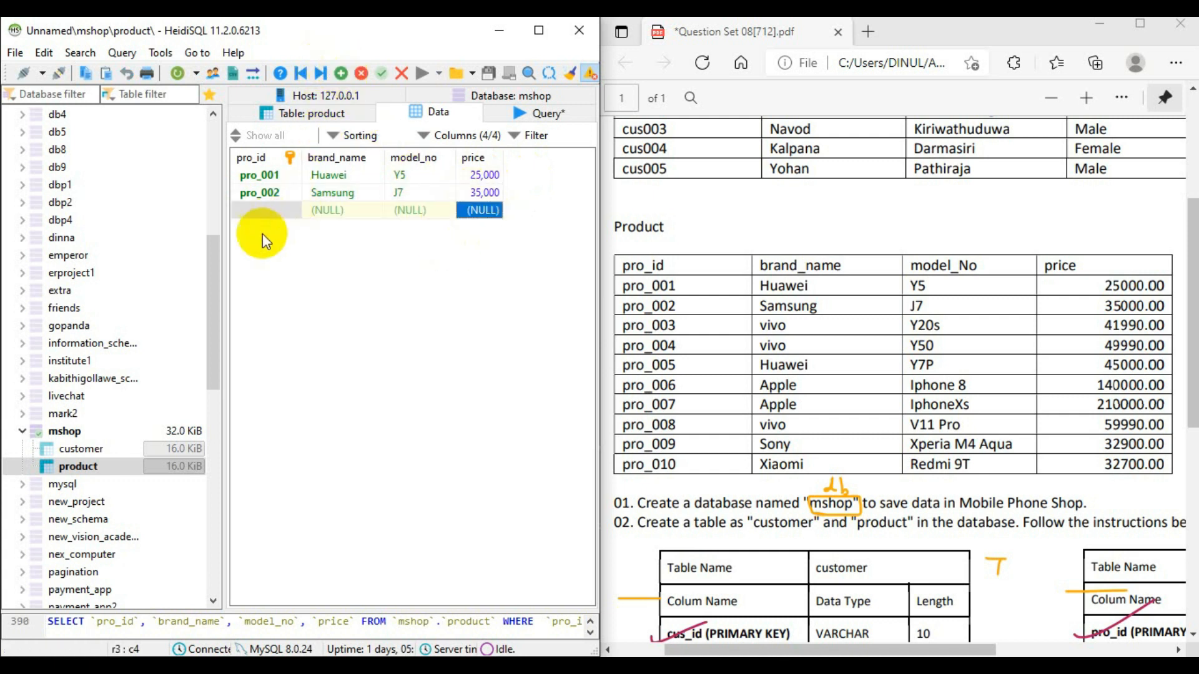
double_click(274, 210)
text(pro_003)
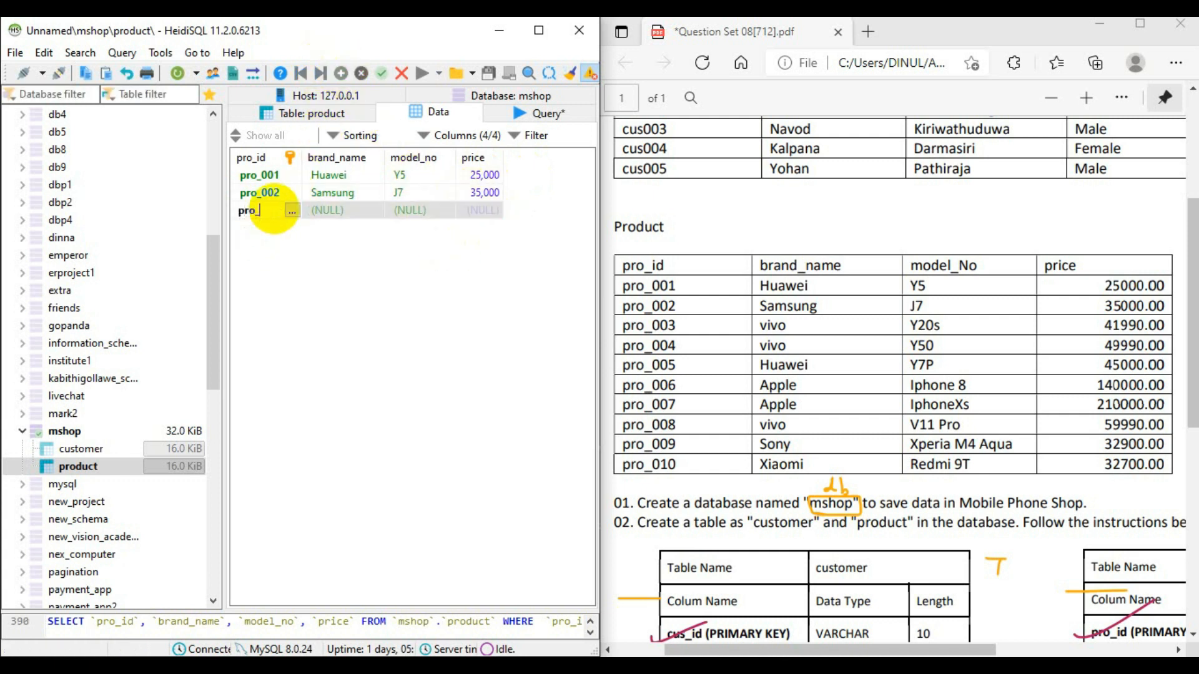
double_click(331, 210)
text(vivo)
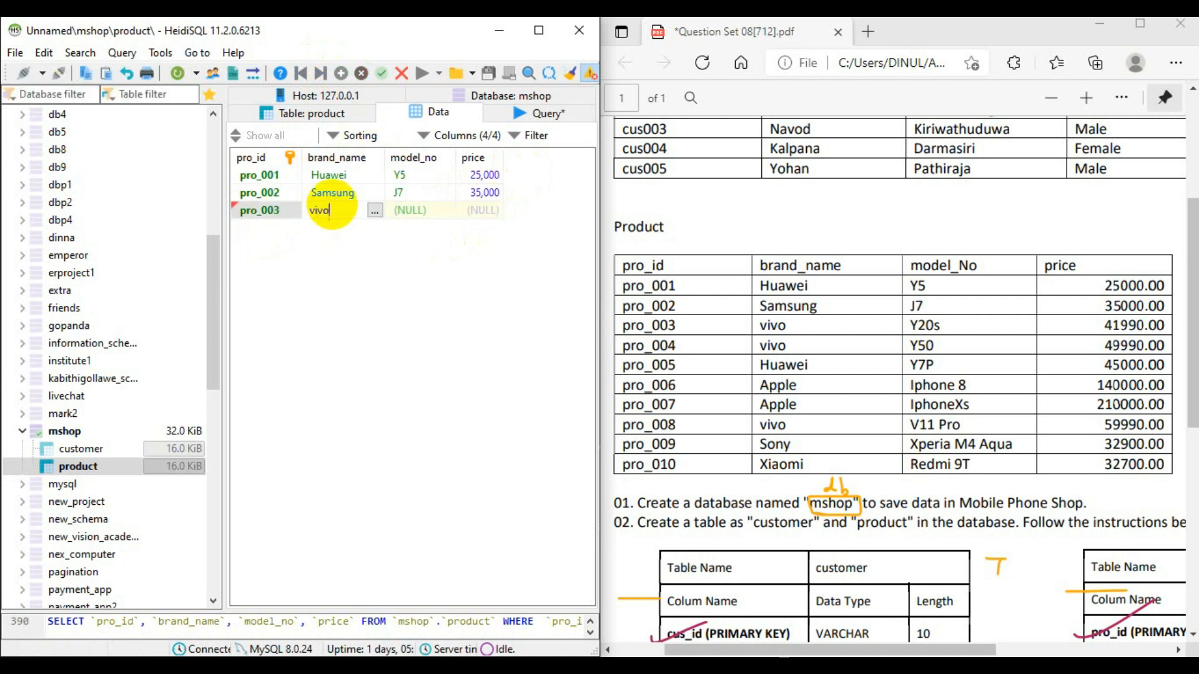
double_click(427, 212)
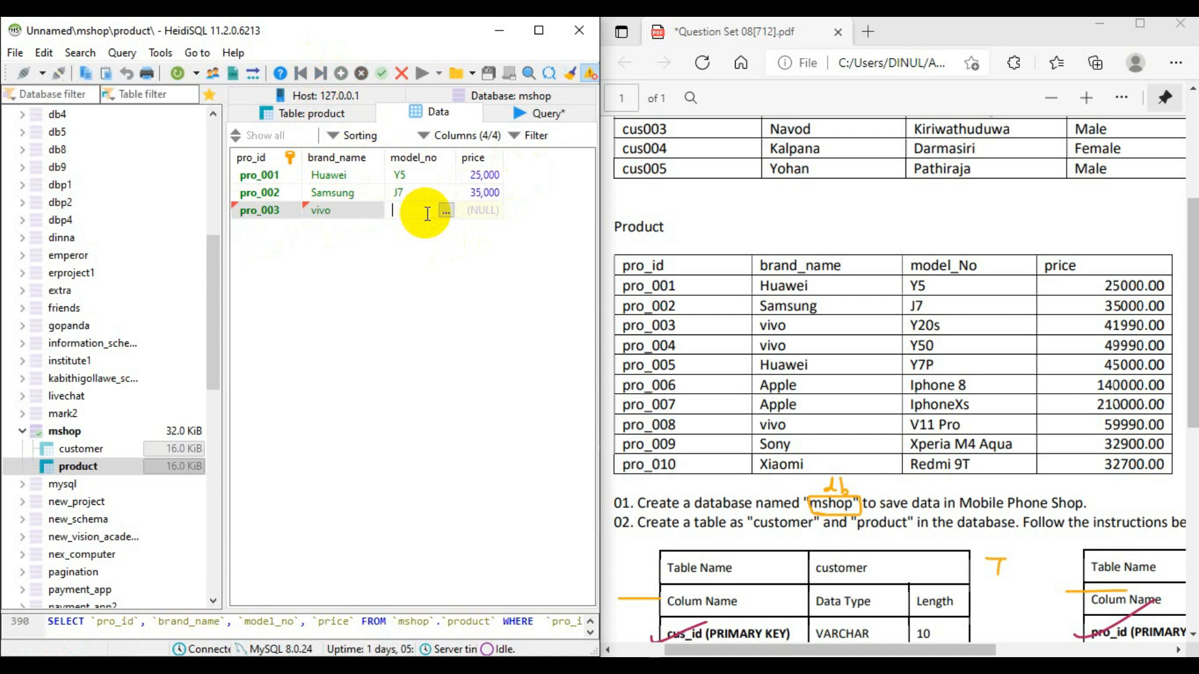
text(Y20S)
double_click(487, 210)
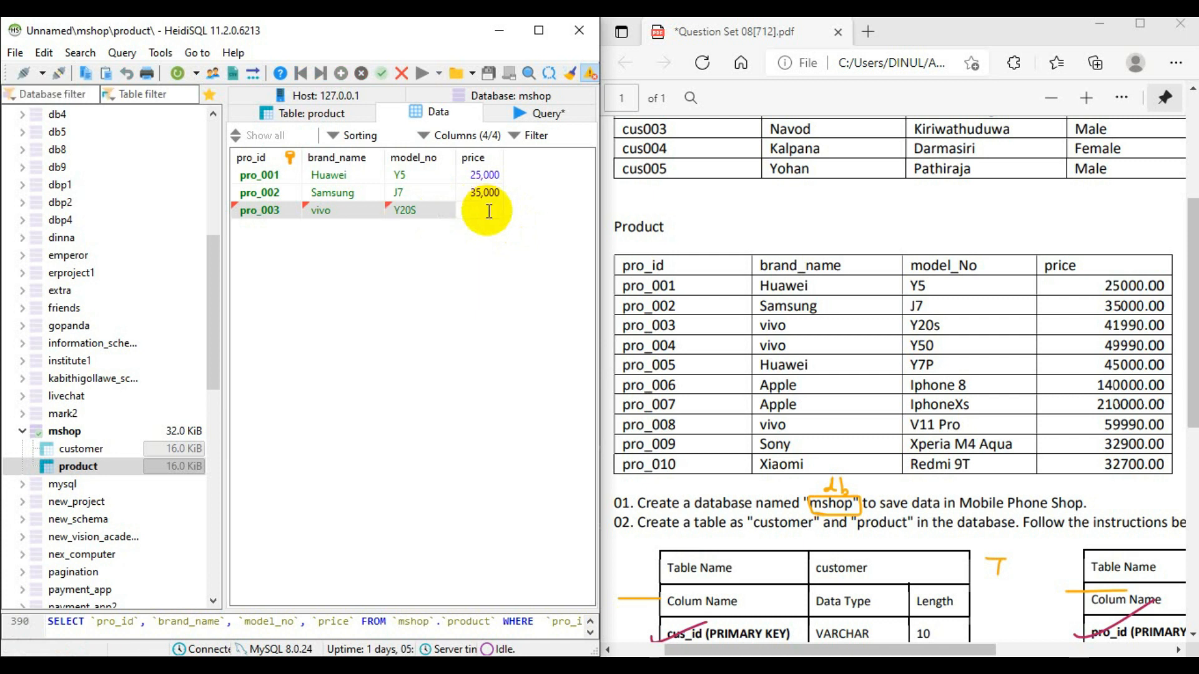
text(41990)
click(473, 252)
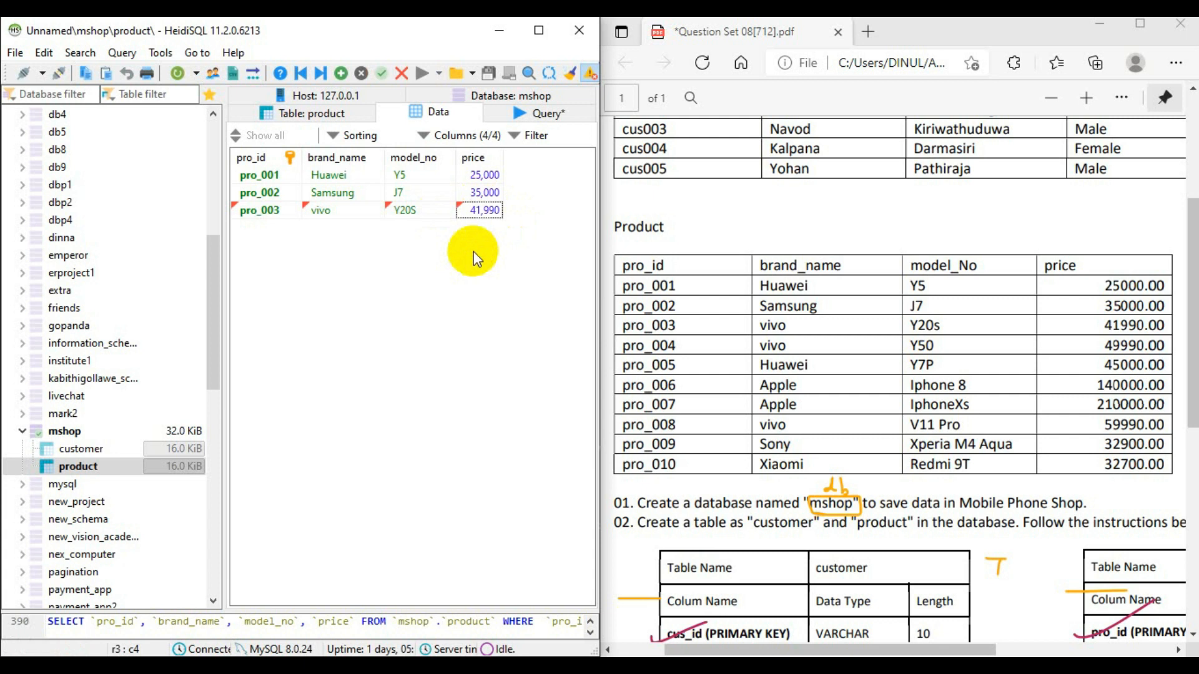
- Insert a fourth product row with pro_id pro_004, brand_name vivo, model_no Y50 and price 4990
click(341, 73)
double_click(266, 227)
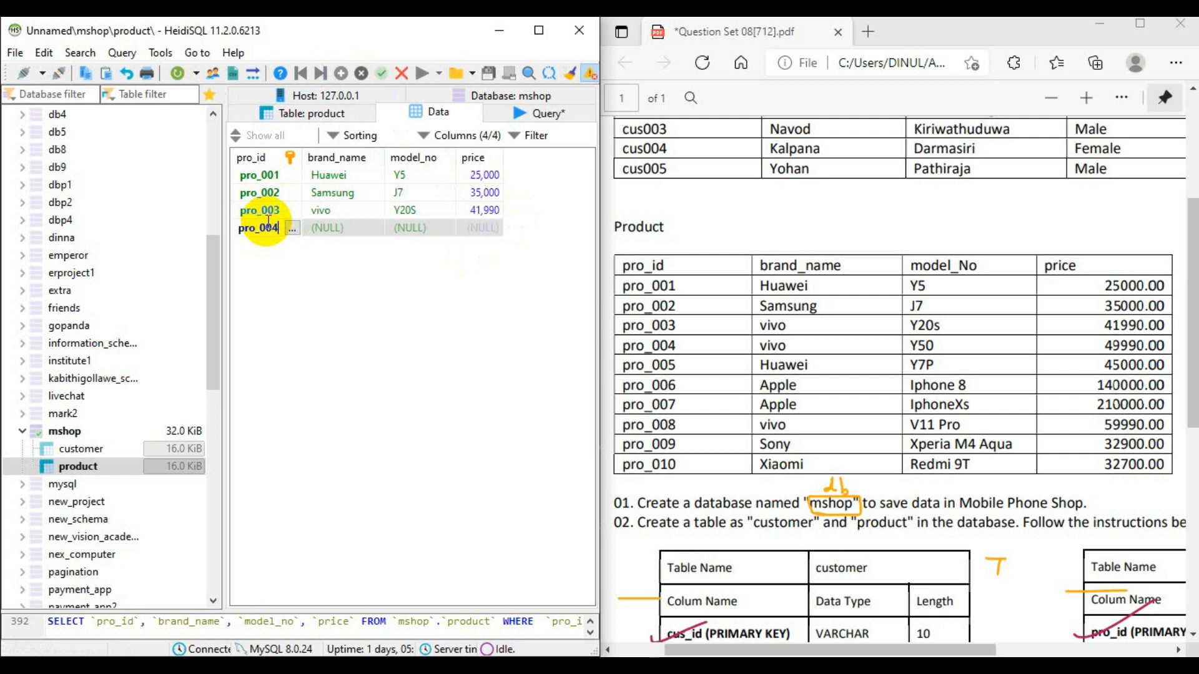
double_click(374, 229)
text(vivo)
double_click(424, 230)
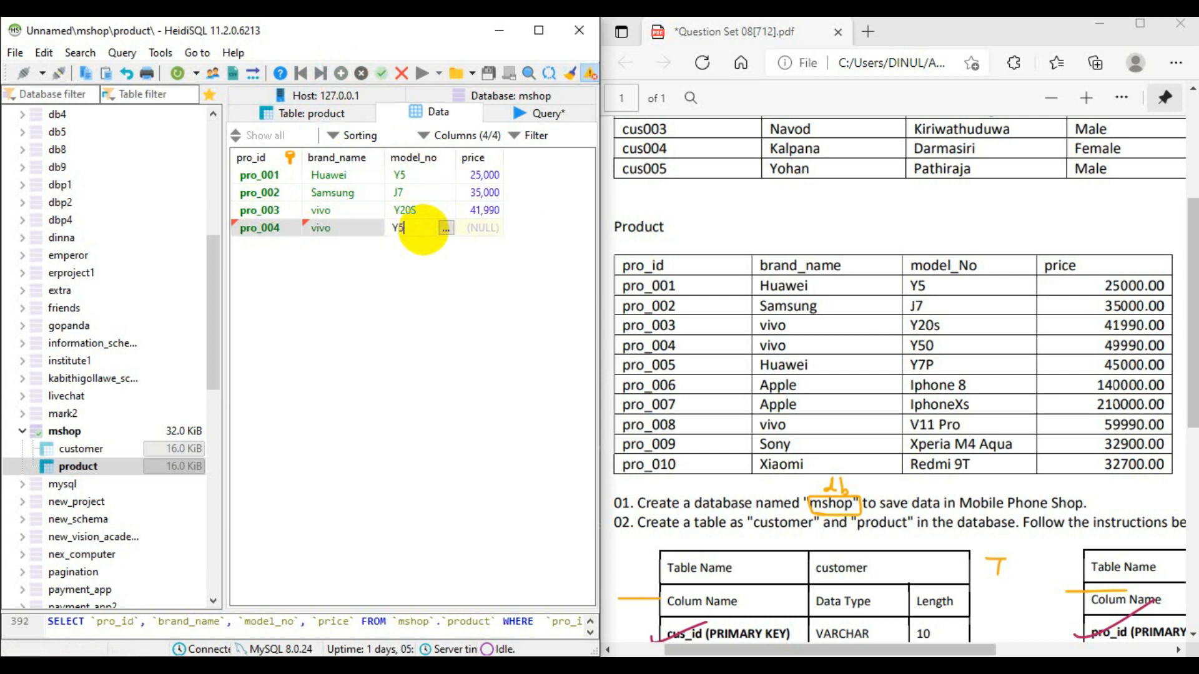
double_click(477, 227)
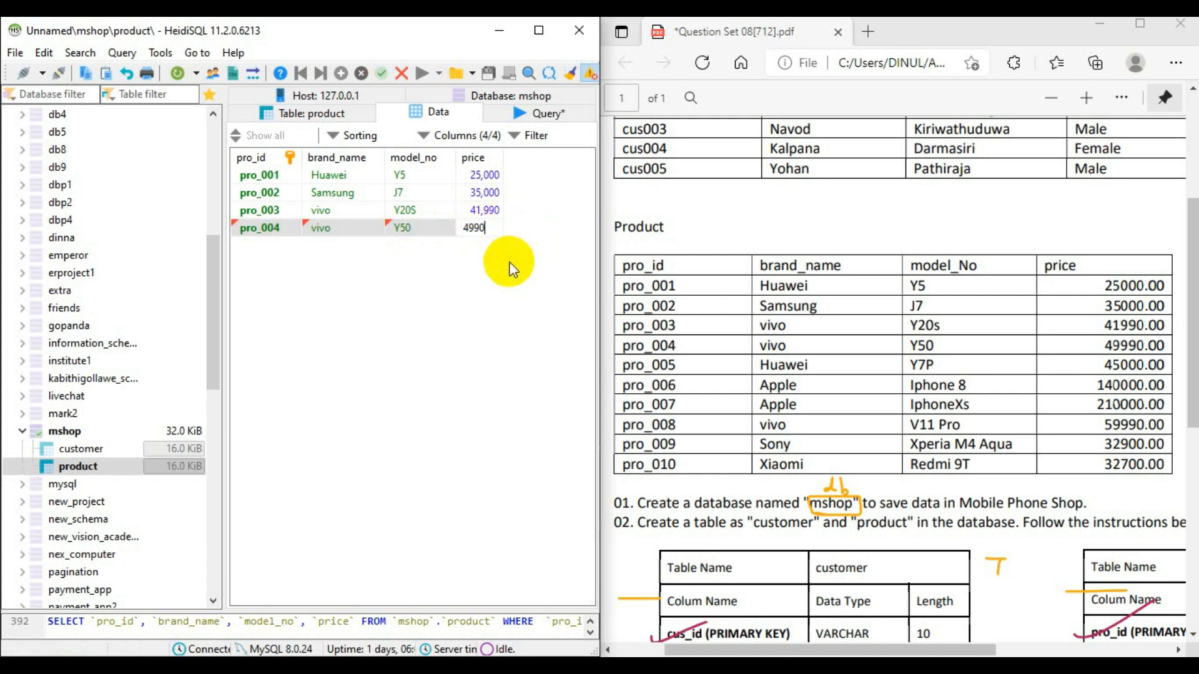
key(Return)
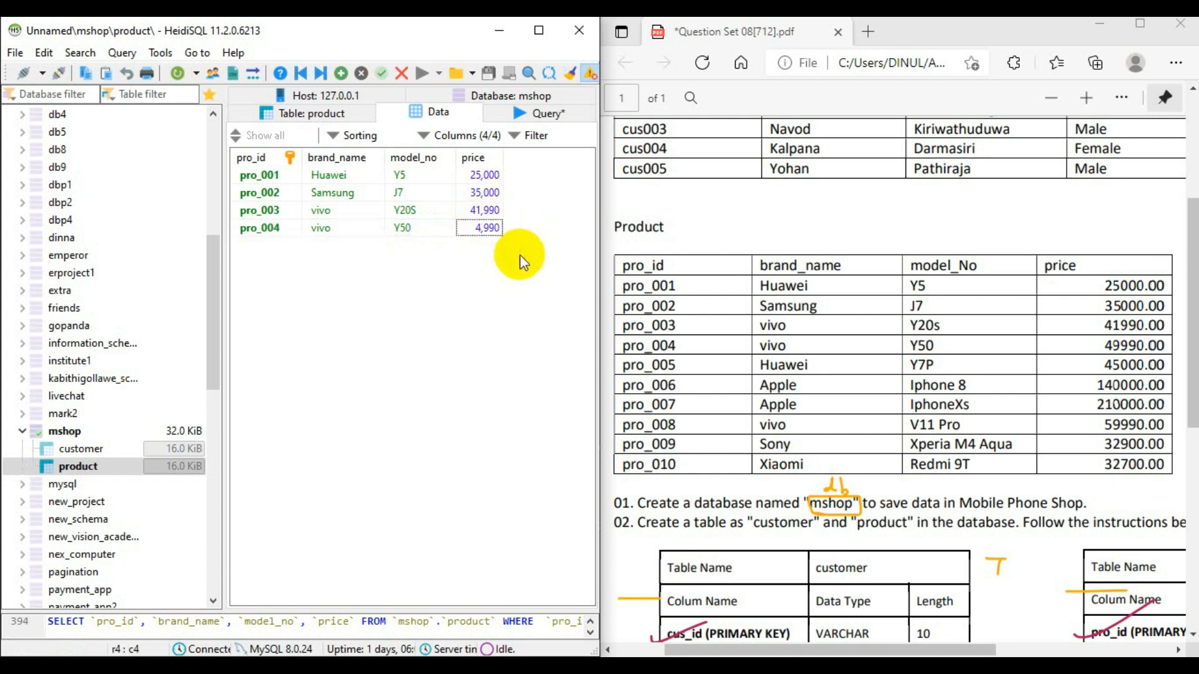
- Correct the price in the pro_004 row to 49990
click(496, 230)
click(493, 230)
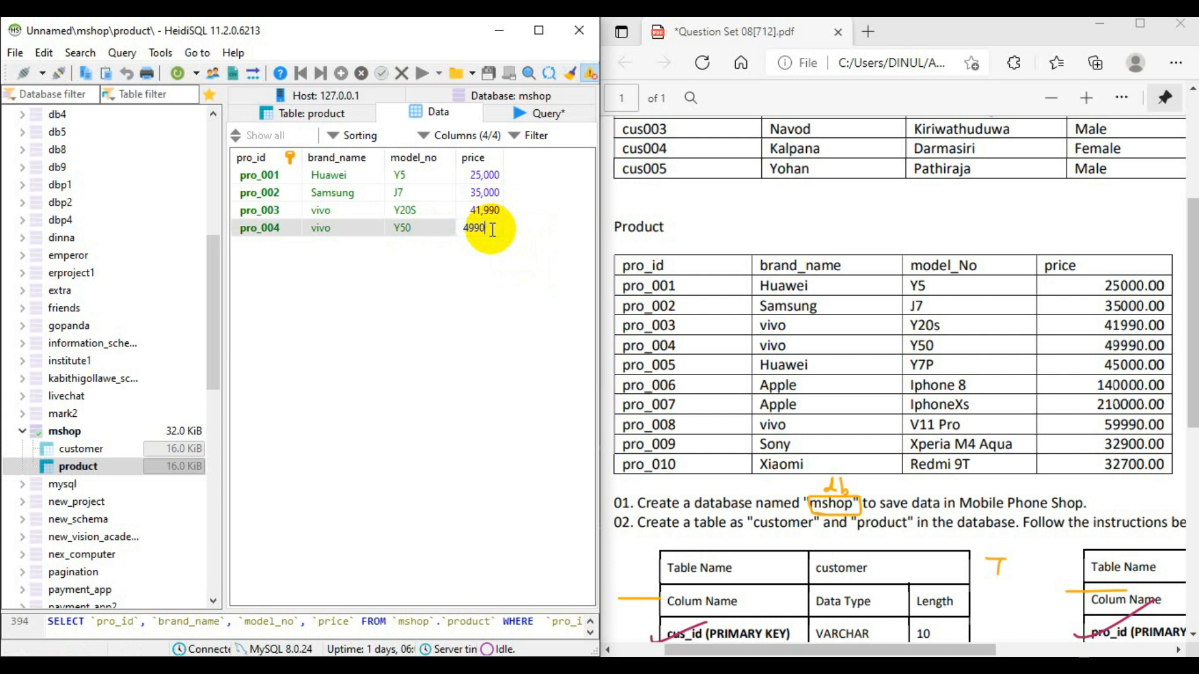
key(BackSpace)
text(90)
key(Return)
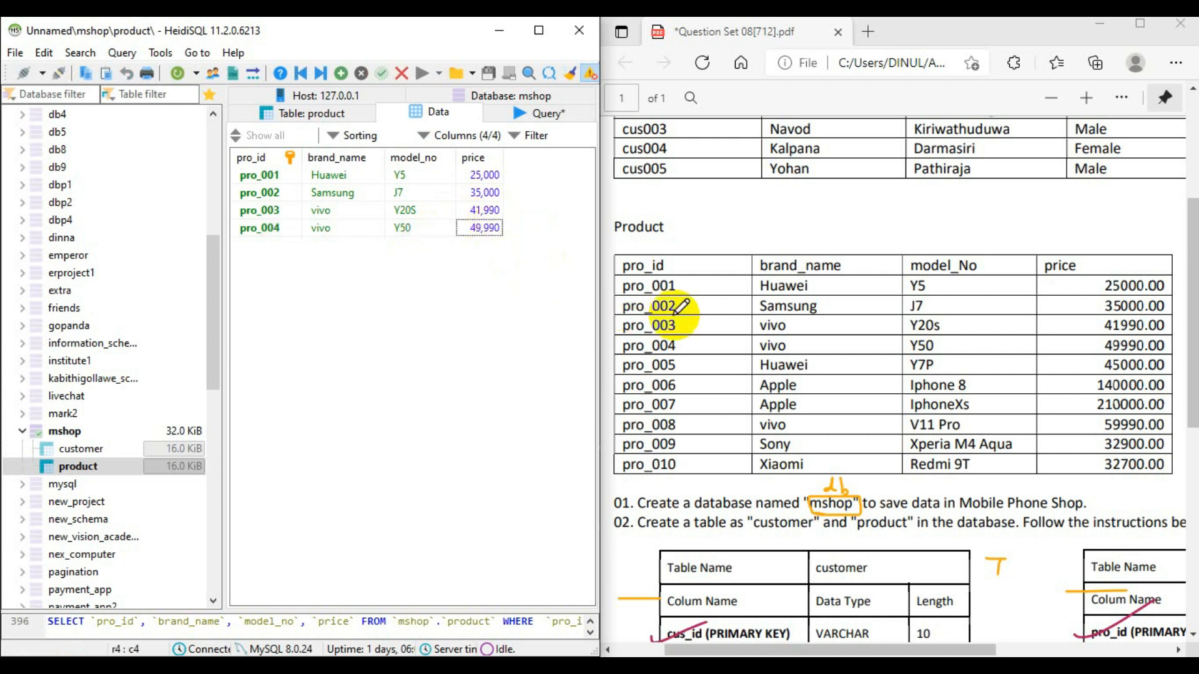
- Insert a fifth product row with pro_id pro_005 and brand_name Huawei
click(343, 73)
click(282, 238)
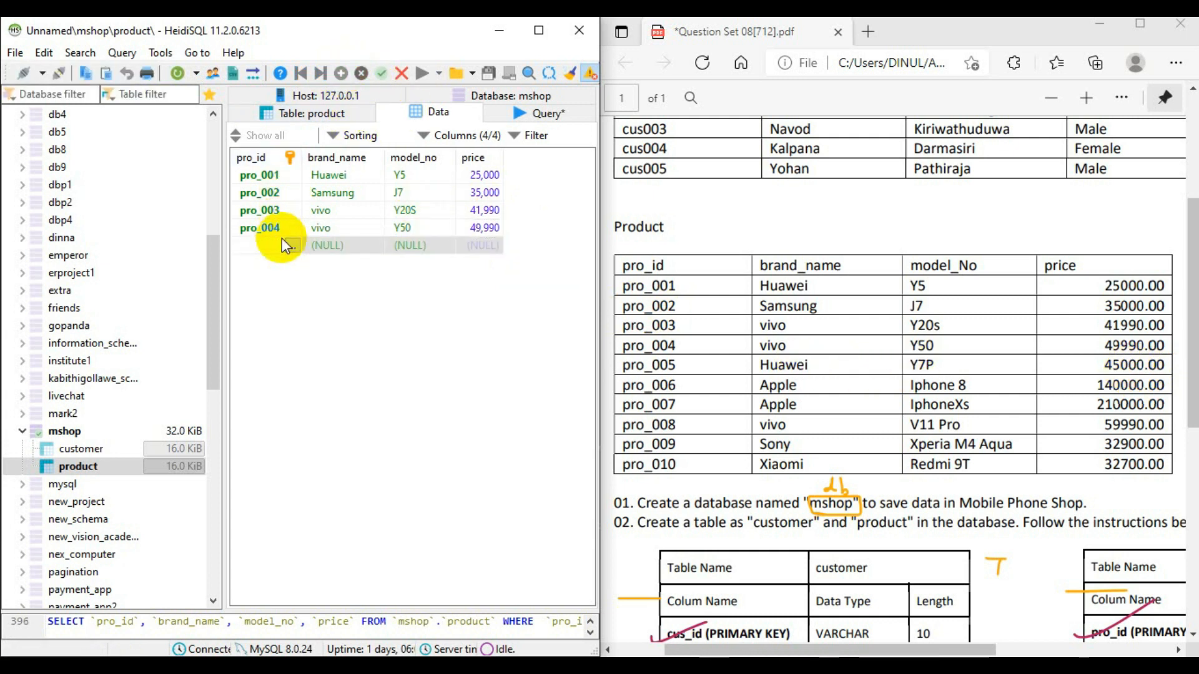
text(pro_005)
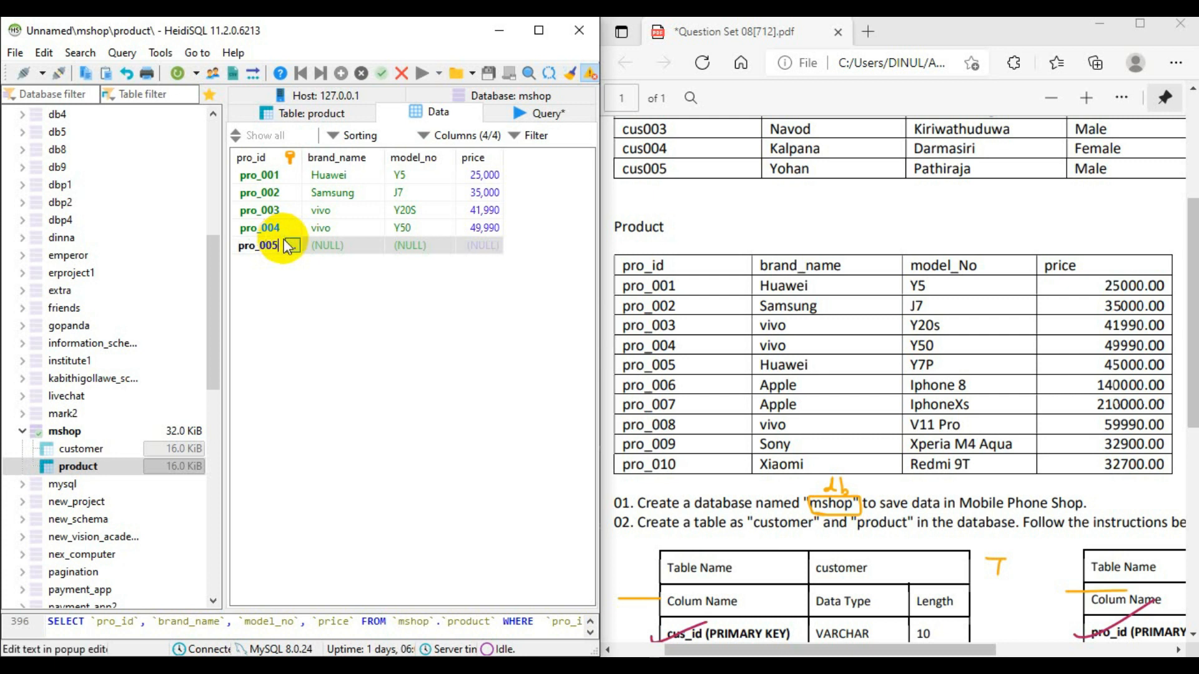
click(353, 241)
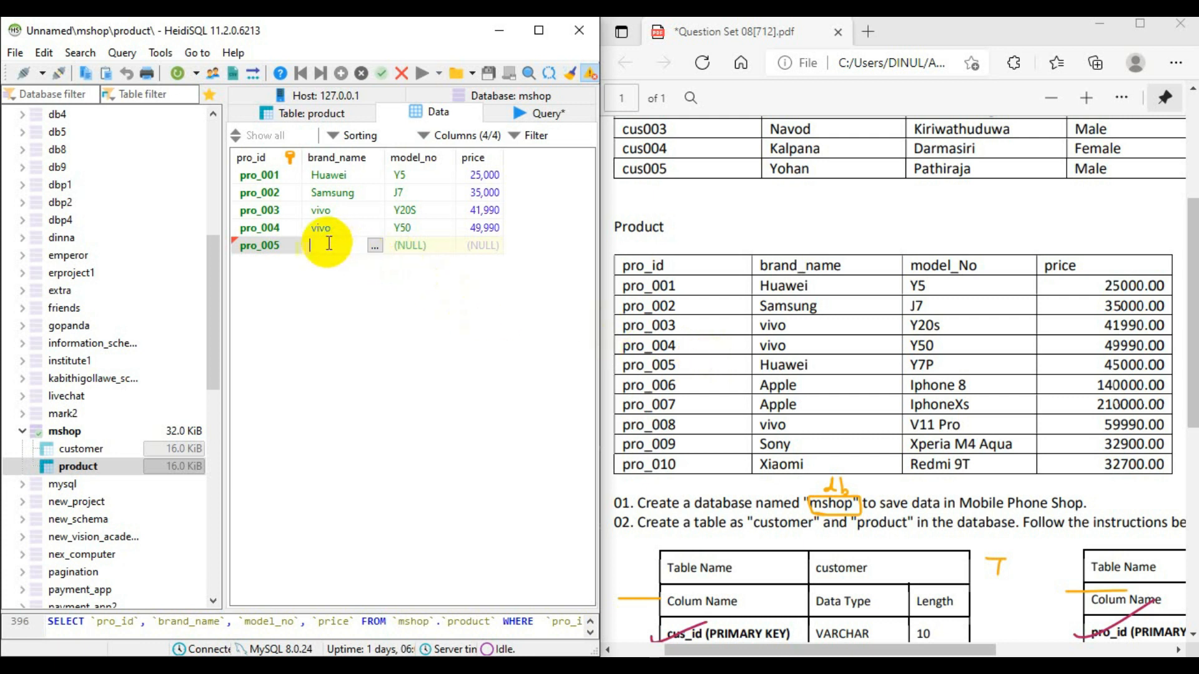
text(Huawei)
- Complete the pro_005 row with model_no Y7P and price 45000
click(421, 245)
click(425, 248)
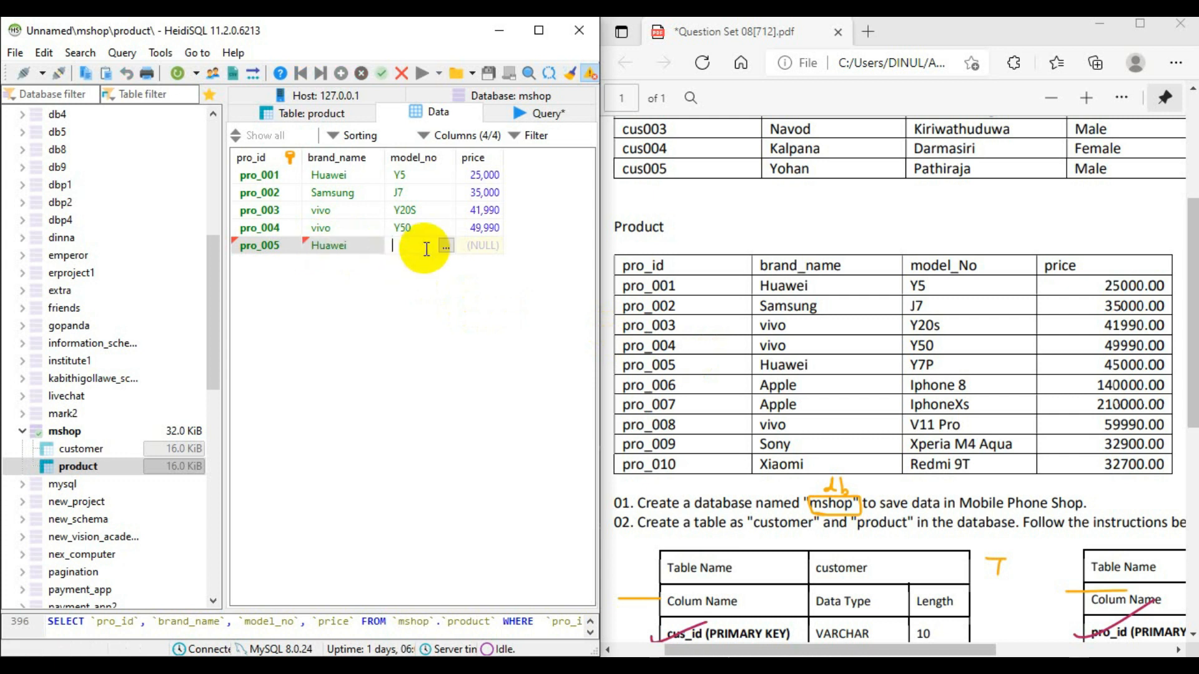
text(Y7O)
key(BackSpace)
text(P)
click(486, 245)
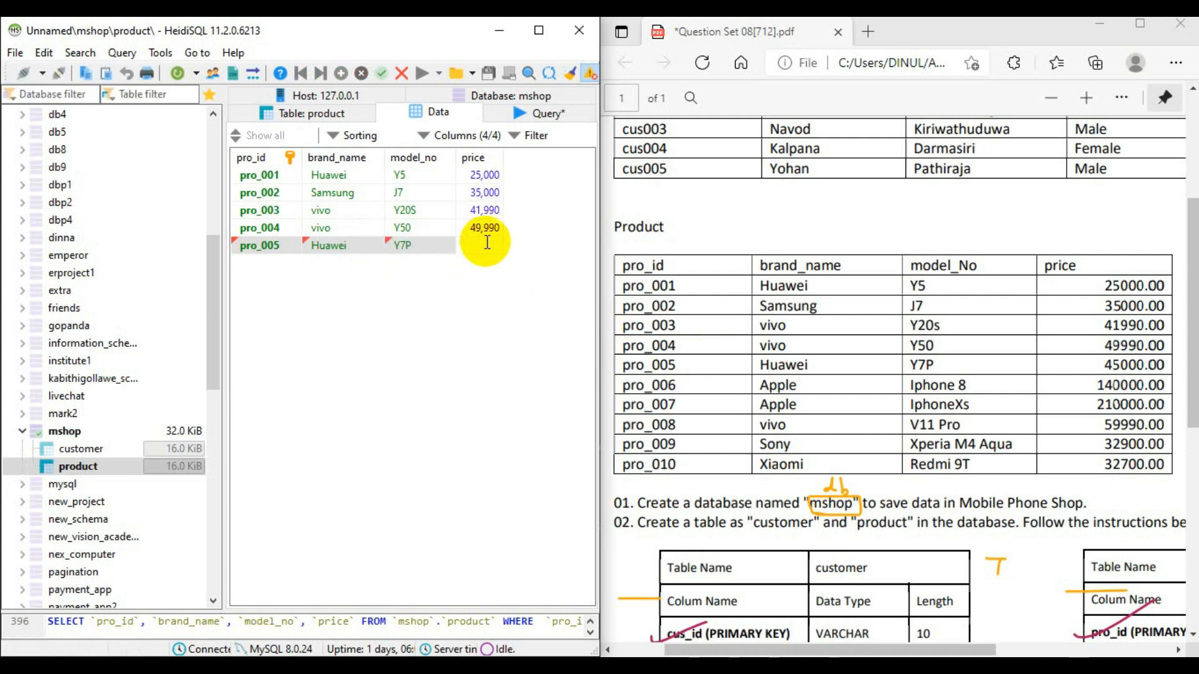
text(45,)
text(000)
click(501, 286)
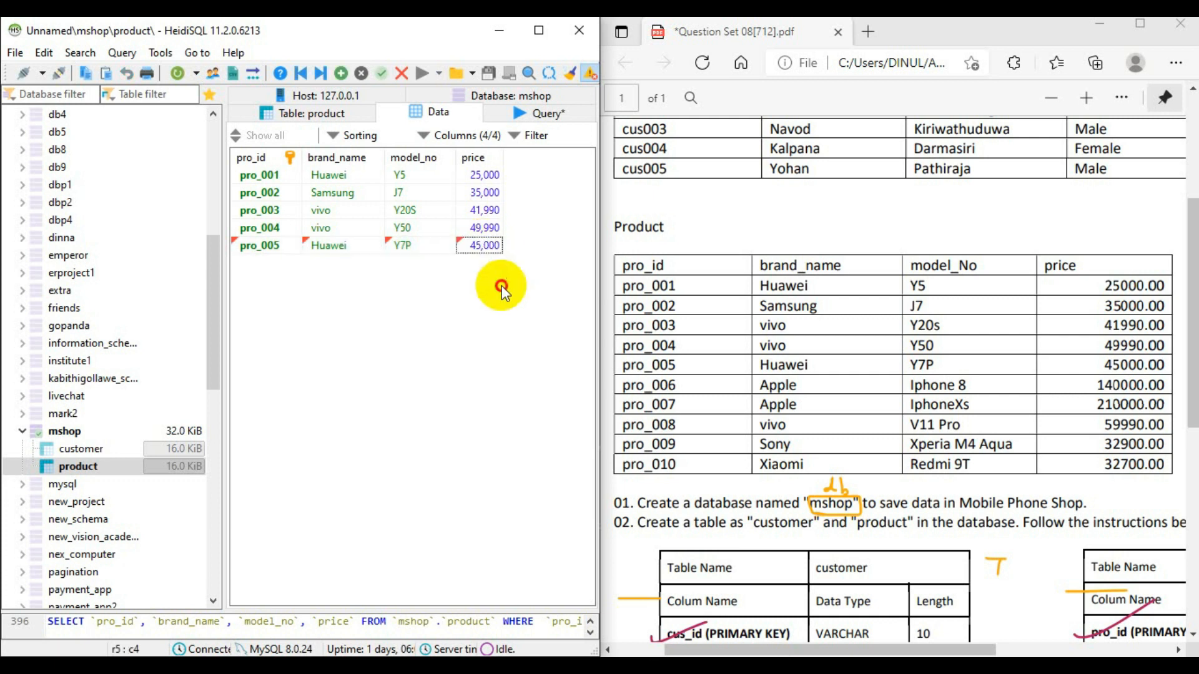
- Insert a sixth product row with pro_id pro_006 and brand_name Apple
click(341, 73)
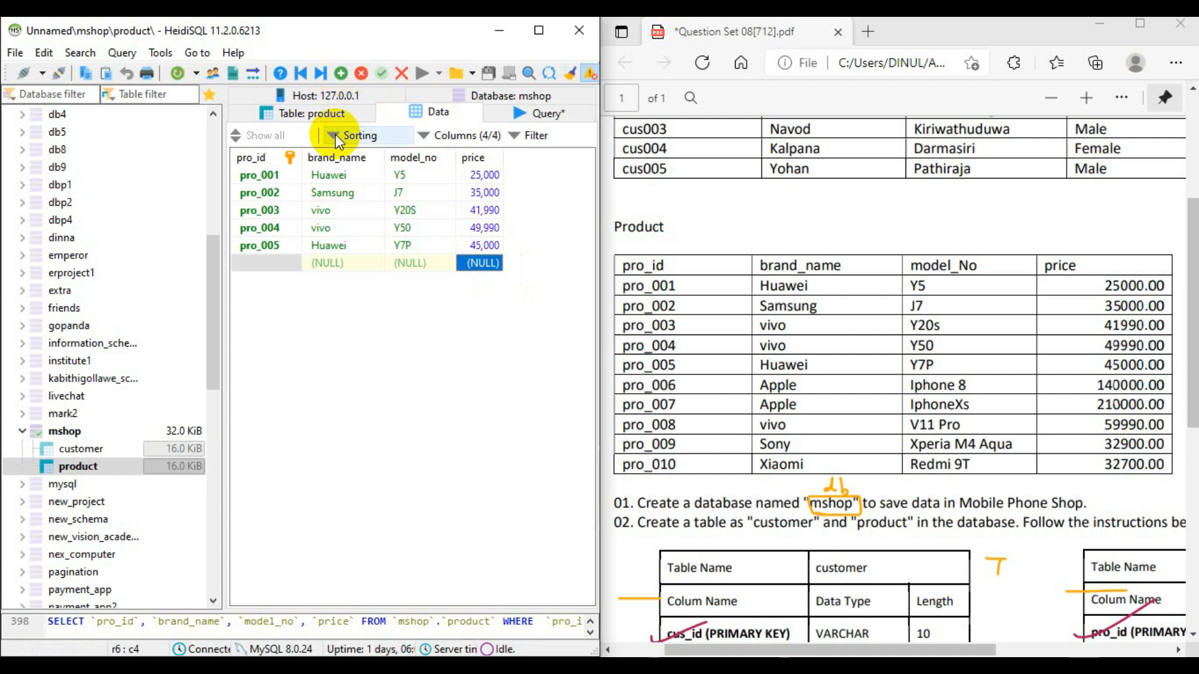
click(283, 262)
text(pro_006)
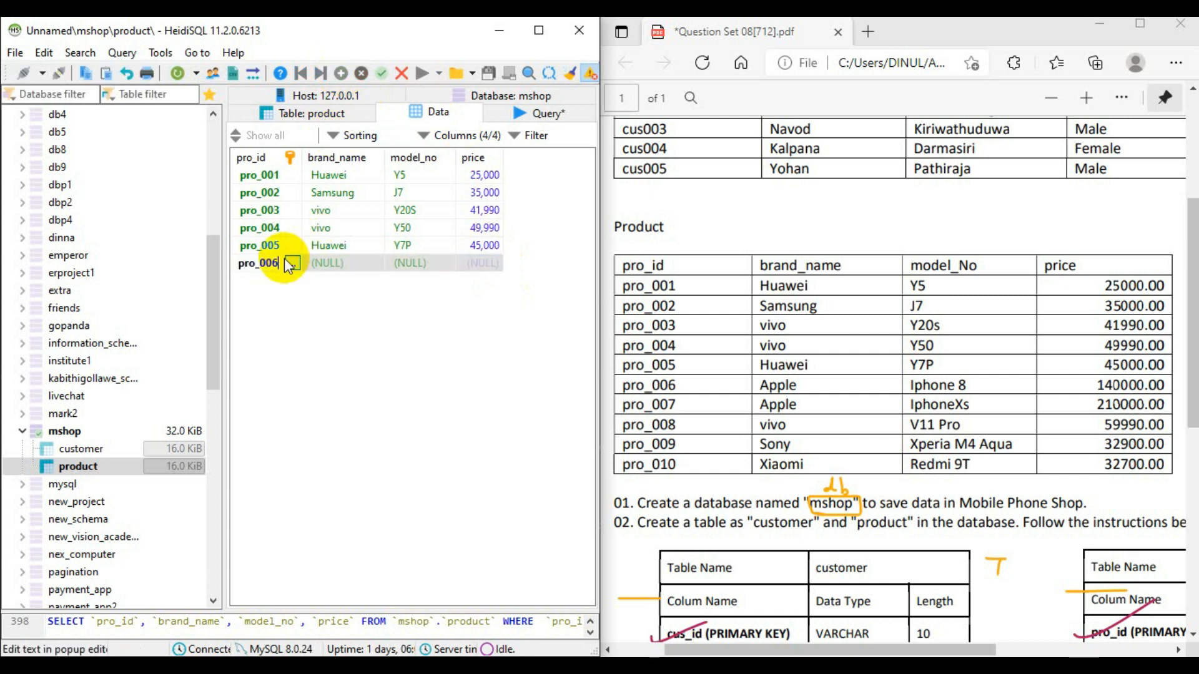
key(Tab)
click(354, 263)
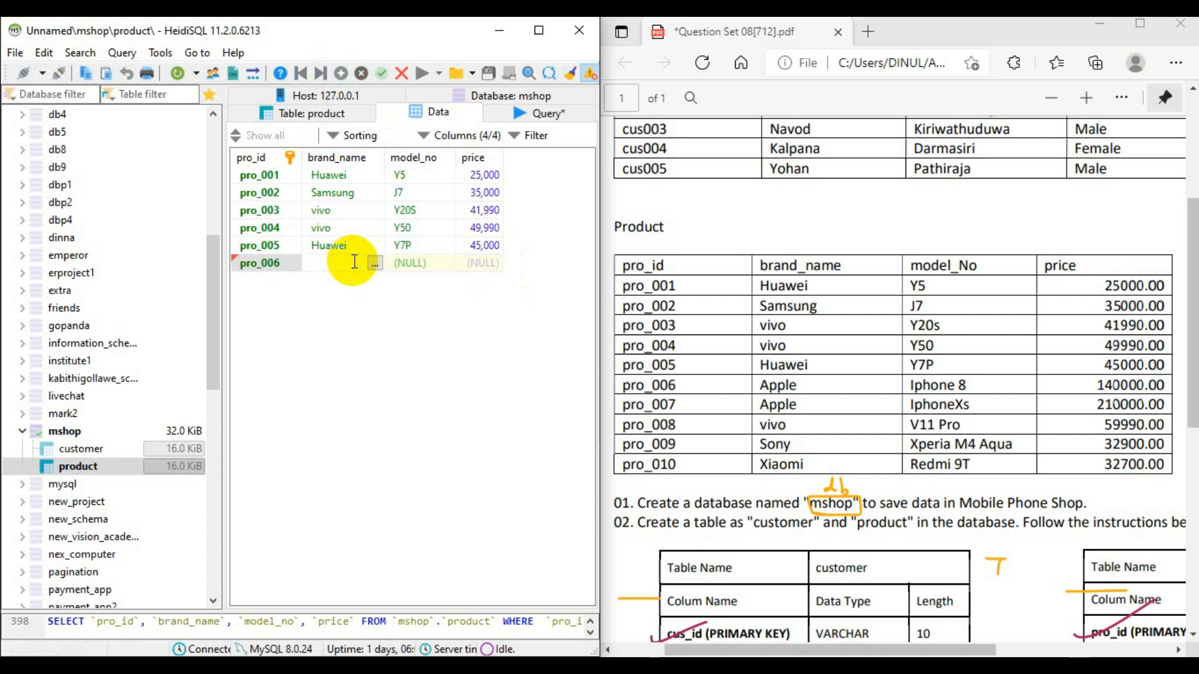
text(Apple)
- Complete the pro_006 row with model_no Iphone 8 and price 140000
double_click(416, 261)
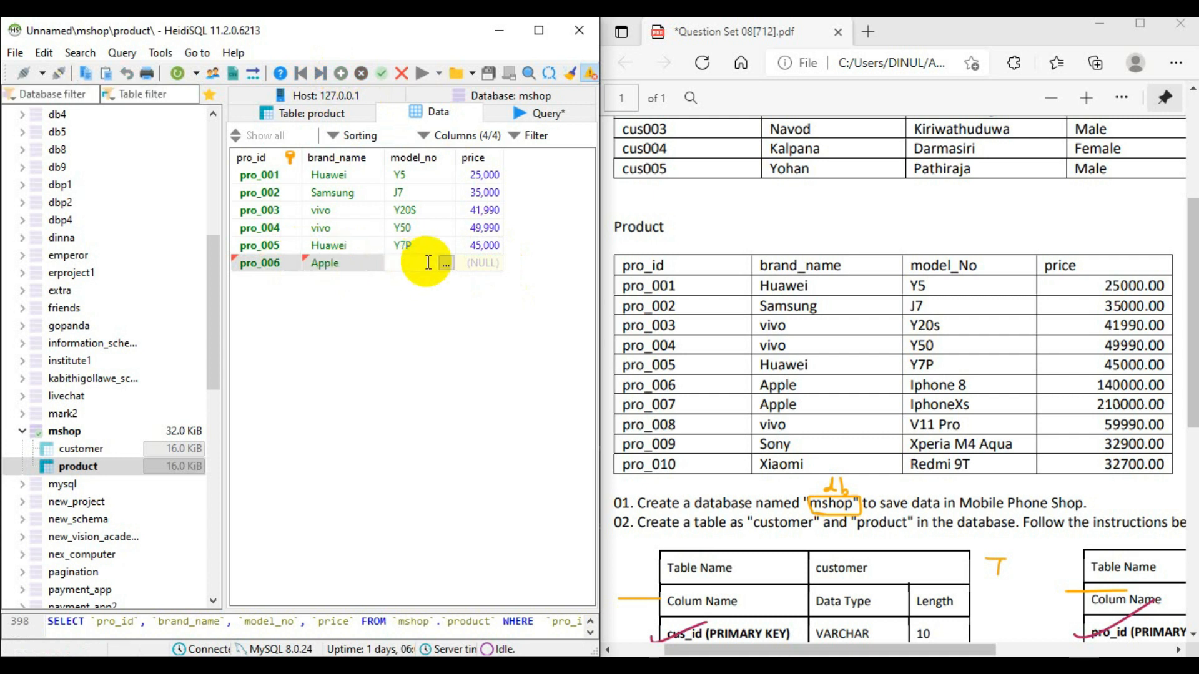
text(Iphone 8)
double_click(485, 263)
text(1)
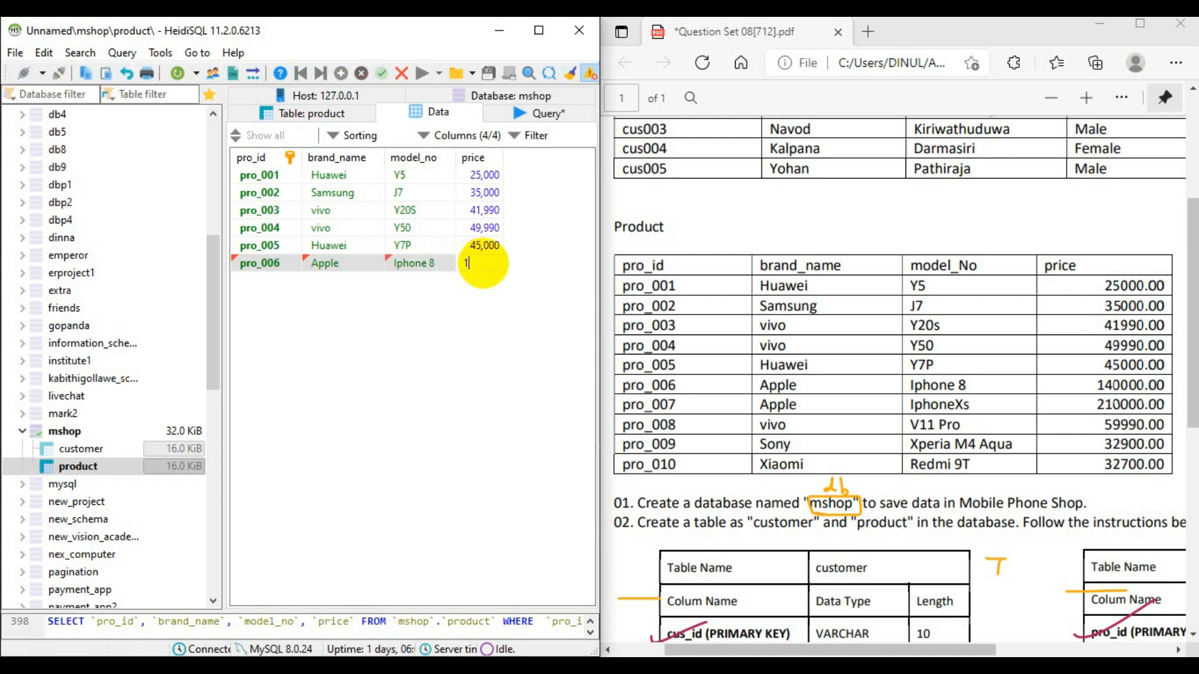
text(40000)
key(Return)
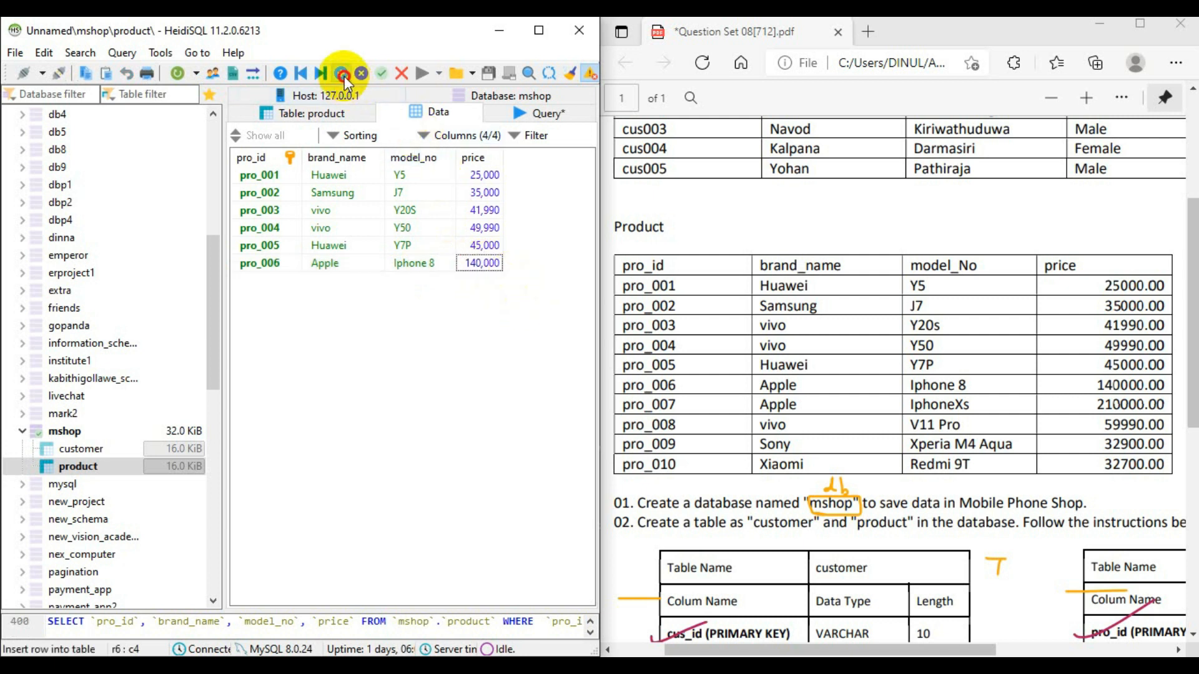
- Insert a seventh product row with pro_id pro_007 and brand_name Apple
click(342, 74)
double_click(273, 280)
text(pro_007)
click(343, 281)
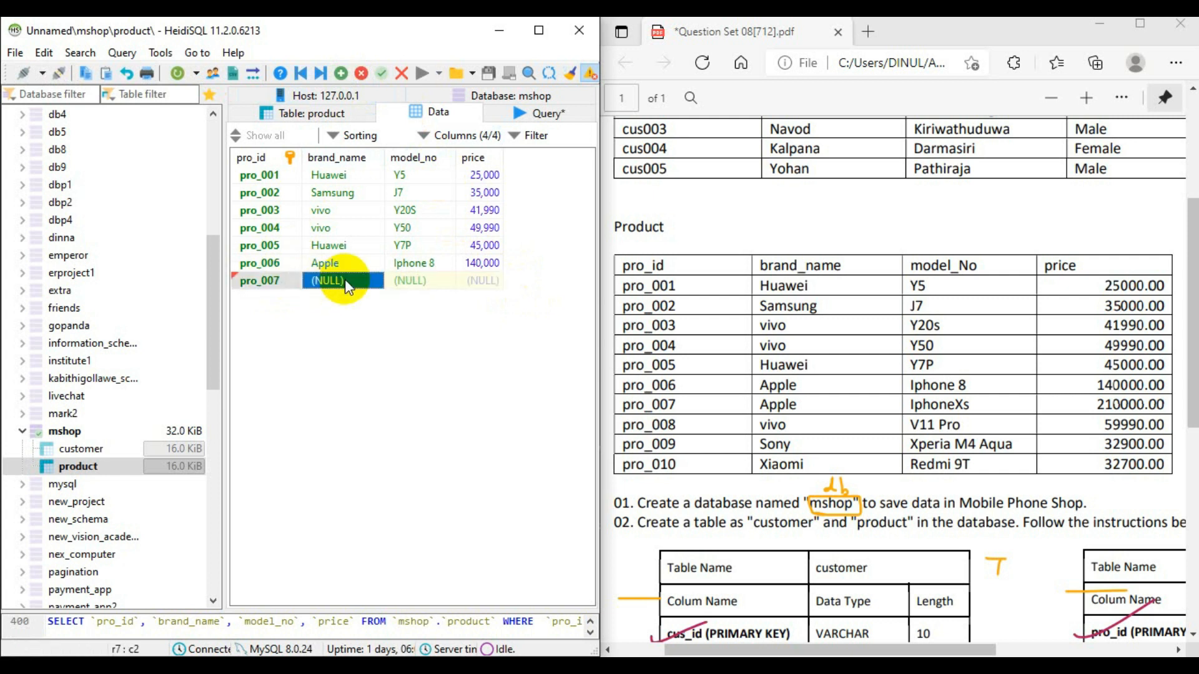
text(Apple)
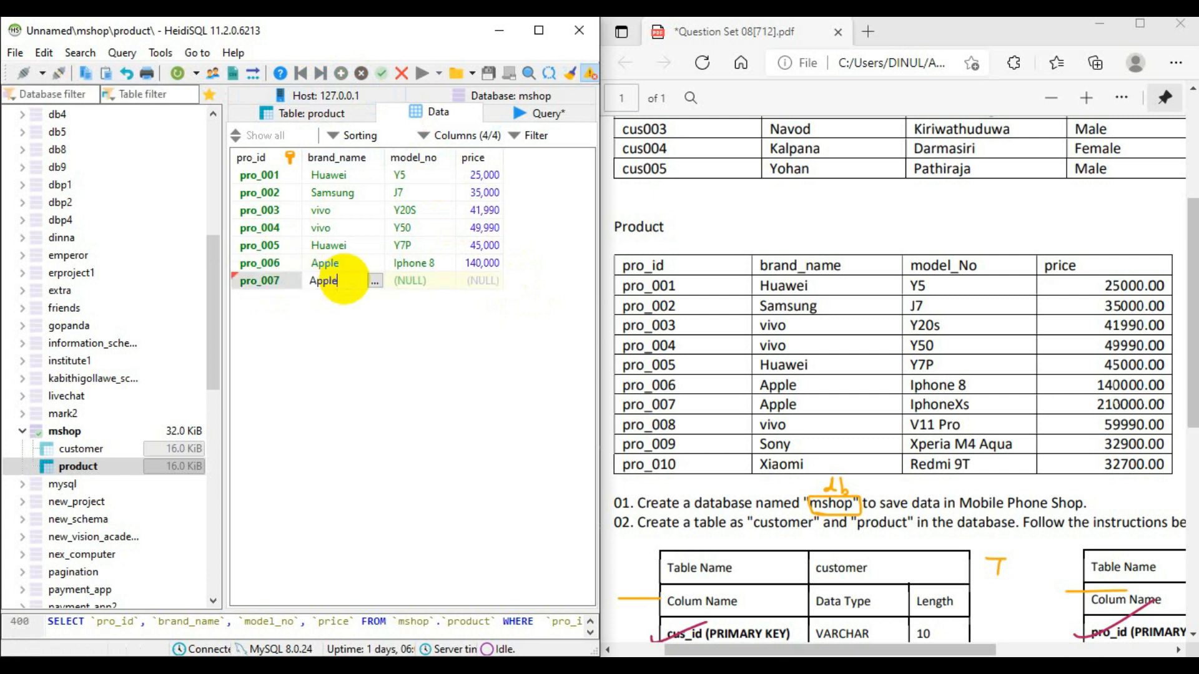
- Complete the pro_007 row with model_no iphoneXs and price 210000
click(428, 281)
click(431, 279)
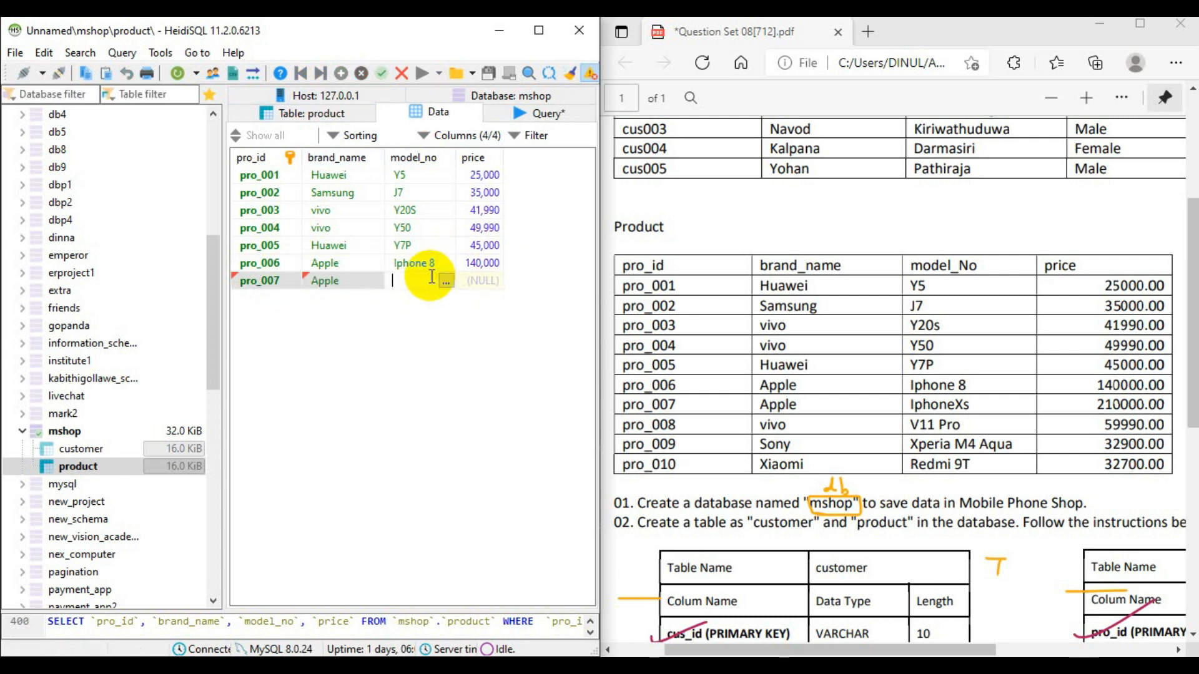
text(ophone)
key(Left)
key(Left)
key(Left)
key(Left)
key(Left)
key(BackSpace)
text(i)
key(Right)
key(Right)
key(Right)
key(Right)
key(Right)
text(Xs)
double_click(489, 276)
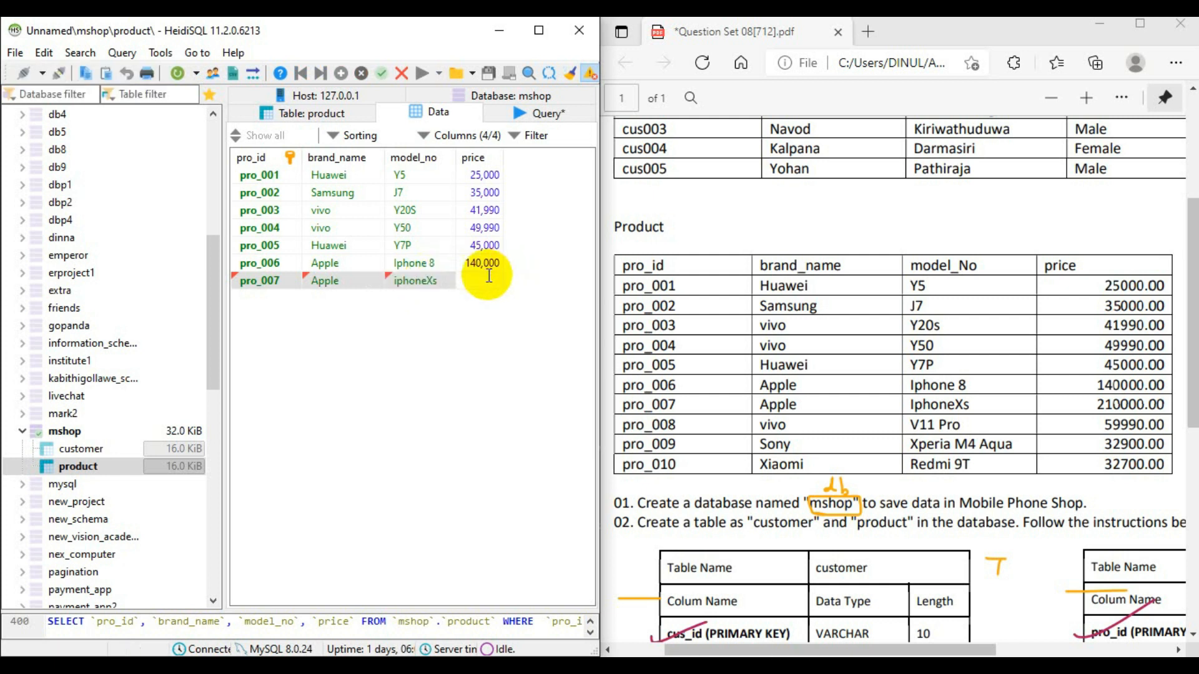
text(2100000)
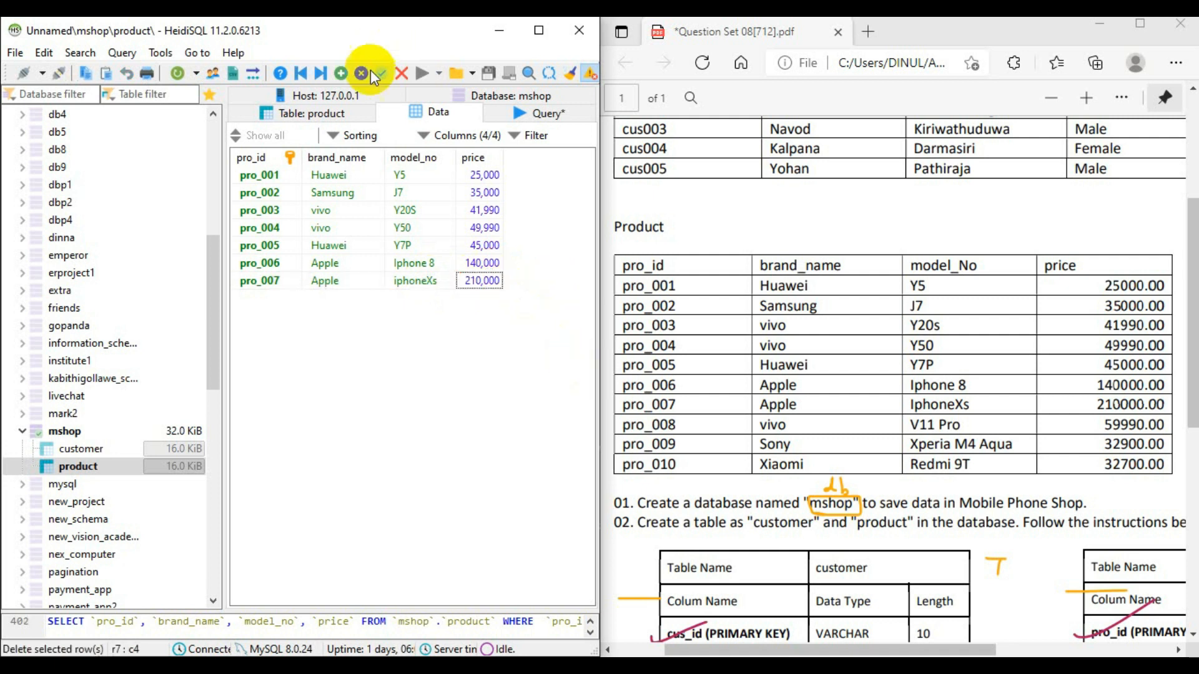
- Insert an eighth product row with pro_id pro_008 and brand_name vivo
click(341, 74)
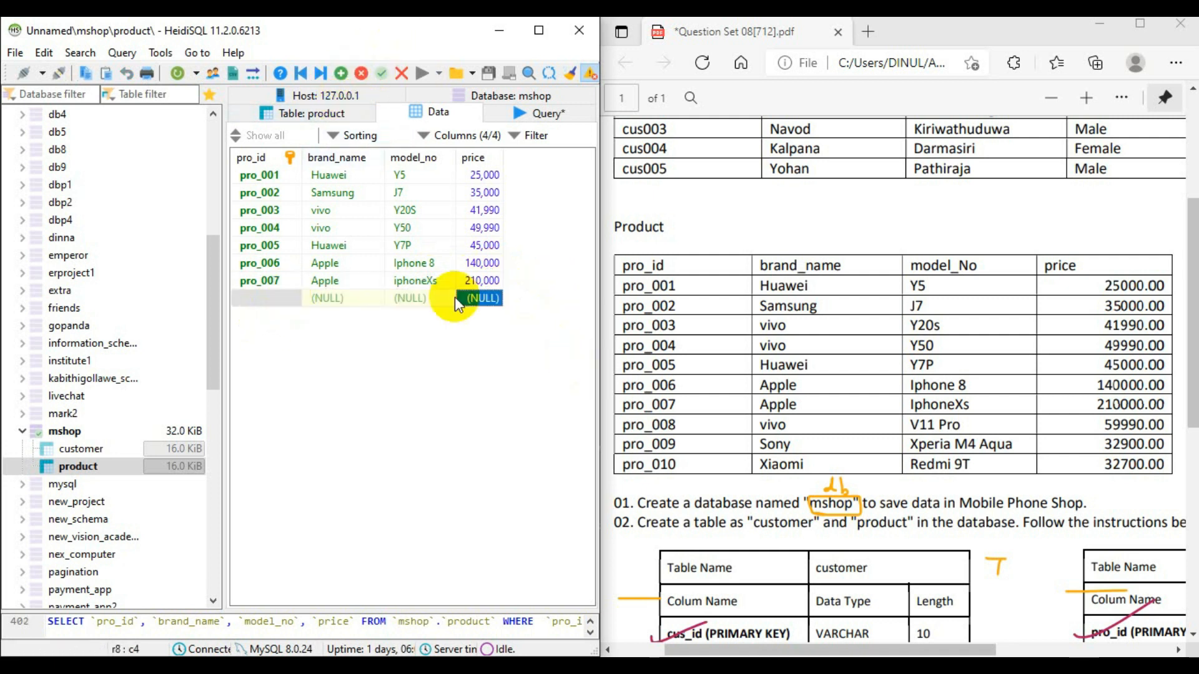
double_click(284, 299)
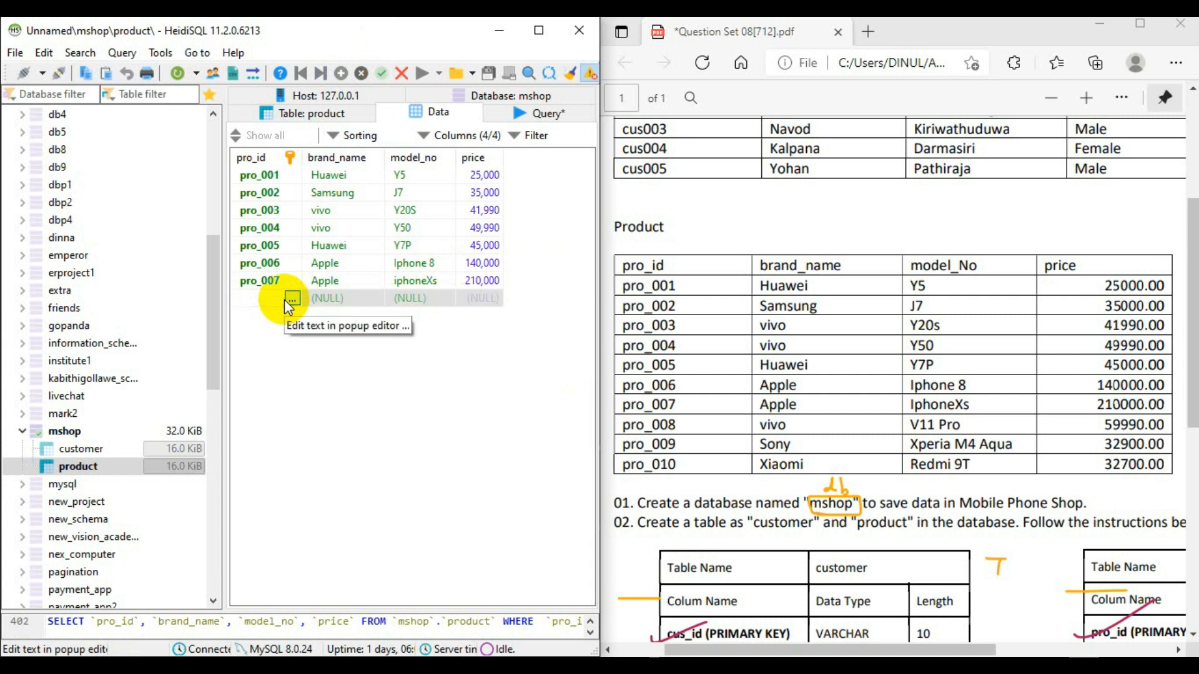
text(pro_008)
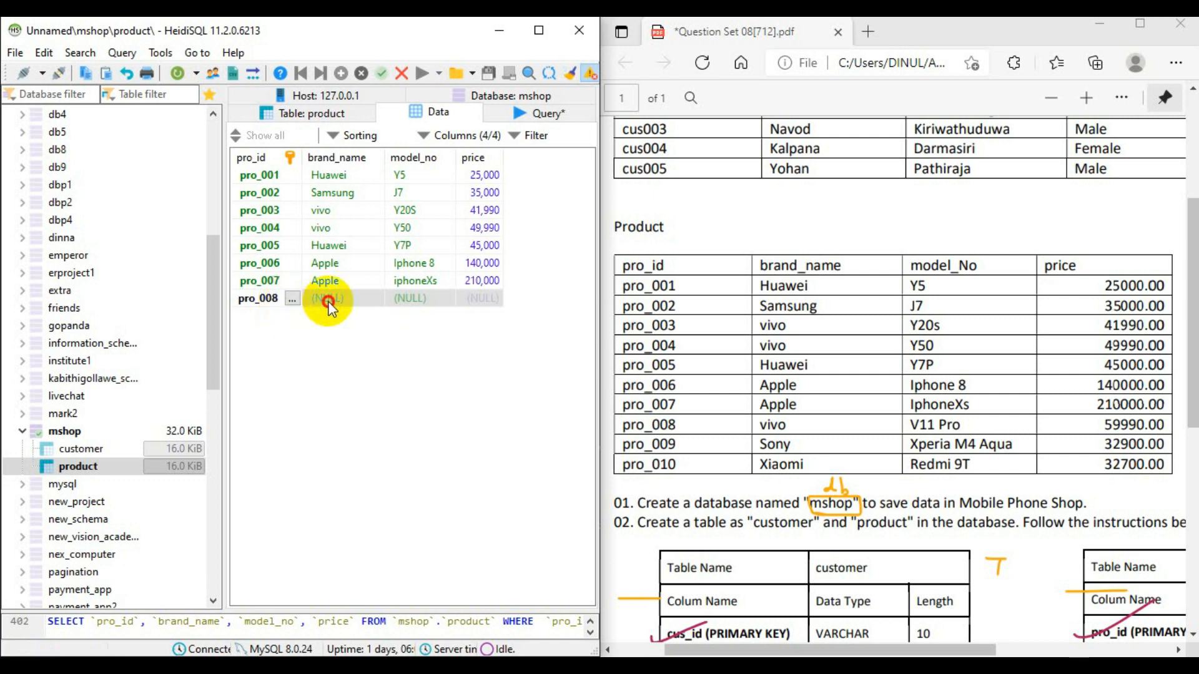
key(Tab)
text(vivo)
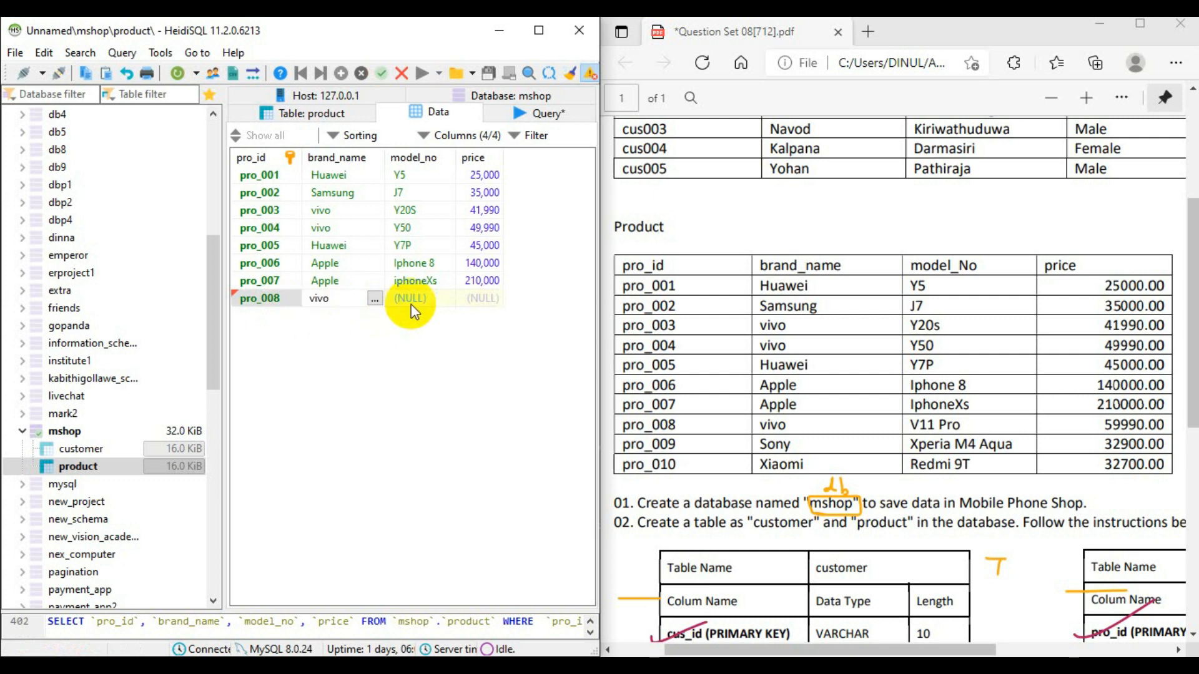
- Complete the pro_008 row with model_no V11 Pro and price 59990
click(421, 303)
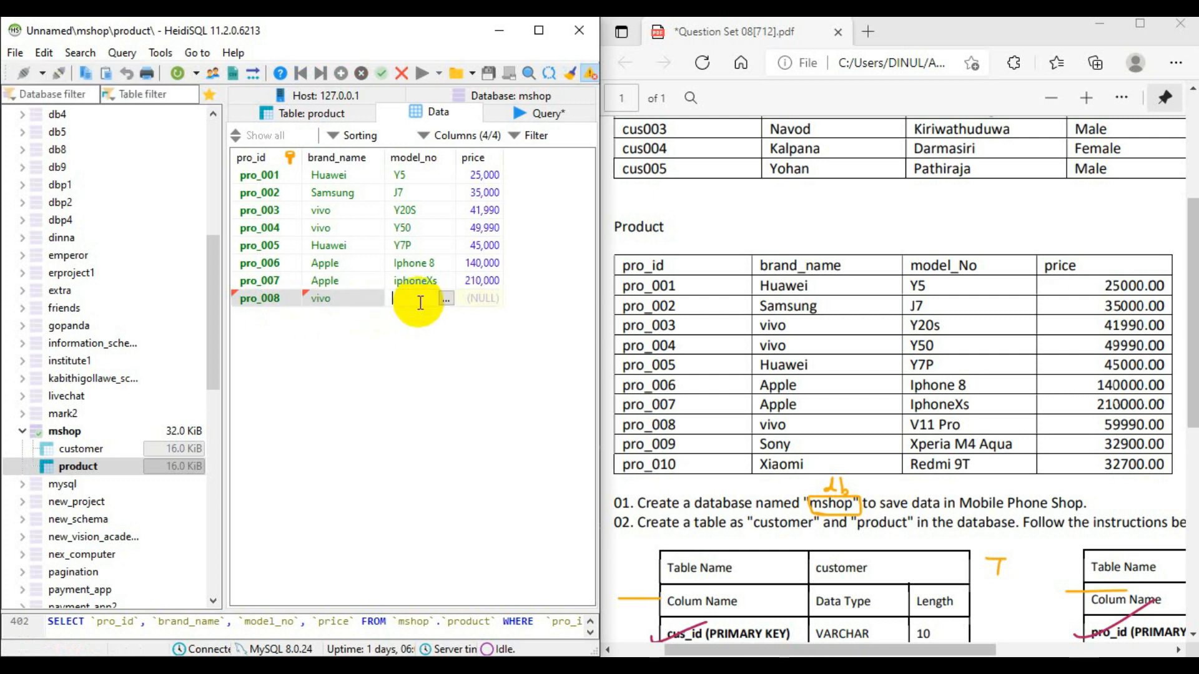
text(V11 Pro)
click(486, 299)
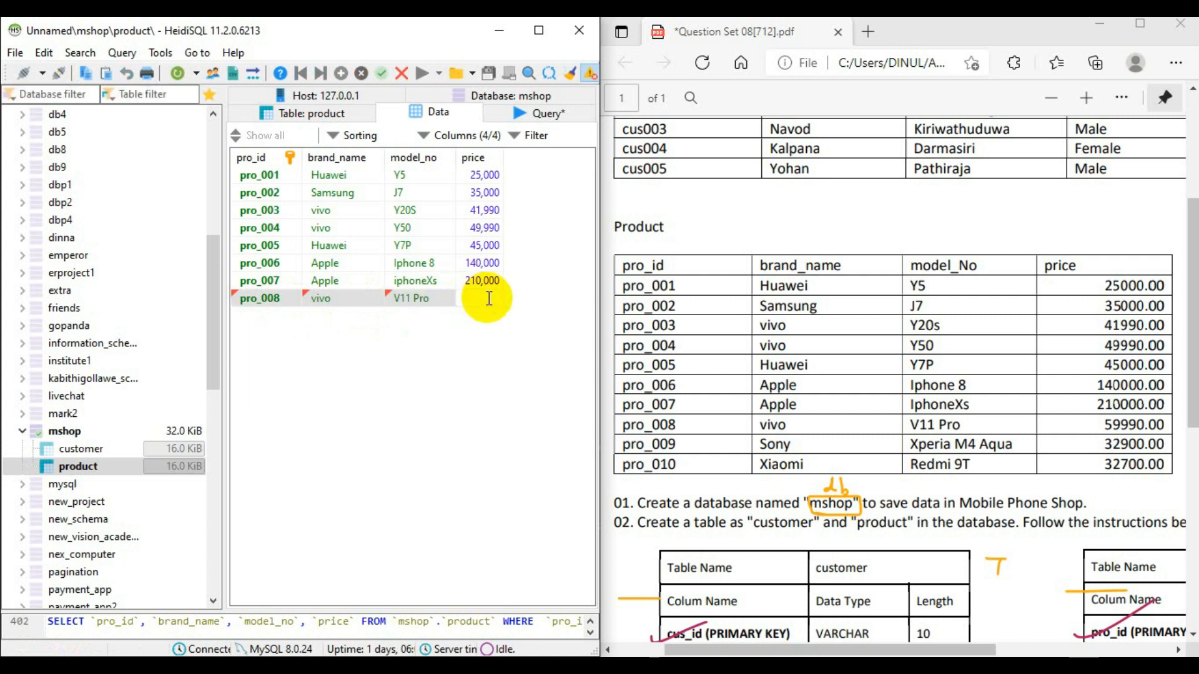
text(59,9)
text(90)
key(Return)
- Insert a ninth product row with pro_id pro_009 and brand_name Sony
click(341, 73)
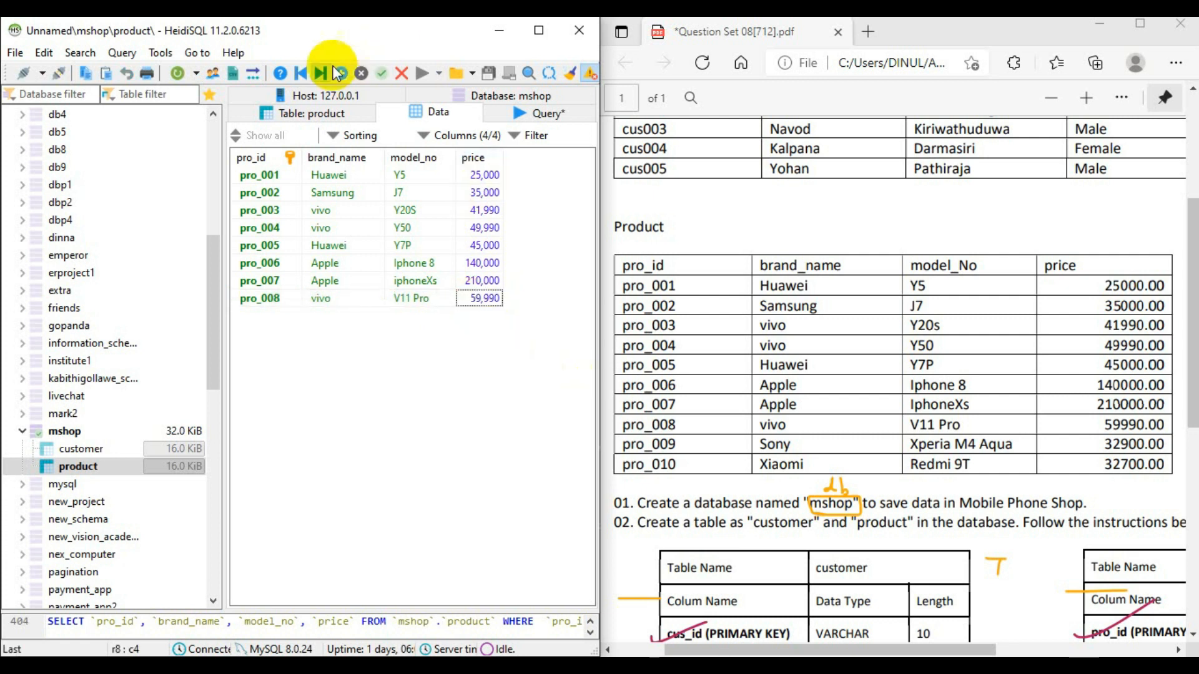
click(262, 317)
text(pro_009)
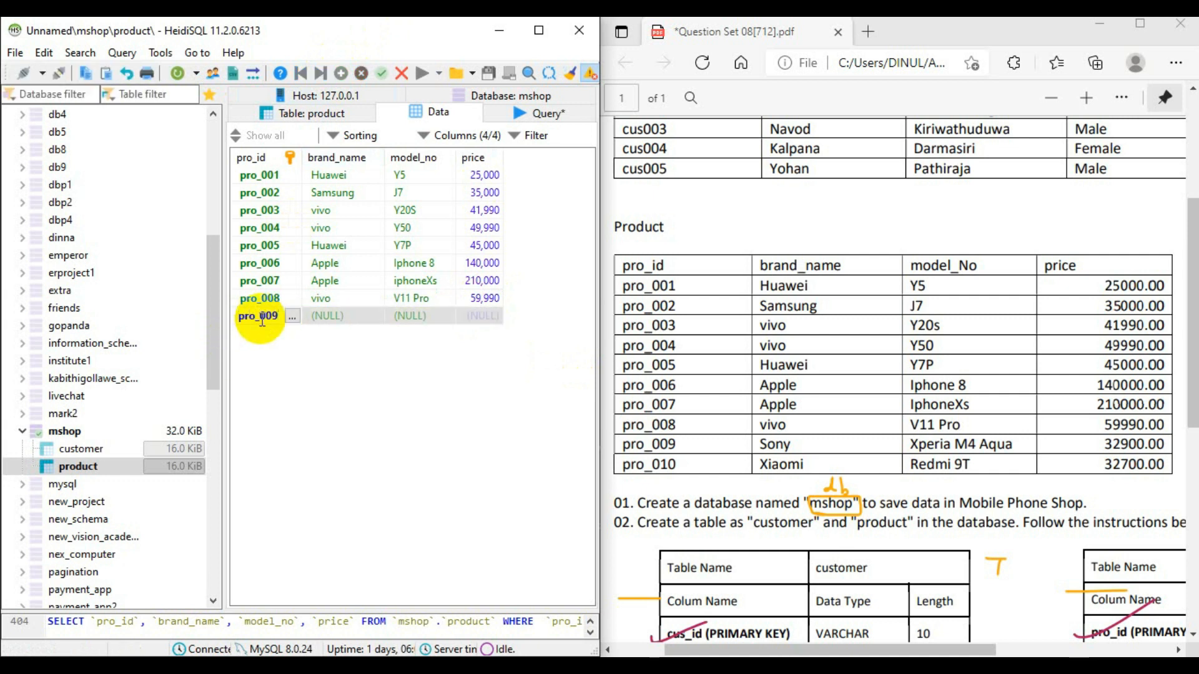
click(347, 314)
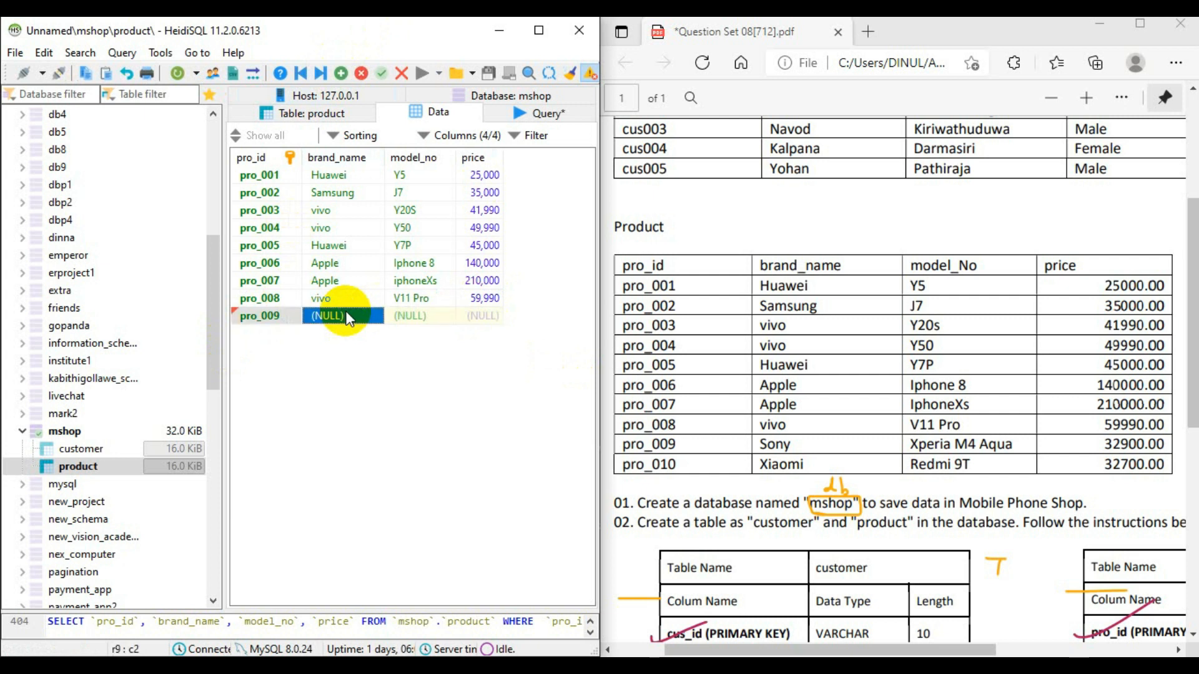
text(Sony)
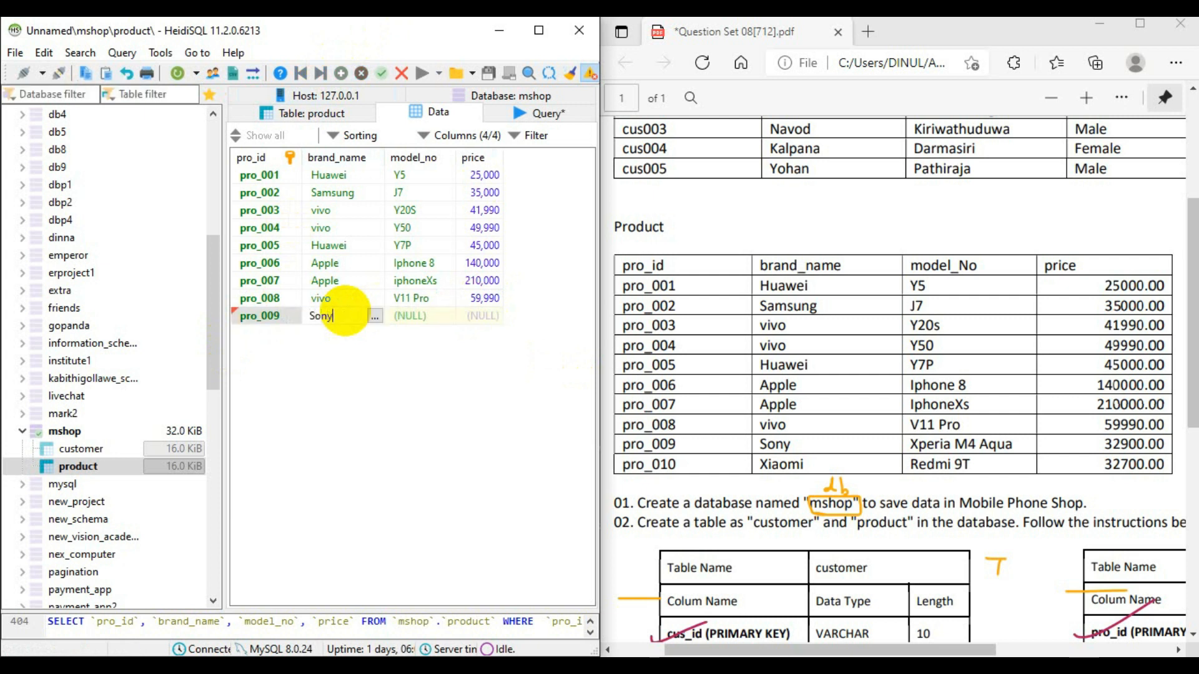
- Set the model_no of the pro_009 row to Xperia M4 Aqua
click(413, 314)
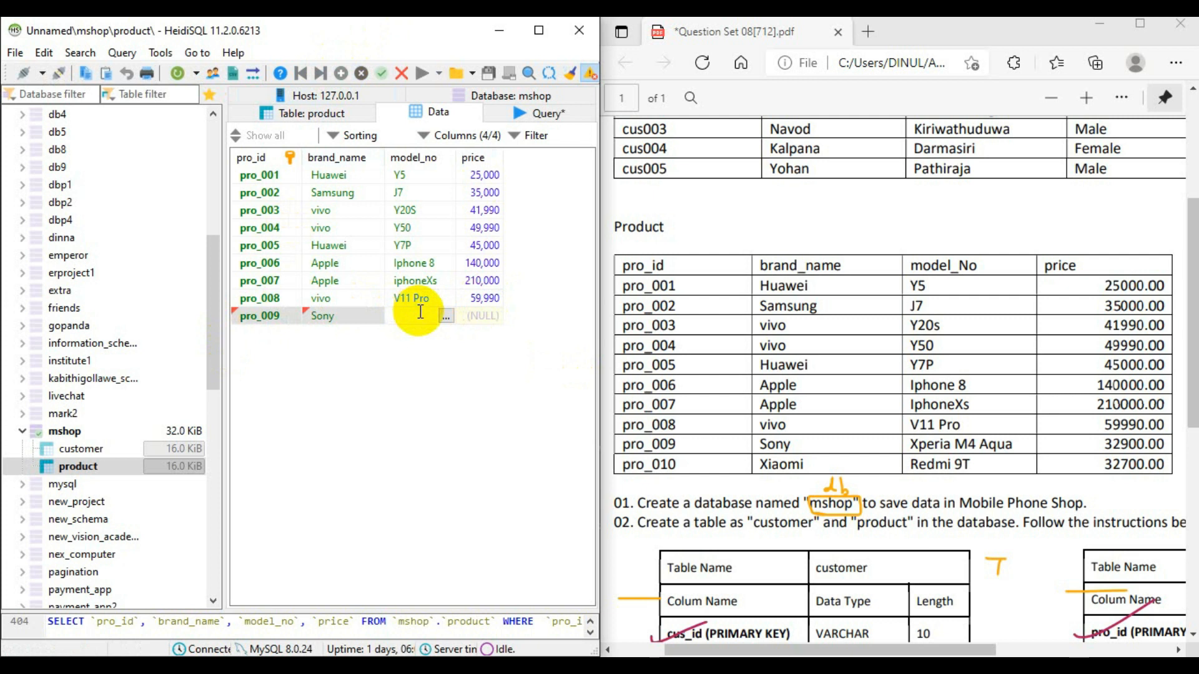
text(X)
text(peria)
text( M4)
text( Aqw)
key(BackSpace)
text(ua)
- Widen the model_no column to fit its text and set the pro_009 price to 32900
click(493, 317)
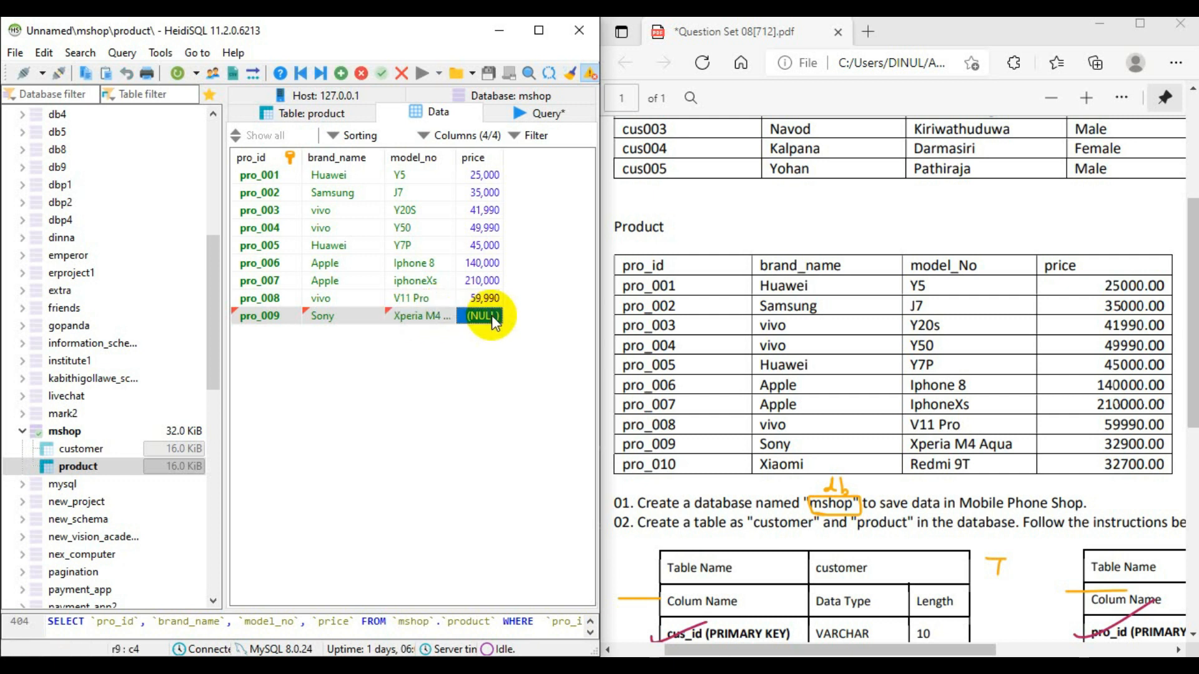
drag(453, 157, 486, 157)
double_click(524, 322)
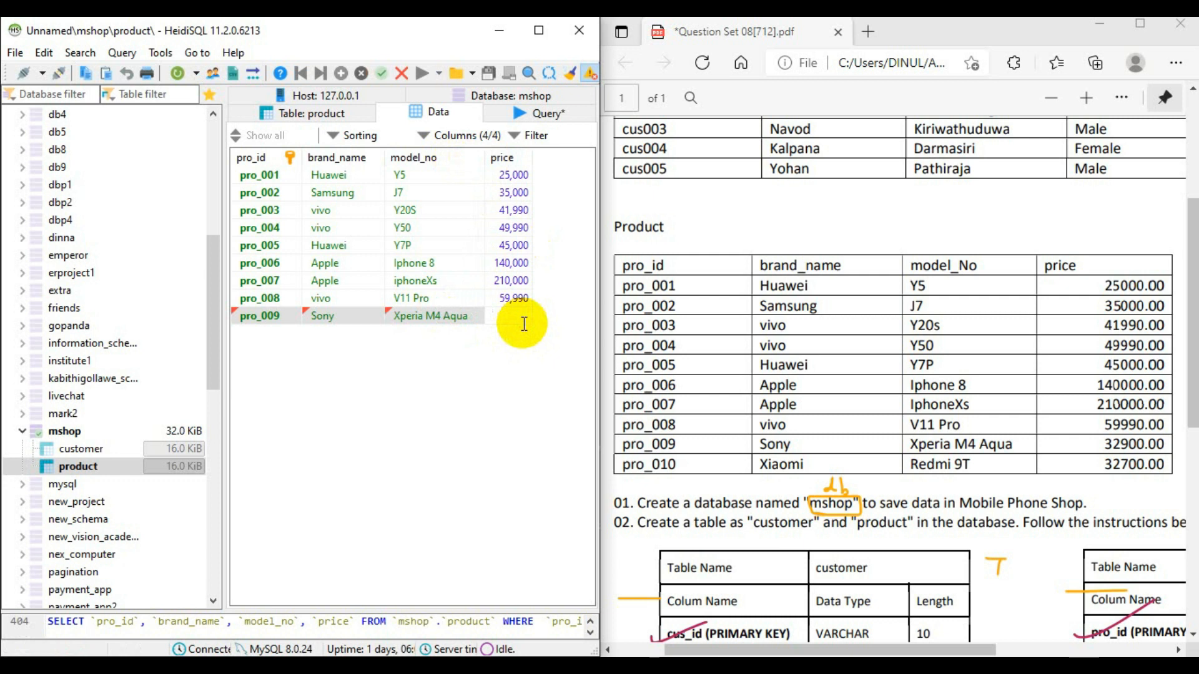
text(32900)
click(523, 354)
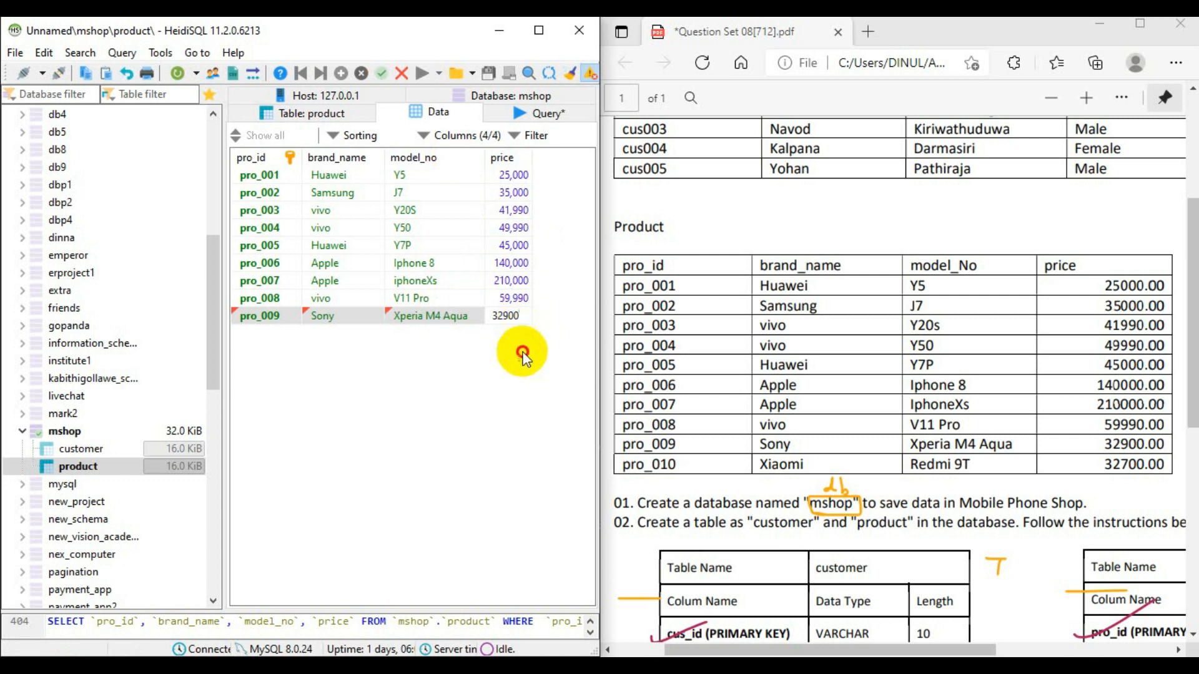
- Insert a tenth product row with pro_id pro_010 and brand_name Xiaomi
click(341, 73)
click(276, 337)
text(pr0)
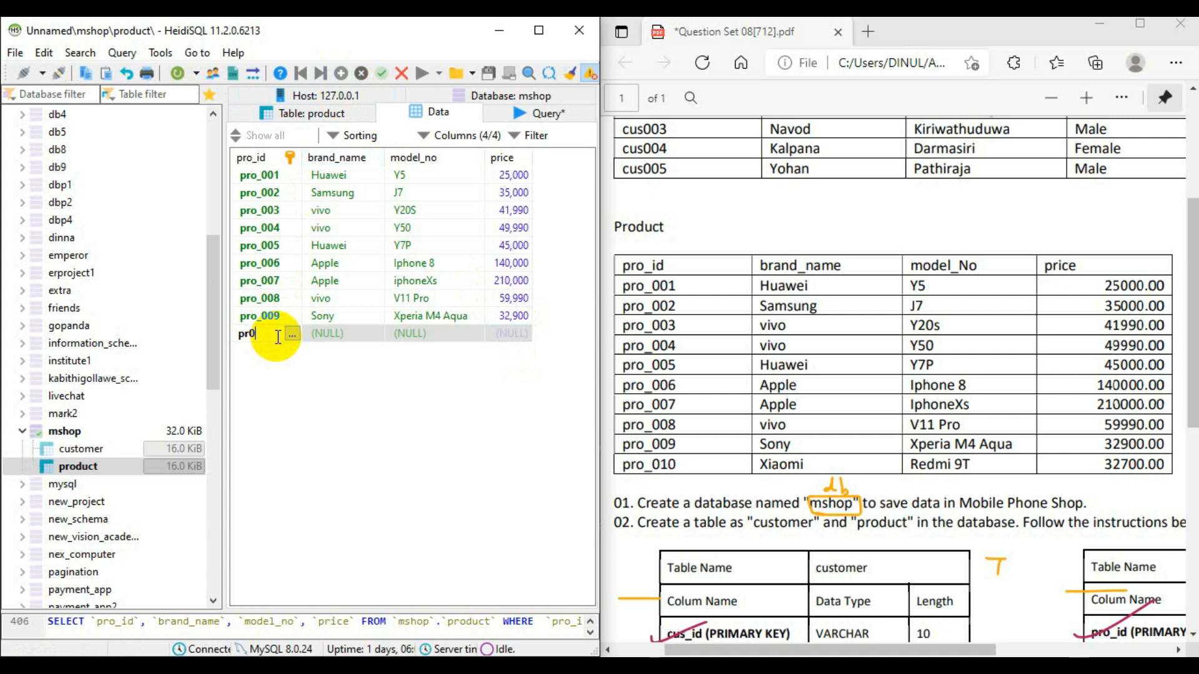
key(BackSpace)
text(o_010)
key(Tab)
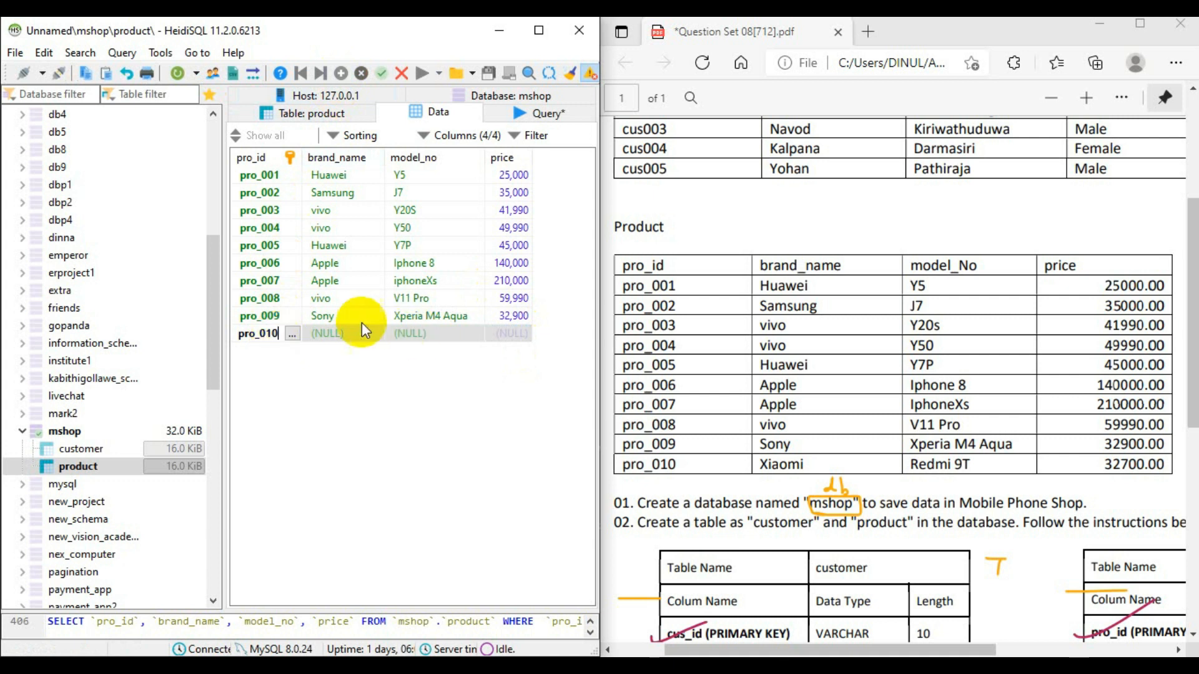
text(Xiqam)
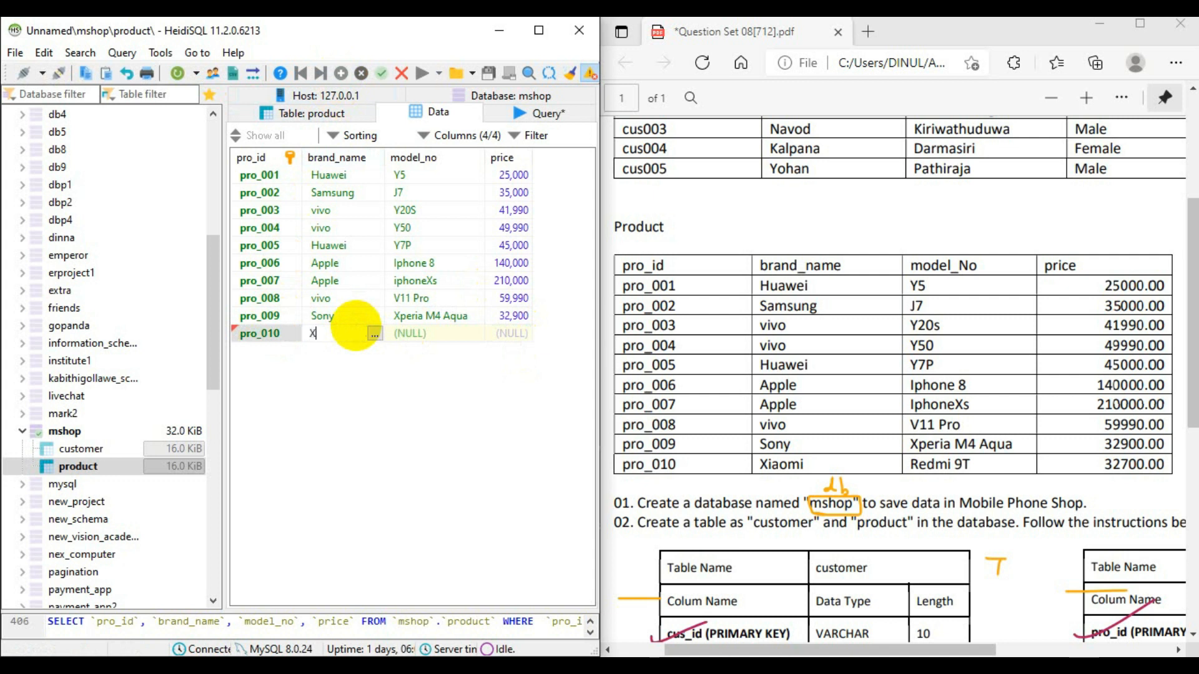
key(BackSpace)
key(BackSpace)
key(BackSpace)
key(BackSpace)
text(iaomi)
- Complete and save the pro_010 row with model_no Redmi 9T and price 32700
click(423, 334)
click(422, 334)
text(Re)
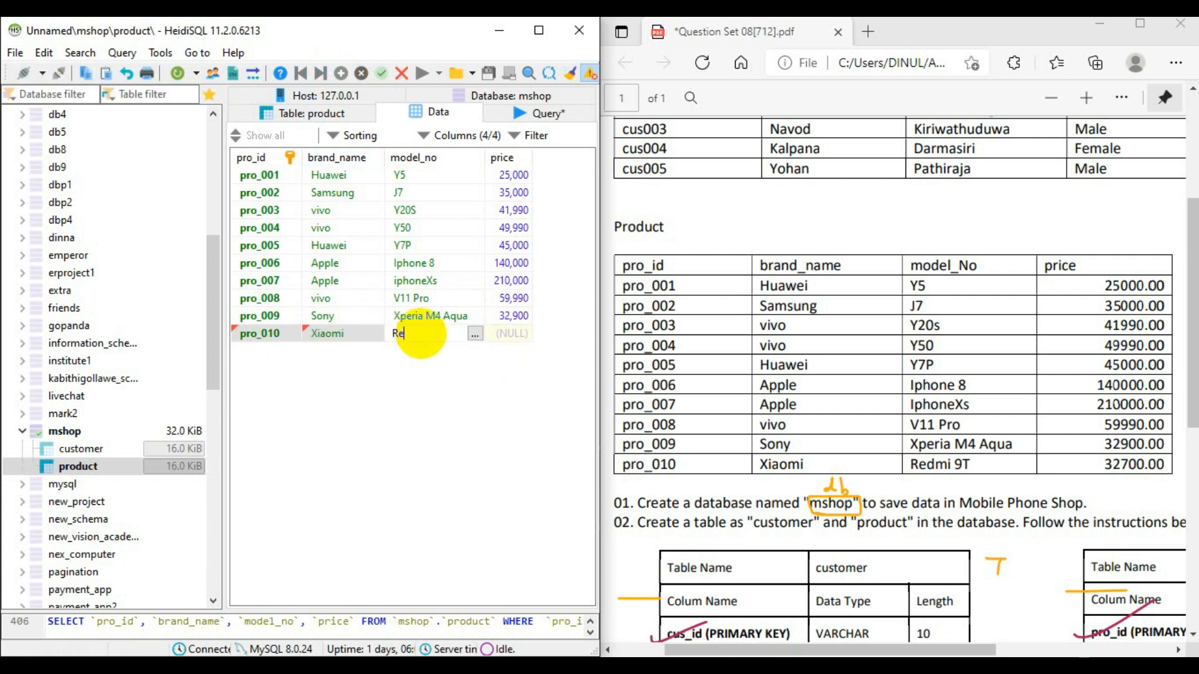
text(dmi 9T)
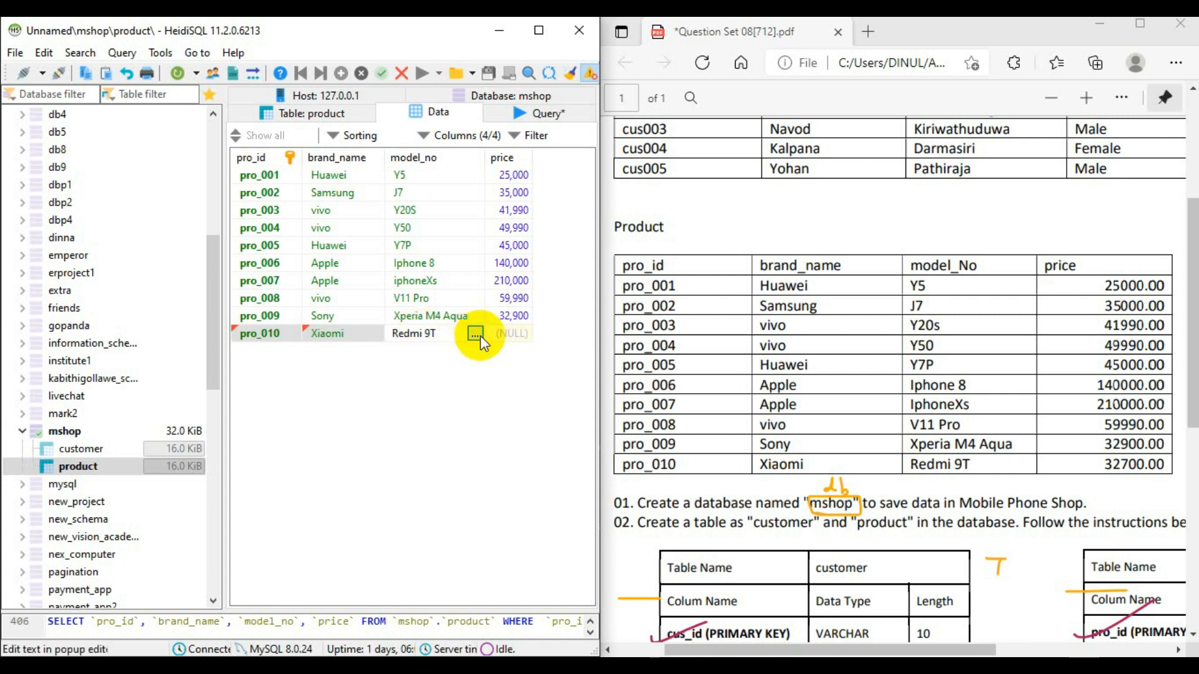
click(511, 331)
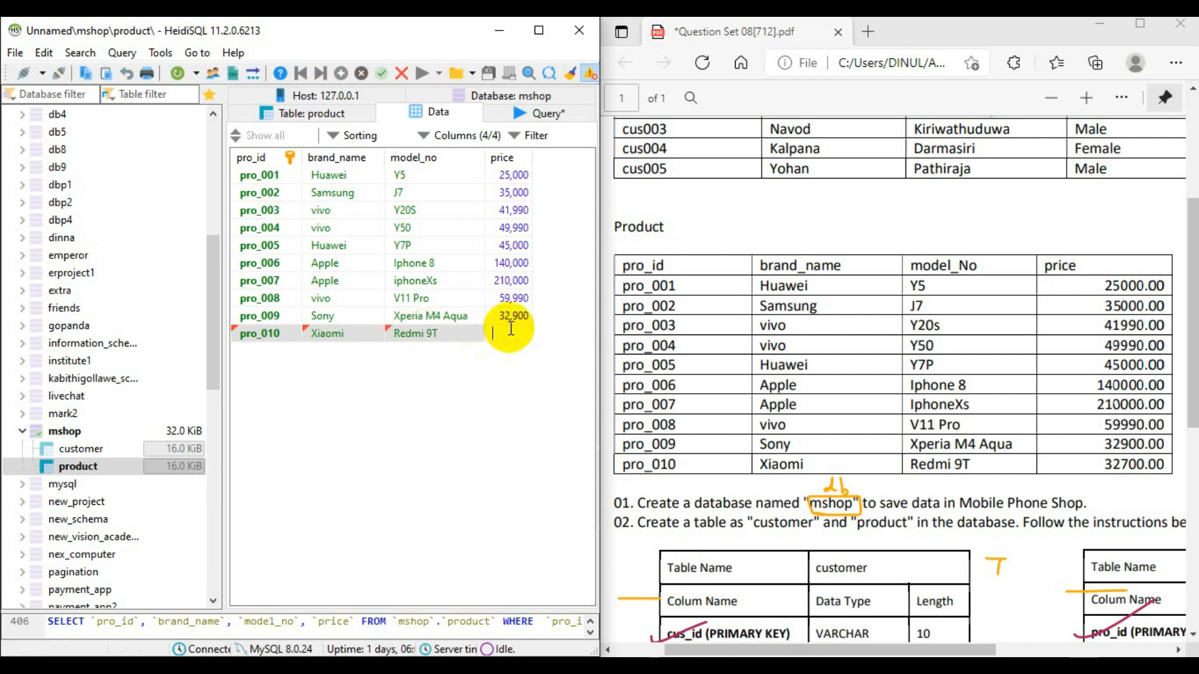
text(33)
key(BackSpace)
text(2,70)
text(00)
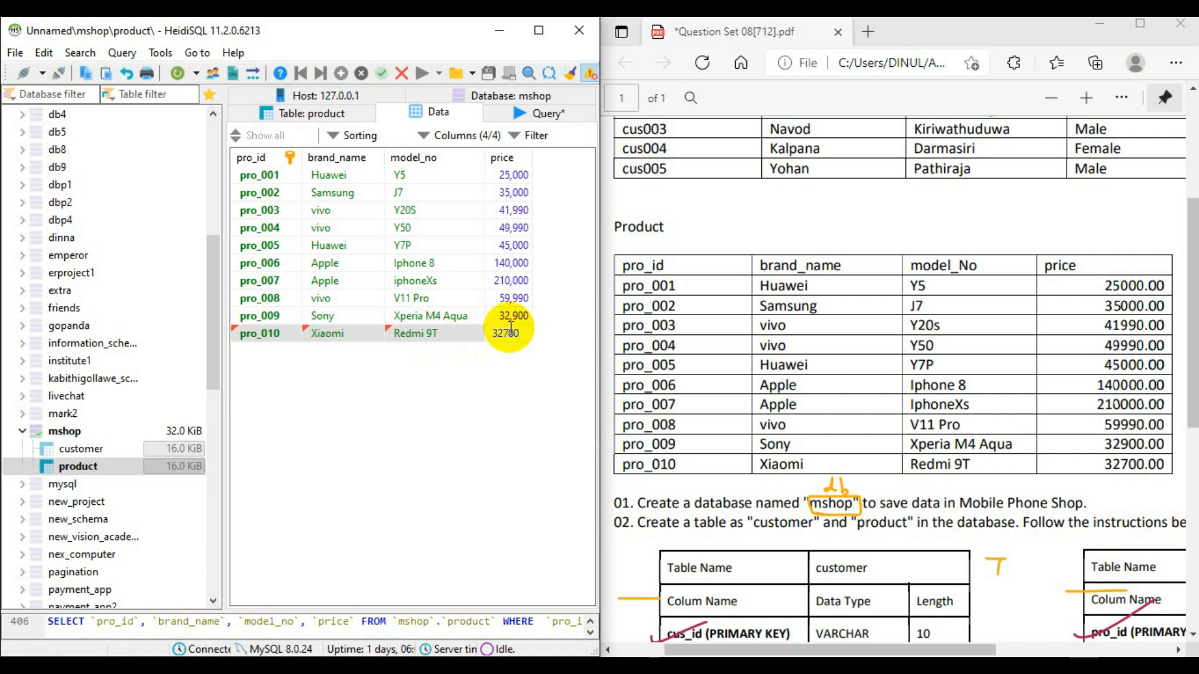
click(549, 363)
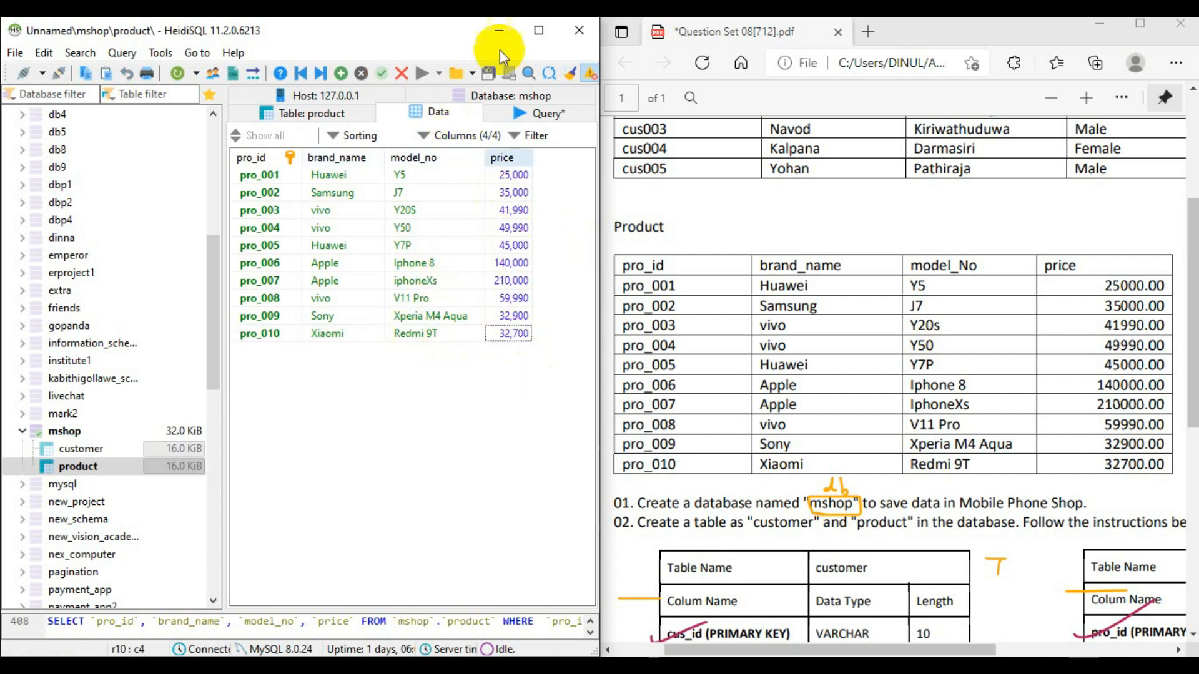
- Maximize the database window and open the data of the mshop customer table
double_click(552, 28)
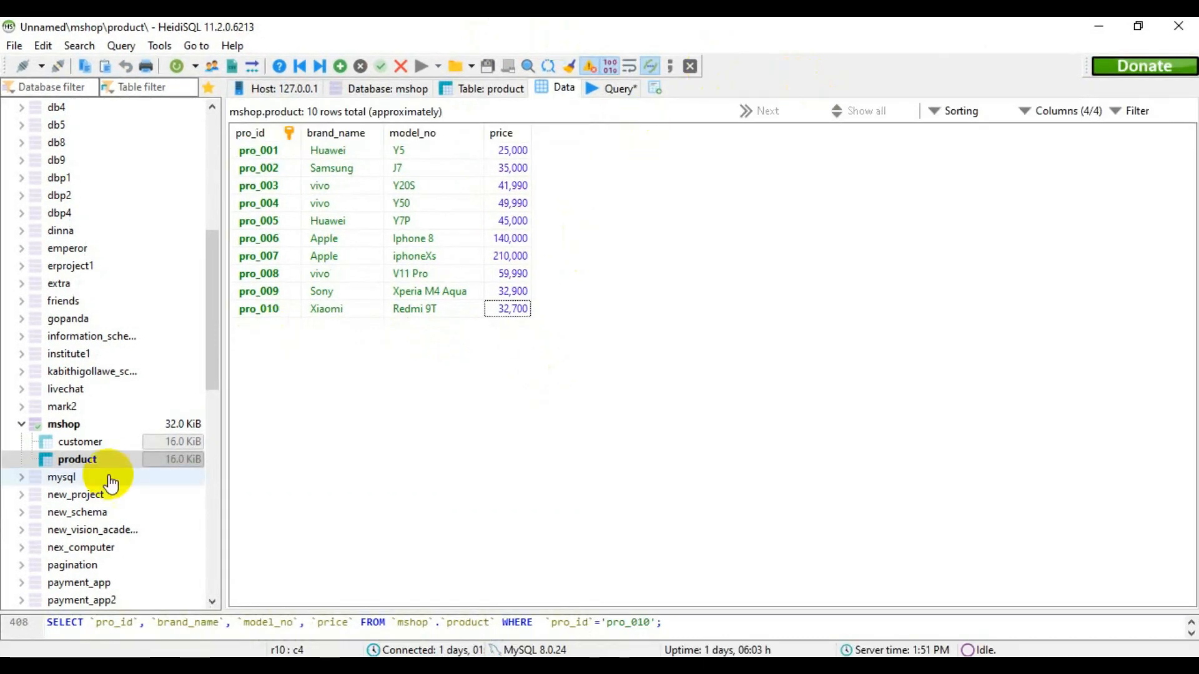
click(82, 444)
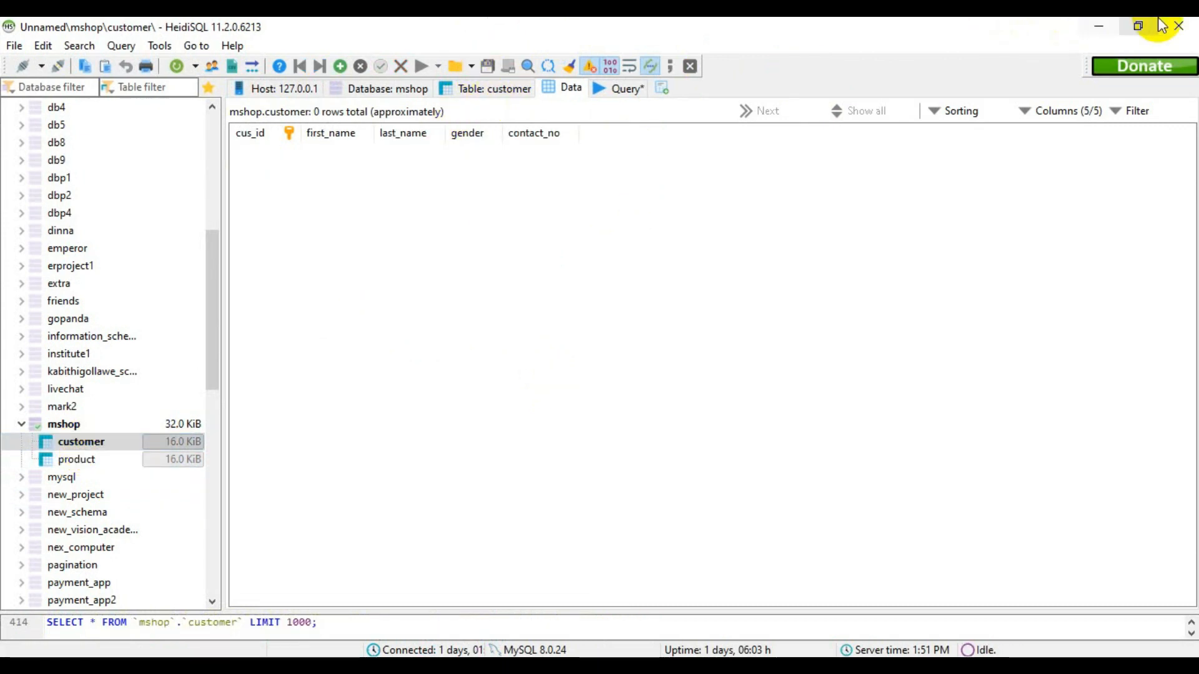
- Place the database window side by side with the Question Set 08 PDF and bring its Customer table into view
click(1138, 26)
drag(150, 33, 3, 223)
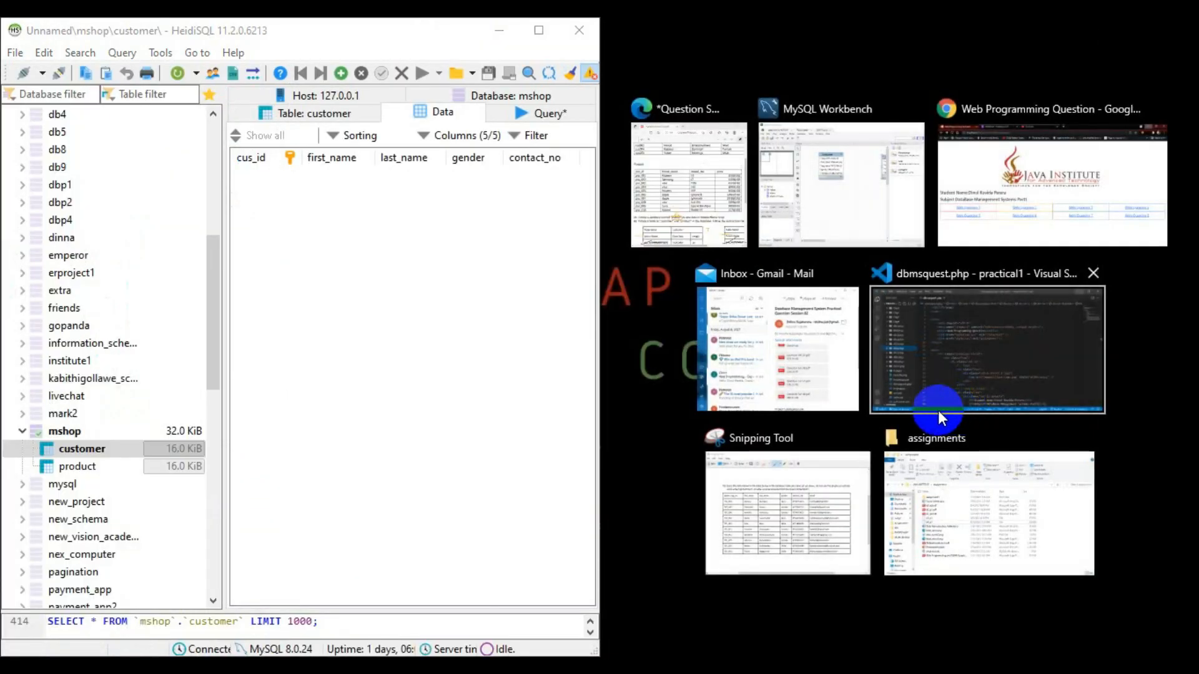
click(695, 207)
scroll(999, 400, up, 5)
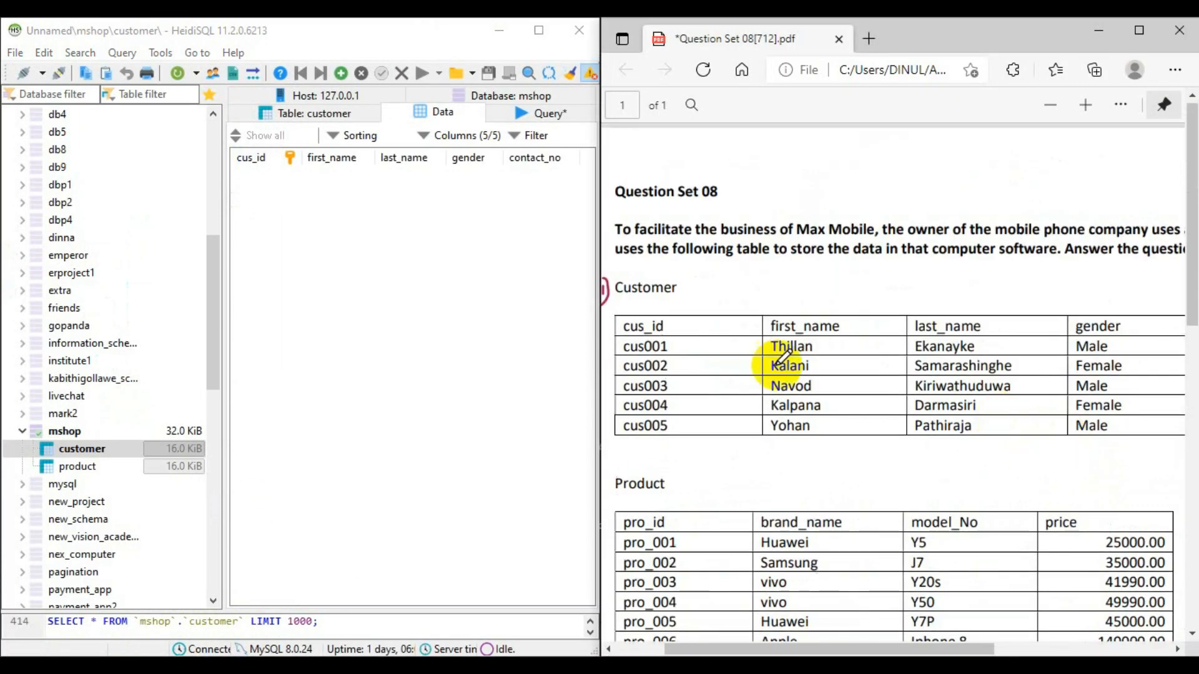
- Insert the first row in the customer table and enter its customer ID from the PDF
click(343, 78)
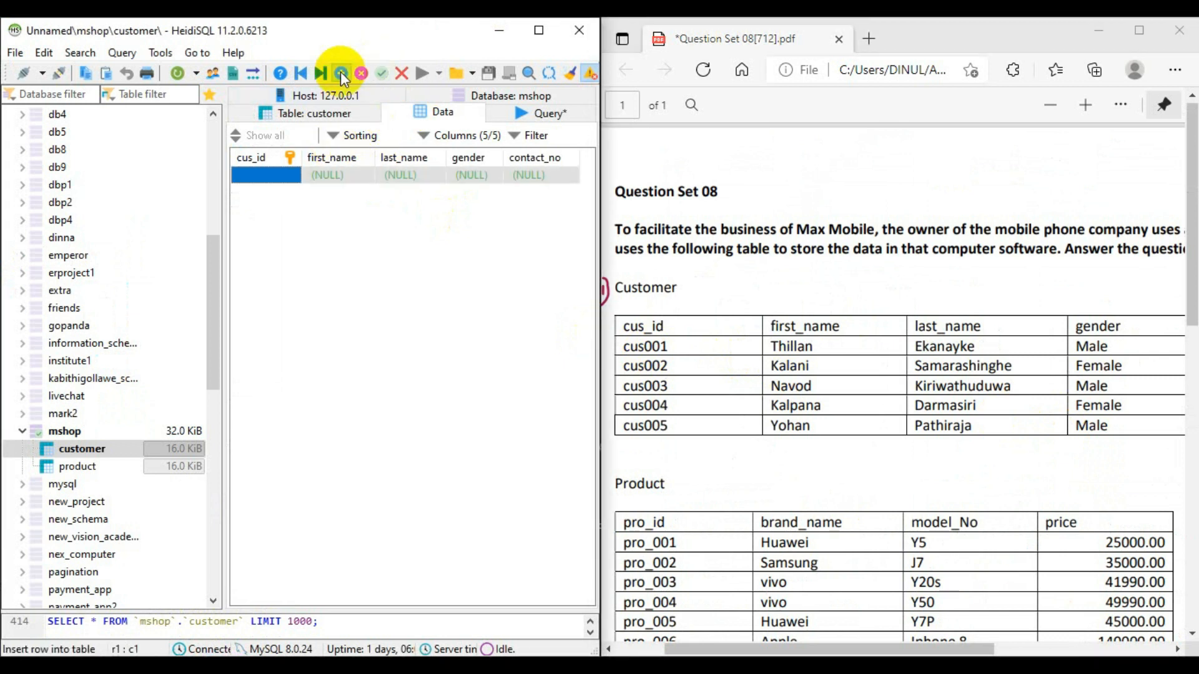
click(274, 179)
text(cus001)
- Fill in the first customer's first_name and last_name
click(337, 175)
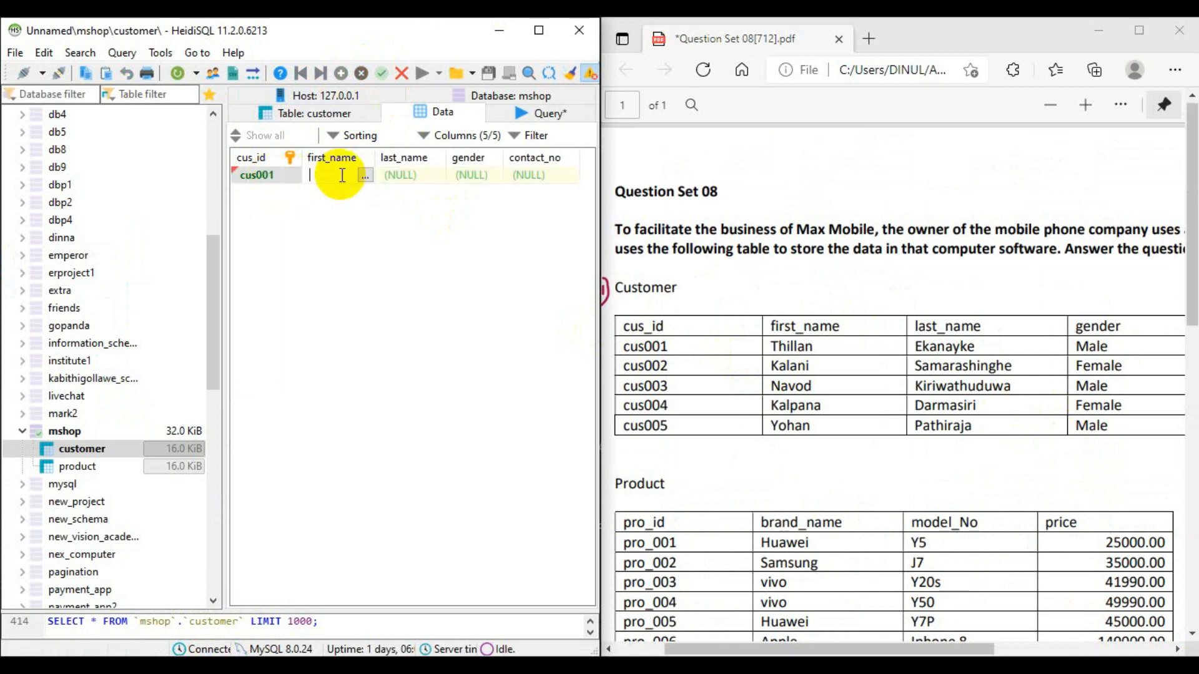
click(401, 178)
click(402, 179)
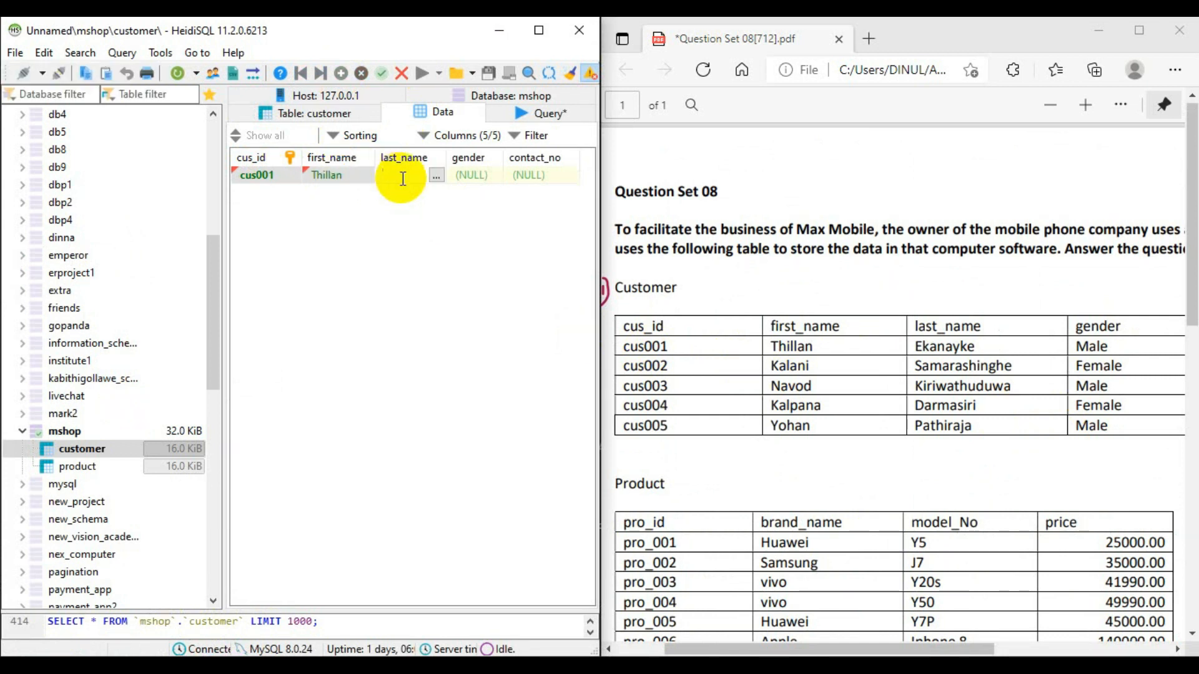
- Set the first customer's gender to Male and fill in the contact number from the PDF's contact_No column
click(467, 177)
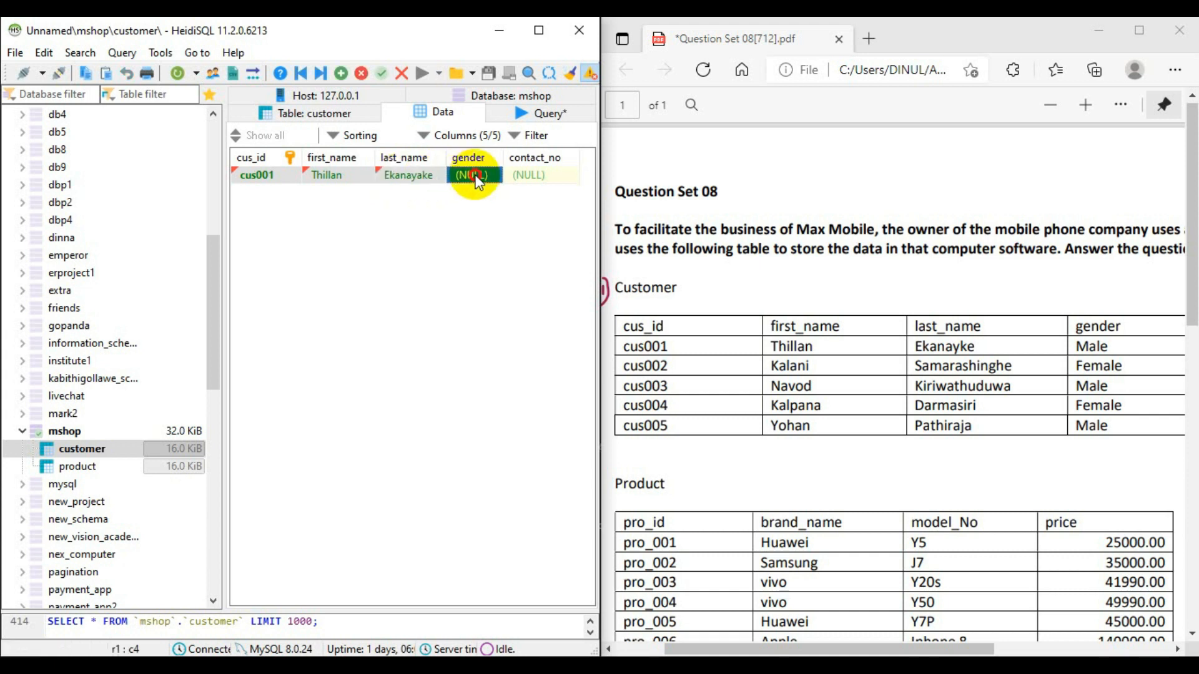
text(Male)
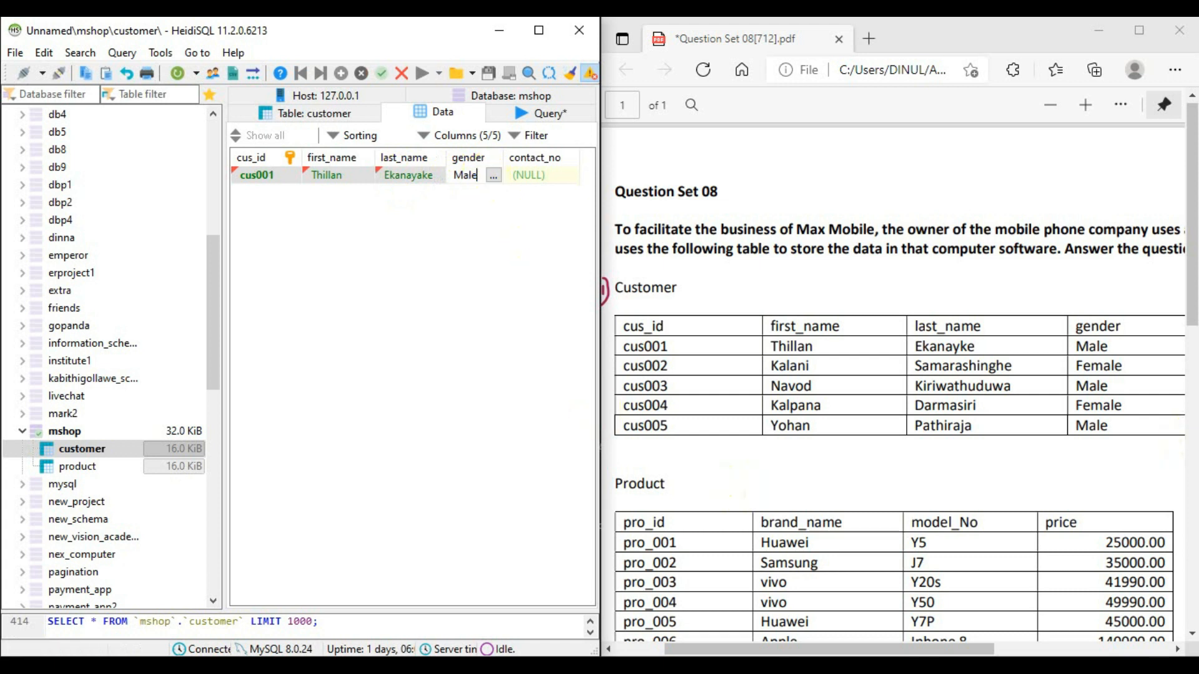
drag(938, 649, 1013, 650)
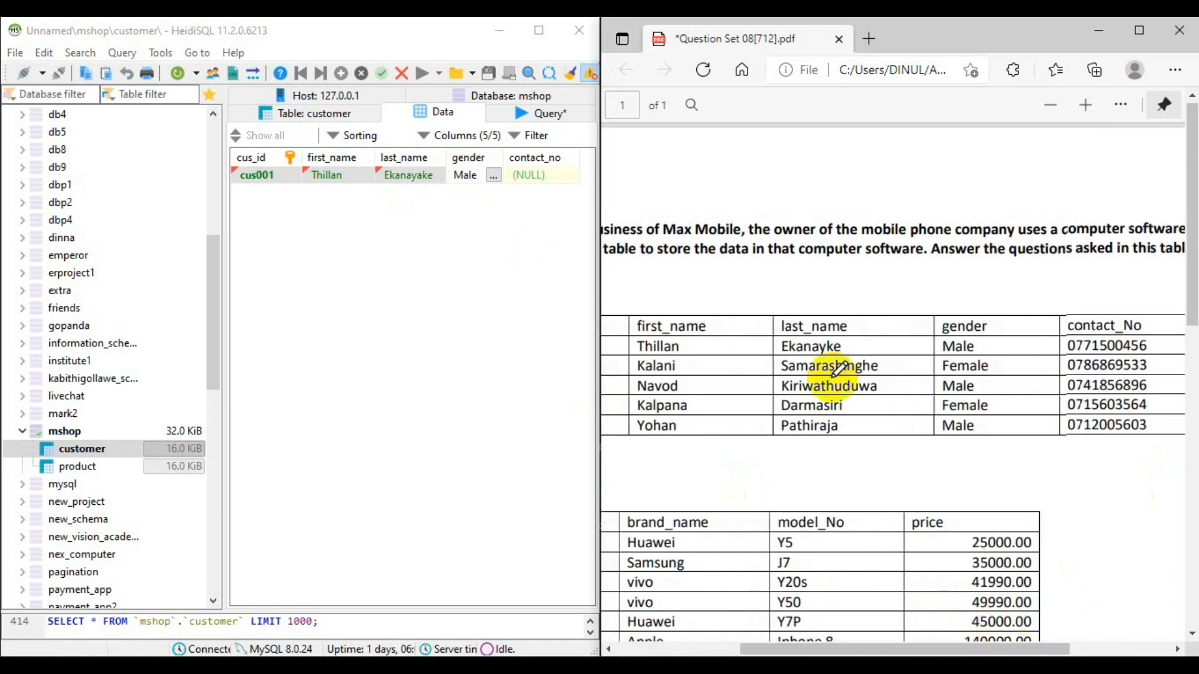
click(554, 174)
click(553, 172)
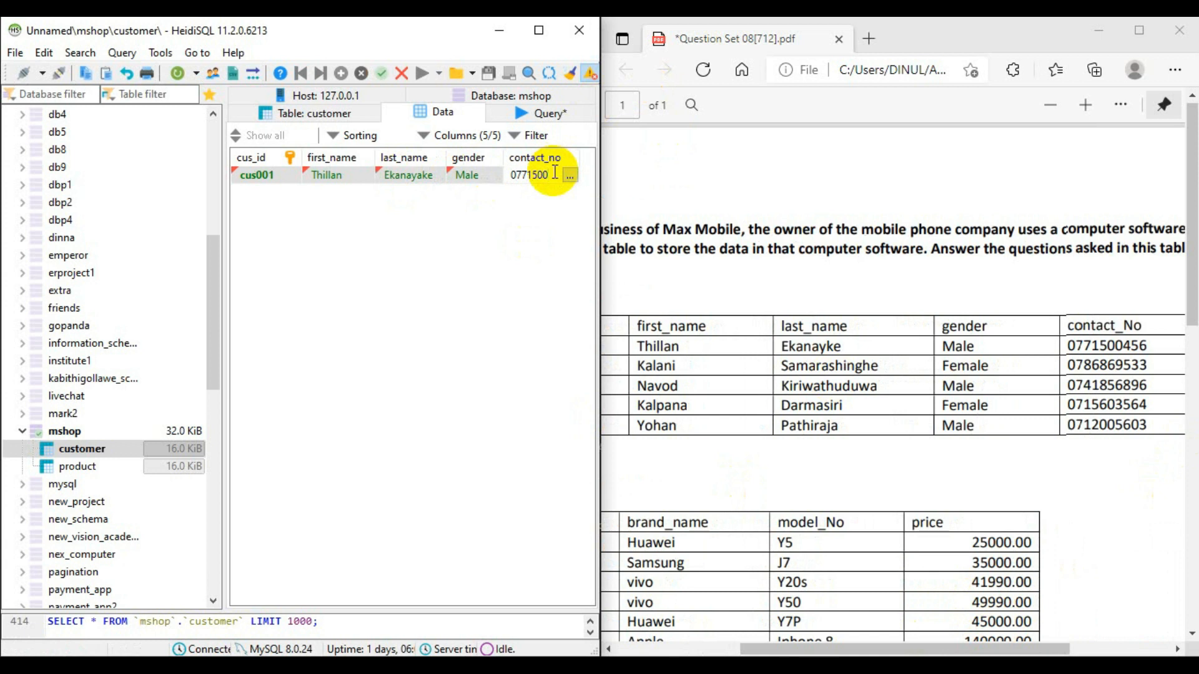
click(552, 245)
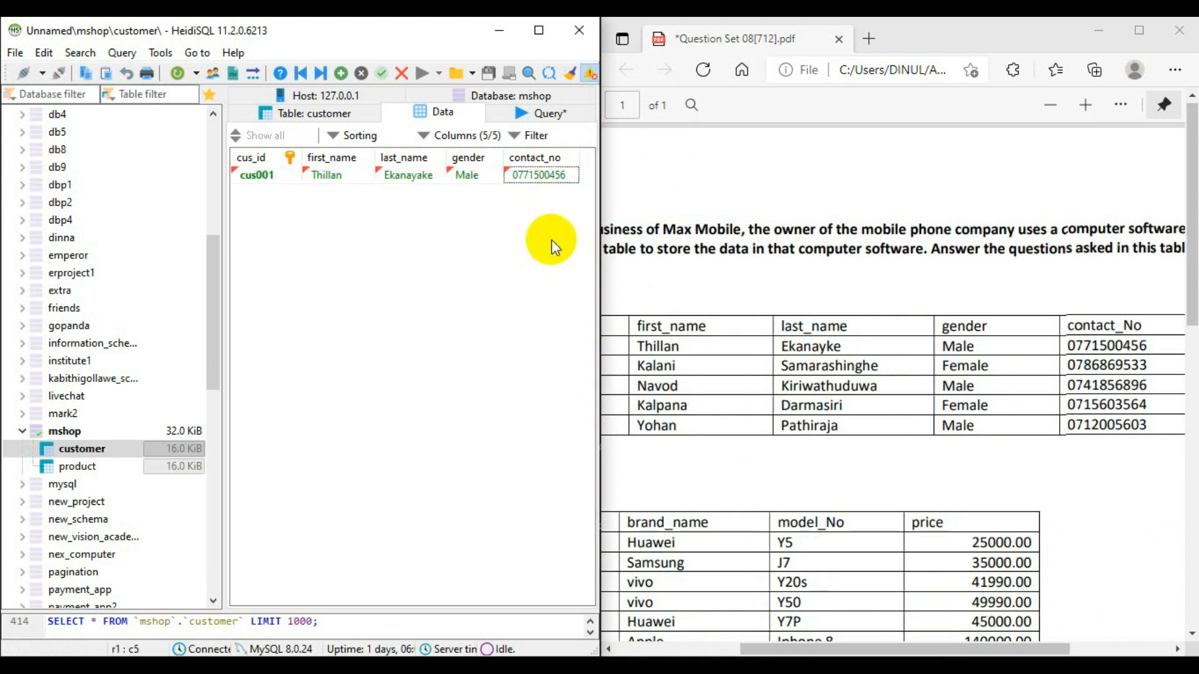
- Save the first customer row and insert a second row with the next customer ID
click(341, 73)
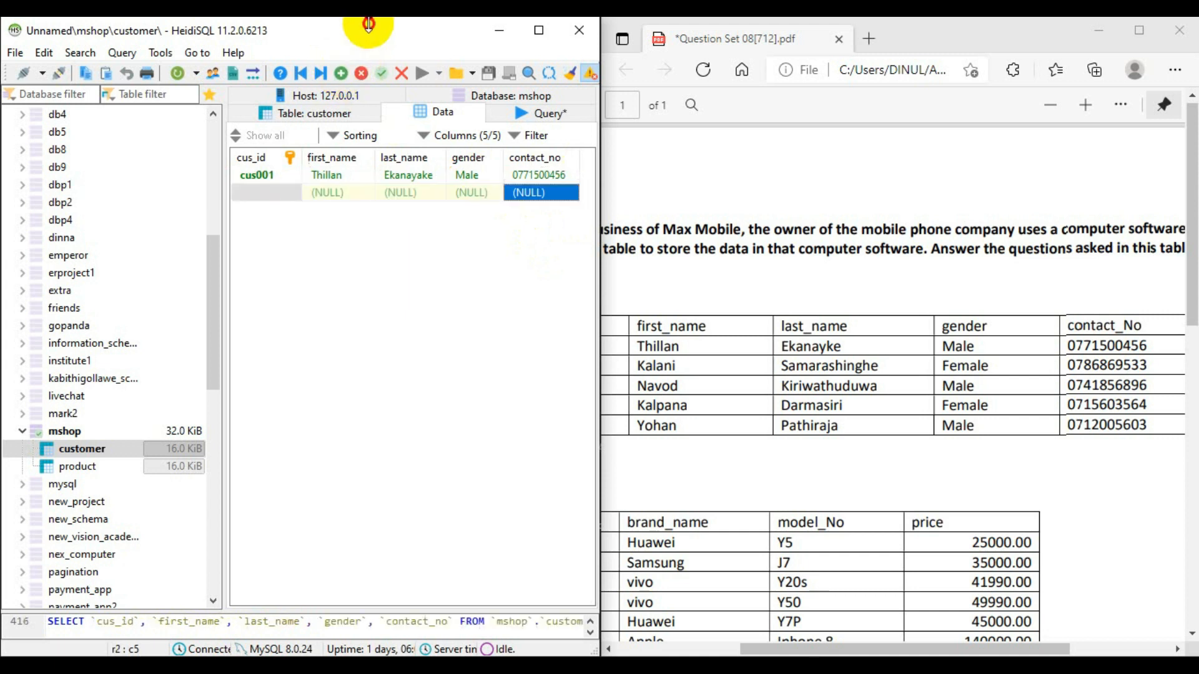
double_click(275, 191)
text(cus002)
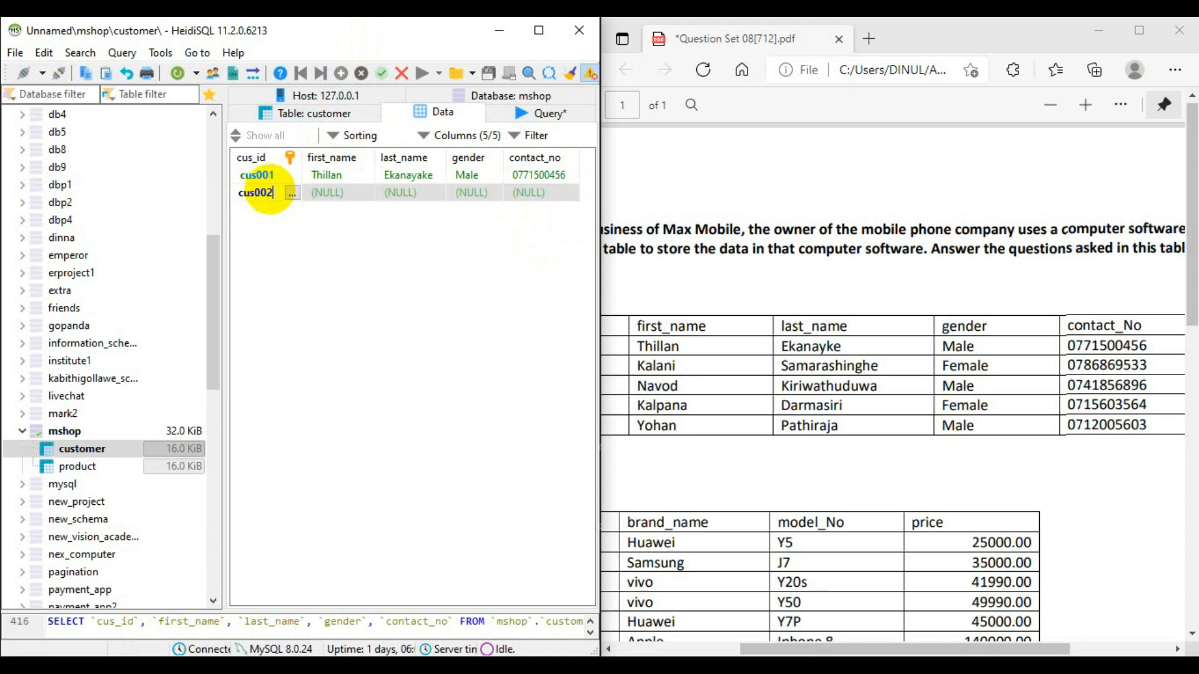
- Fill in the second customer's first_name and last_name, and widen the last_name column to fit its text
double_click(344, 191)
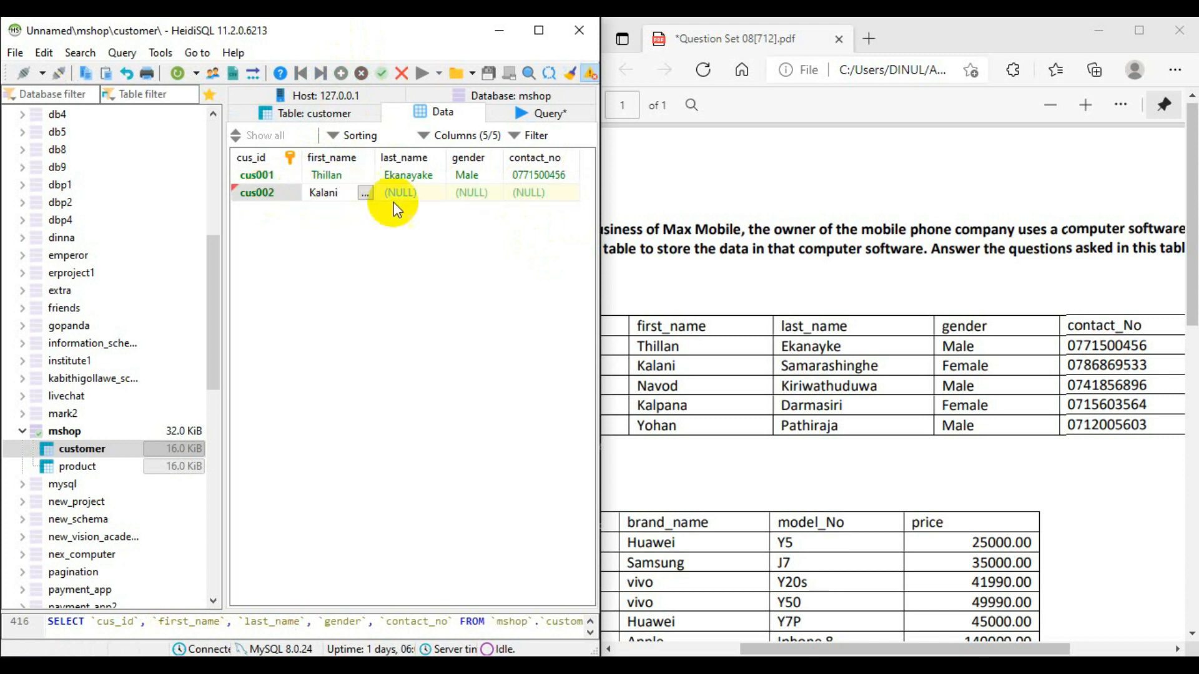
double_click(417, 190)
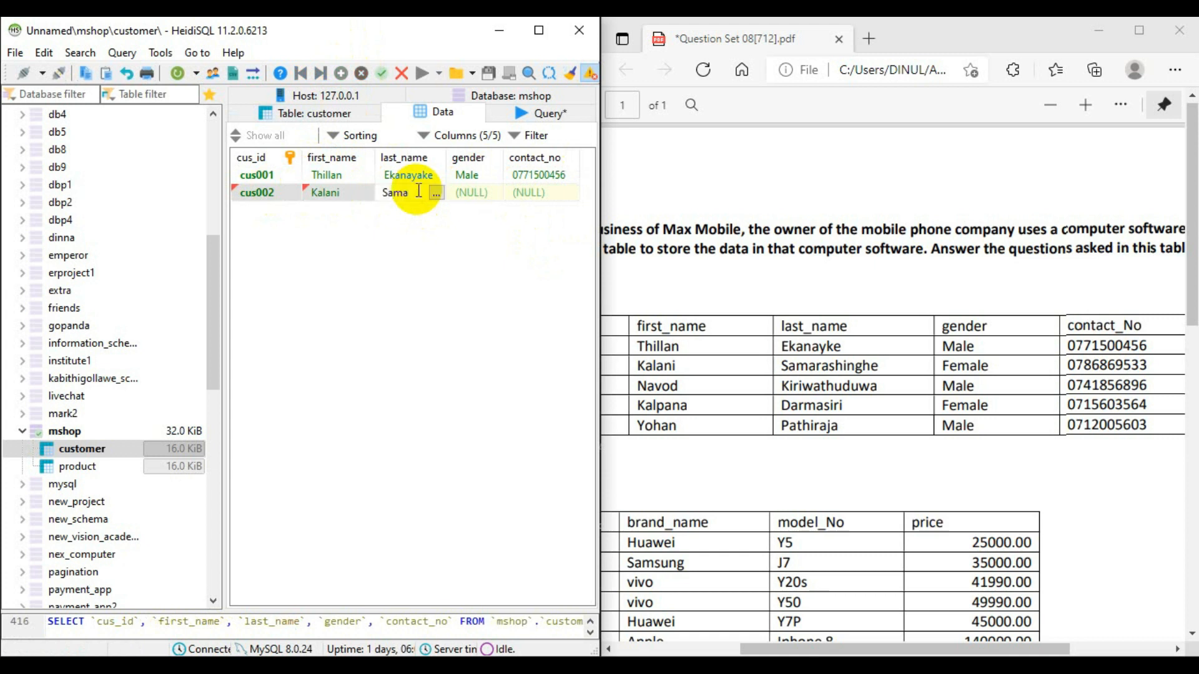
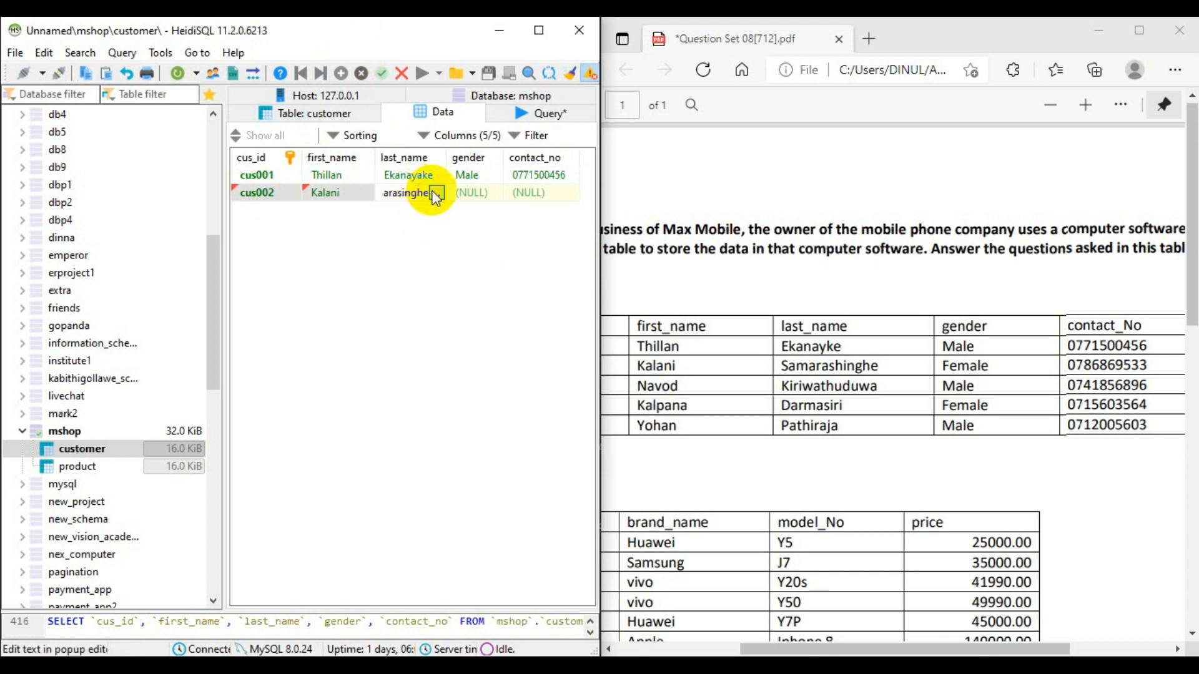
double_click(468, 192)
drag(448, 156, 462, 157)
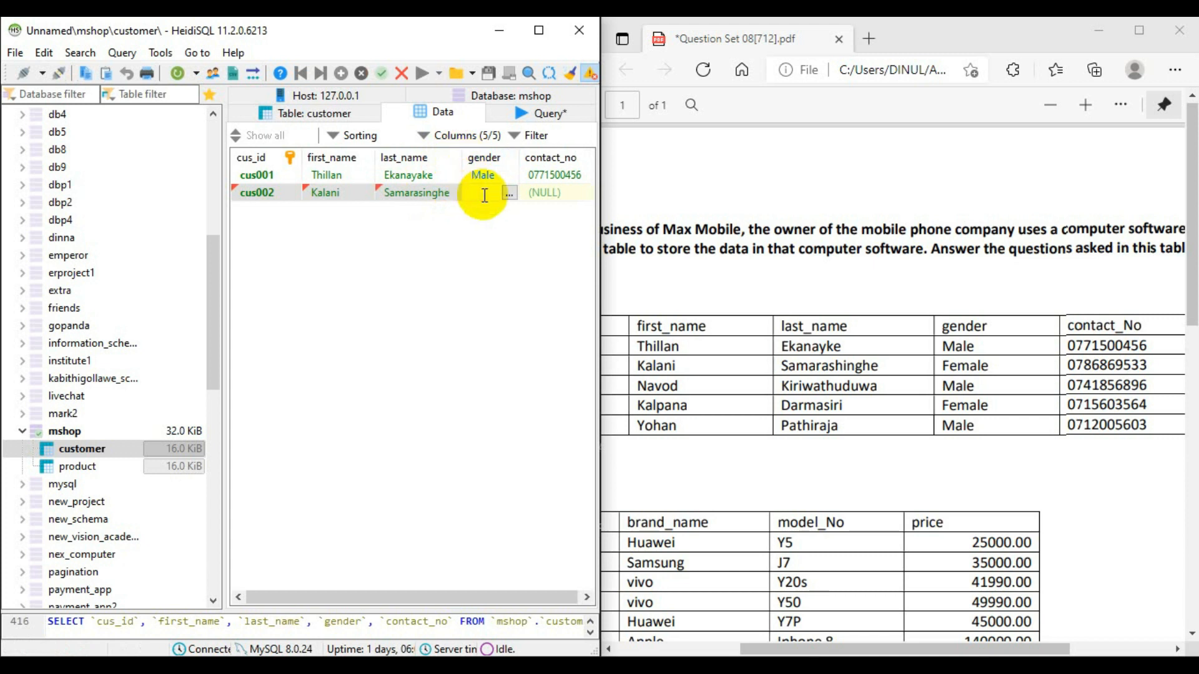
- Set the second customer's gender to Female and fill in the contact number from the PDF
text(Female)
double_click(565, 193)
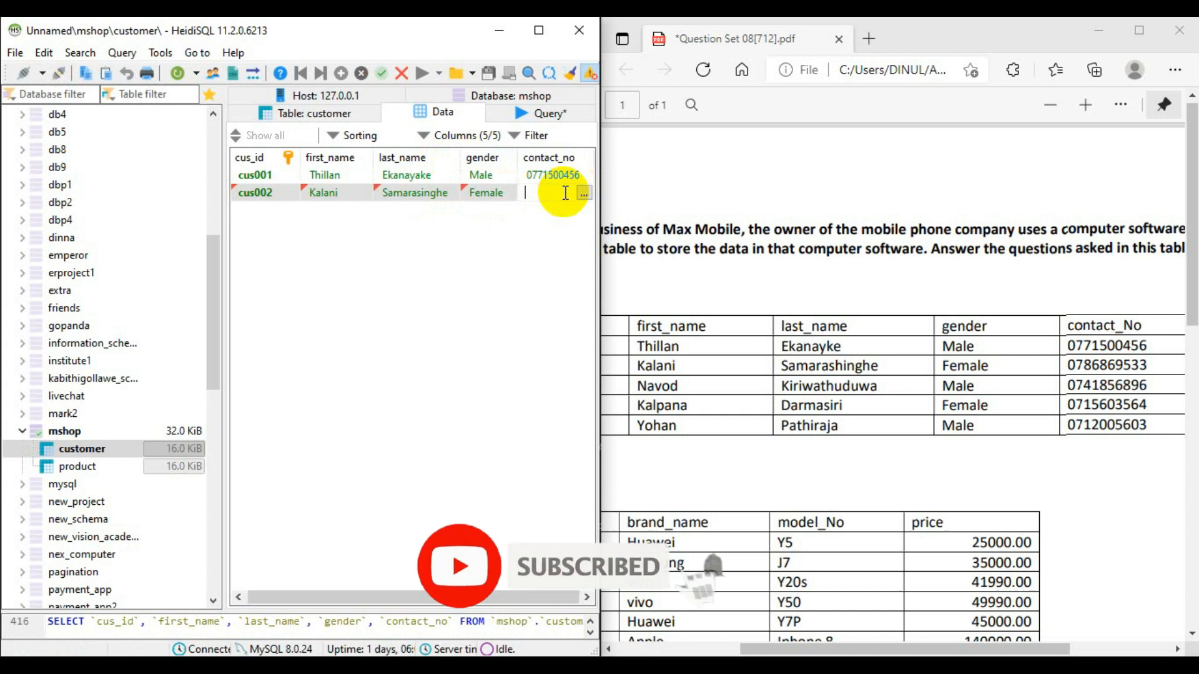
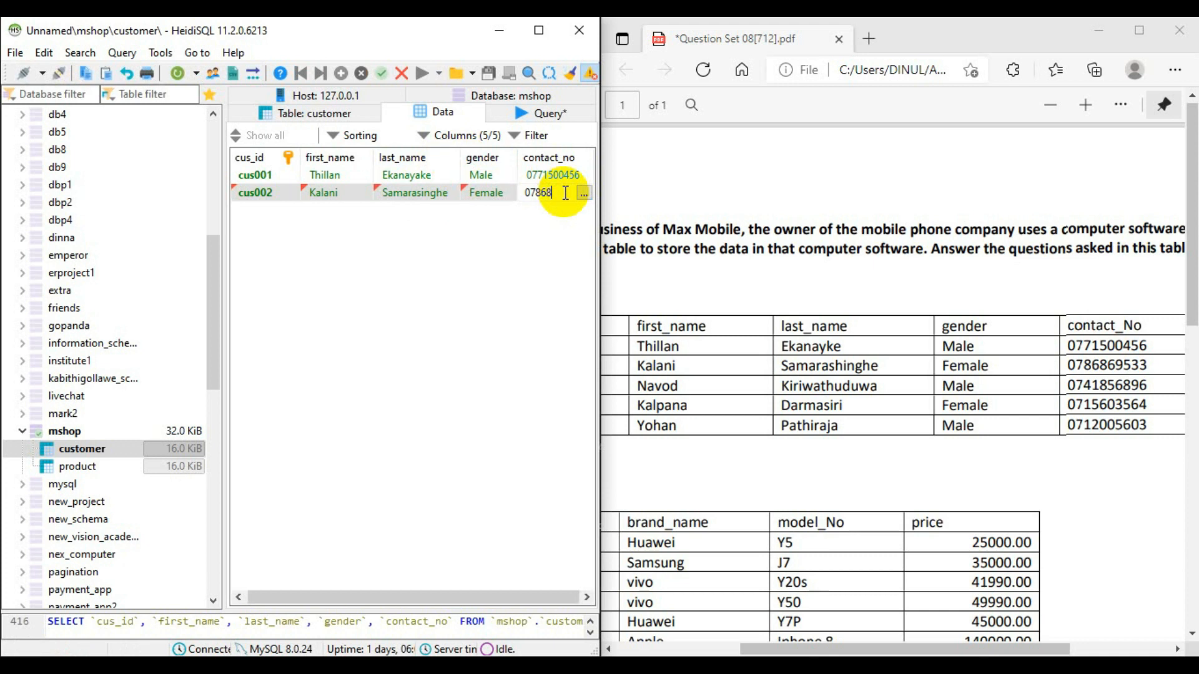
- Complete the second customer's contact number with the remaining digits from the PDF's contact_No column
text(69533)
key(Return)
- Insert a third row in the customer table and fill in the next customer ID in the sequence
click(341, 73)
click(258, 210)
text(cus003)
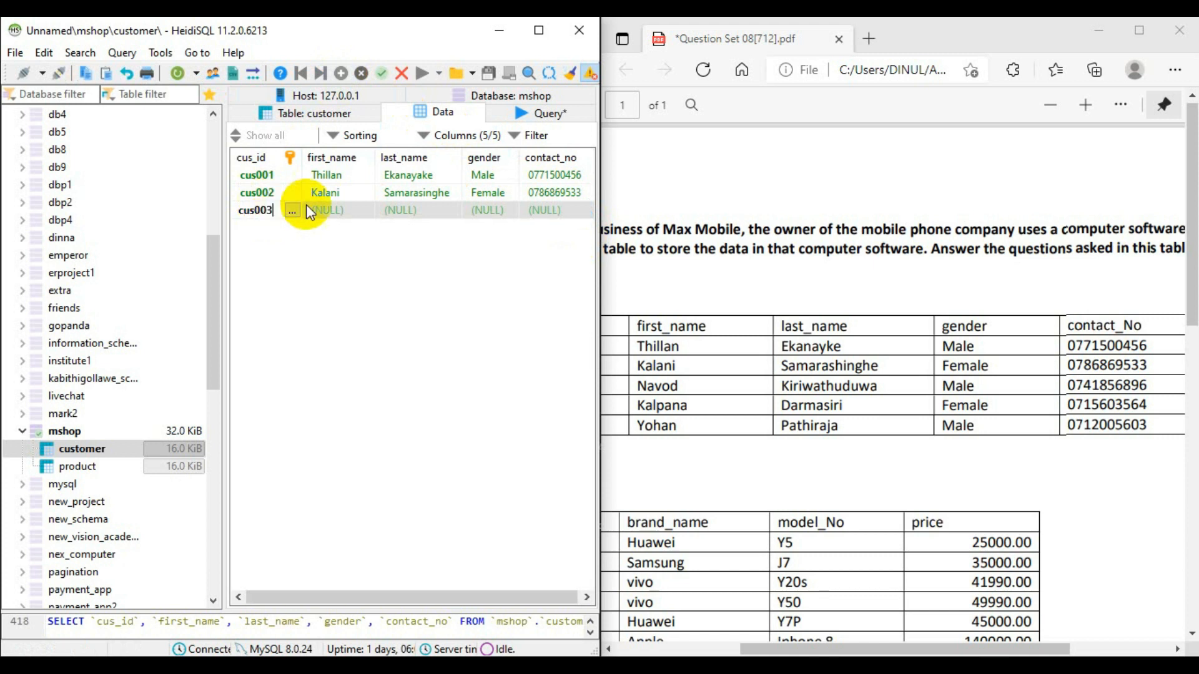
- Fill in the third customer's first_name and last_name as listed in the PDF
key(Tab)
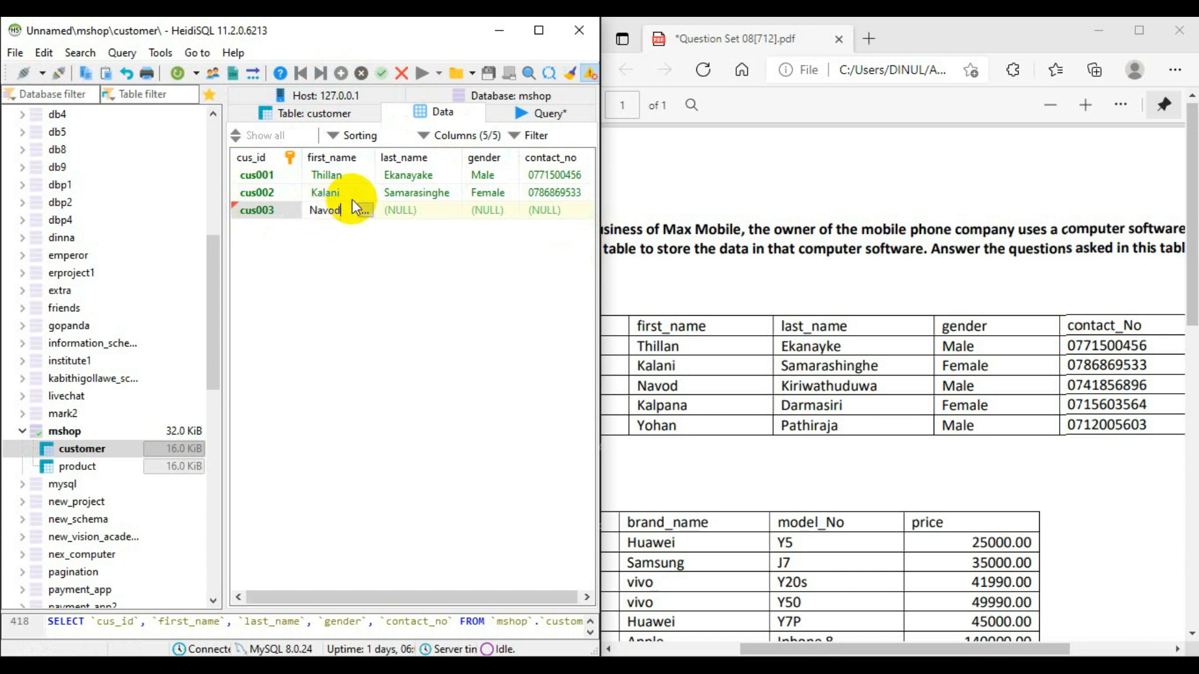
double_click(422, 212)
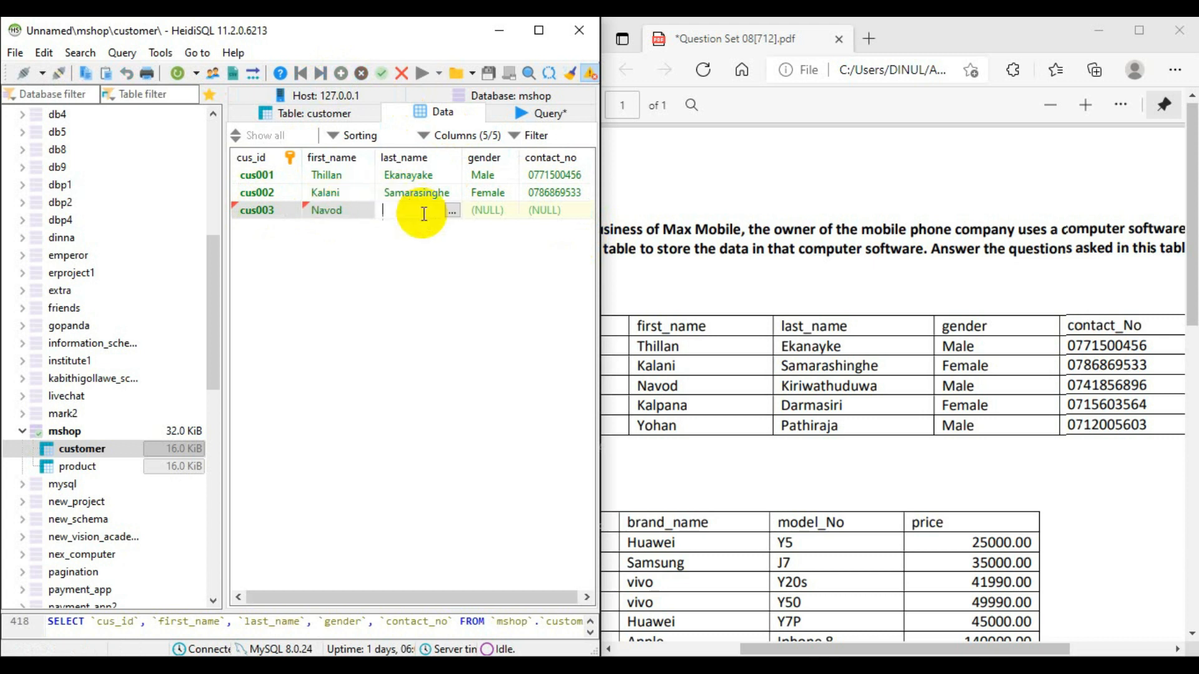
- Set the third customer's gender to Male and fill in the contact number from the PDF
click(496, 211)
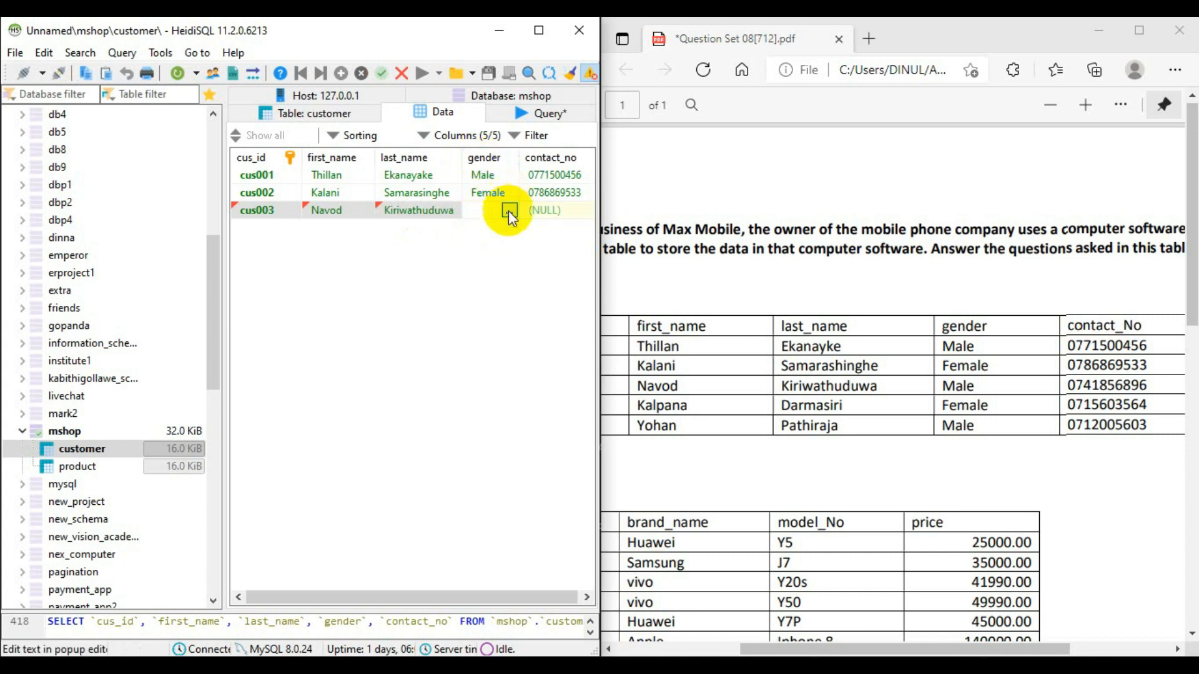
text(Male)
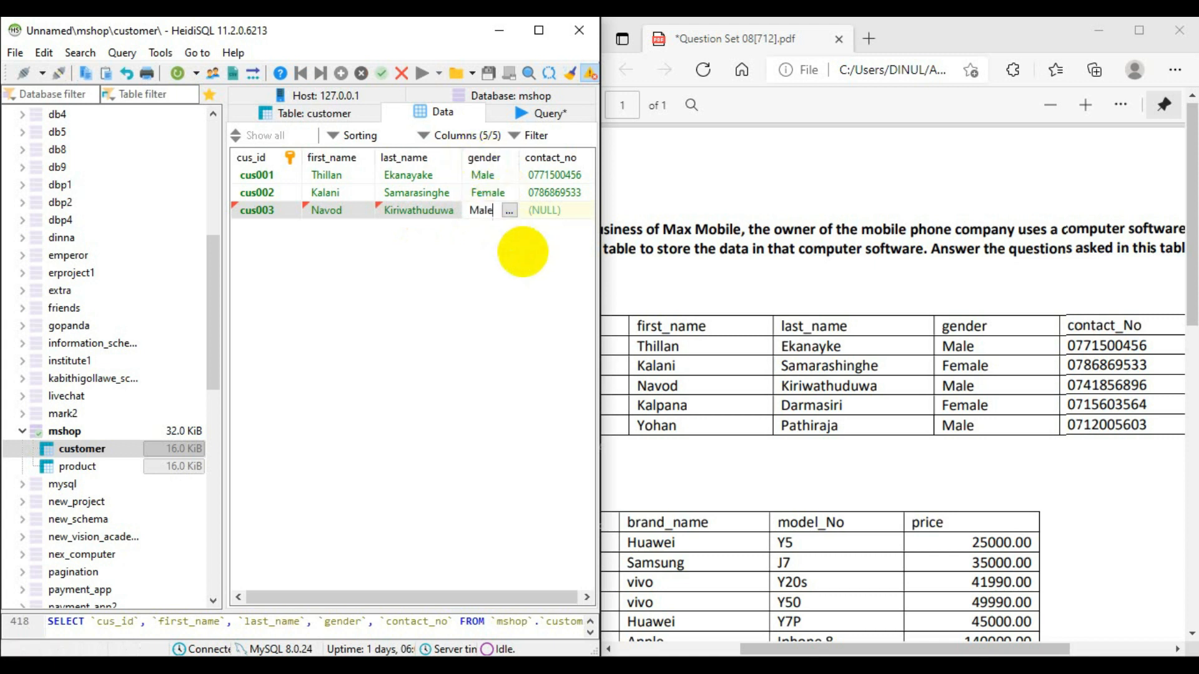
click(545, 212)
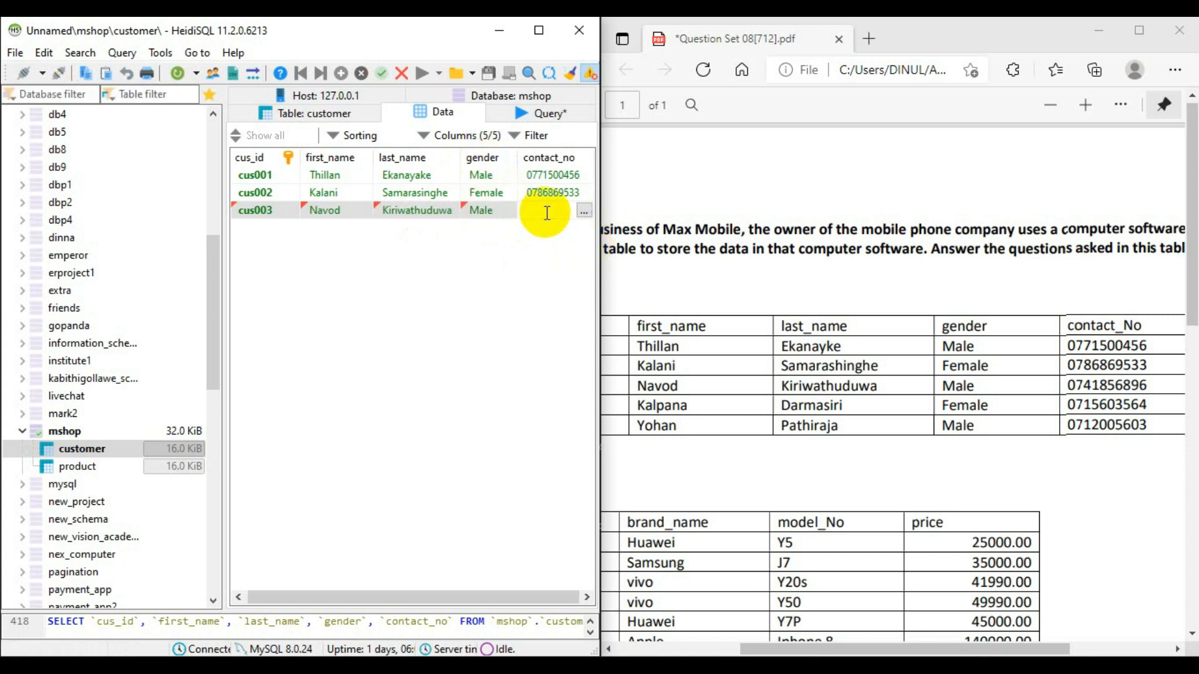
click(521, 256)
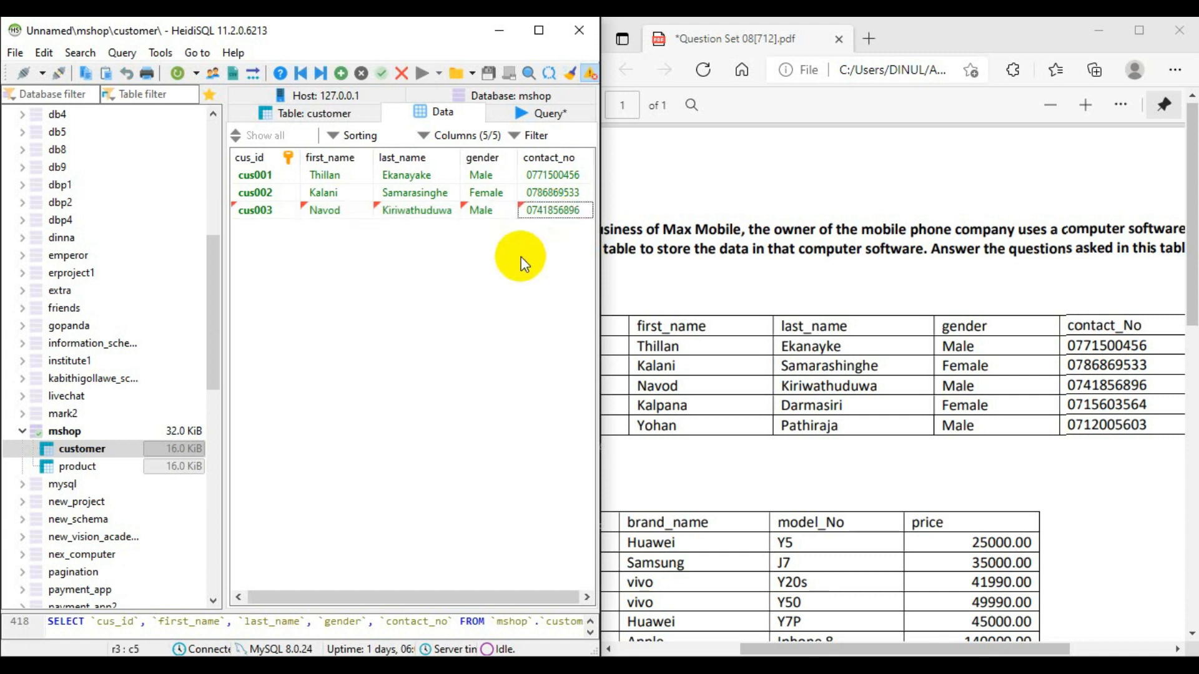
- Save the third customer row and insert a fourth row with the next customer ID
click(341, 74)
click(272, 222)
text(cus004)
key(Return)
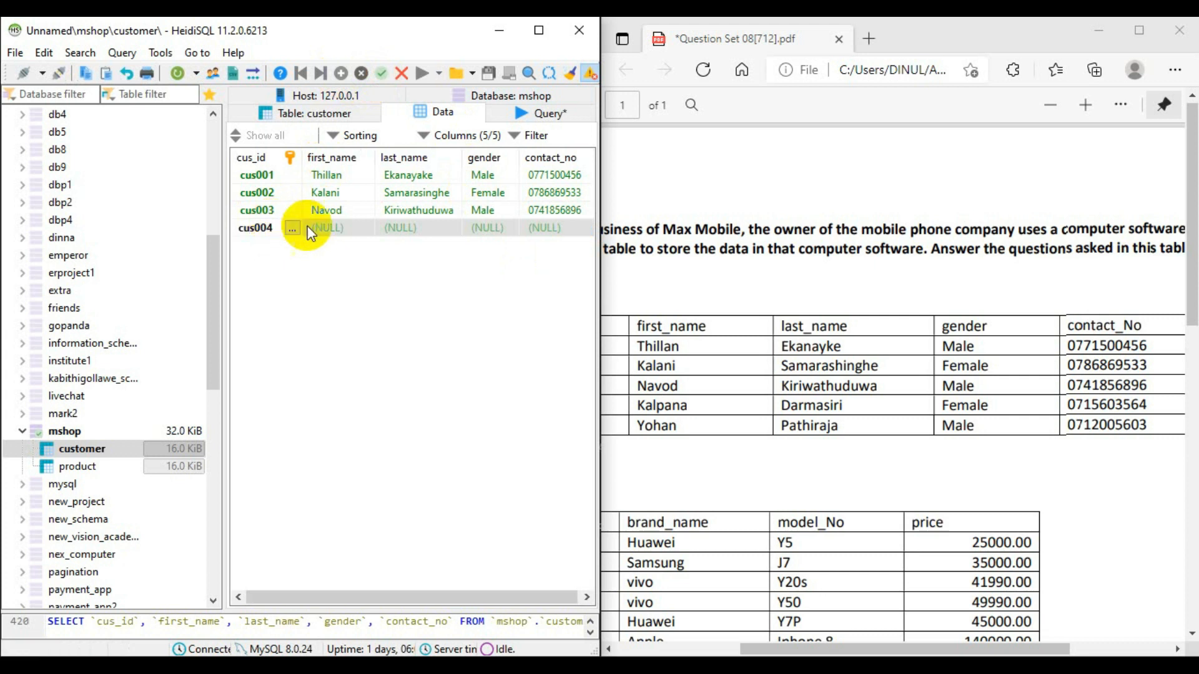
- Fill in the first_name and last_name of the fourth customer
click(355, 220)
click(353, 226)
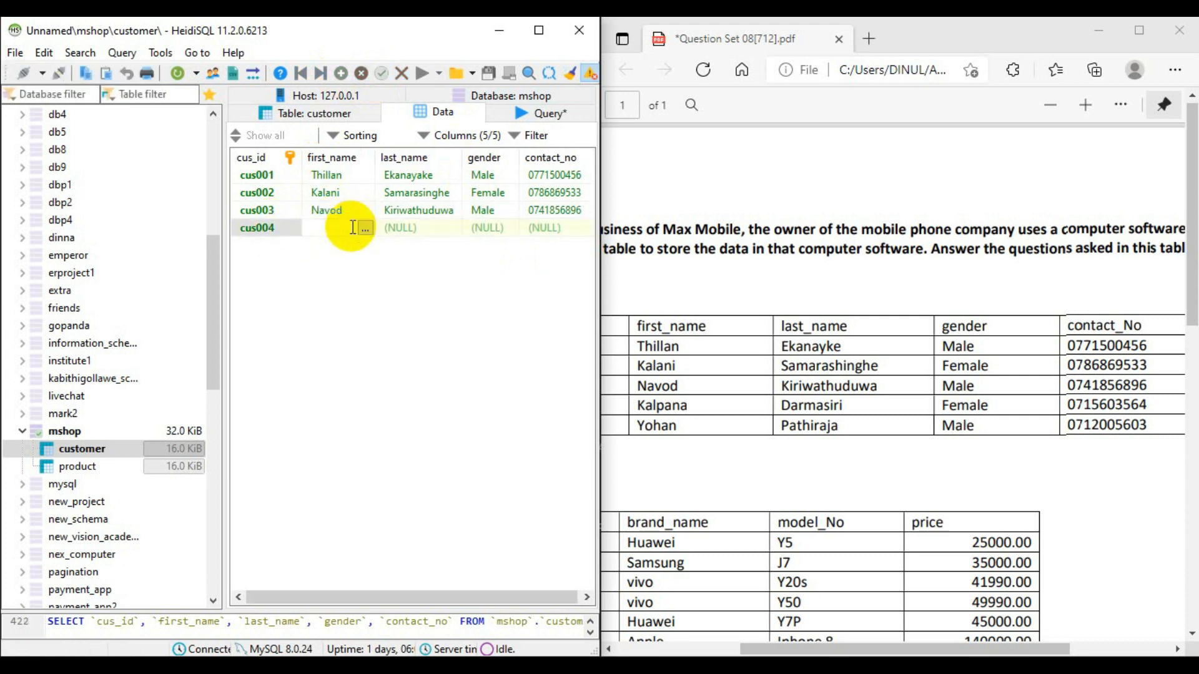
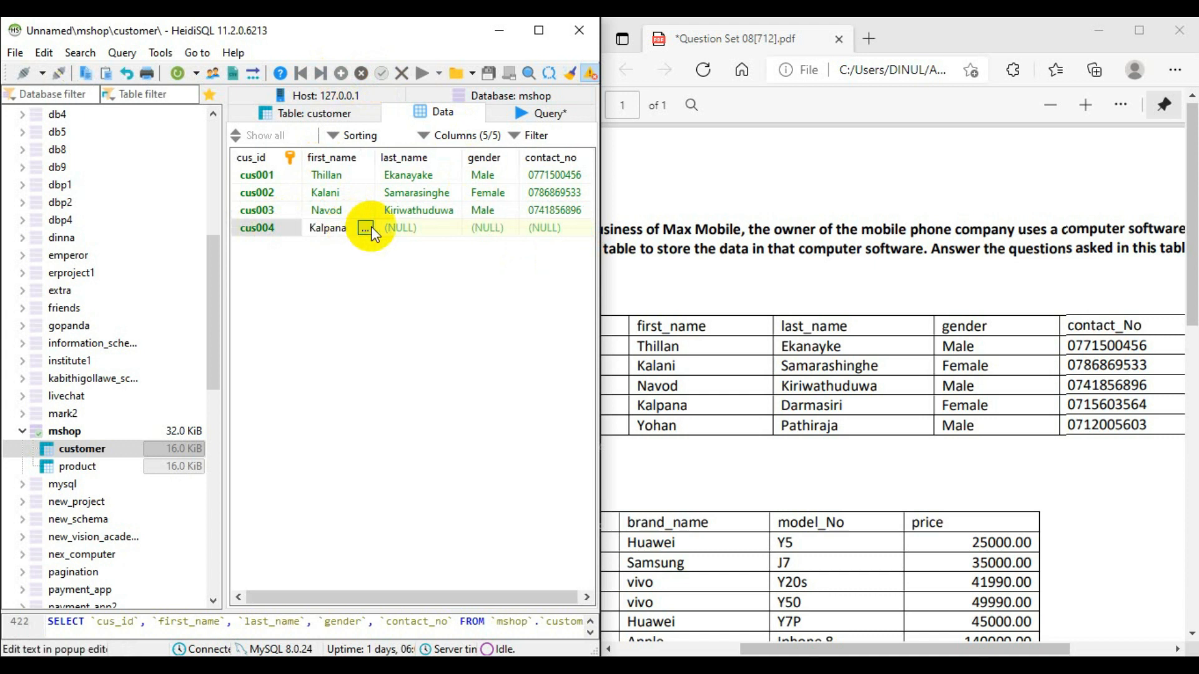
double_click(399, 227)
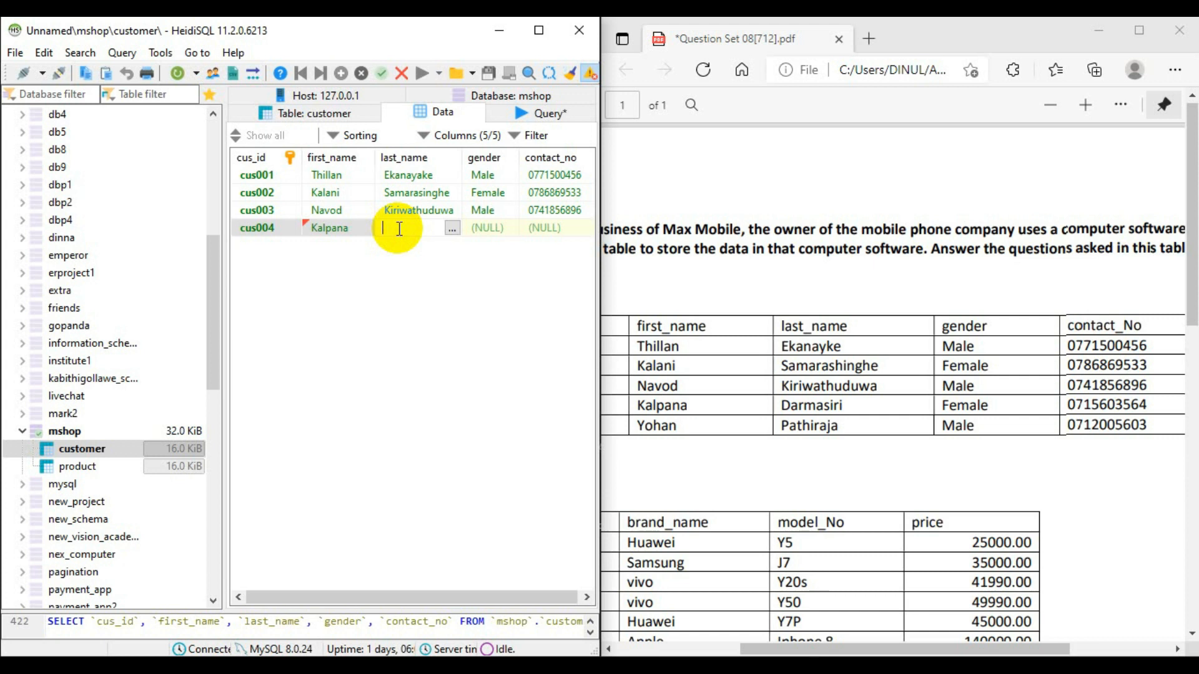
- Set the fourth customer's gender to Female and fill in the contact number from the PDF
double_click(481, 228)
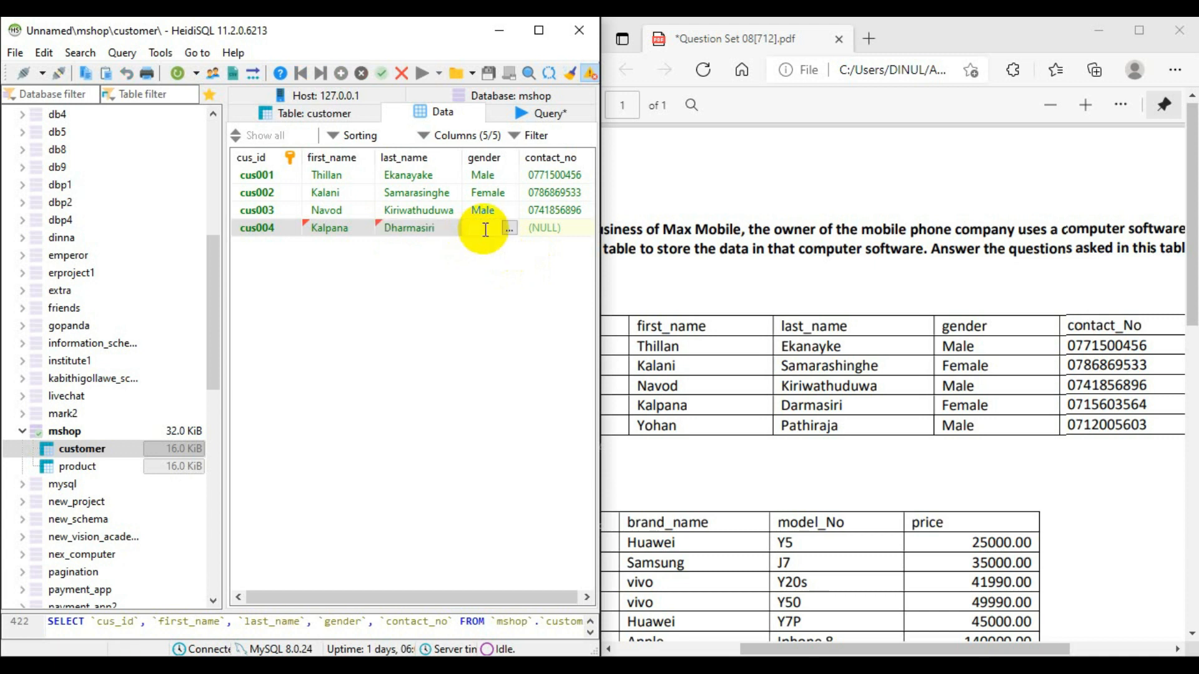
text(Female)
double_click(549, 227)
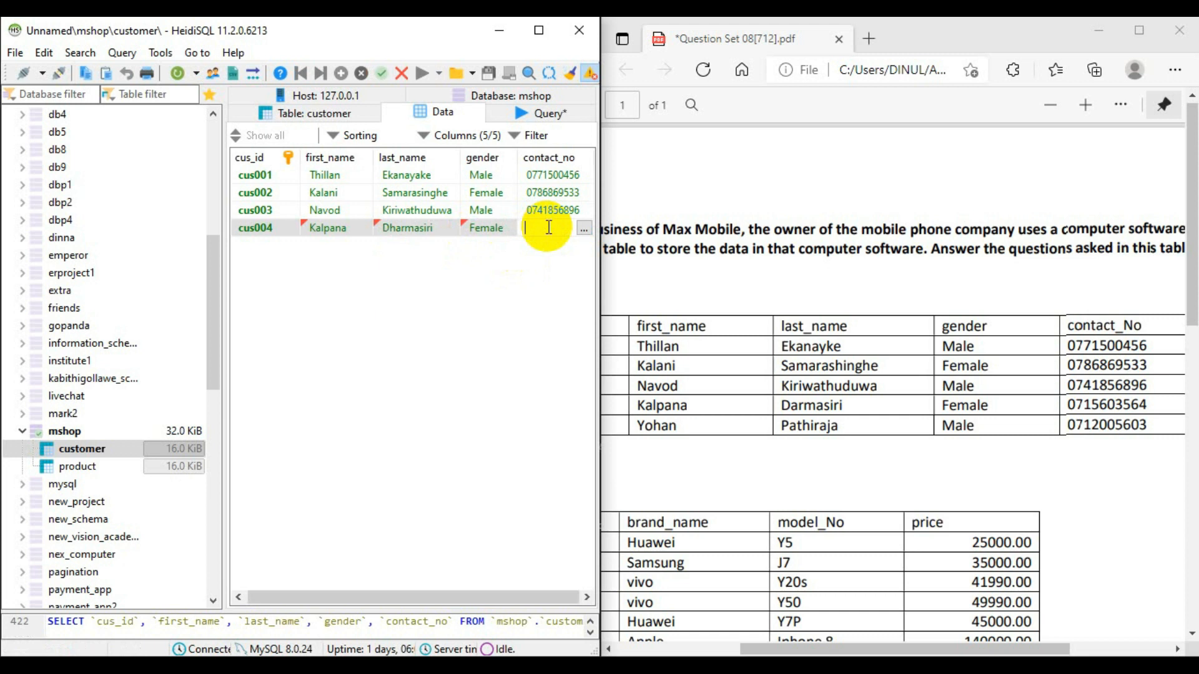
key(Return)
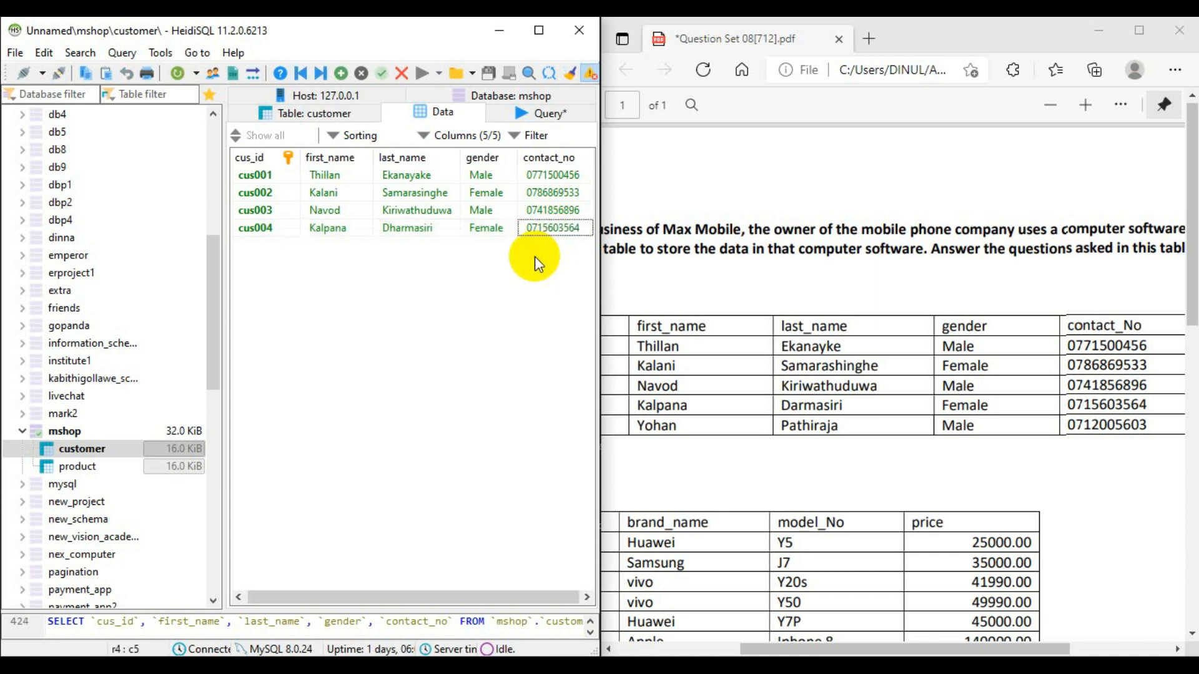
- Insert a fifth row in the customer table and give it the next customer ID
click(342, 74)
double_click(280, 241)
text(cus)
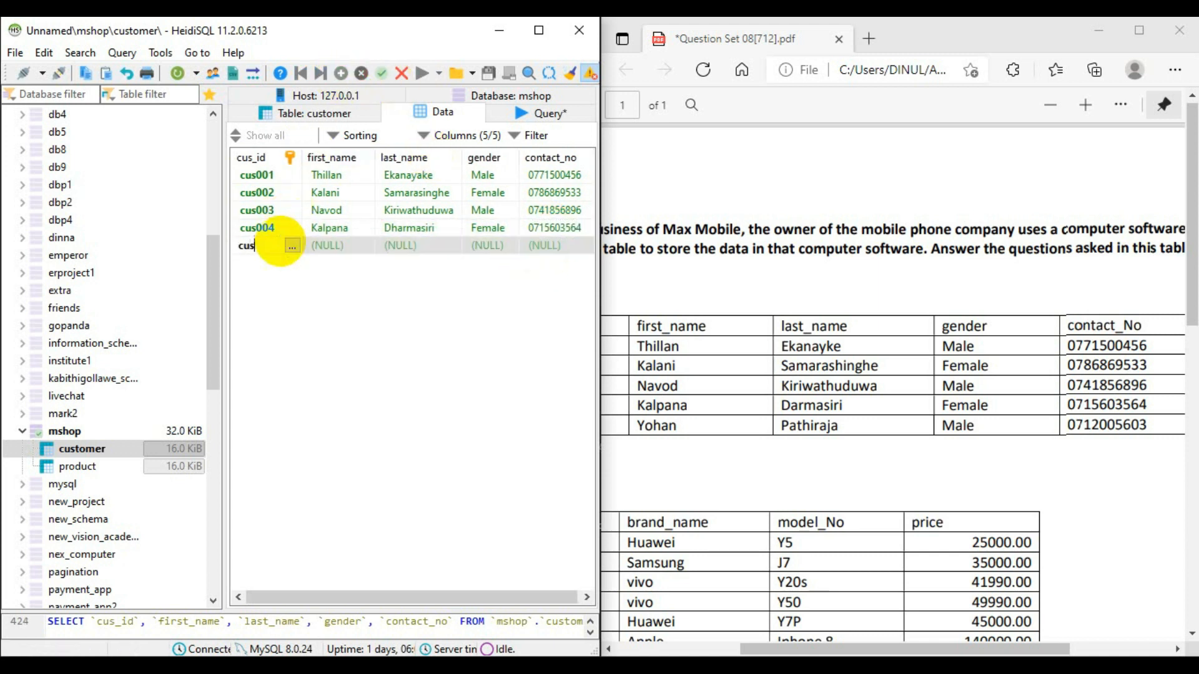
text(005)
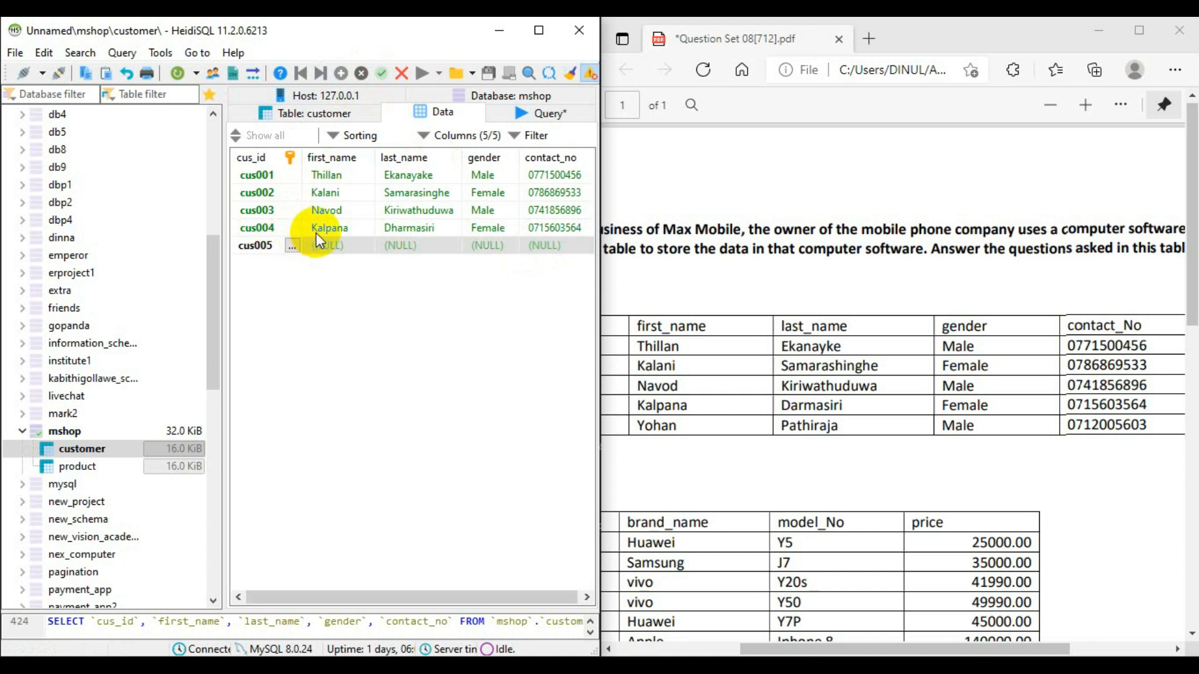
- Fill in the fifth customer's first_name and last_name from the last row of the PDF's customer table
double_click(332, 242)
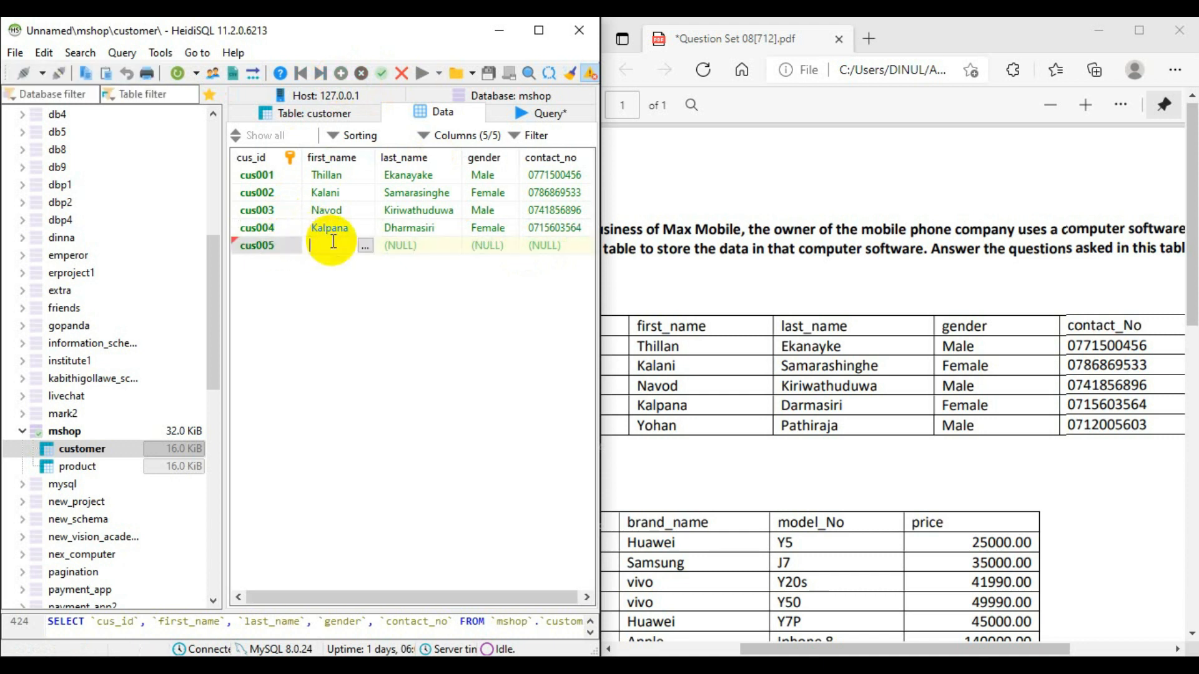
click(428, 248)
click(428, 247)
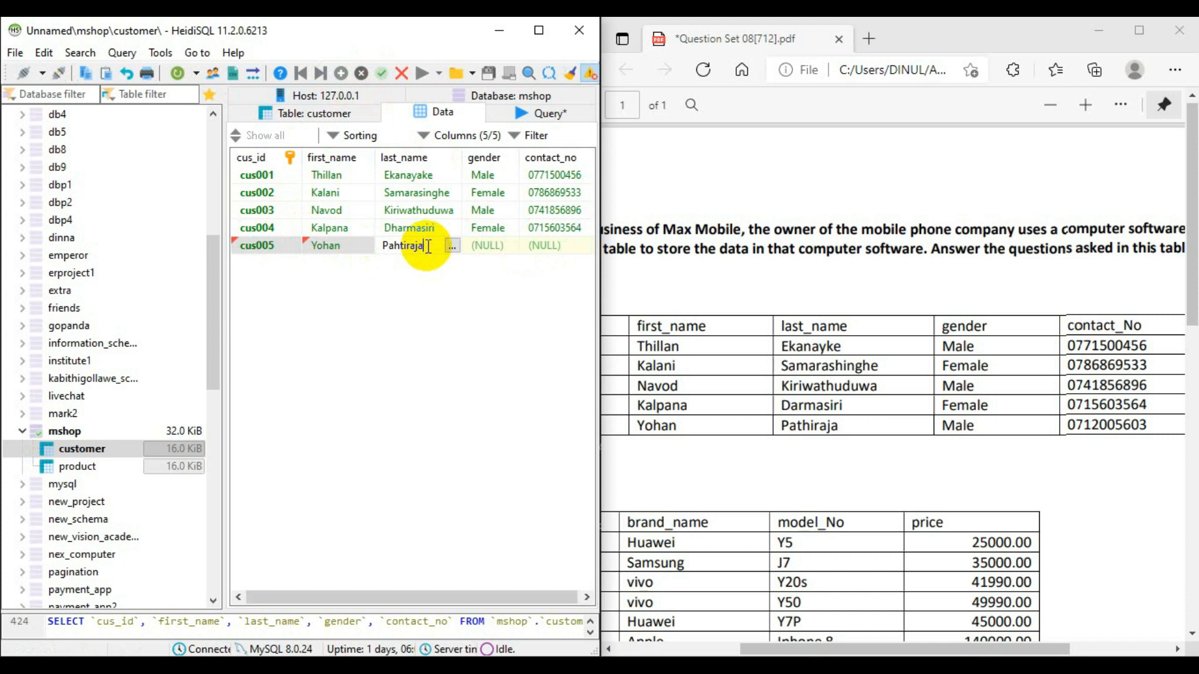
- Set the fifth customer's gender to Male, fill in the contact number from the PDF, and save the row
click(468, 250)
click(477, 249)
text(Male)
click(543, 246)
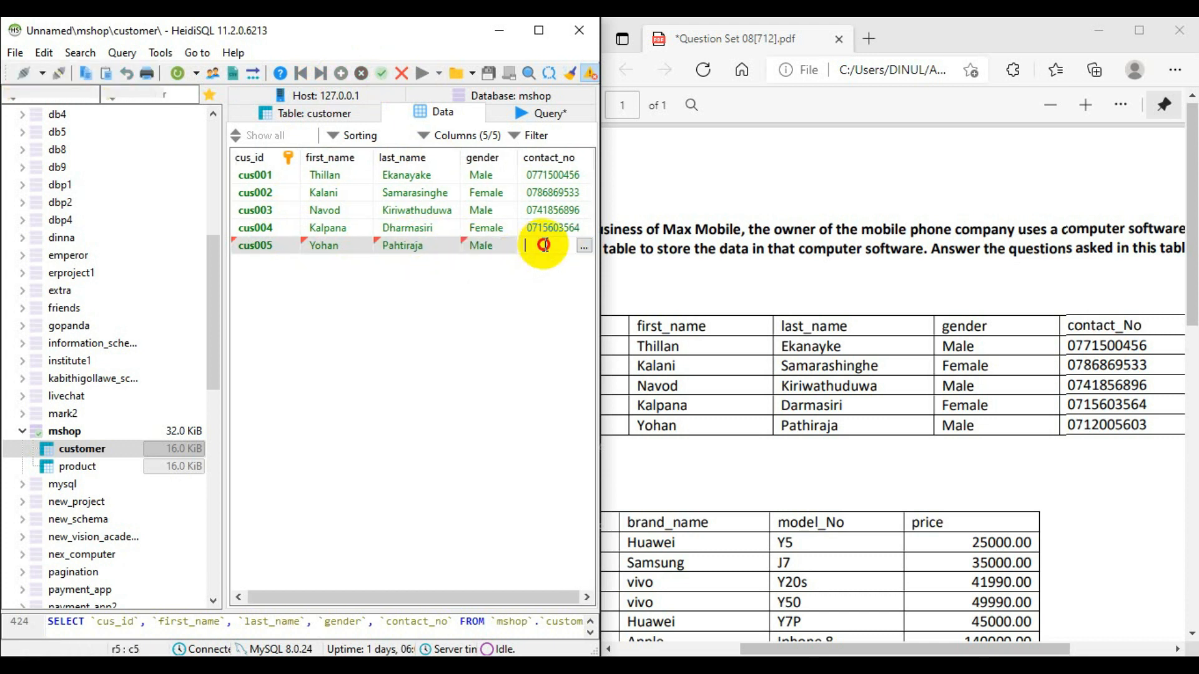
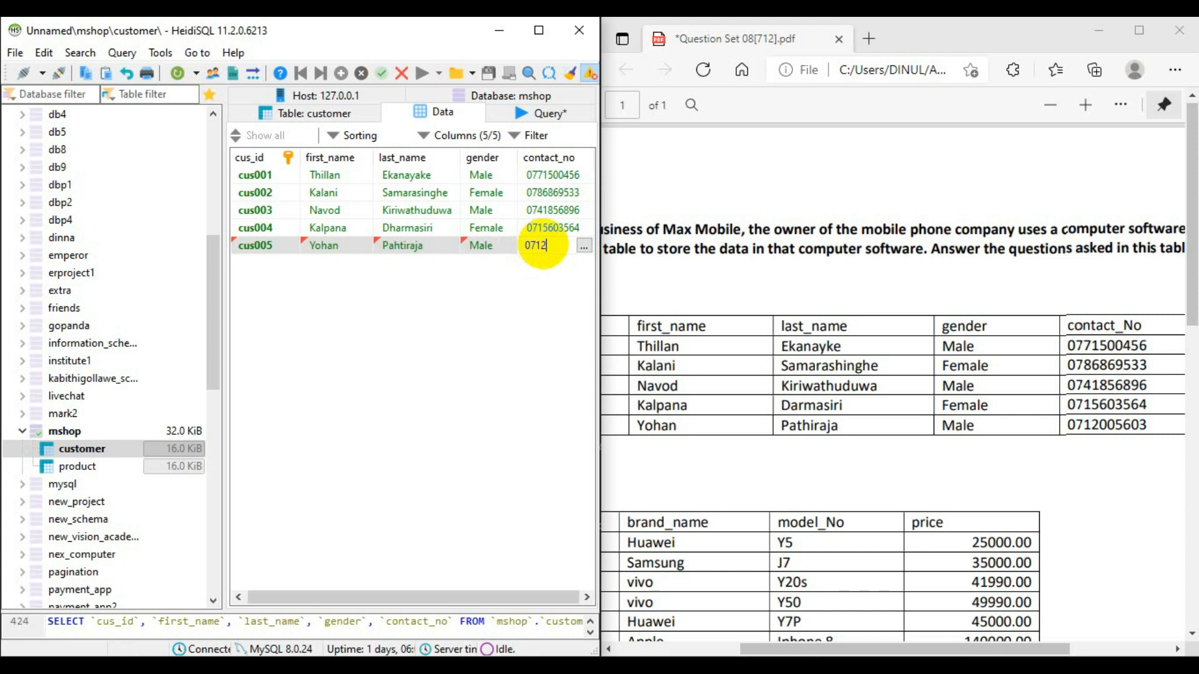
key(Return)
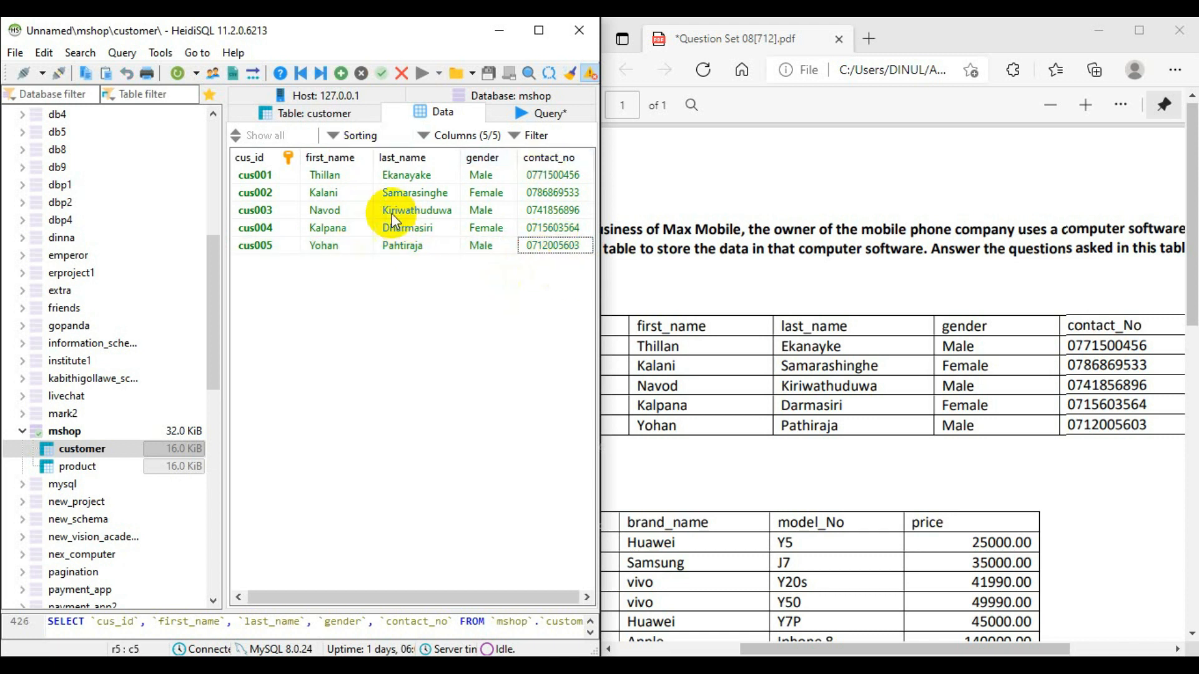
- Switch to the question PDF in Edge at full size, cross out question 03 and draw a tick after question 04
click(492, 34)
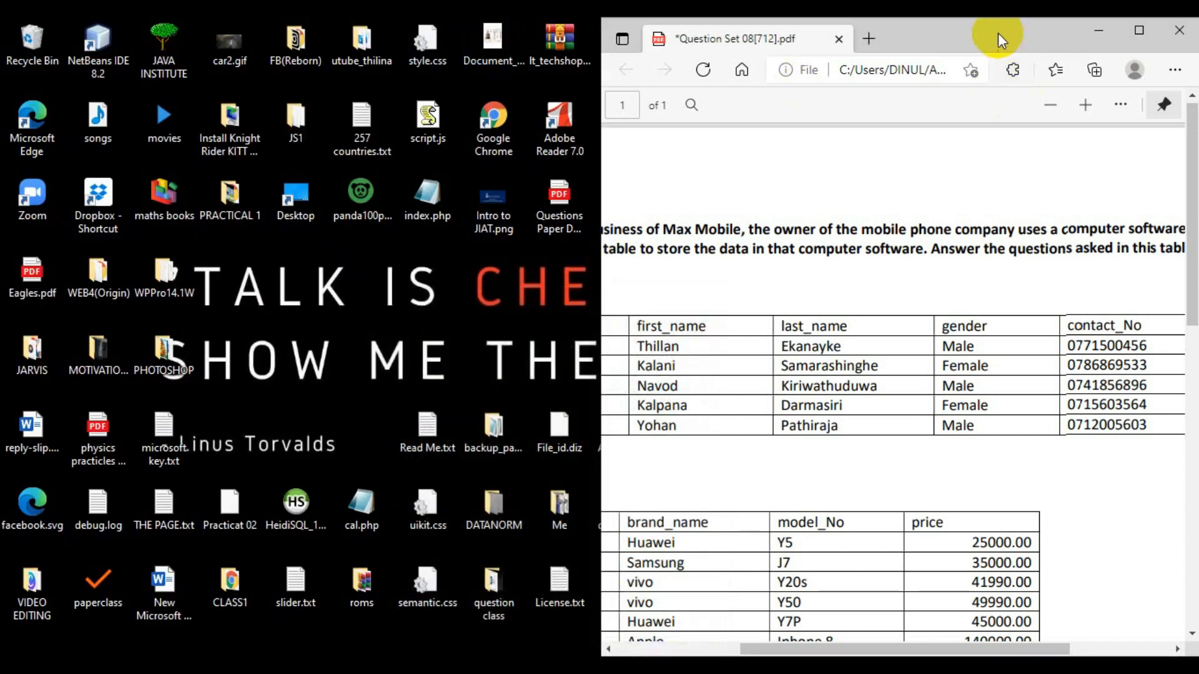
drag(997, 34, 688, 62)
click(824, 60)
scroll(990, 347, down, 15)
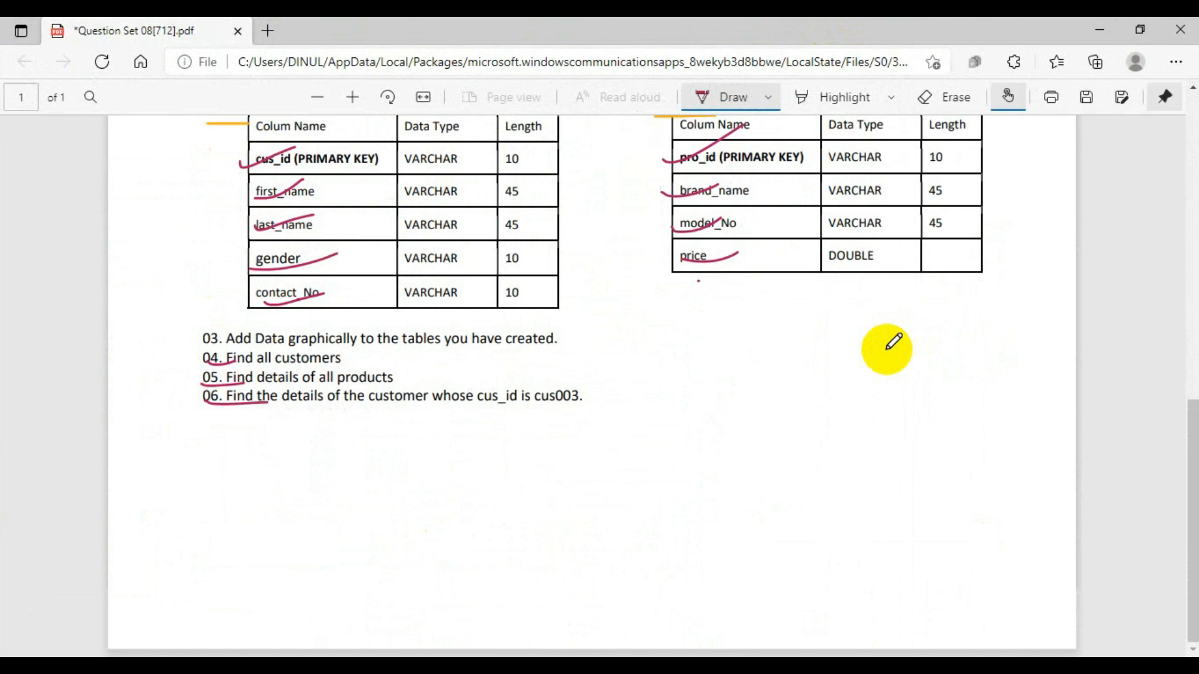
mouse_move(202, 333)
mouse_down()
mouse_move(224, 347)
mouse_move(194, 356)
mouse_up()
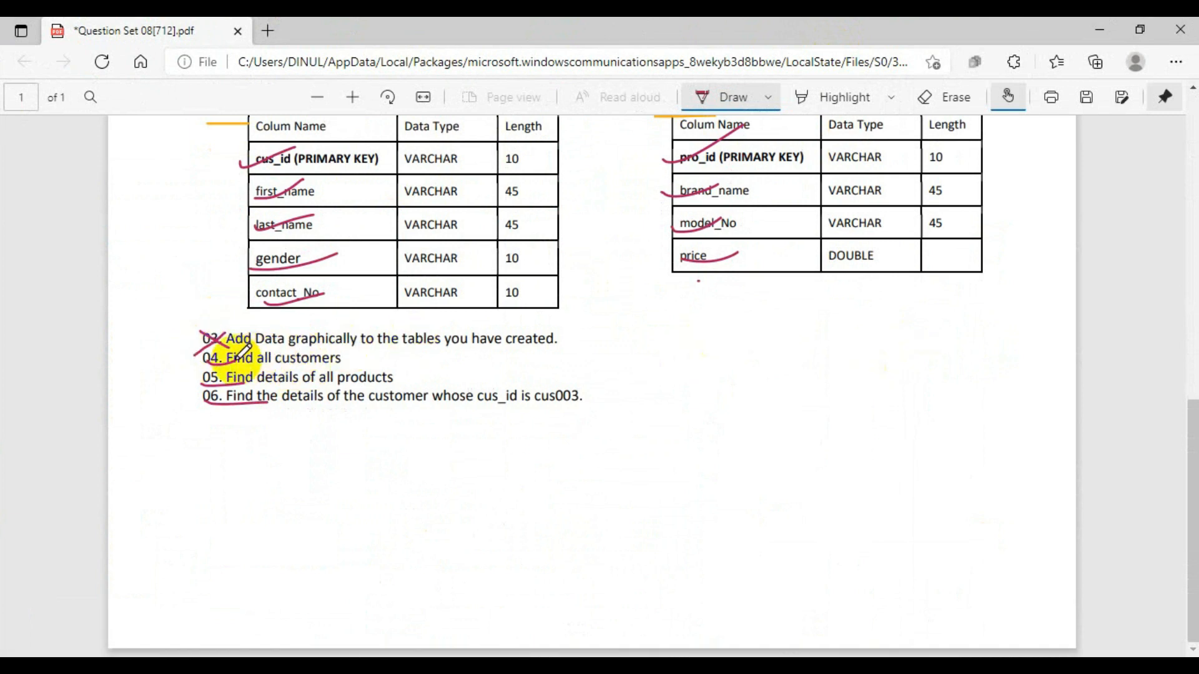
drag(345, 360, 367, 354)
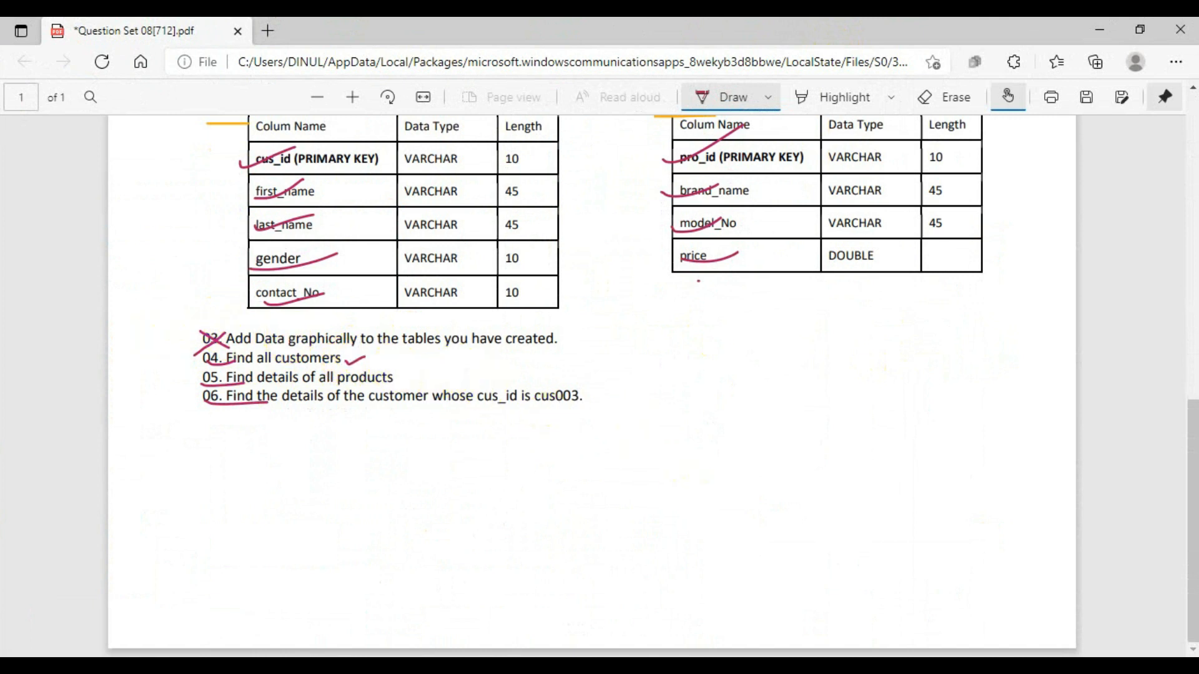
- Switch back to HeidiSQL, maximize it, and clear the old DELETE statement from the query editor
click(845, 669)
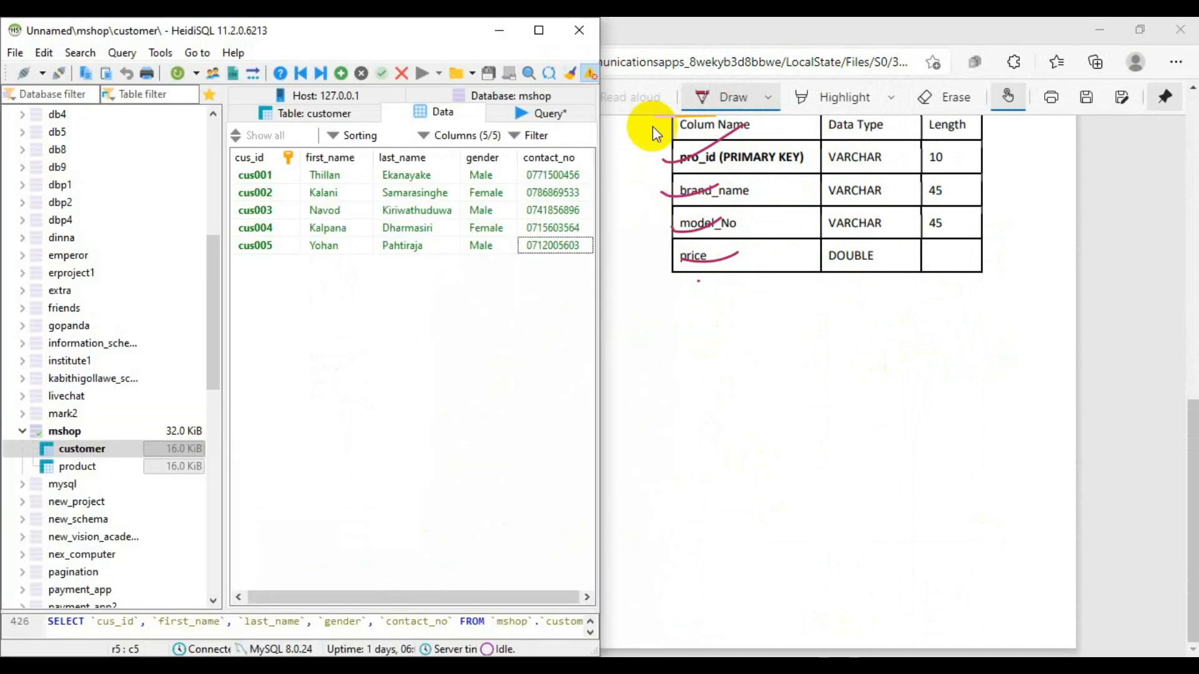
click(538, 31)
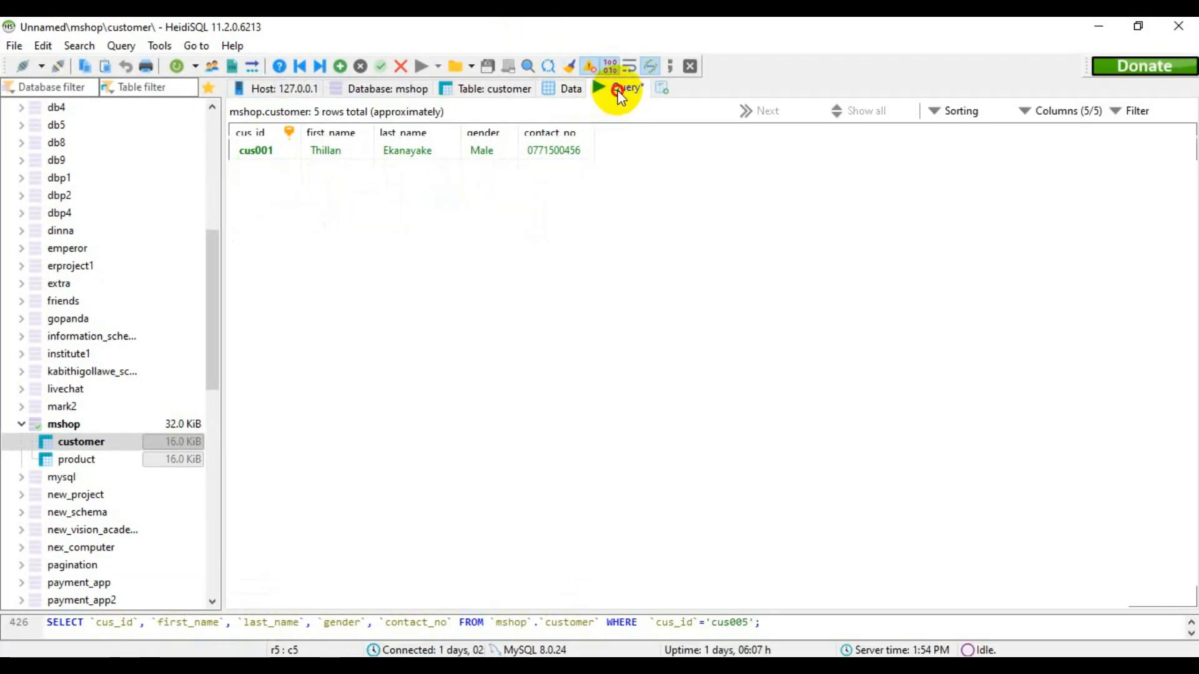
click(621, 88)
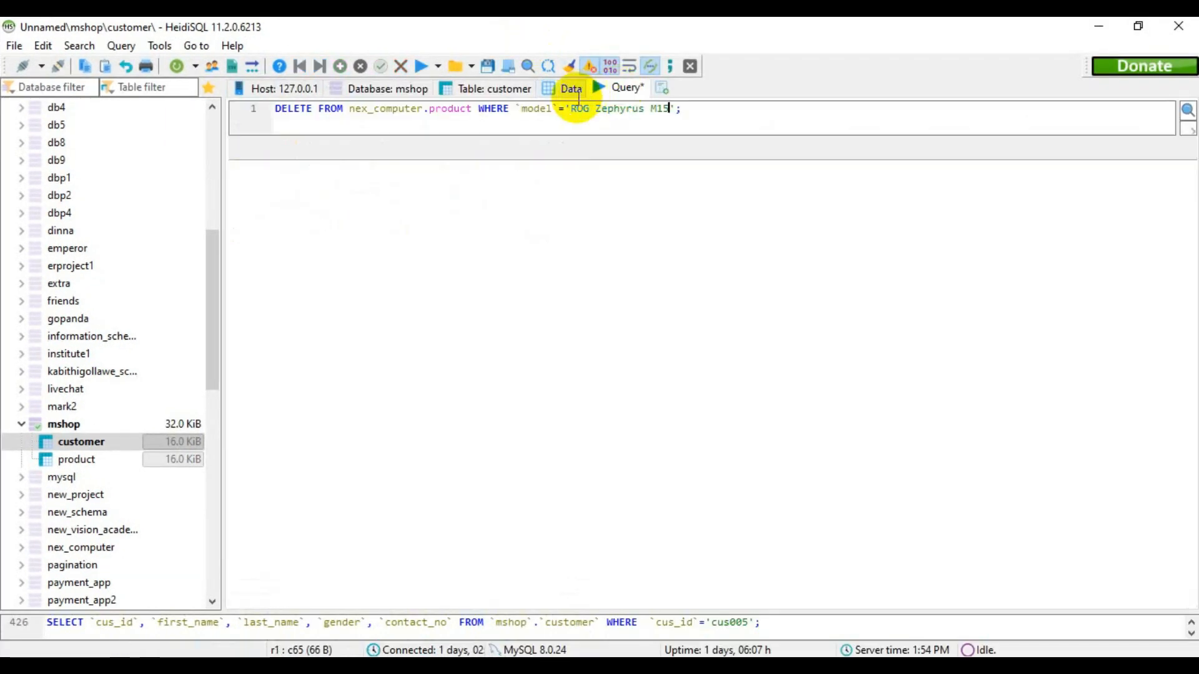
triple_click(631, 112)
key(Delete)
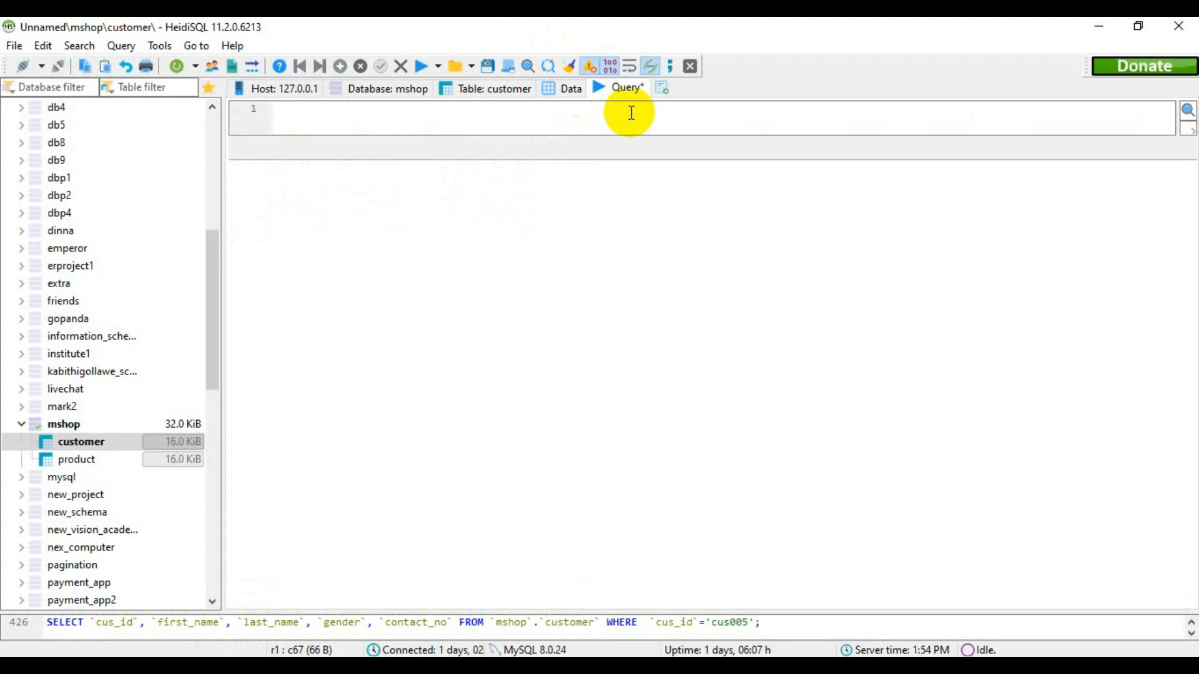
- Write the query SELECT * FROM mshop.customer; and run it to list all customers
text(SELECT)
text(* FROM)
text(ma)
key(BackSpace)
key(ctrl+space)
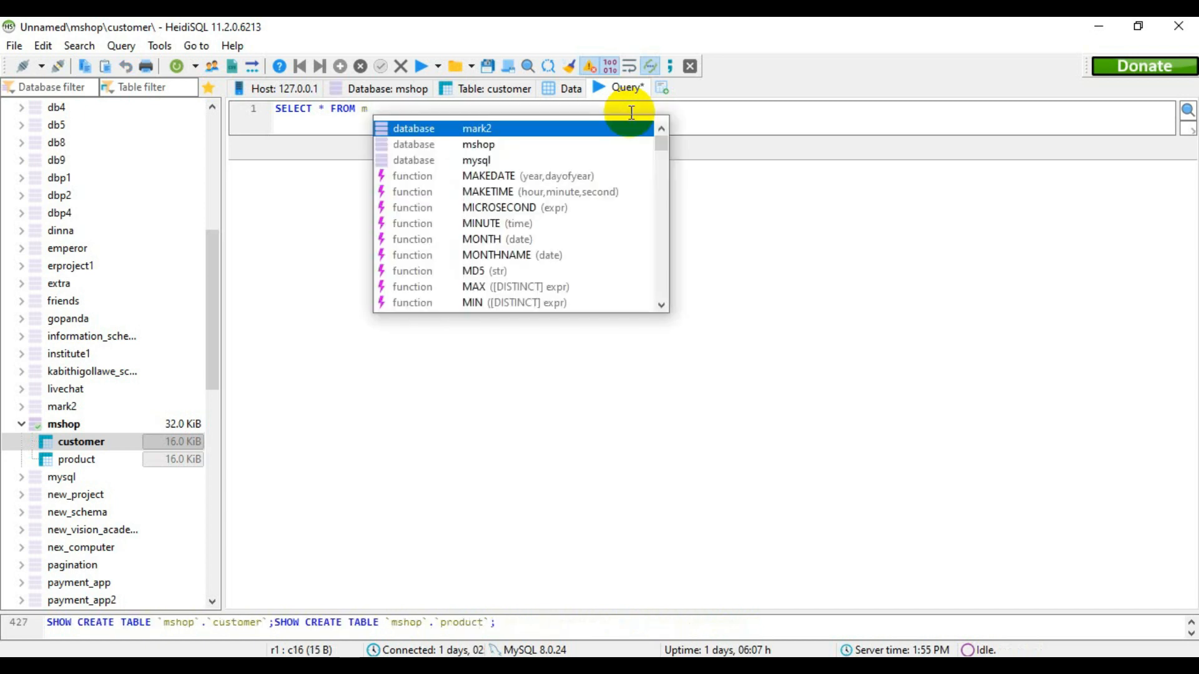
key(Down)
key(Return)
text(.customer)
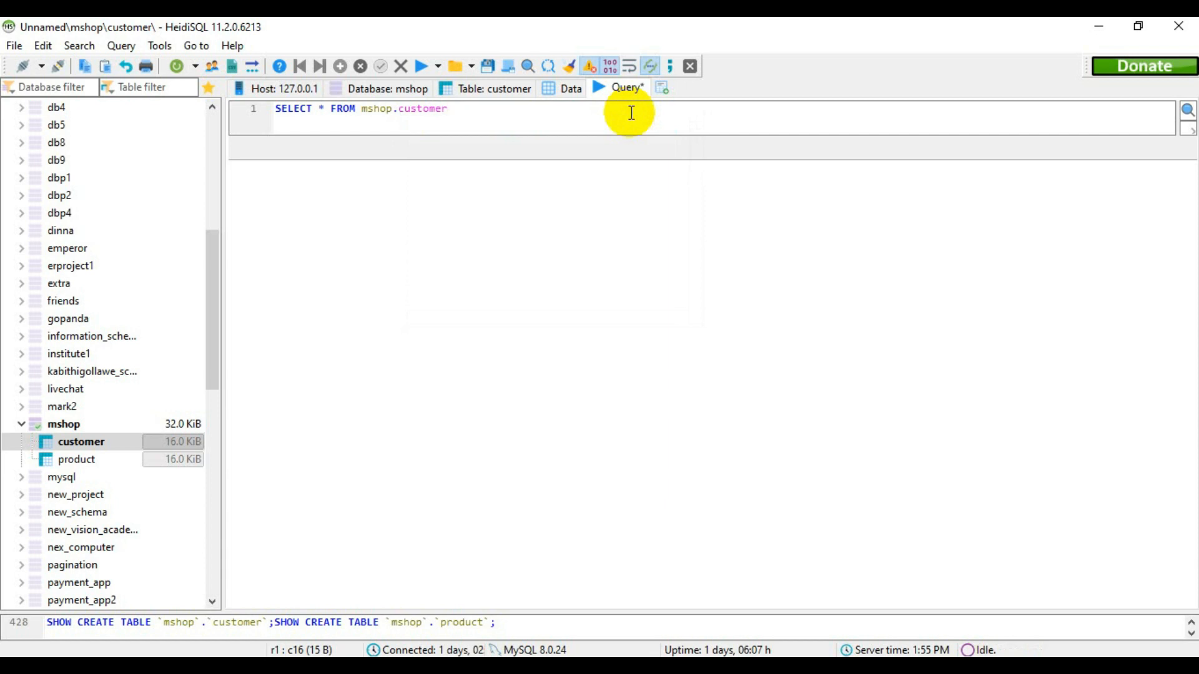
text(;)
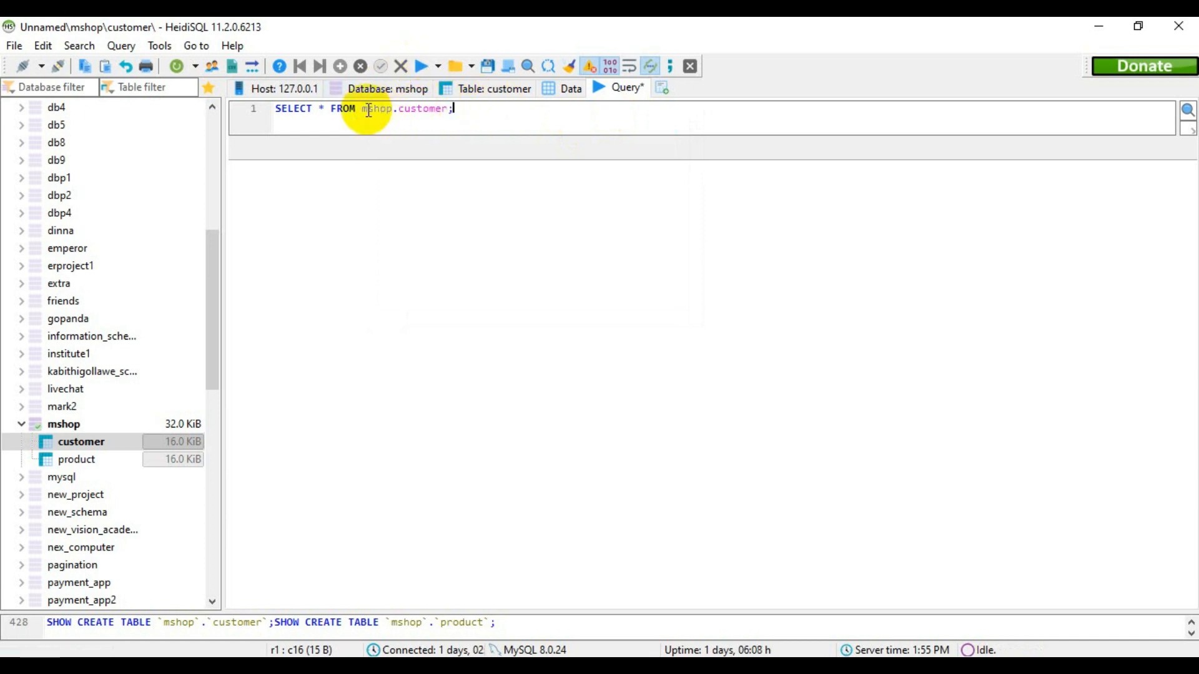
click(419, 66)
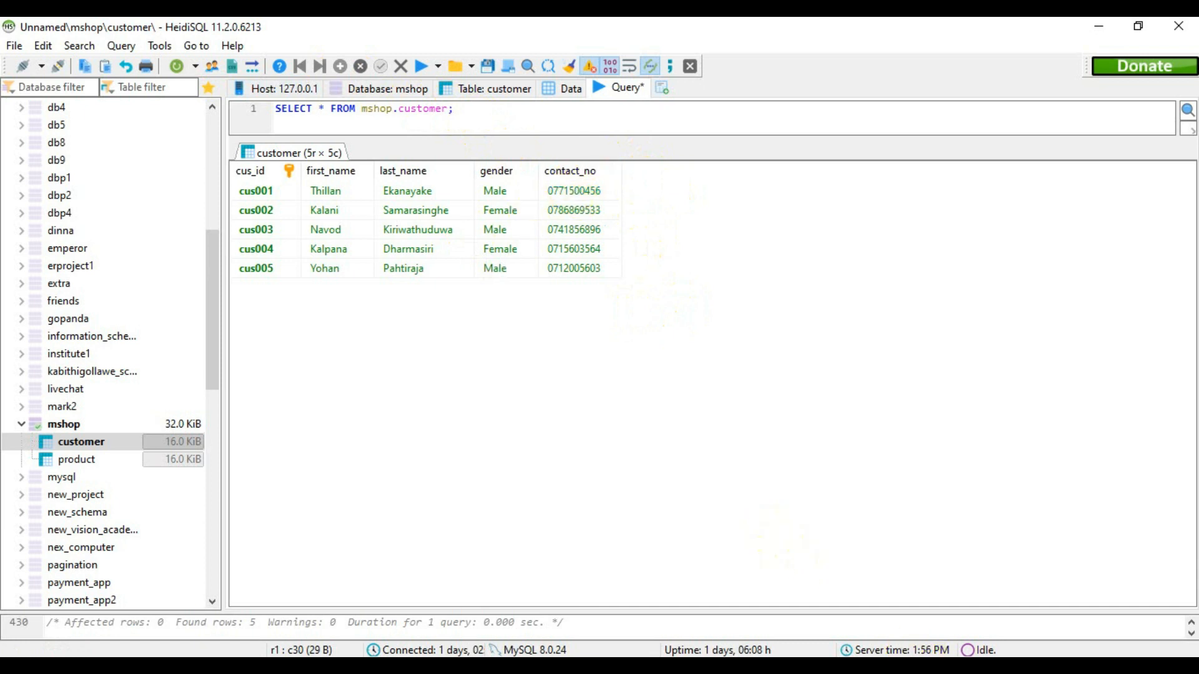
- Switch to the question PDF in Edge, cross out question 04 with the pen, and minimize the browser
key(alt+Tab)
mouse_move(196, 347)
mouse_down()
mouse_move(230, 371)
mouse_move(187, 375)
mouse_up()
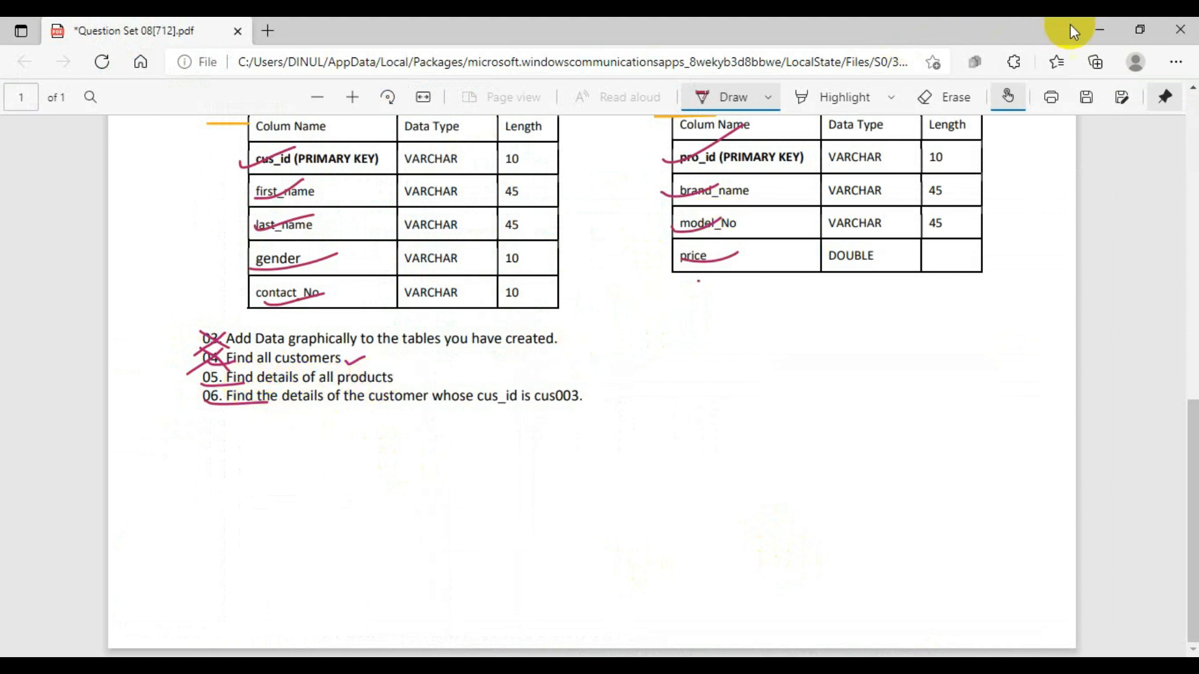
click(1099, 30)
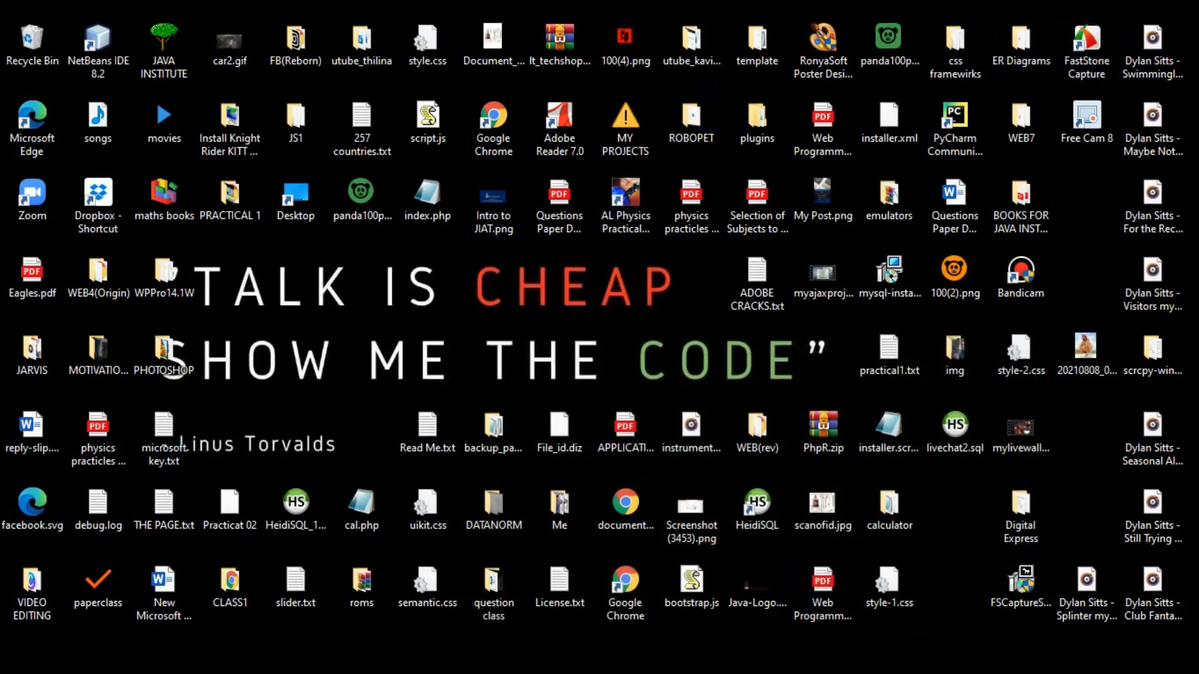
- Switch to HeidiSQL, change the queried table to product so it reads SELECT * FROM mshop.product; and run it
click(924, 668)
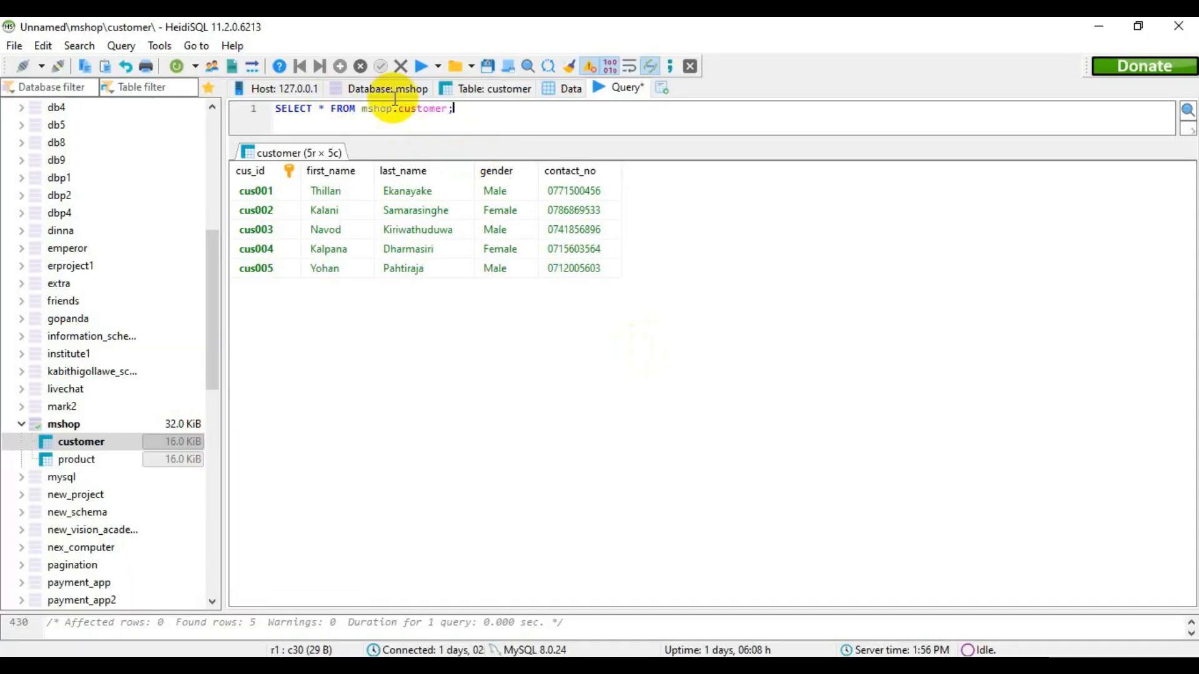
drag(445, 109, 399, 109)
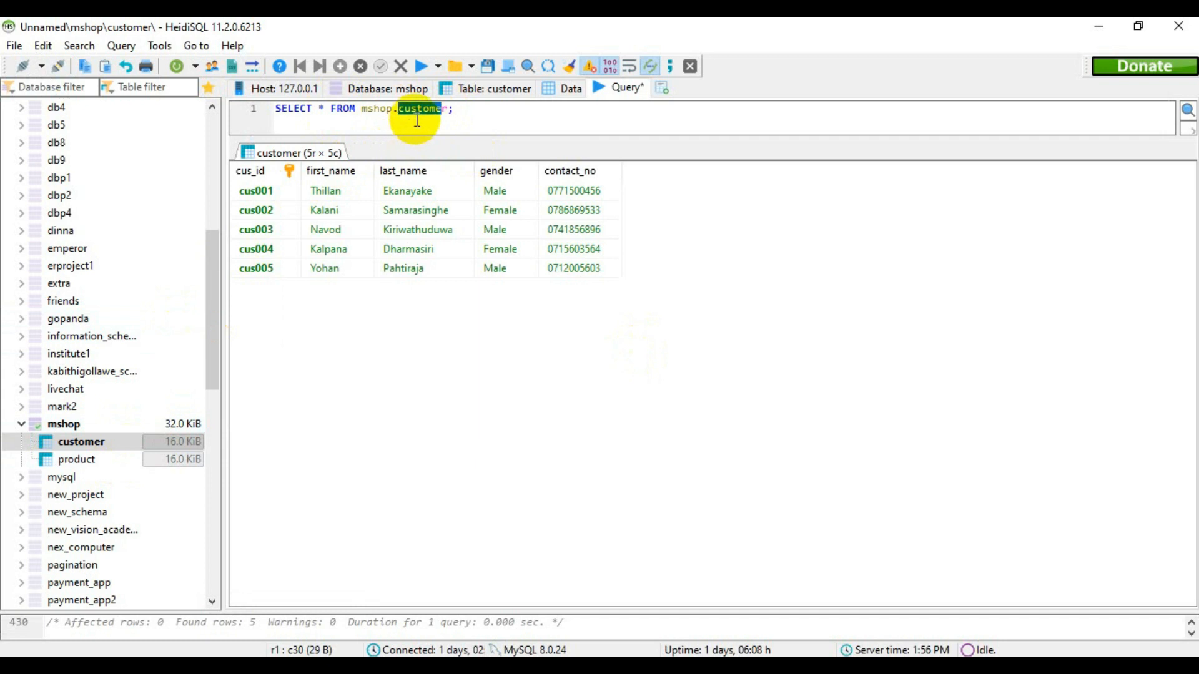
key(BackSpace)
text(product)
click(422, 66)
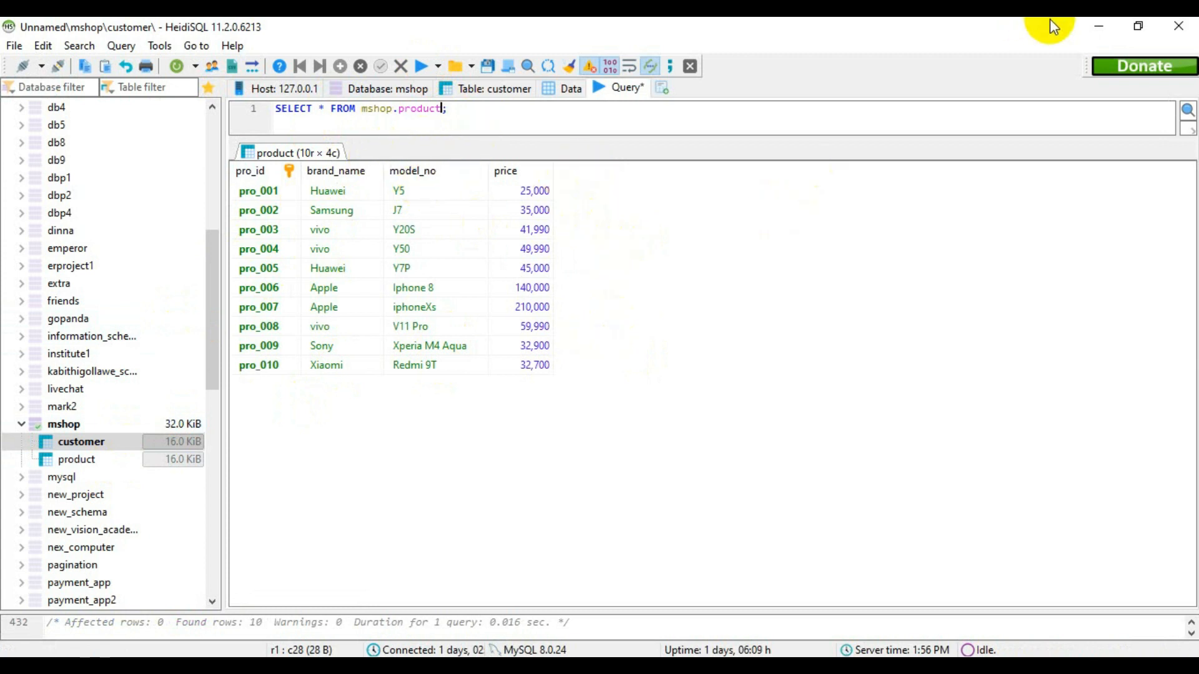
- In the question PDF in Edge, cross out question 05 and underline the start of question 06, switching back to HeidiSQL when done
click(1099, 26)
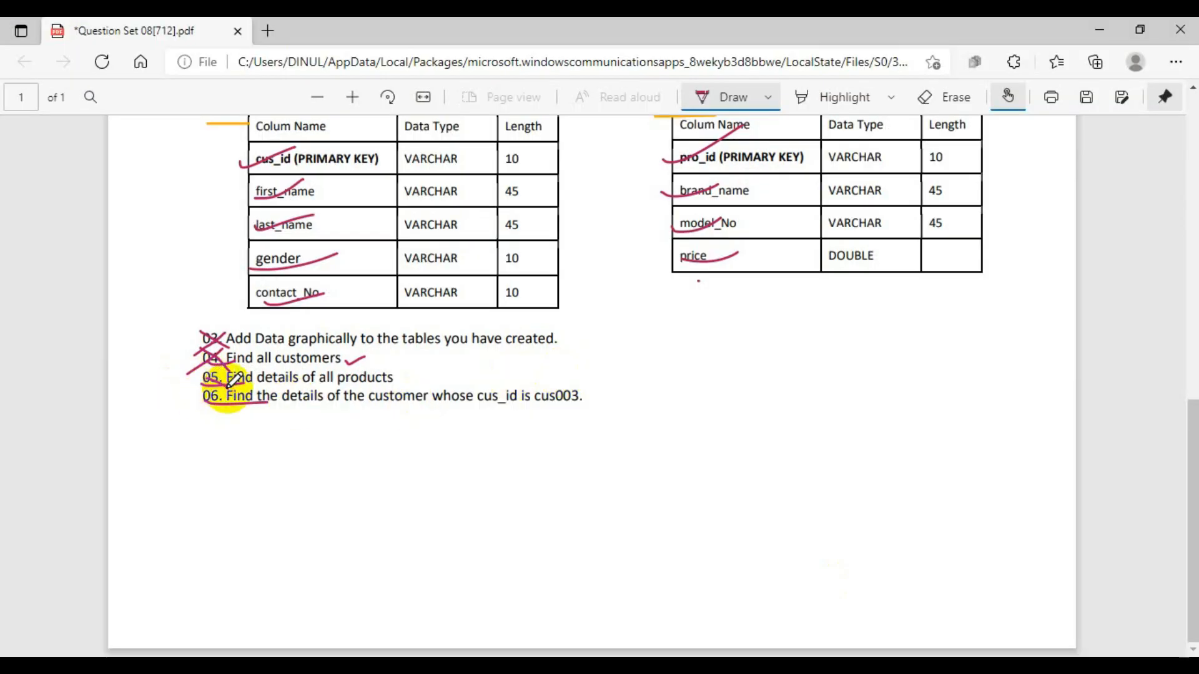
drag(233, 374, 181, 392)
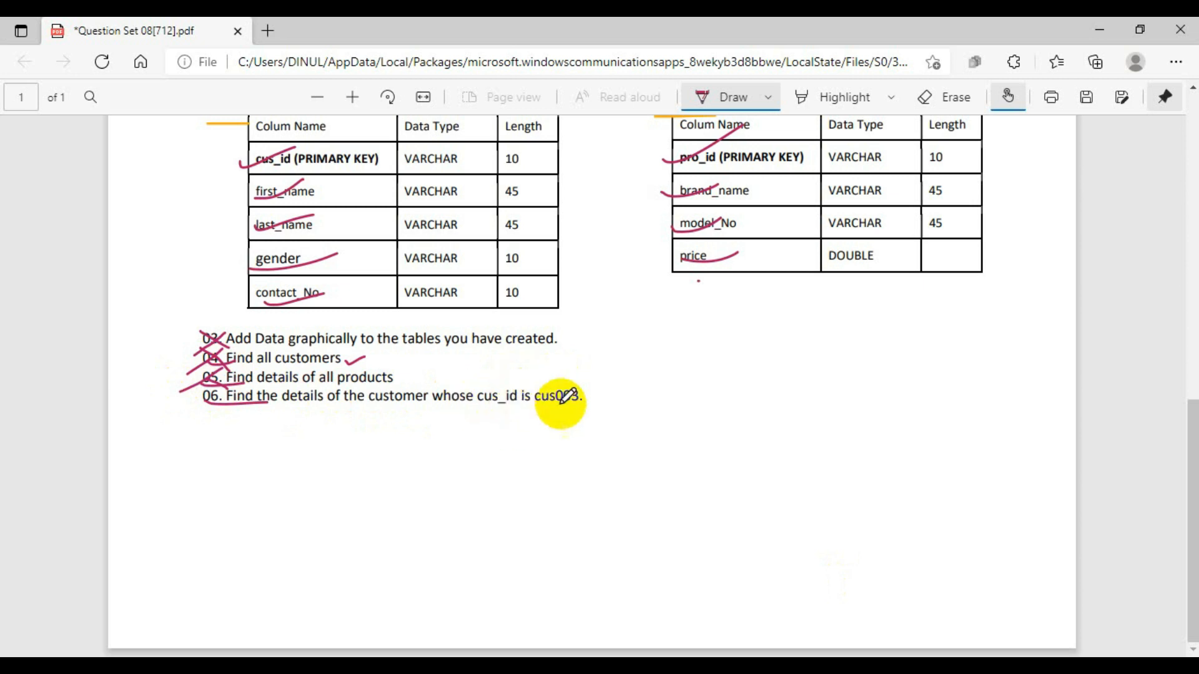
click(1106, 26)
click(910, 642)
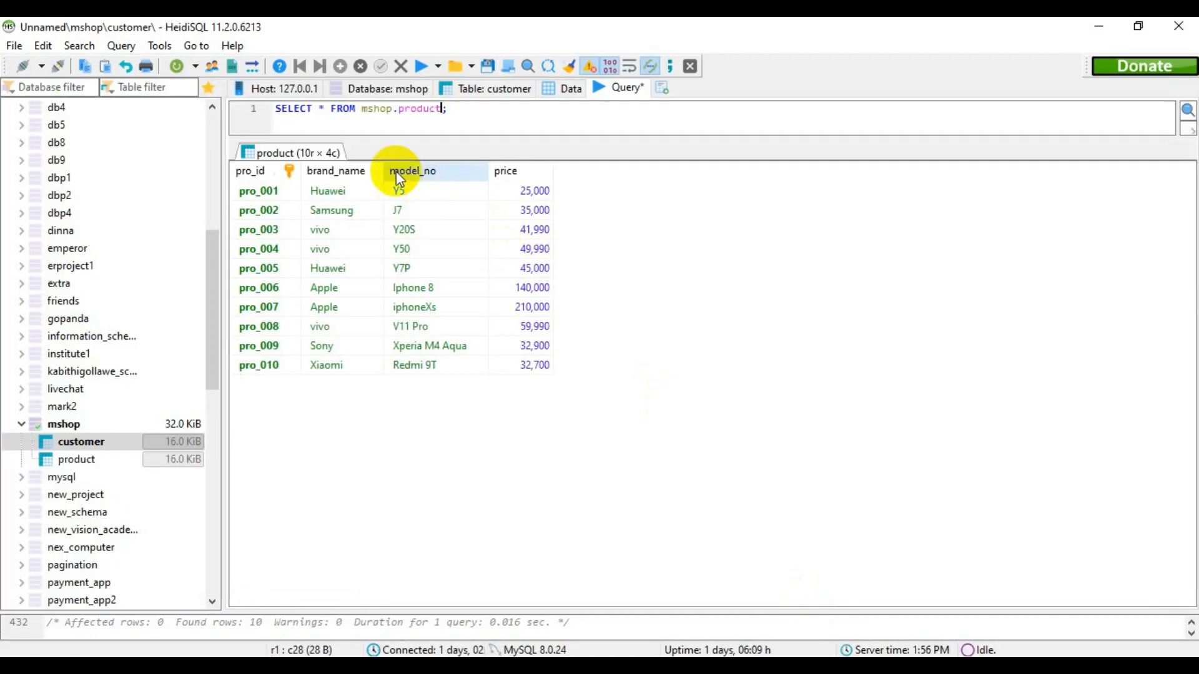
- Replace the product query with the start of a new one, SELECT *, consulting question 06 in the Edge PDF while writing
drag(446, 108, 275, 108)
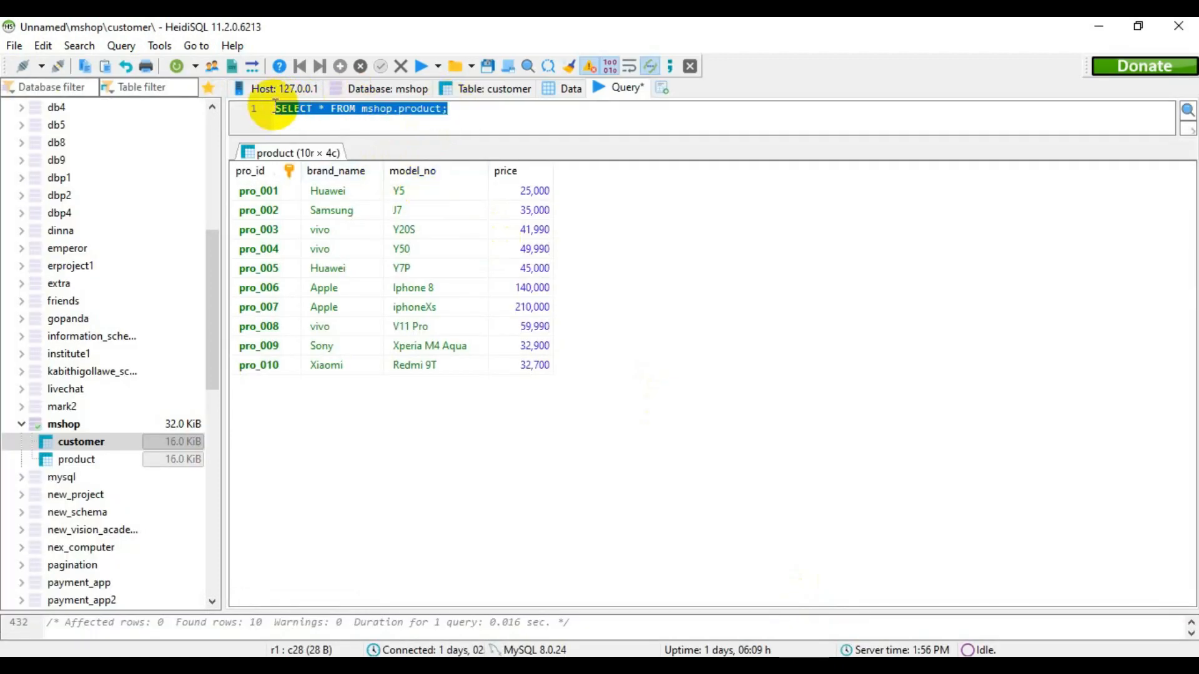
text(SELECT)
click(924, 666)
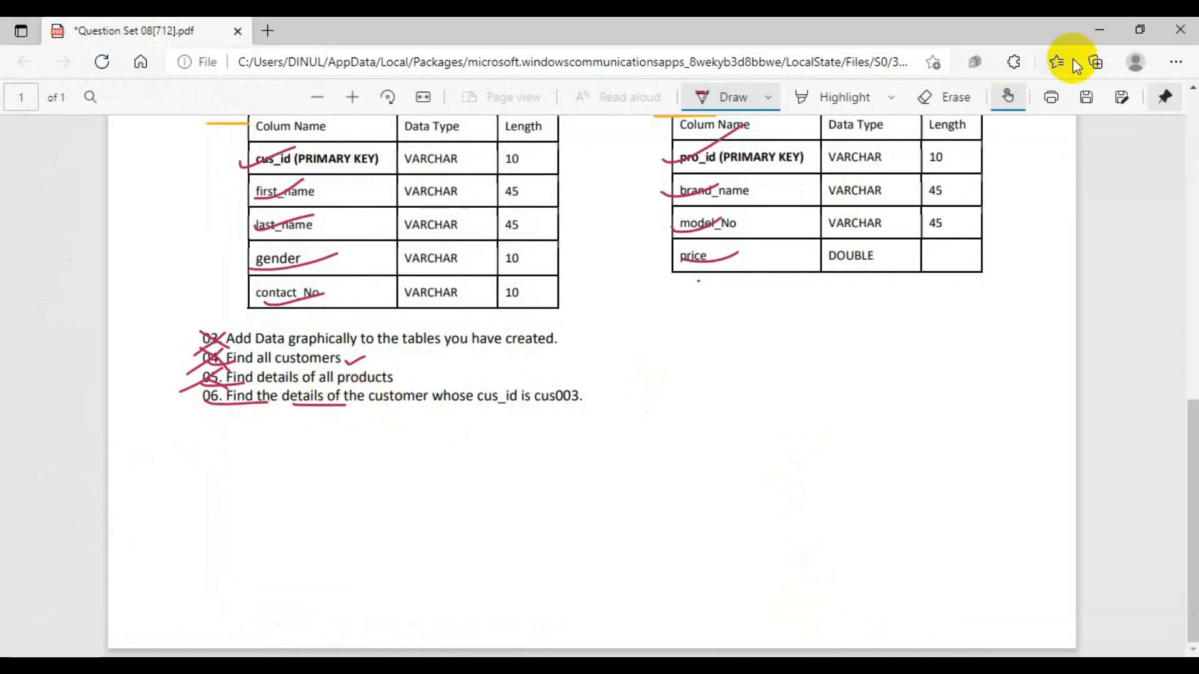
click(1100, 30)
text(* )
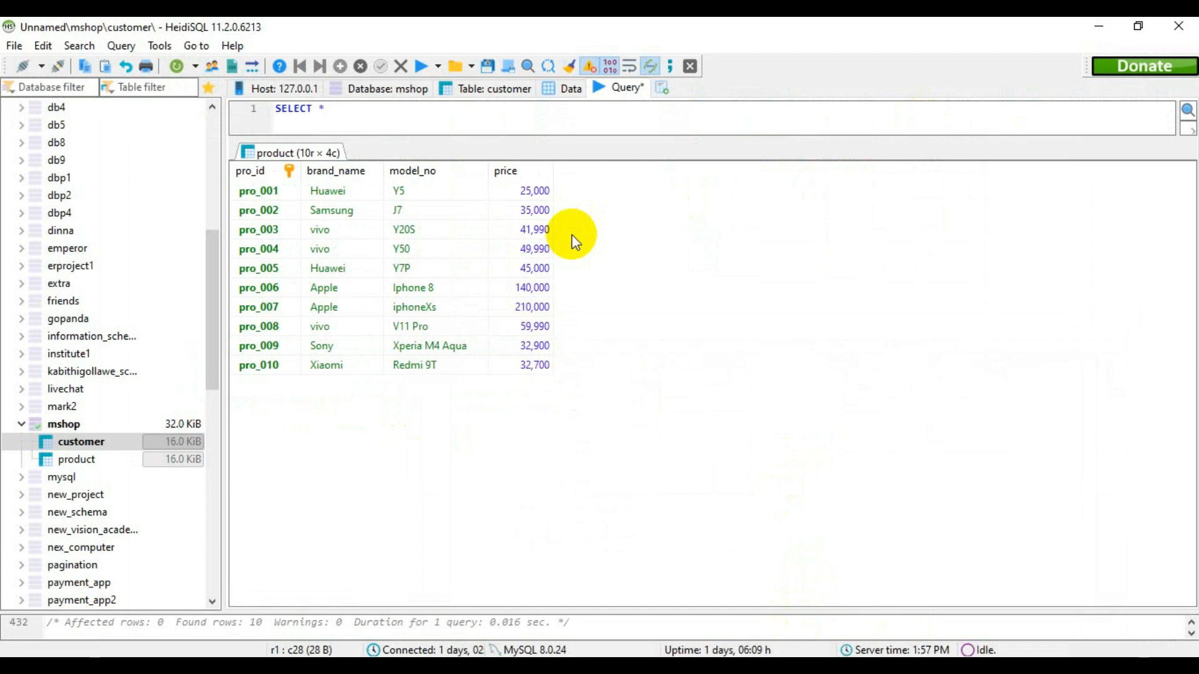
text(mshop.)
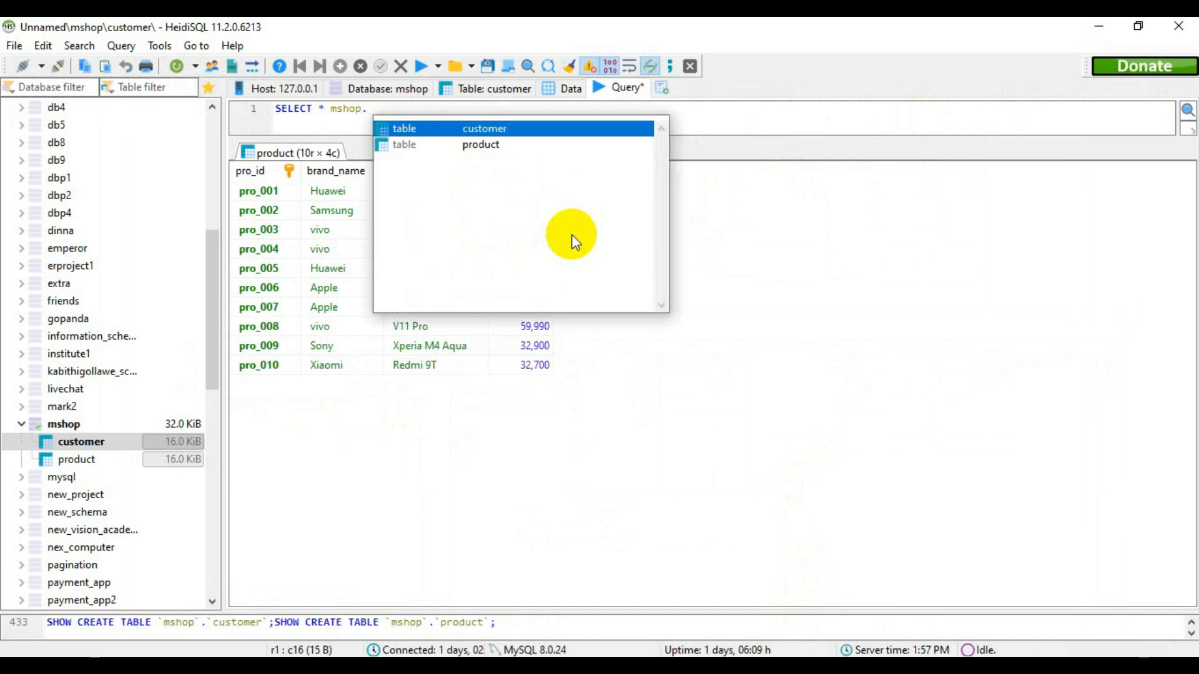
- Add mshop.customer after SELECT * in the query
key(Return)
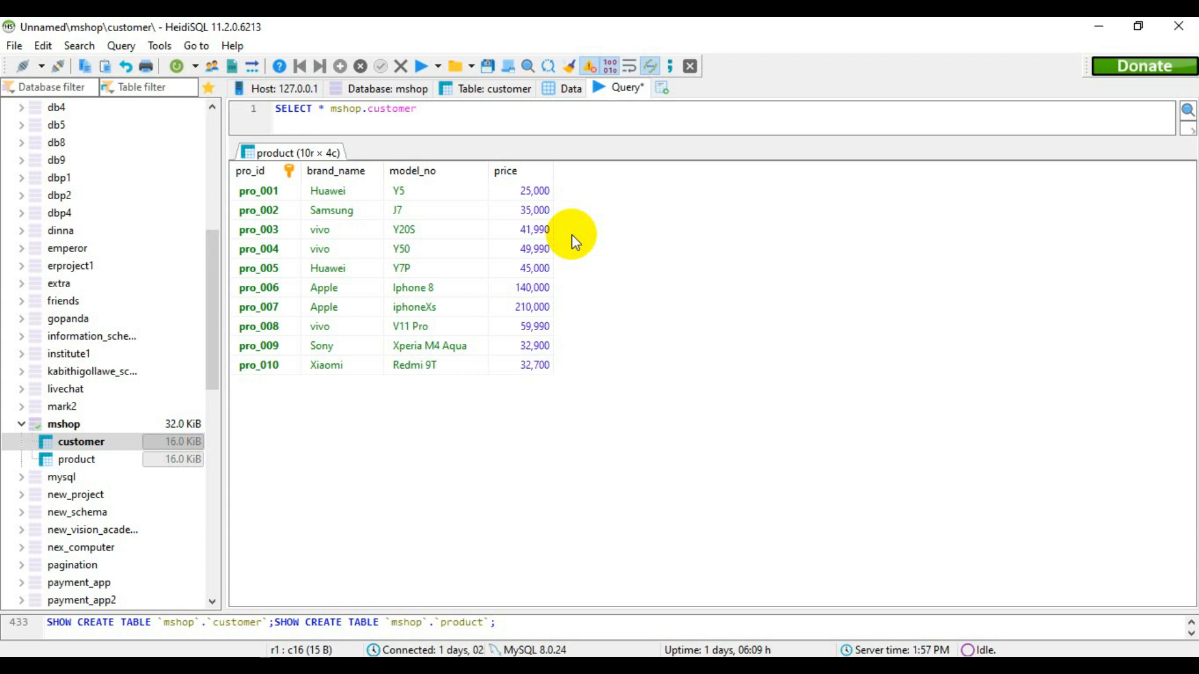
- Add a WHERE condition matching `cus_id` to the customer ID given in question 06 and end the statement with a semicolon
text(WHERE)
text( `)
text(cus_)
text(id`)
text(='')
text(cus-)
key(BackSpace)
text(003)
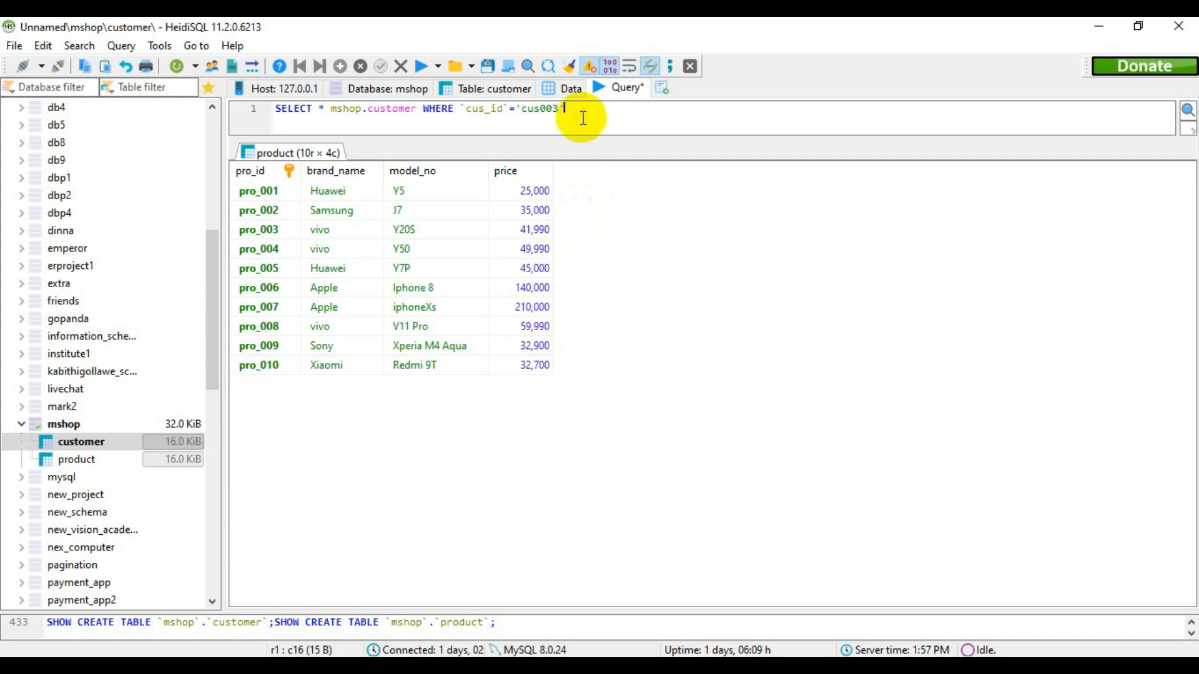
click(583, 118)
text(;)
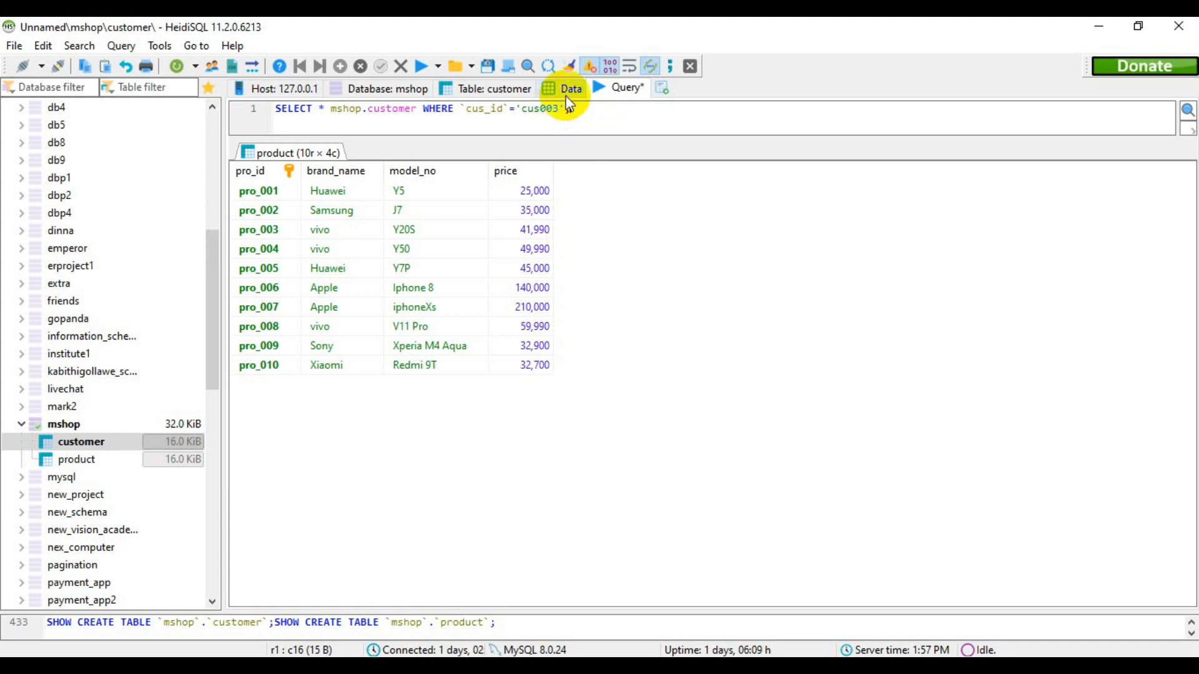
- Try to run the customer query with its cus_id condition as written
click(568, 90)
click(618, 88)
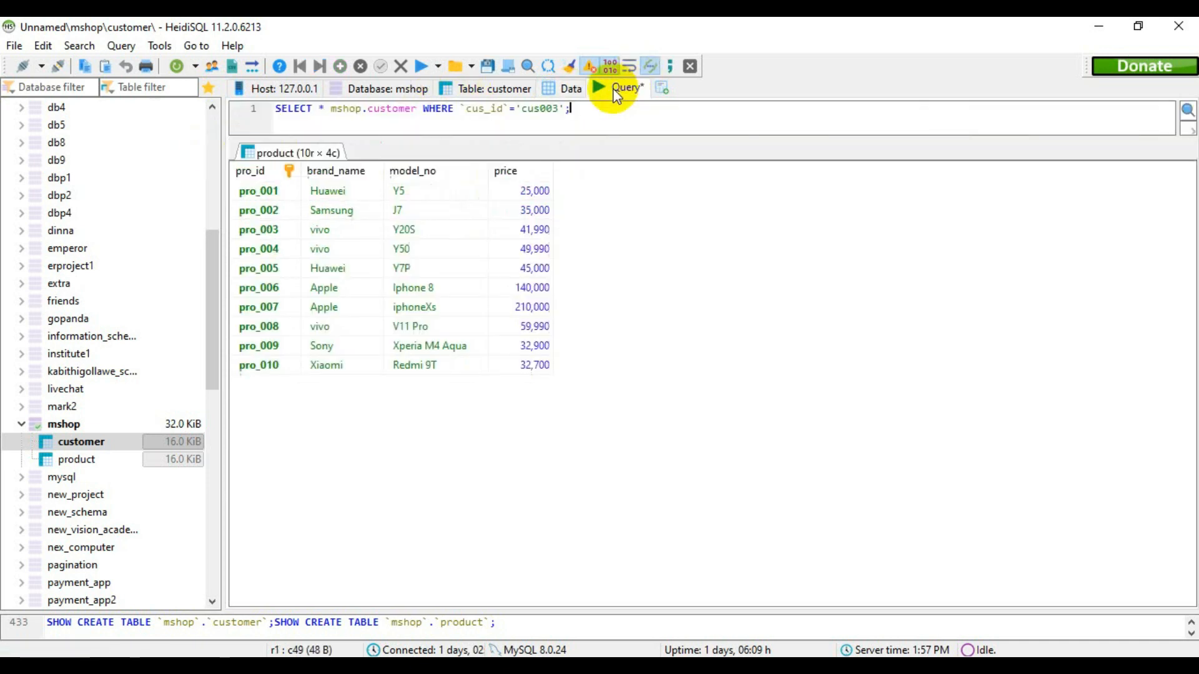
click(416, 66)
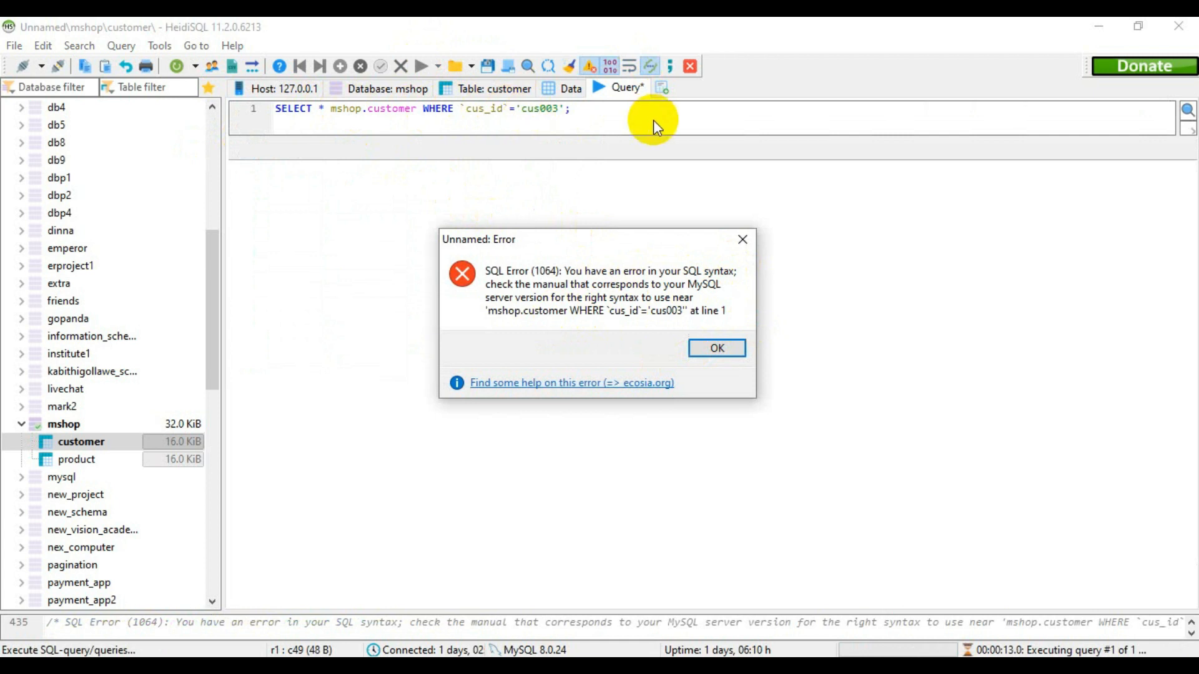
click(747, 239)
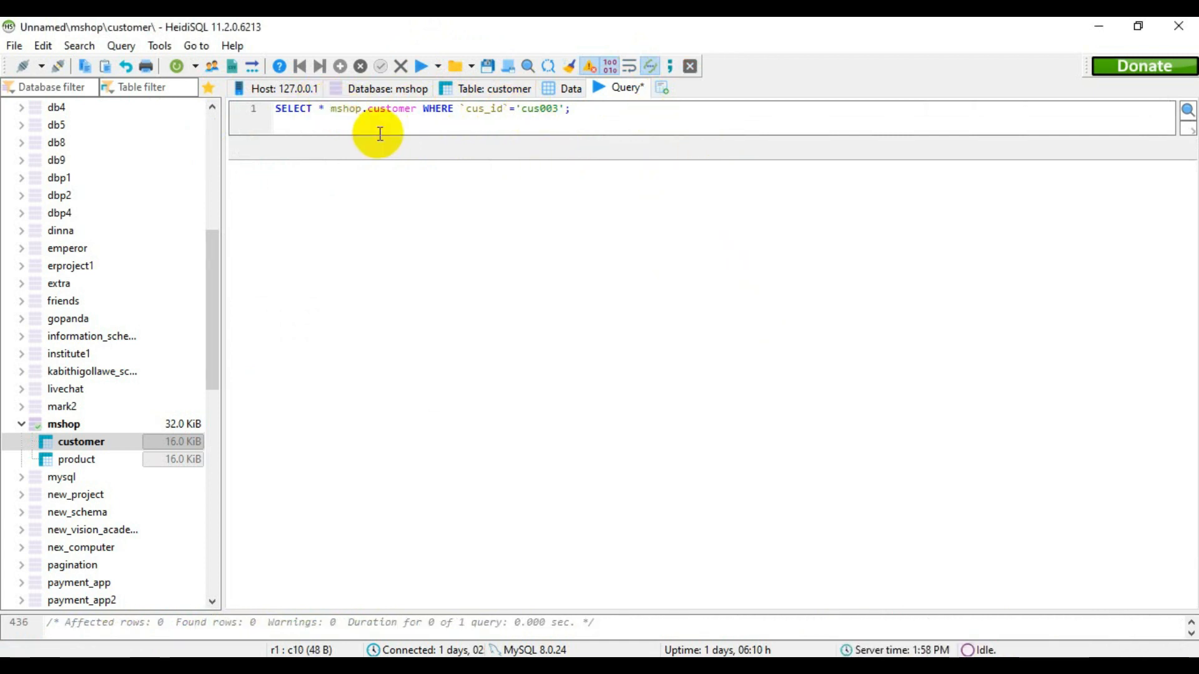
- Insert FROM before mshop.customer in the query and run it
text(FROM)
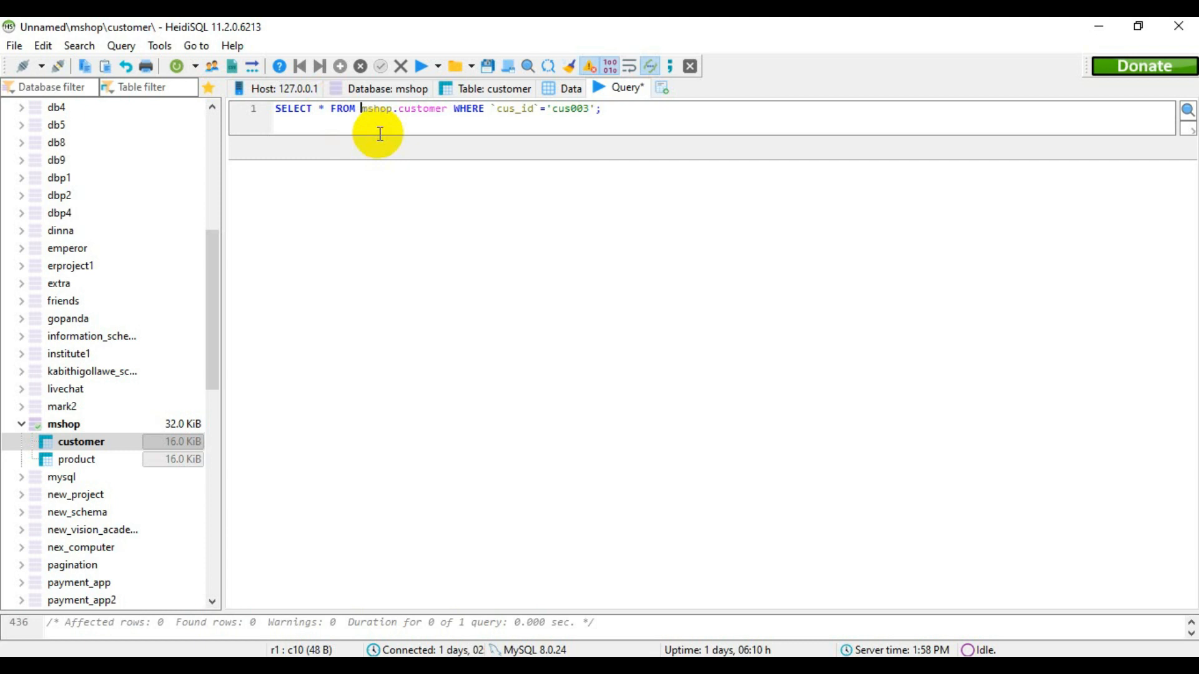
click(418, 66)
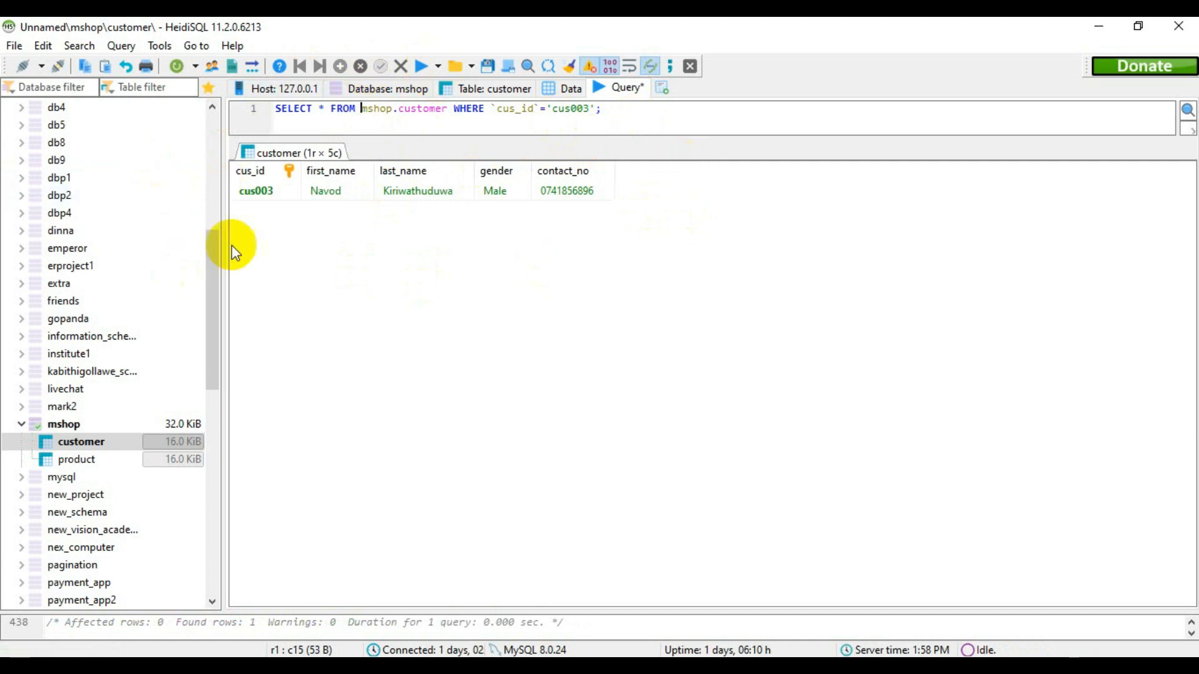
- Switch to the question PDF in Edge and circle the Question Set 08 heading with the pen
click(1099, 27)
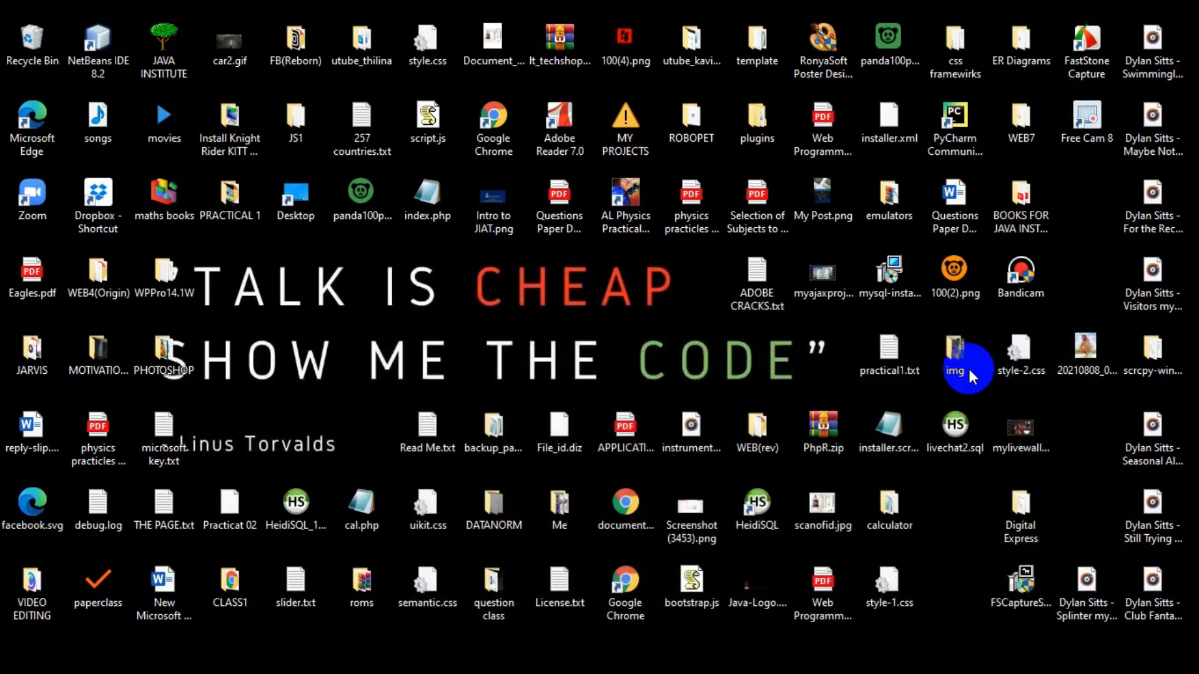
click(499, 668)
scroll(615, 353, up, 8)
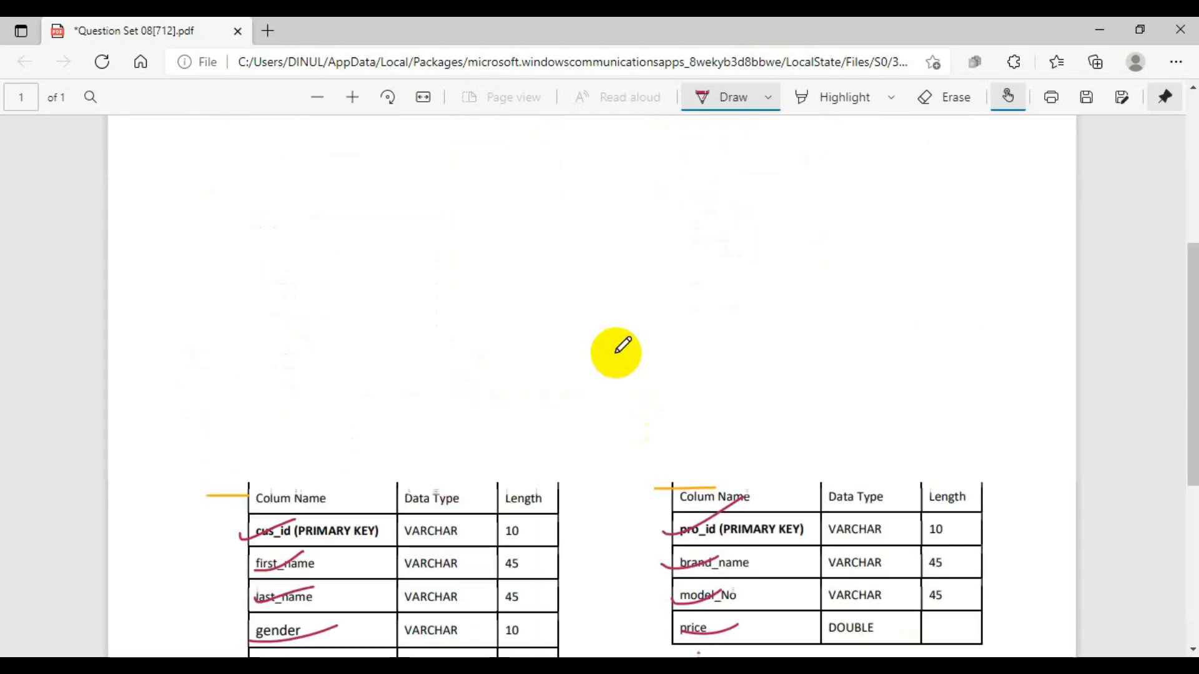
mouse_move(310, 150)
mouse_down()
mouse_move(188, 148)
mouse_move(365, 183)
mouse_move(206, 125)
mouse_move(176, 169)
mouse_move(182, 182)
mouse_move(336, 162)
mouse_up()
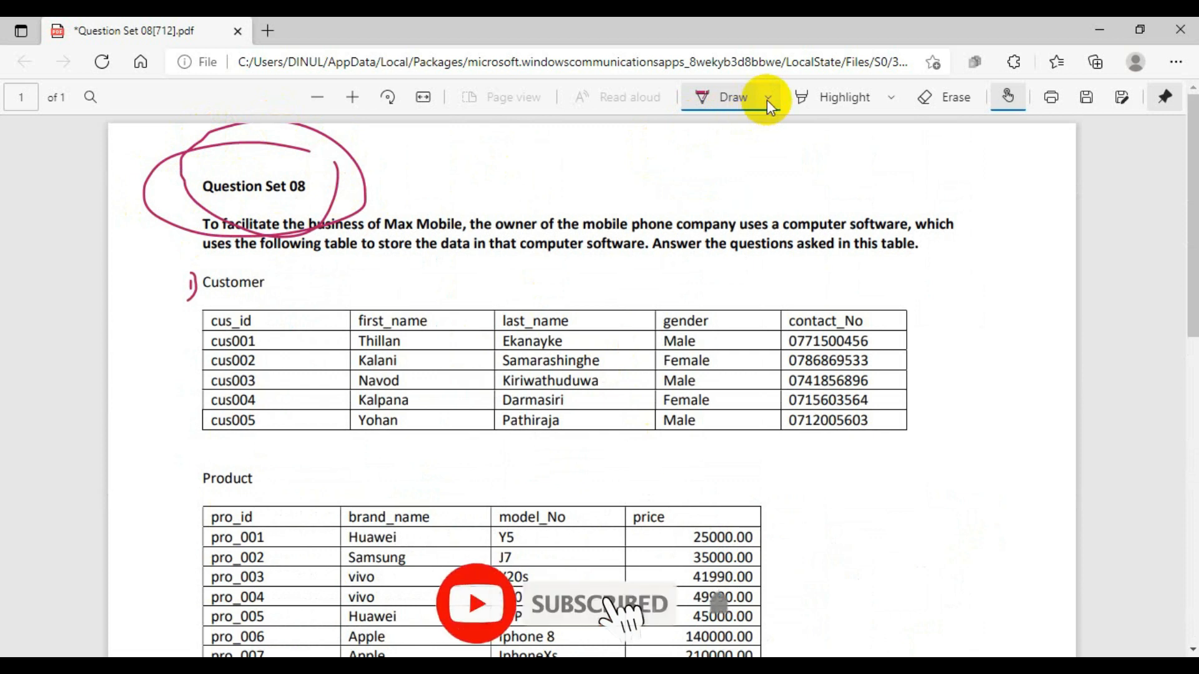
- Switch the pen to orange, draw an arrow from the circled Question Set 08 heading, and handwrite a note beside it
click(767, 98)
mouse_move(379, 186)
mouse_down()
mouse_move(483, 186)
mouse_move(473, 201)
mouse_up()
mouse_move(560, 156)
mouse_down()
mouse_move(574, 181)
mouse_move(604, 185)
mouse_up()
drag(642, 149, 654, 200)
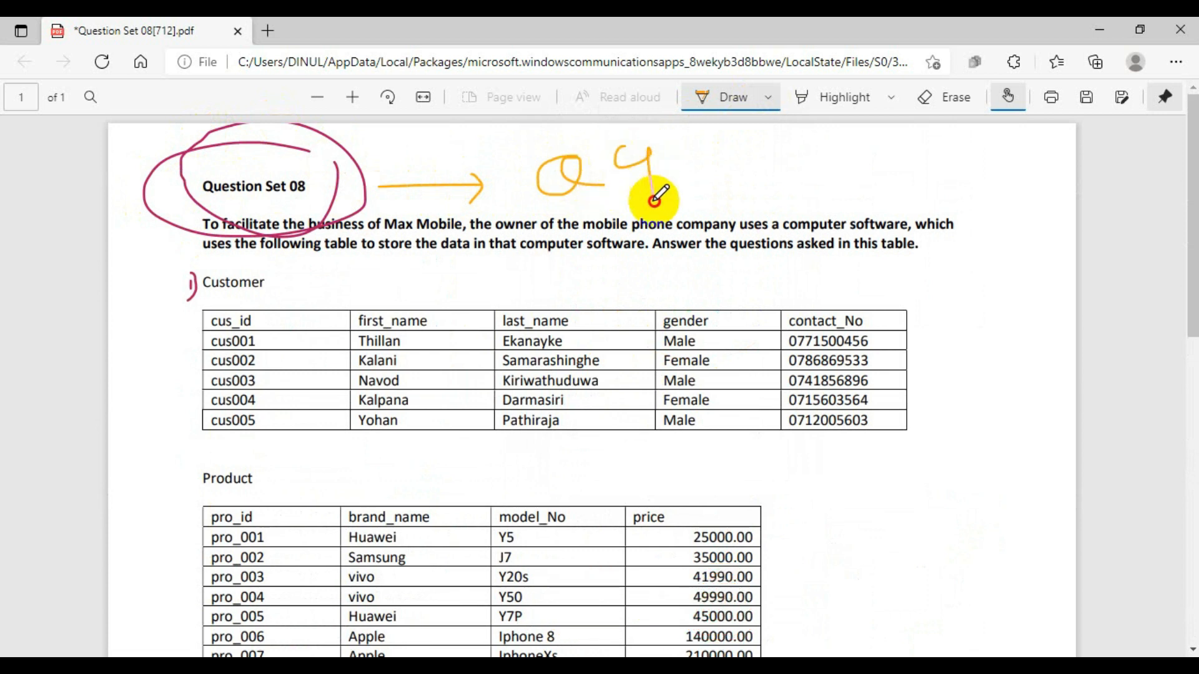